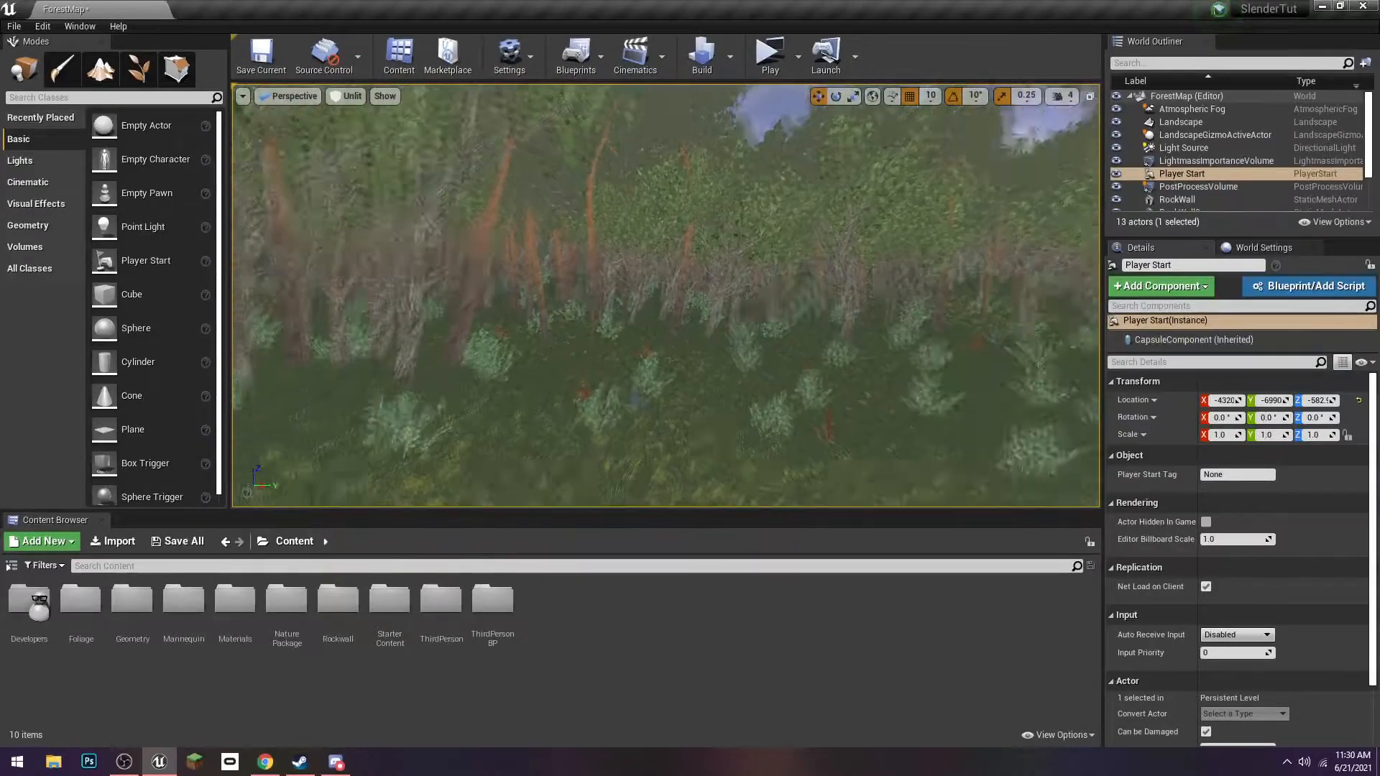
# Switch the viewport from unlit to Lit shading and view the sky above the forest
pyautogui.moveTo(665, 296); pyautogui.dragTo(902, 347, button='right')
pyautogui.press('s')
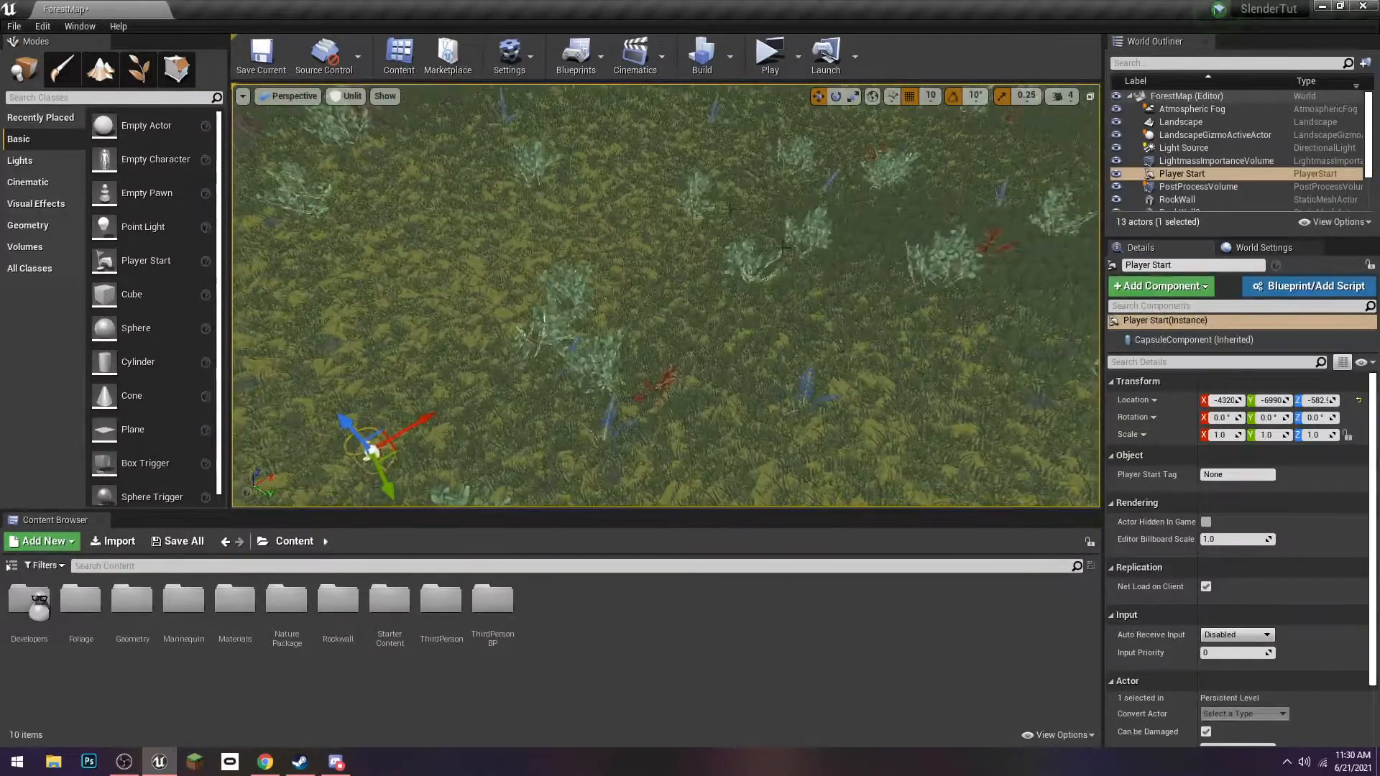
pyautogui.click(346, 97)
pyautogui.click(356, 122)
pyautogui.moveTo(517, 287); pyautogui.dragTo(654, 154, button='right')
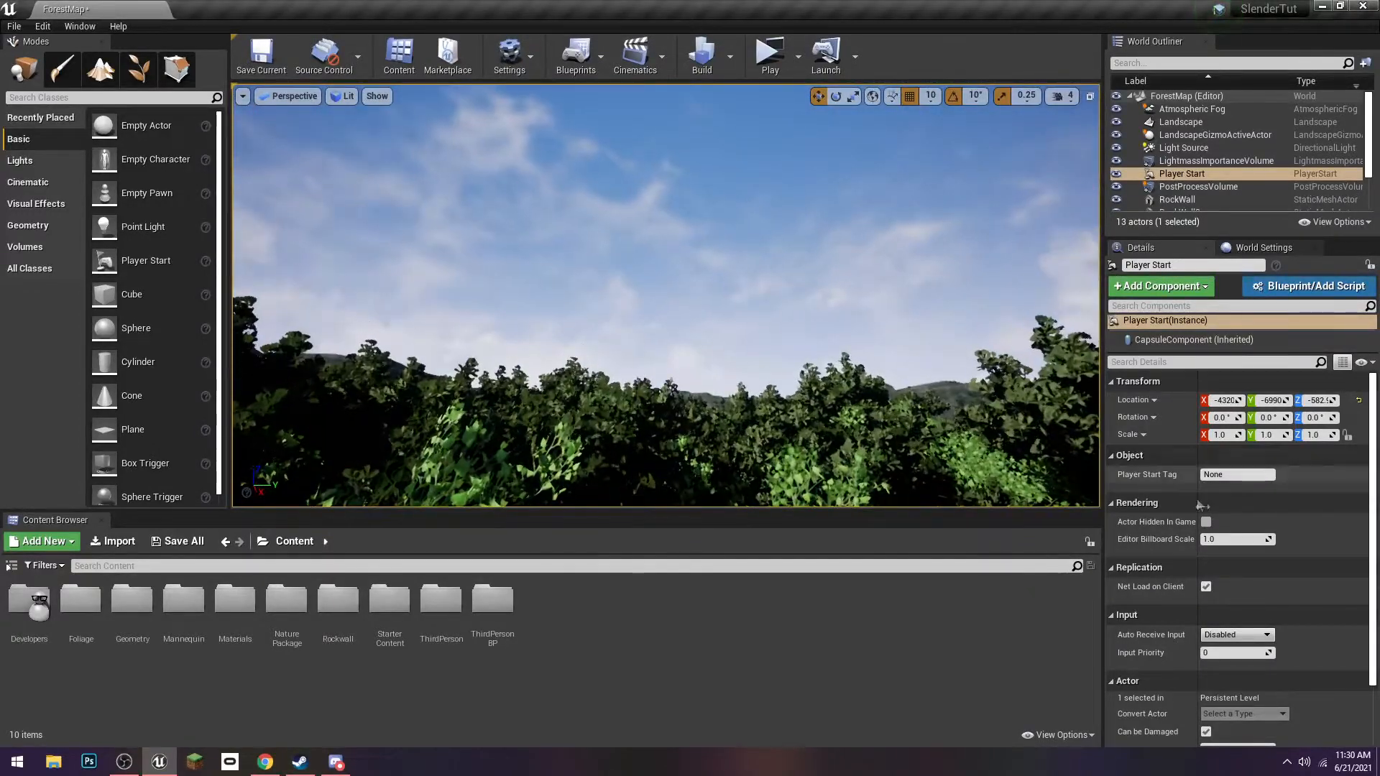
# Examine the settings of the Sky Sphere and the SkyLight along with the forest's current lighting
pyautogui.scroll(-2, 1198, 506)
pyautogui.click(665, 291)
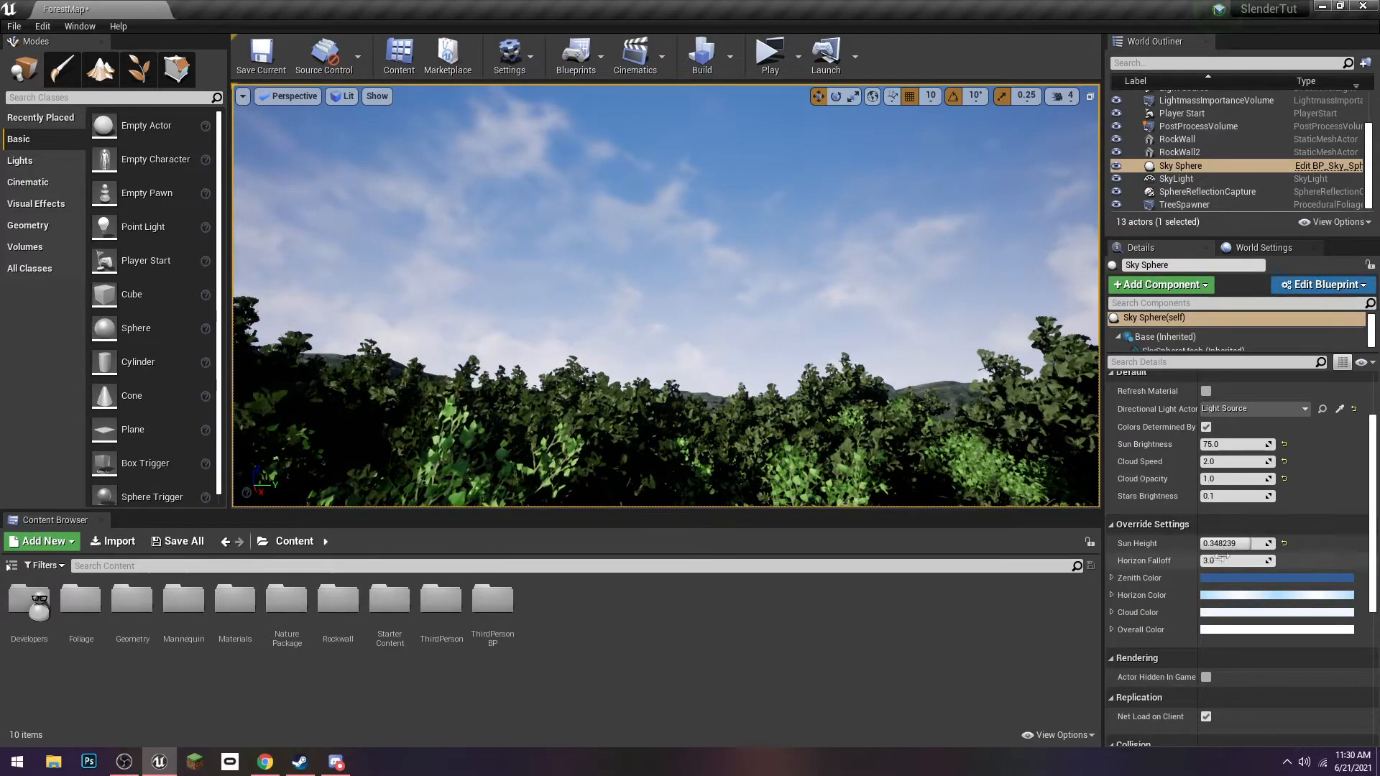
pyautogui.moveTo(1085, 452); pyautogui.dragTo(1089, 485, button='right')
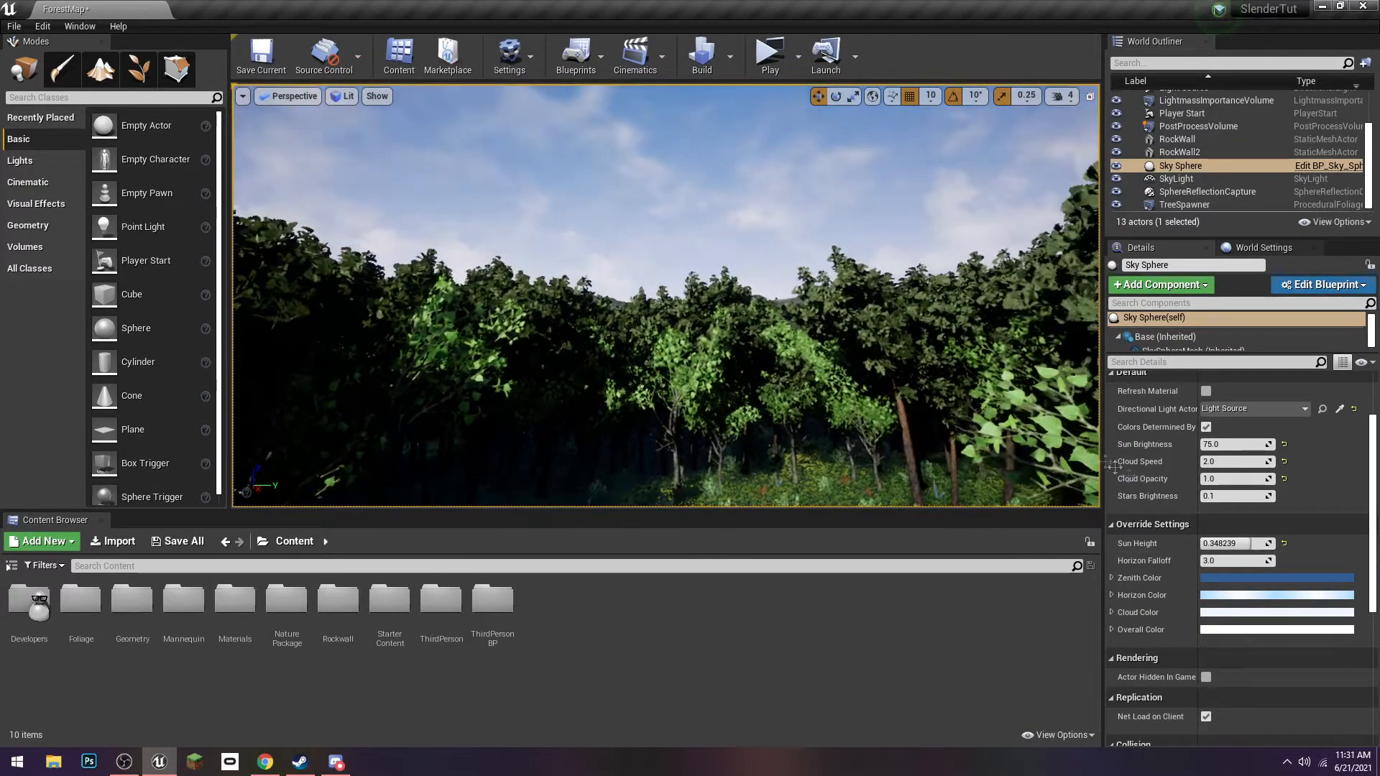
pyautogui.moveTo(782, 327); pyautogui.dragTo(798, 313, button='right')
pyautogui.scroll(1, 1232, 509)
pyautogui.moveTo(899, 345); pyautogui.dragTo(1024, 424, button='right')
pyautogui.click(1176, 178)
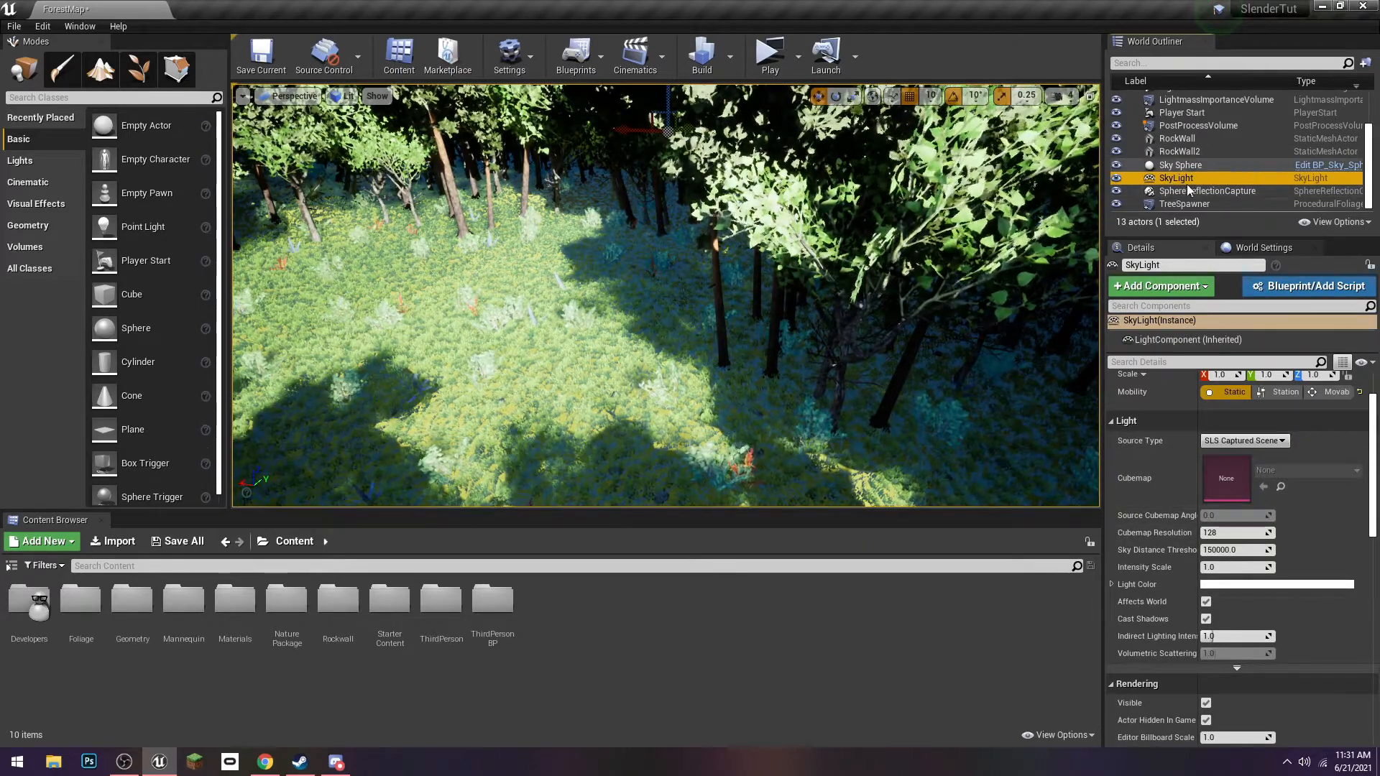
pyautogui.click(1180, 165)
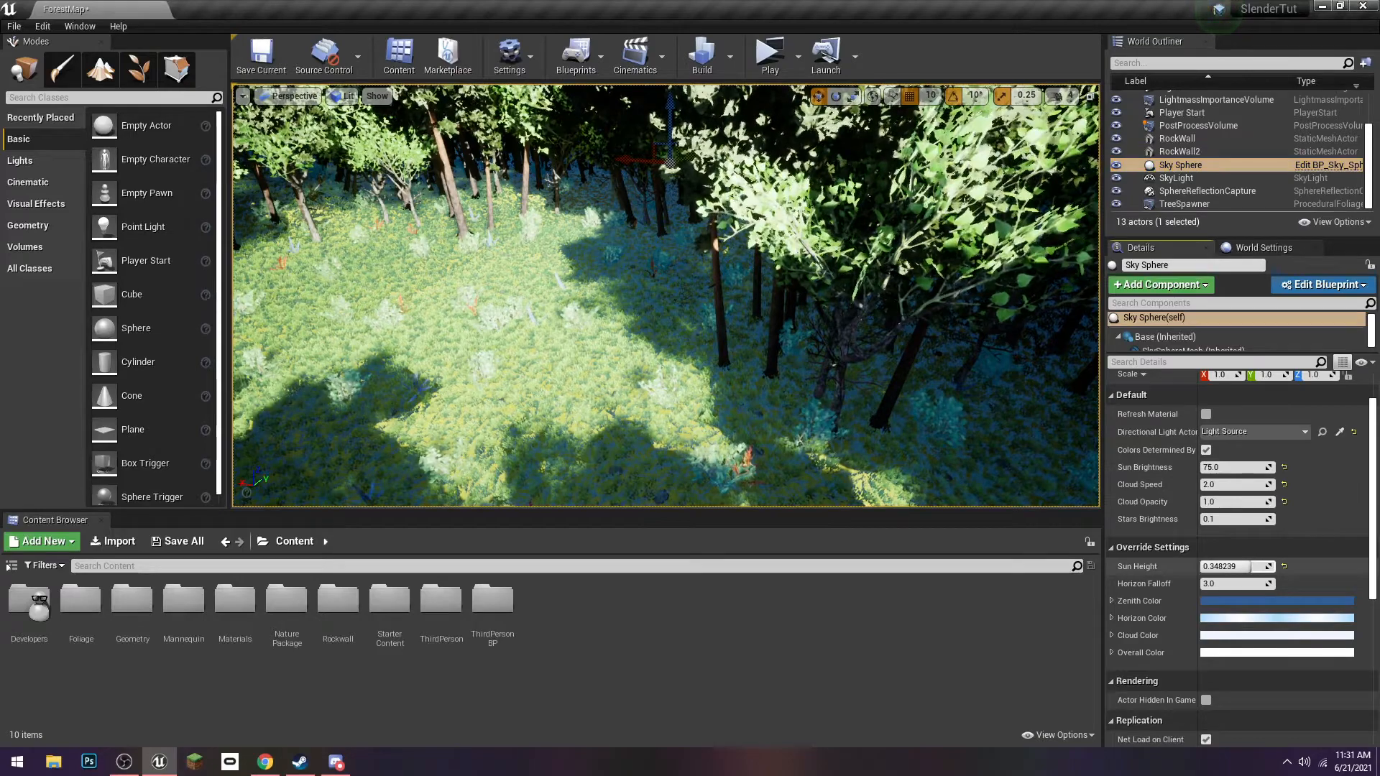
# Try rotating the Light Source directional light and check its effect on the forest lighting
pyautogui.moveTo(718, 323); pyautogui.dragTo(719, 180, button='right')
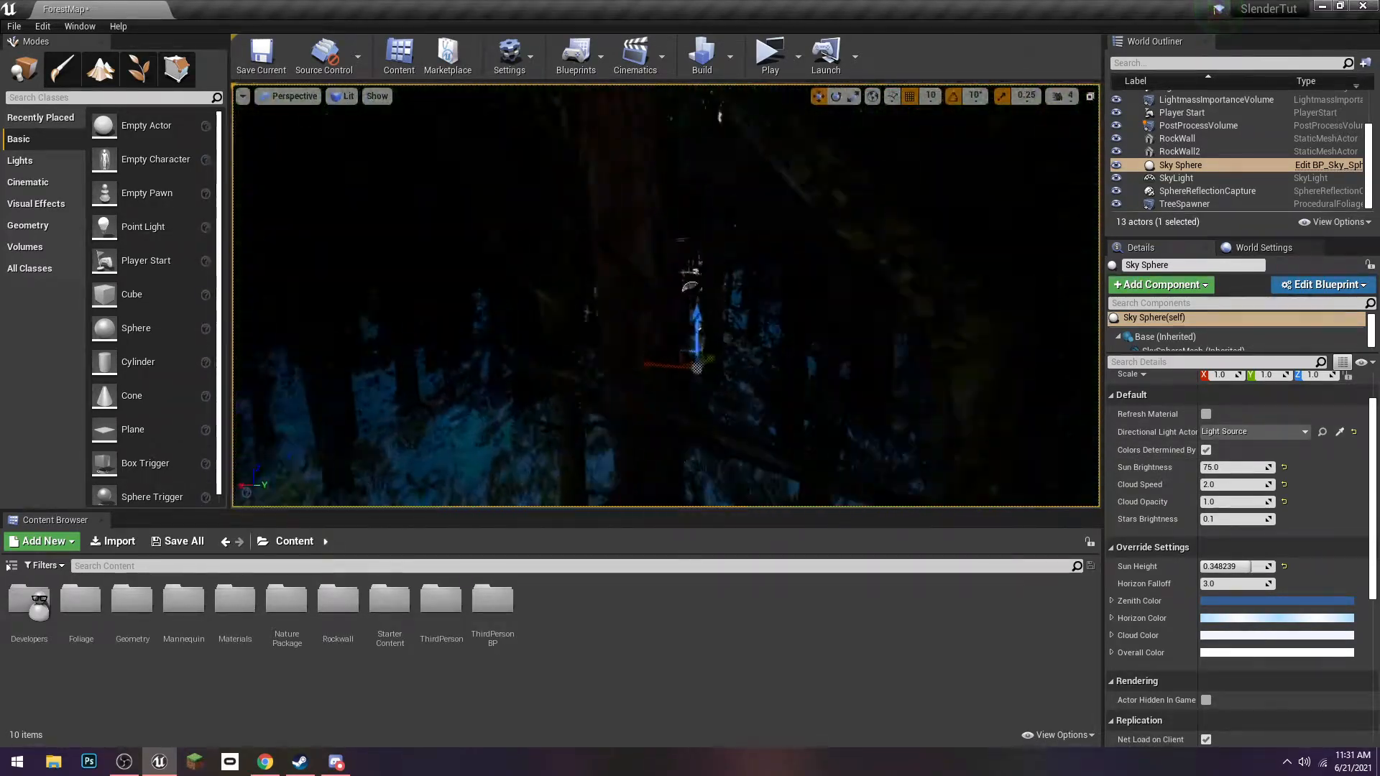
pyautogui.moveTo(666, 296); pyautogui.dragTo(625, 208, button='right')
pyautogui.moveTo(666, 296); pyautogui.dragTo(460, 277, button='right')
pyautogui.click(552, 304)
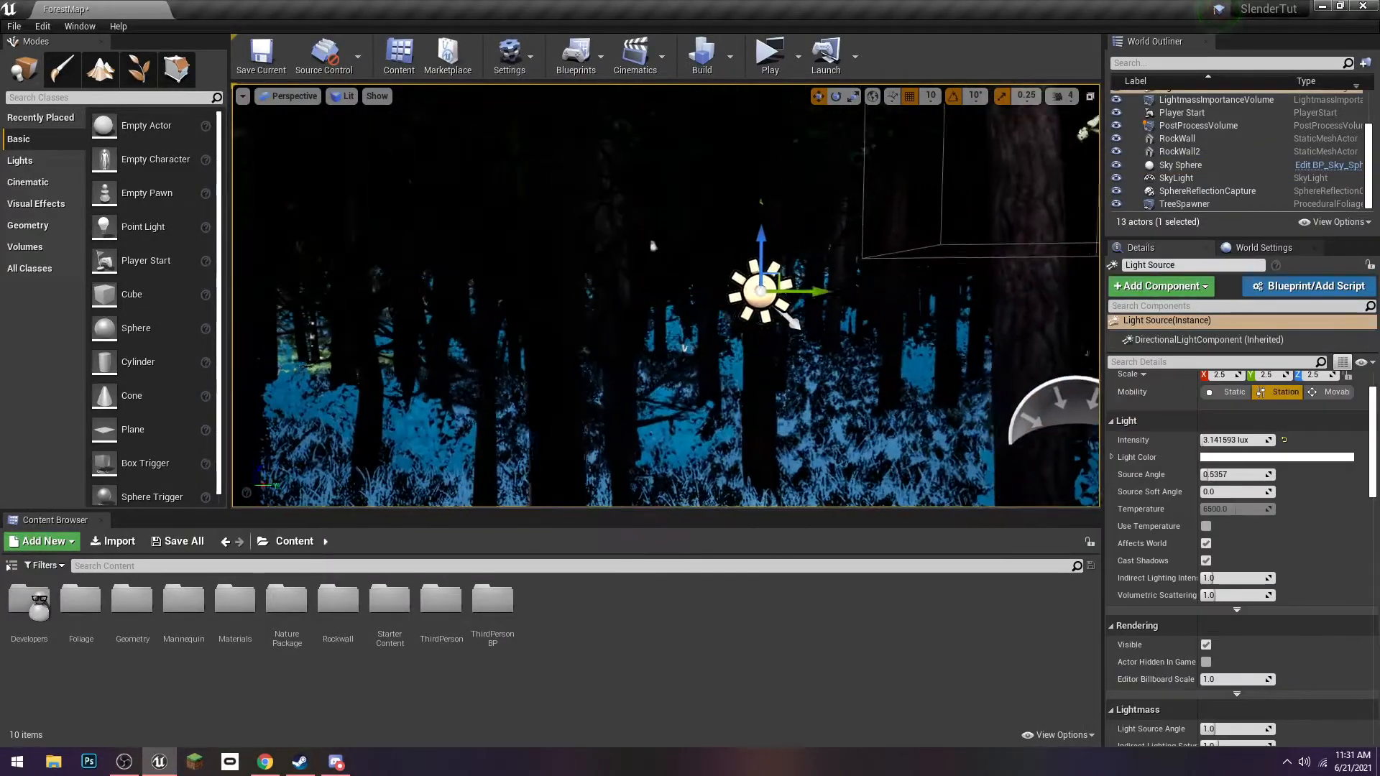
pyautogui.scroll(2, 1188, 165)
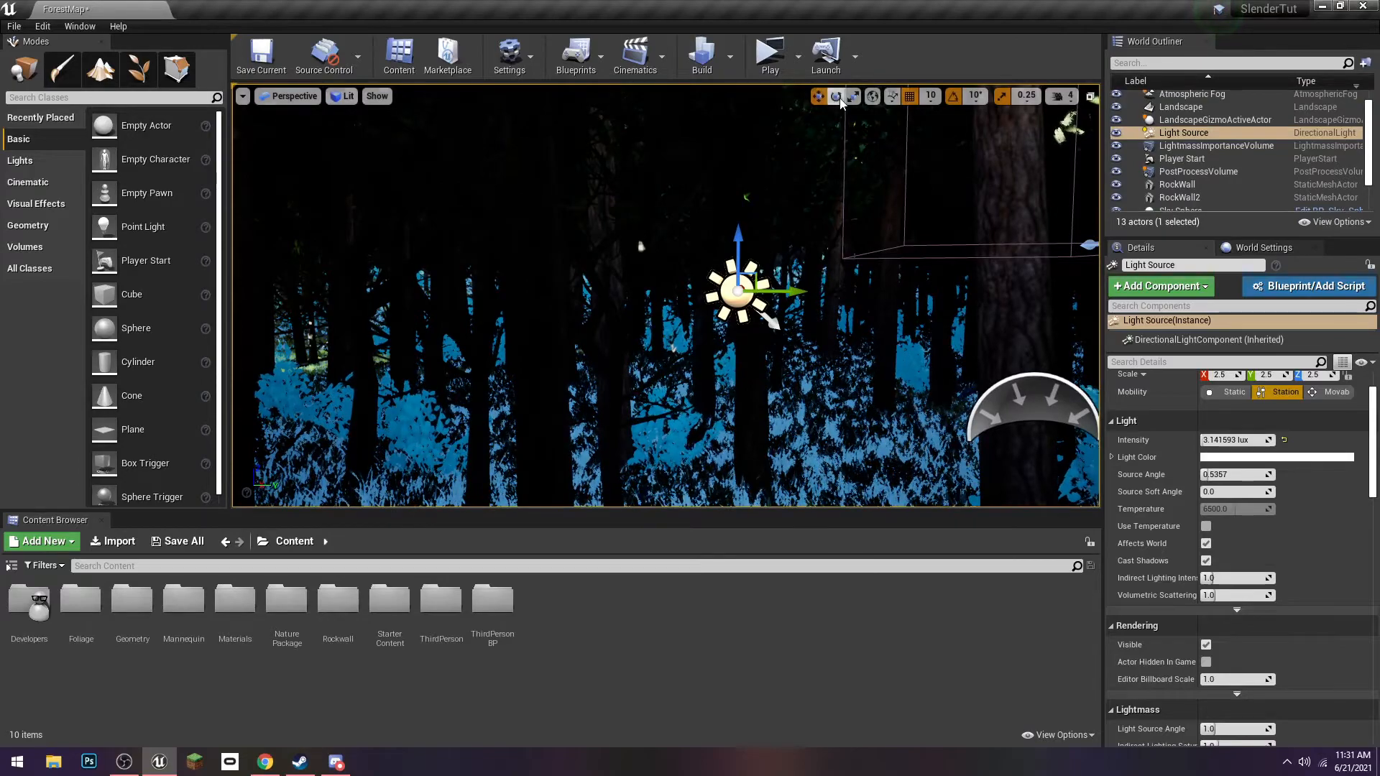
pyautogui.moveTo(666, 295); pyautogui.dragTo(665, 323, button='right')
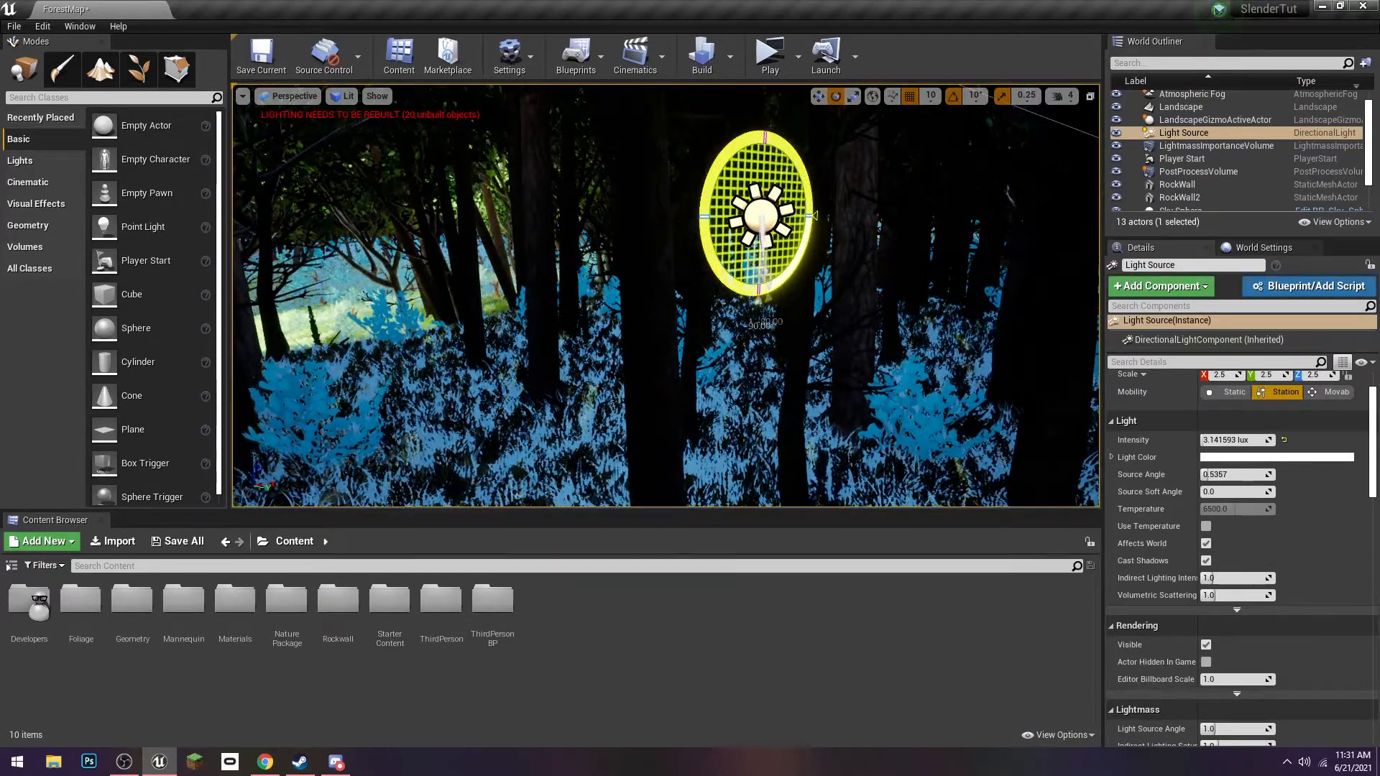
pyautogui.moveTo(666, 295); pyautogui.dragTo(726, 345, button='right')
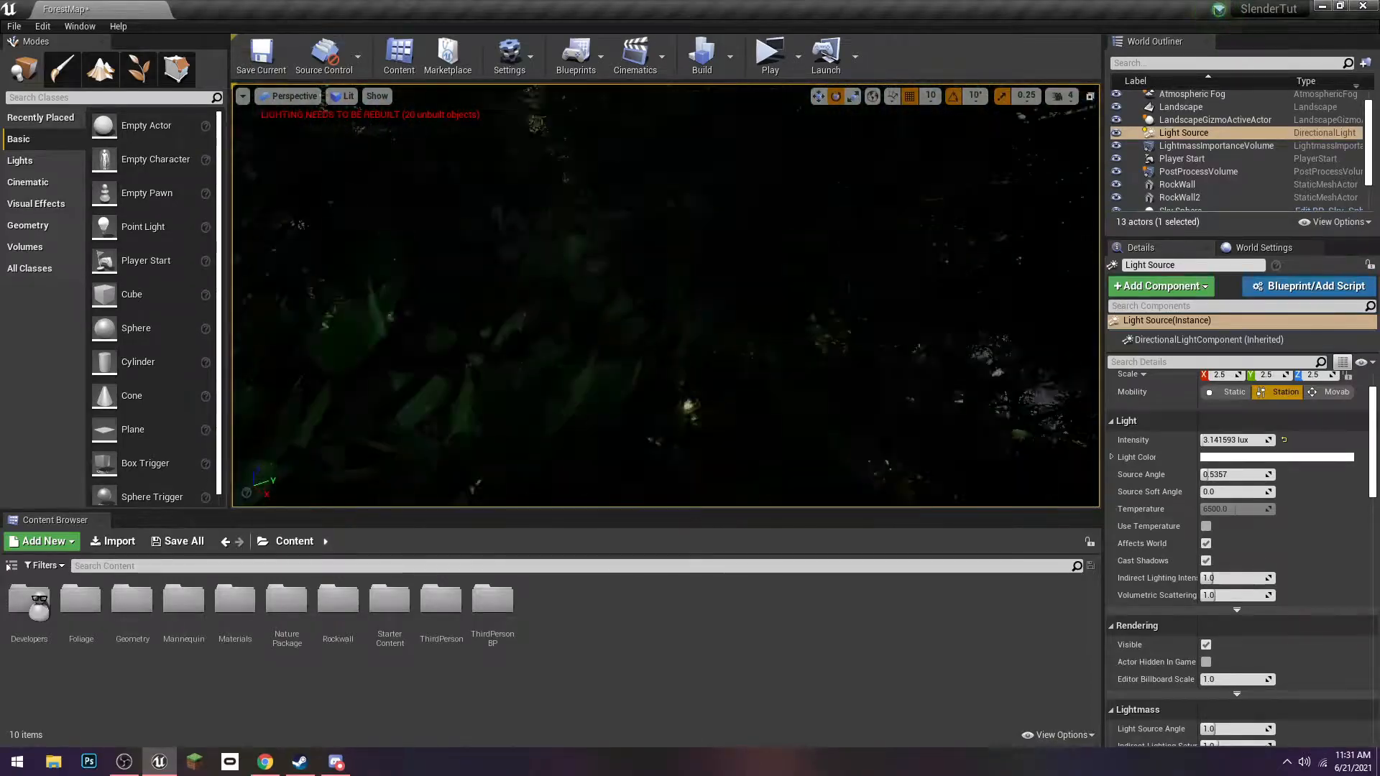
pyautogui.moveTo(666, 295); pyautogui.dragTo(668, 248, button='right')
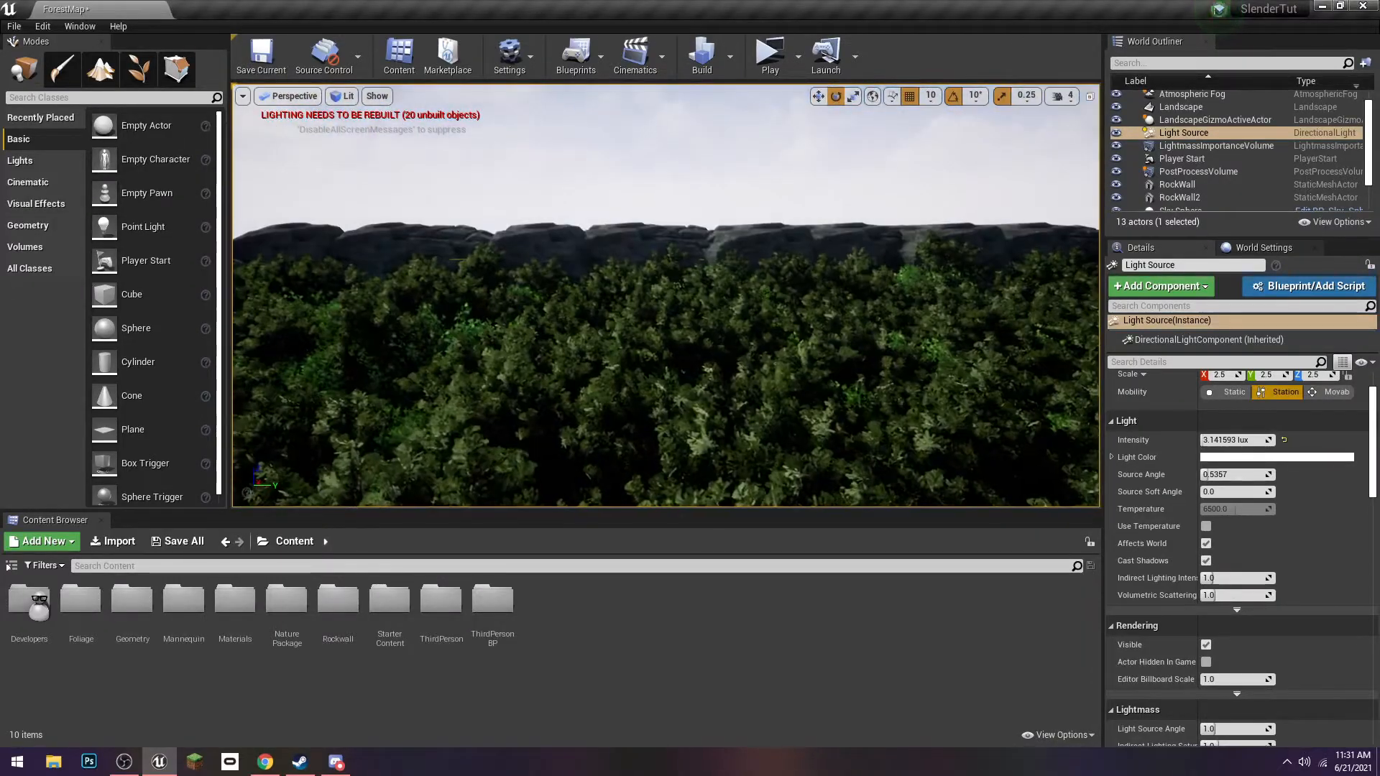
pyautogui.moveTo(666, 295); pyautogui.dragTo(694, 248, button='right')
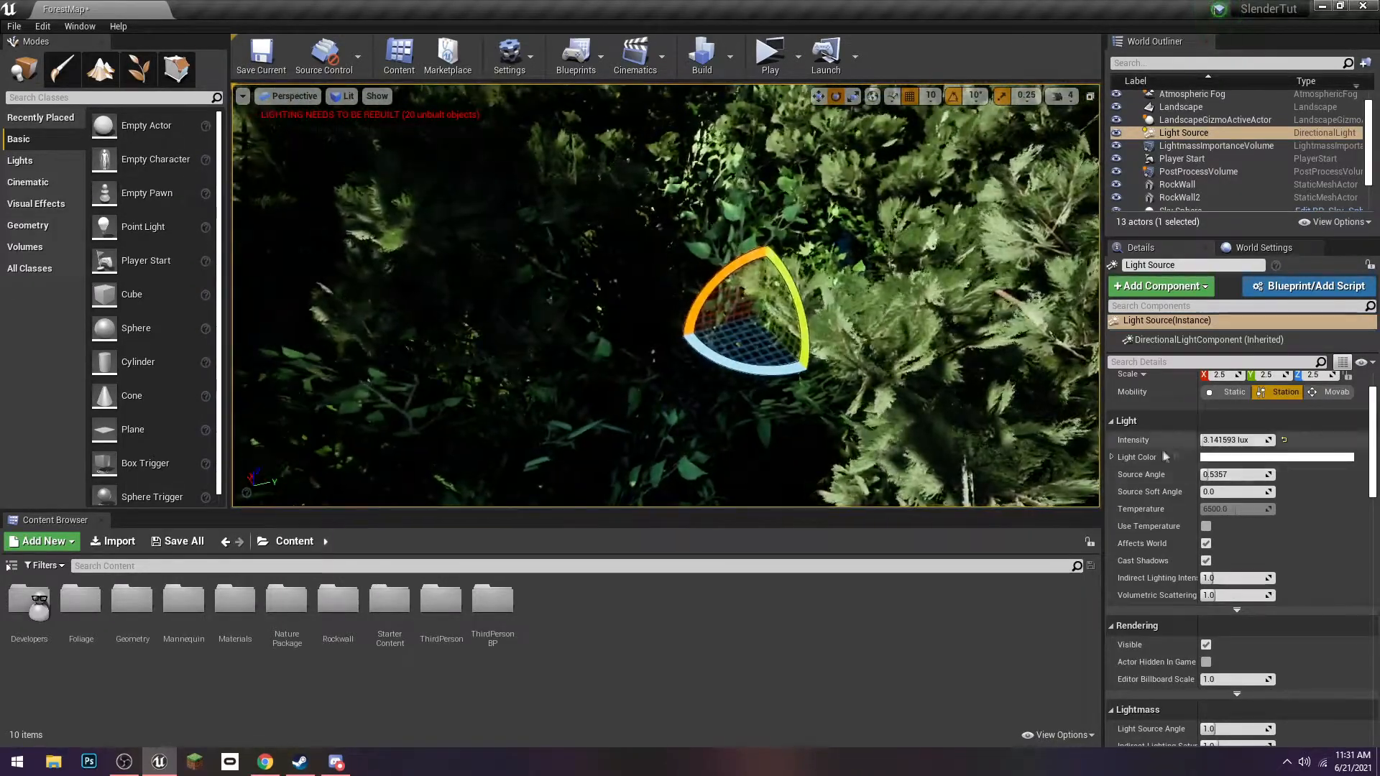
# Undo the rotations of the Light Source
pyautogui.hotkey('ctrl', 'z')
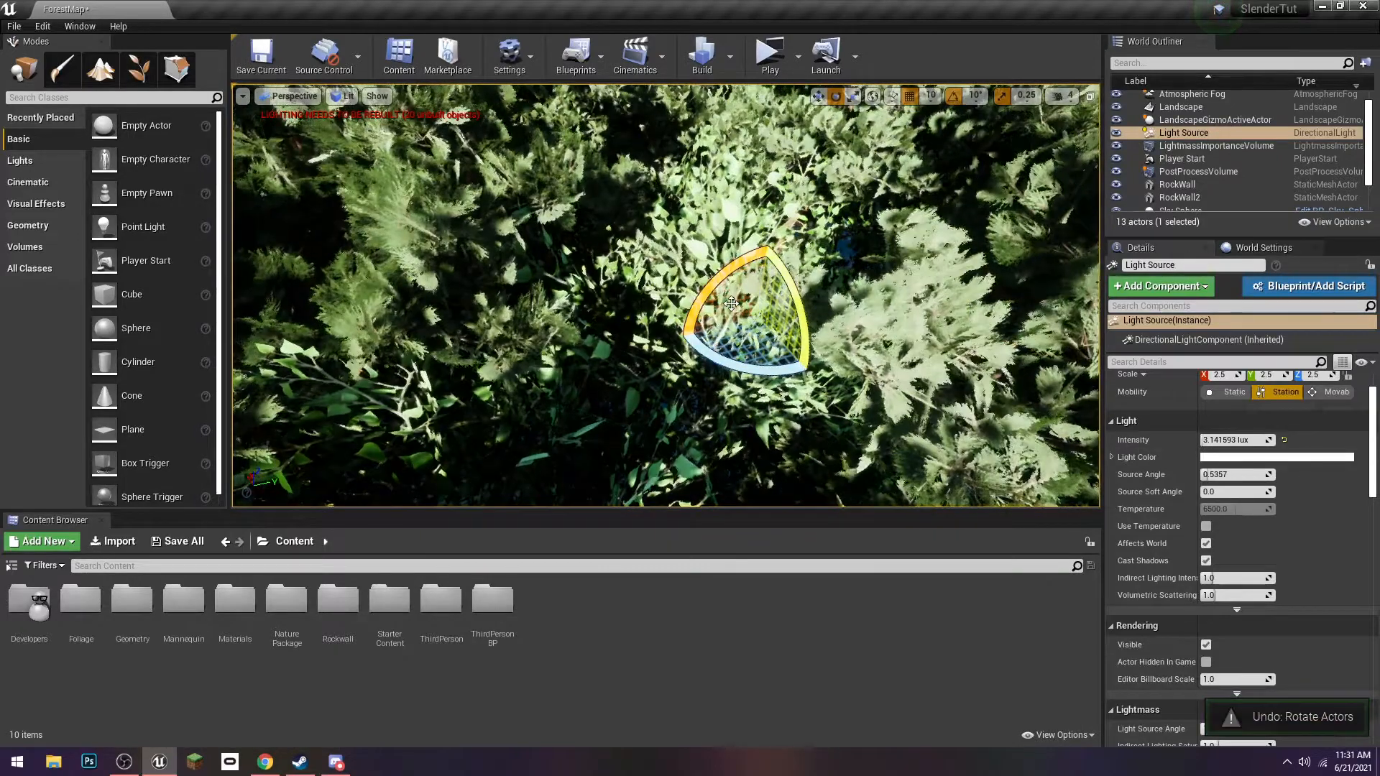
pyautogui.moveTo(655, 225); pyautogui.dragTo(665, 118, button='right')
pyautogui.click(655, 225)
pyautogui.hotkey('ctrl', 'z')
# Turn off Colors Determined By Sun Position for the Sky Sphere
pyautogui.moveTo(654, 225); pyautogui.dragTo(883, 154, button='right')
pyautogui.click(799, 219)
pyautogui.moveTo(799, 219); pyautogui.dragTo(833, 158, button='right')
pyautogui.click(799, 219)
pyautogui.scroll(-2, 1214, 176)
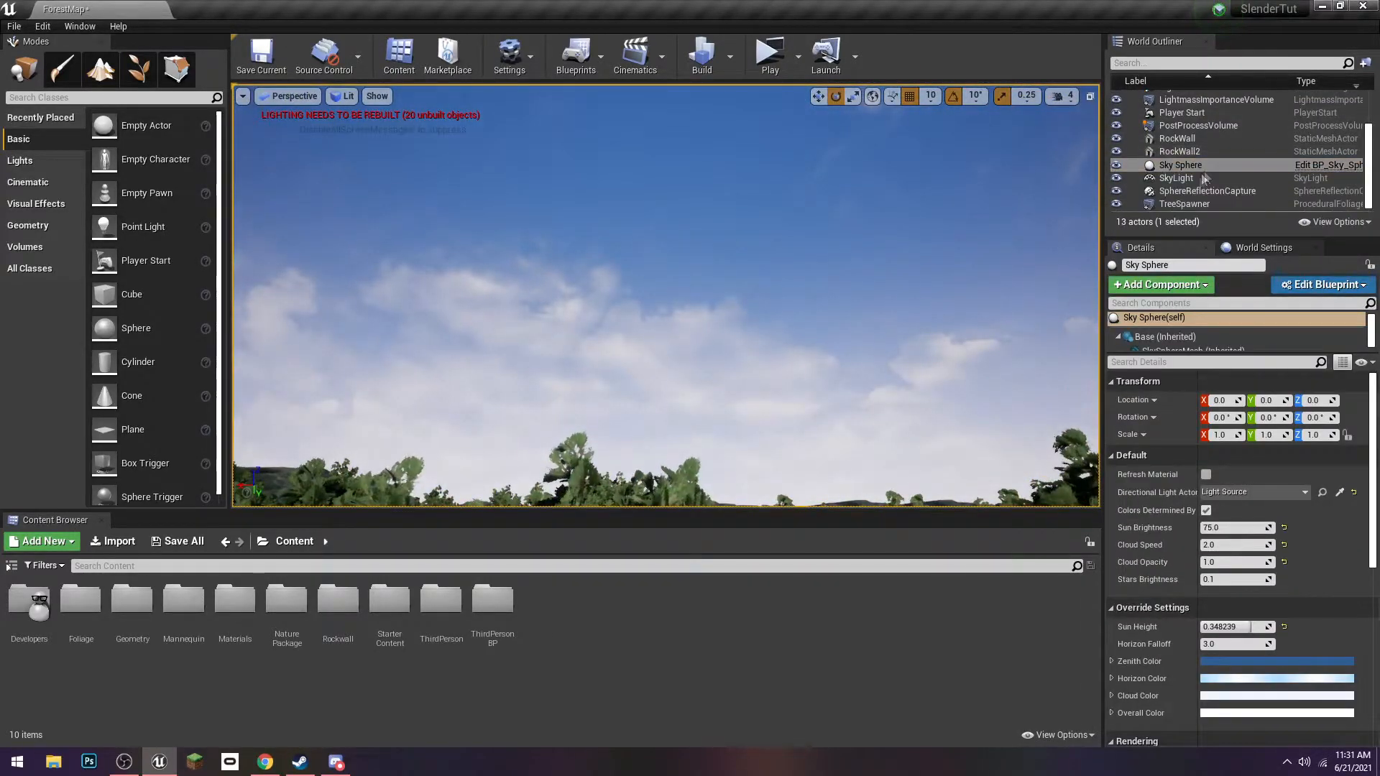
pyautogui.click(1206, 511)
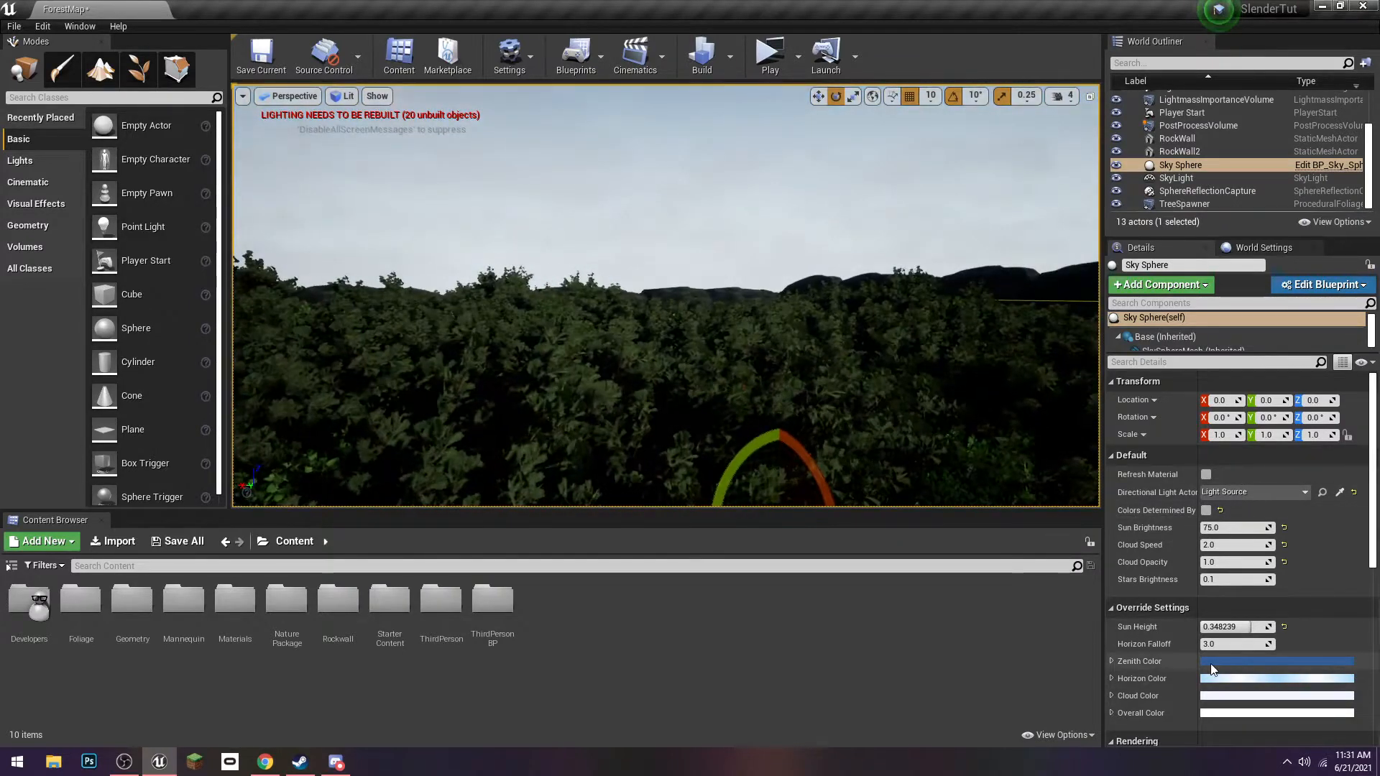
# Set the Sky Sphere's Zenith Color to a dark saturated blue, linear hex 00033EFF
pyautogui.click(1212, 662)
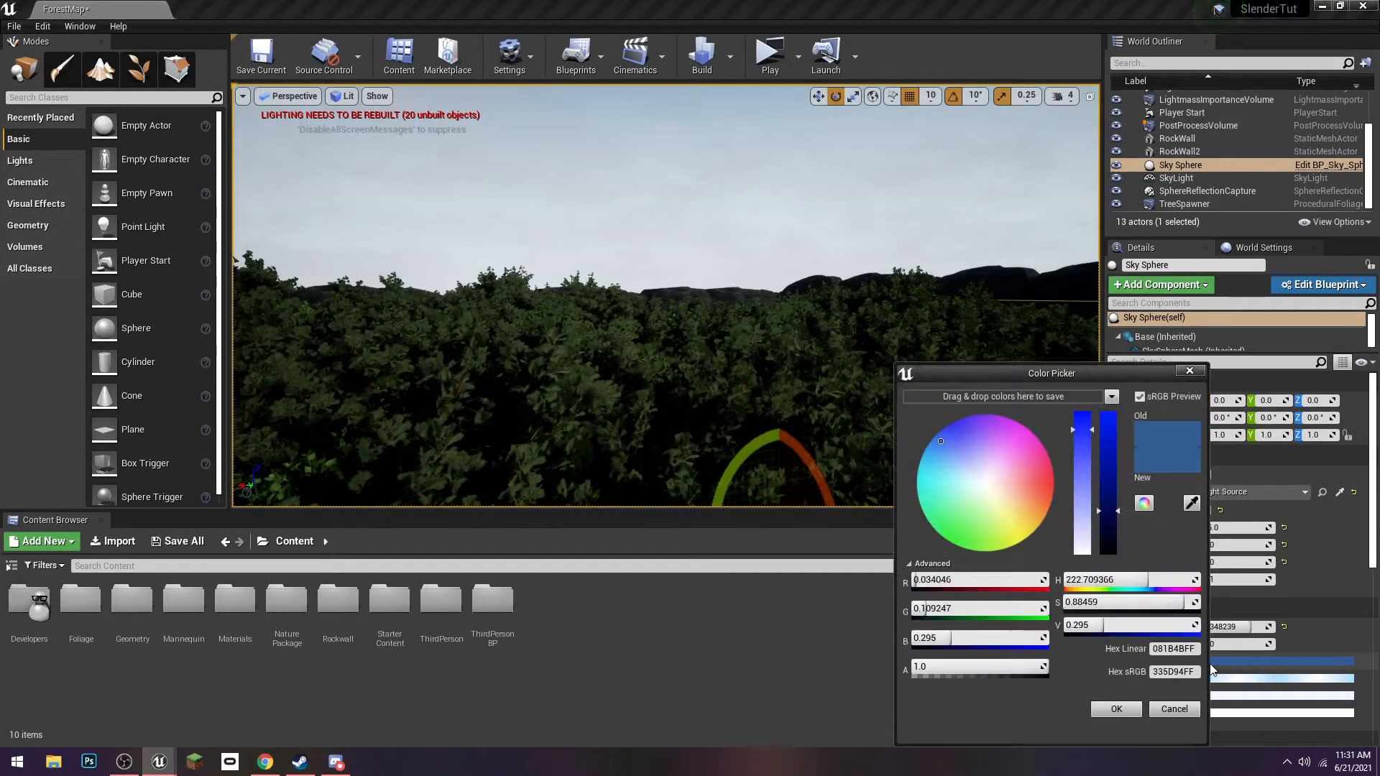
pyautogui.moveTo(1111, 503); pyautogui.dragTo(1116, 552)
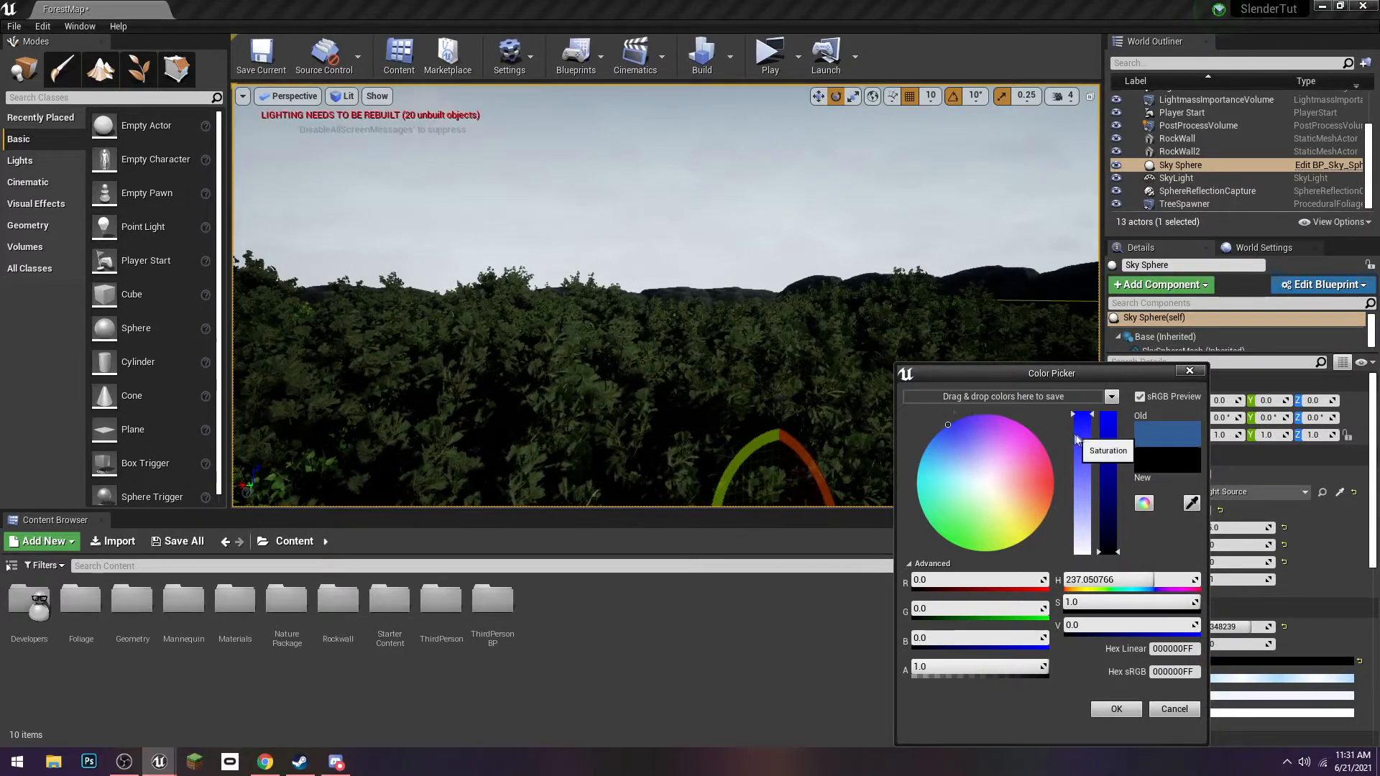
pyautogui.click(1115, 498)
pyautogui.moveTo(1084, 433)
pyautogui.mouseDown()
pyautogui.moveTo(1108, 518)
pyautogui.moveTo(1073, 412)
pyautogui.mouseUp()
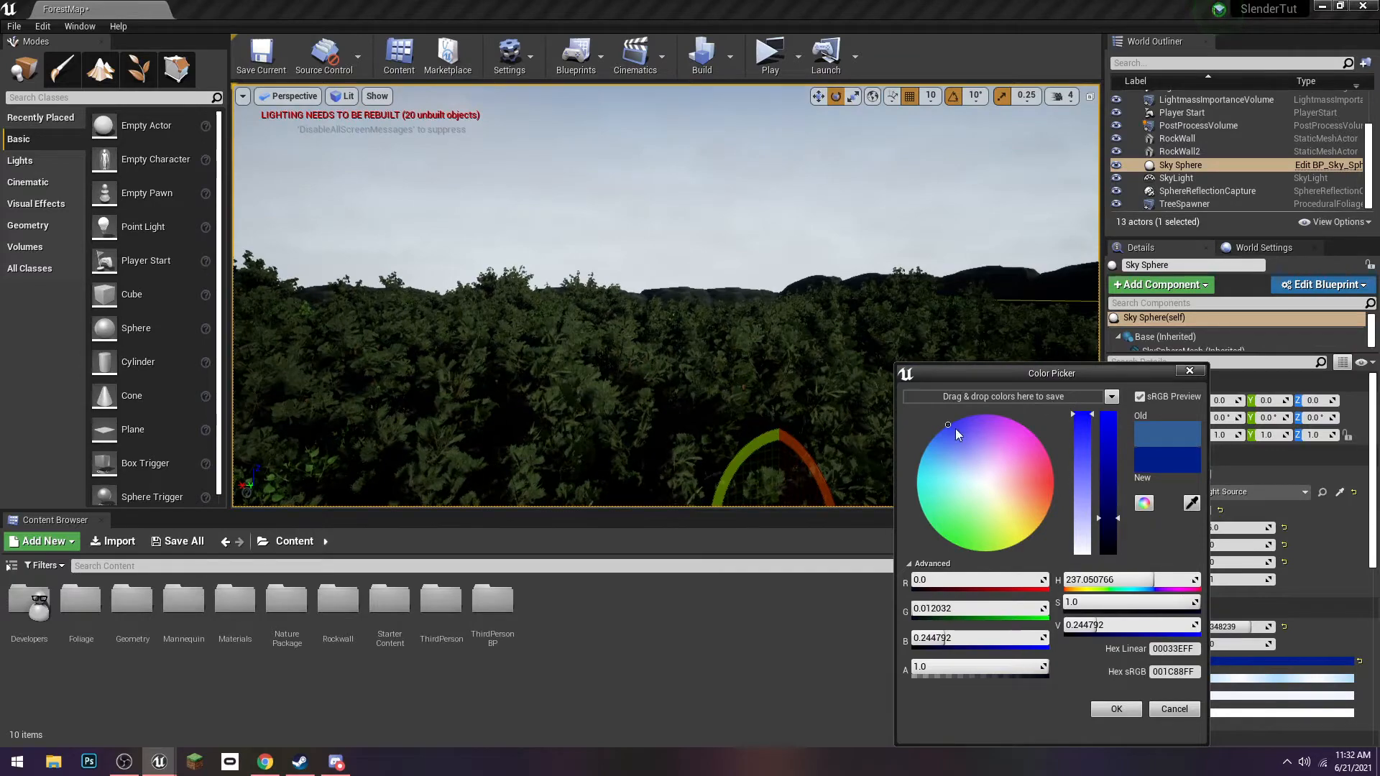
pyautogui.click(1114, 710)
# Darken the Sky Sphere's Horizon Color and make its Cloud Color a dark grey with alpha 0.431
pyautogui.click(1220, 681)
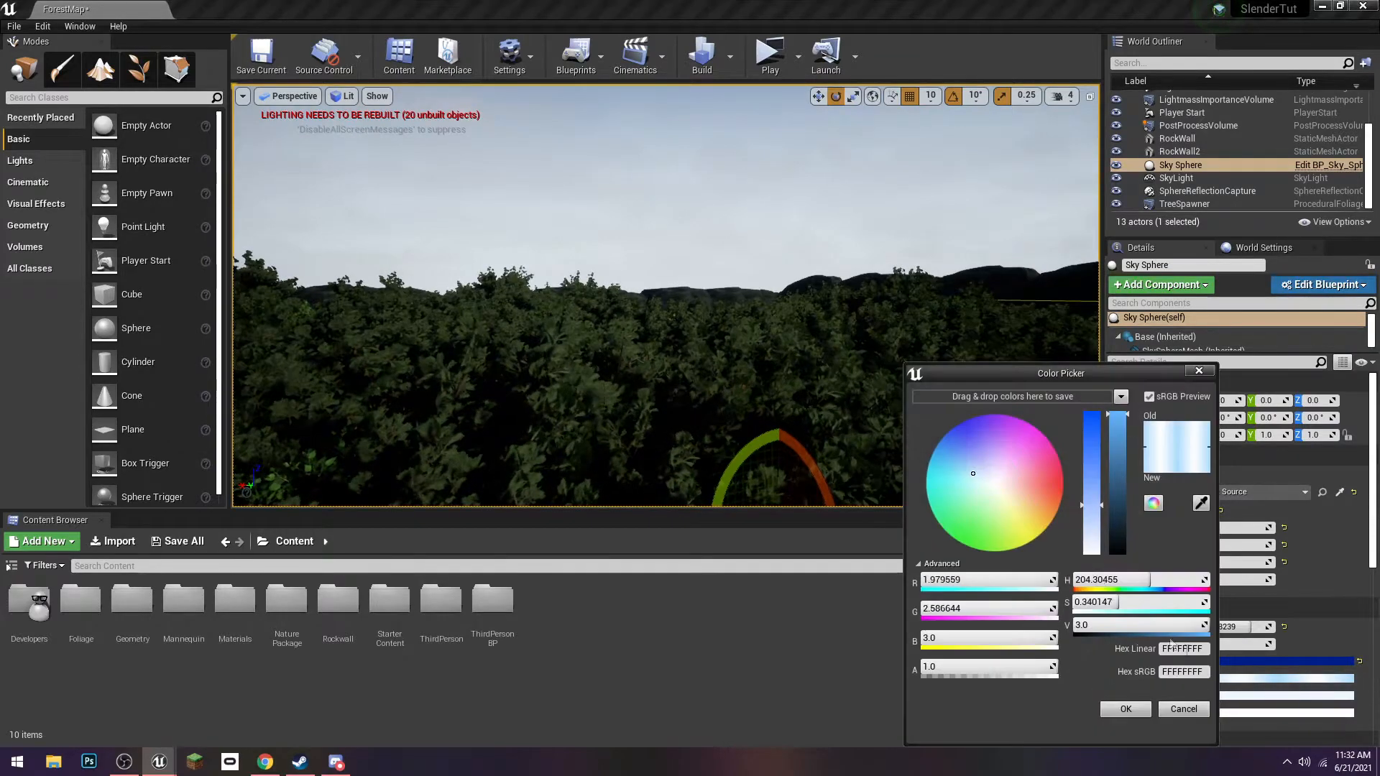
pyautogui.moveTo(1119, 513)
pyautogui.mouseDown()
pyautogui.moveTo(1118, 443)
pyautogui.moveTo(1119, 554)
pyautogui.mouseUp()
pyautogui.moveTo(1045, 667); pyautogui.dragTo(981, 666)
pyautogui.moveTo(1118, 496); pyautogui.dragTo(1119, 523)
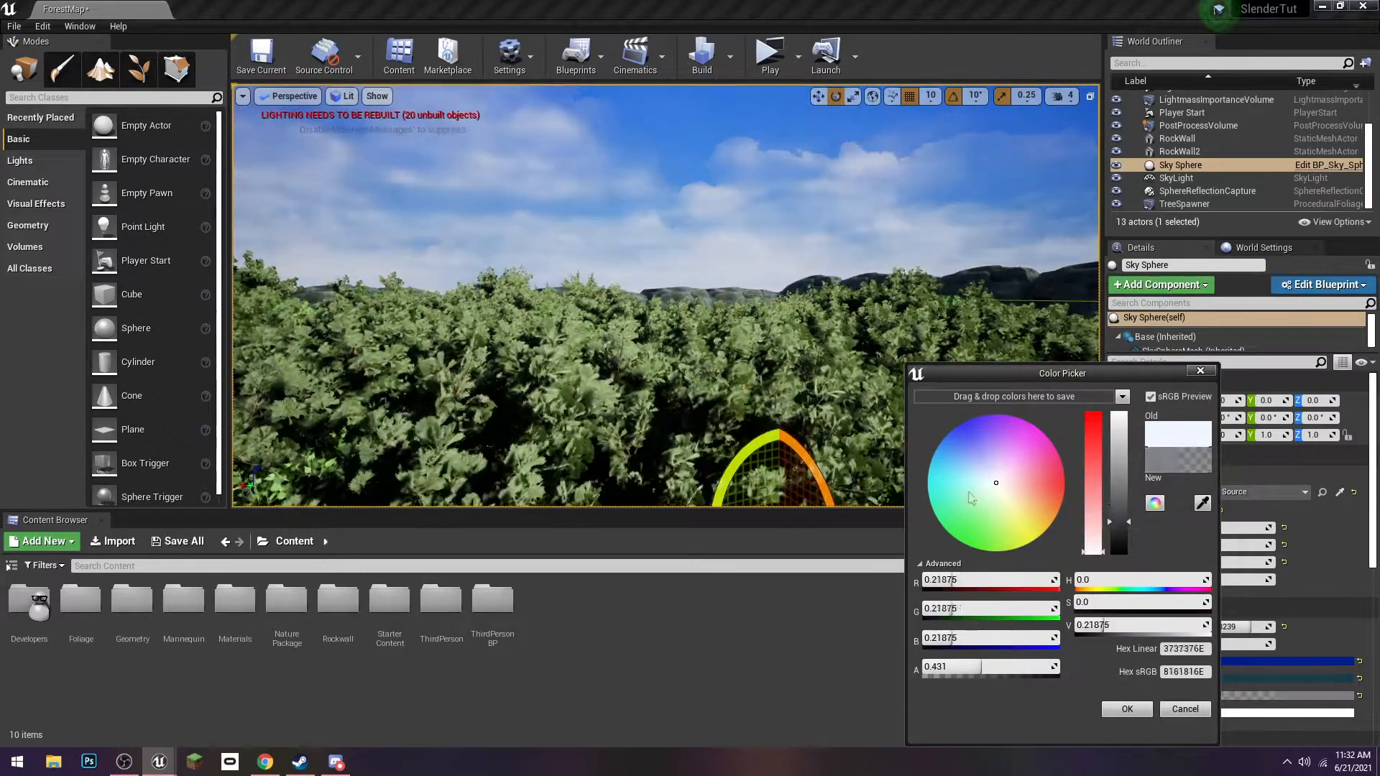
pyautogui.click(995, 478)
pyautogui.moveTo(995, 479); pyautogui.dragTo(997, 480)
pyautogui.moveTo(1119, 522)
pyautogui.mouseDown()
pyautogui.moveTo(1119, 552)
pyautogui.moveTo(1118, 478)
pyautogui.moveTo(1120, 540)
pyautogui.mouseUp()
pyautogui.click(1127, 709)
# Set the Sky Sphere's Overall Color to black
pyautogui.click(1224, 714)
pyautogui.moveTo(992, 470)
pyautogui.mouseDown()
pyautogui.moveTo(970, 438)
pyautogui.moveTo(962, 449)
pyautogui.moveTo(975, 421)
pyautogui.mouseUp()
pyautogui.moveTo(690, 287); pyautogui.dragTo(690, 237, button='right')
pyautogui.moveTo(1121, 540); pyautogui.dragTo(1120, 554)
pyautogui.click(1130, 709)
# Set the Sky Sphere's Horizon Color and Zenith Color to black
pyautogui.click(1223, 679)
pyautogui.click(1130, 710)
pyautogui.click(1216, 662)
pyautogui.click(1128, 709)
# Darken the Sky Sphere's Cloud Color to black and check the sky
pyautogui.moveTo(690, 287); pyautogui.dragTo(711, 270, button='right')
pyautogui.click(377, 96)
pyautogui.press('w')
pyautogui.click(1290, 696)
pyautogui.moveTo(1191, 532); pyautogui.dragTo(1191, 554)
pyautogui.click(1197, 709)
pyautogui.moveTo(690, 288); pyautogui.dragTo(690, 338, button='right')
# Lower the Sky Sphere's Cloud Opacity to about 0.21 and set Stars Brightness to 5
pyautogui.moveTo(1236, 562)
pyautogui.mouseDown()
pyautogui.moveTo(1222, 562)
pyautogui.moveTo(1236, 579)
pyautogui.mouseUp()
pyautogui.moveTo(690, 295); pyautogui.dragTo(708, 237, button='right')
pyautogui.click(1226, 581)
pyautogui.write('5')
pyautogui.press('Return')
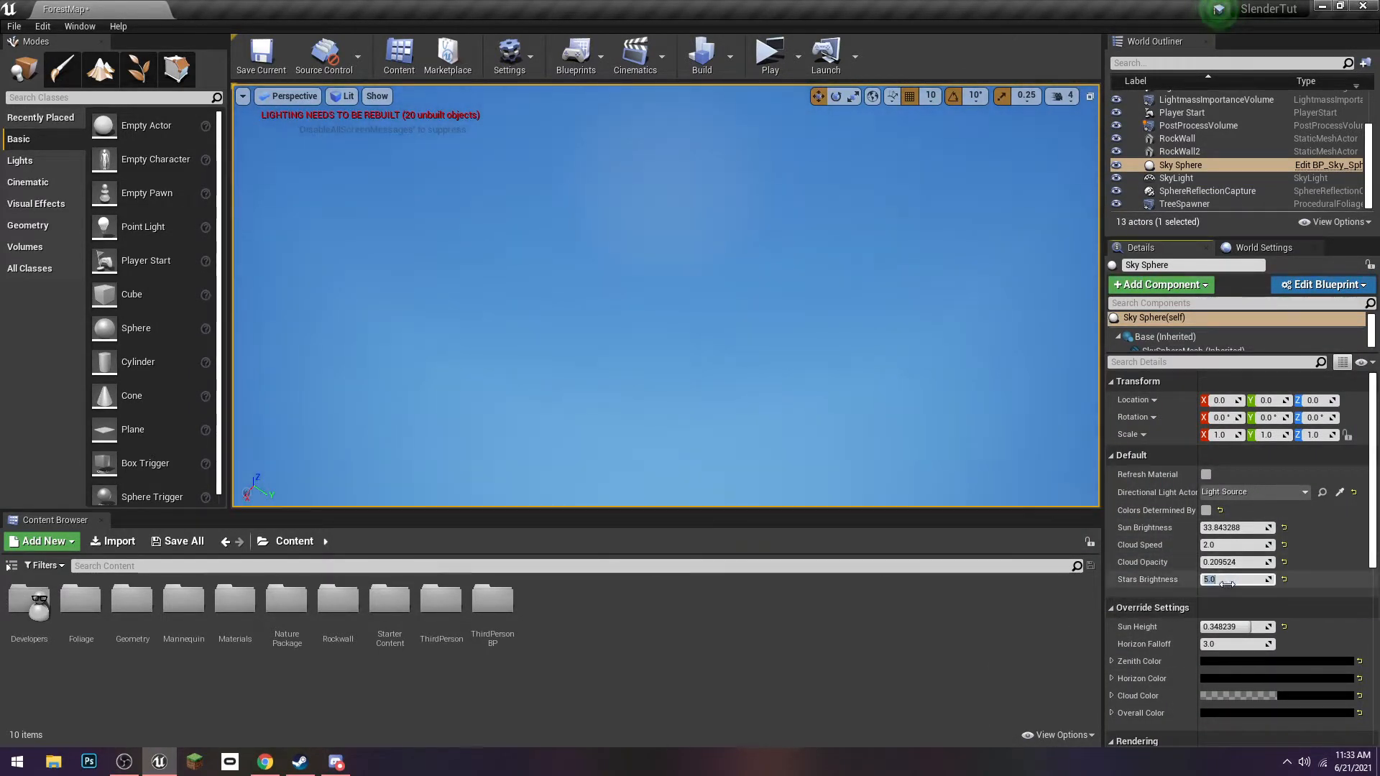
# Reset the Sky Sphere's sun, cloud and star values and its zenith, horizon, cloud and overall colors to their defaults
pyautogui.click(1284, 579)
pyautogui.click(1284, 562)
pyautogui.click(1359, 662)
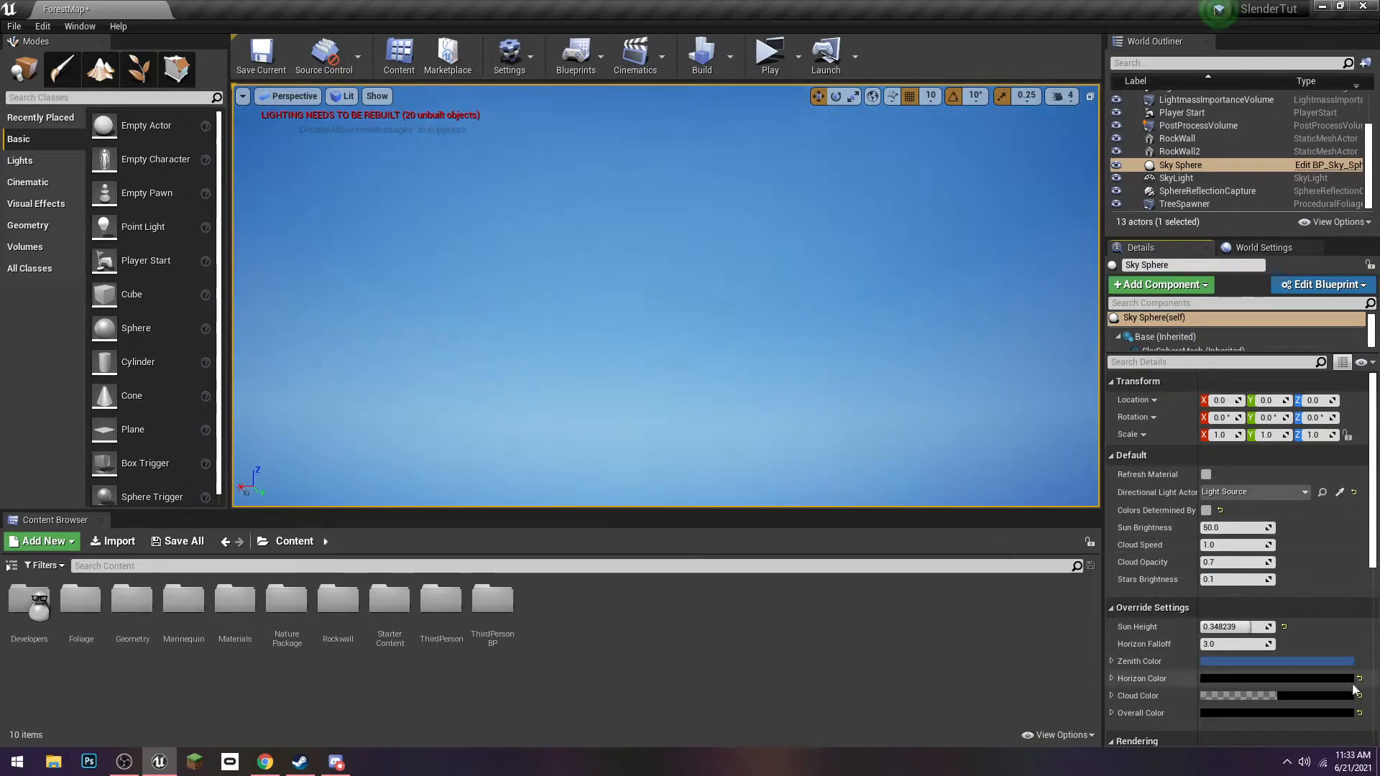
pyautogui.click(1359, 679)
pyautogui.click(1359, 696)
pyautogui.click(1359, 713)
# Darken the Sky Sphere's Overall Color
pyautogui.moveTo(934, 345); pyautogui.dragTo(970, 417, button='right')
pyautogui.press('w')
pyautogui.click(1239, 713)
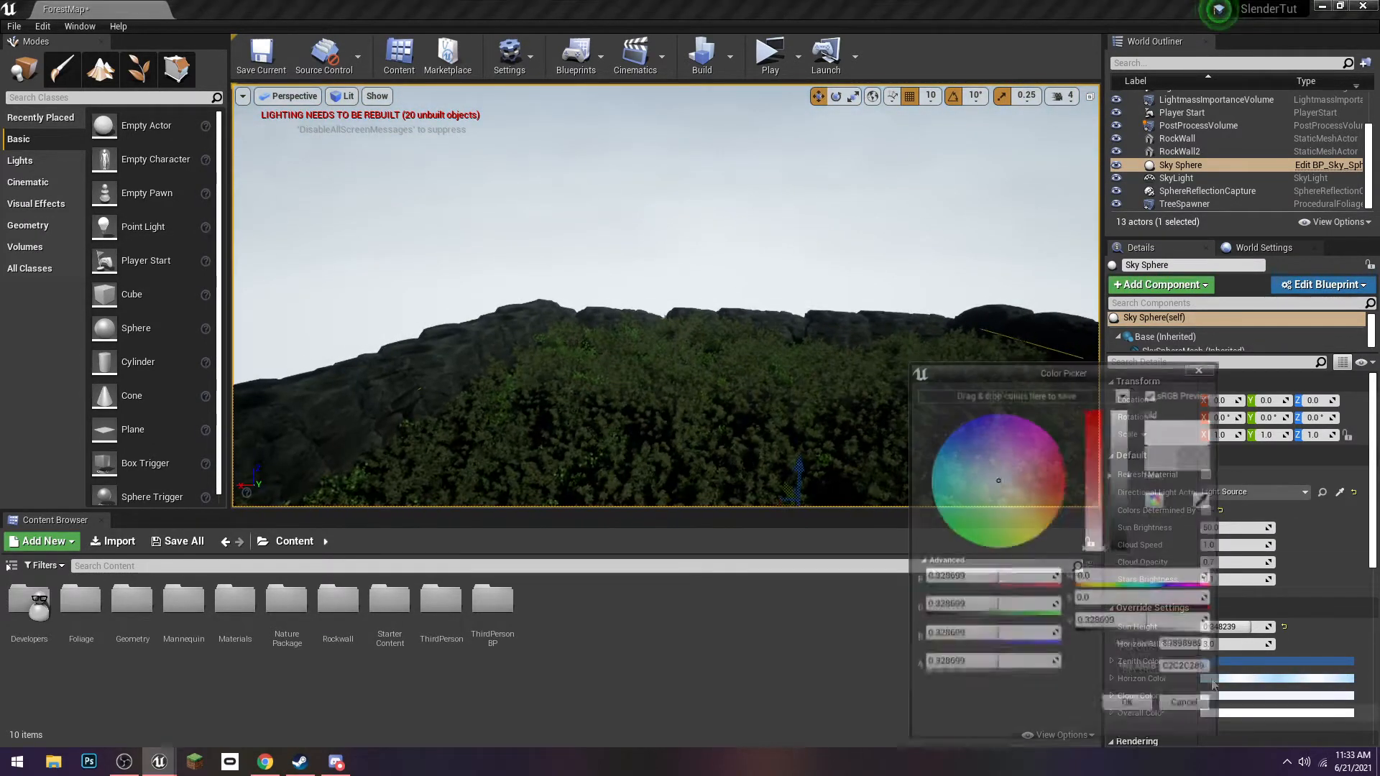
pyautogui.moveTo(1126, 512); pyautogui.dragTo(1131, 644)
pyautogui.click(1131, 710)
# Run the game preview and walk through the forest to examine the night sky and lighting
pyautogui.moveTo(862, 403); pyautogui.dragTo(945, 471, button='right')
pyautogui.press('w')
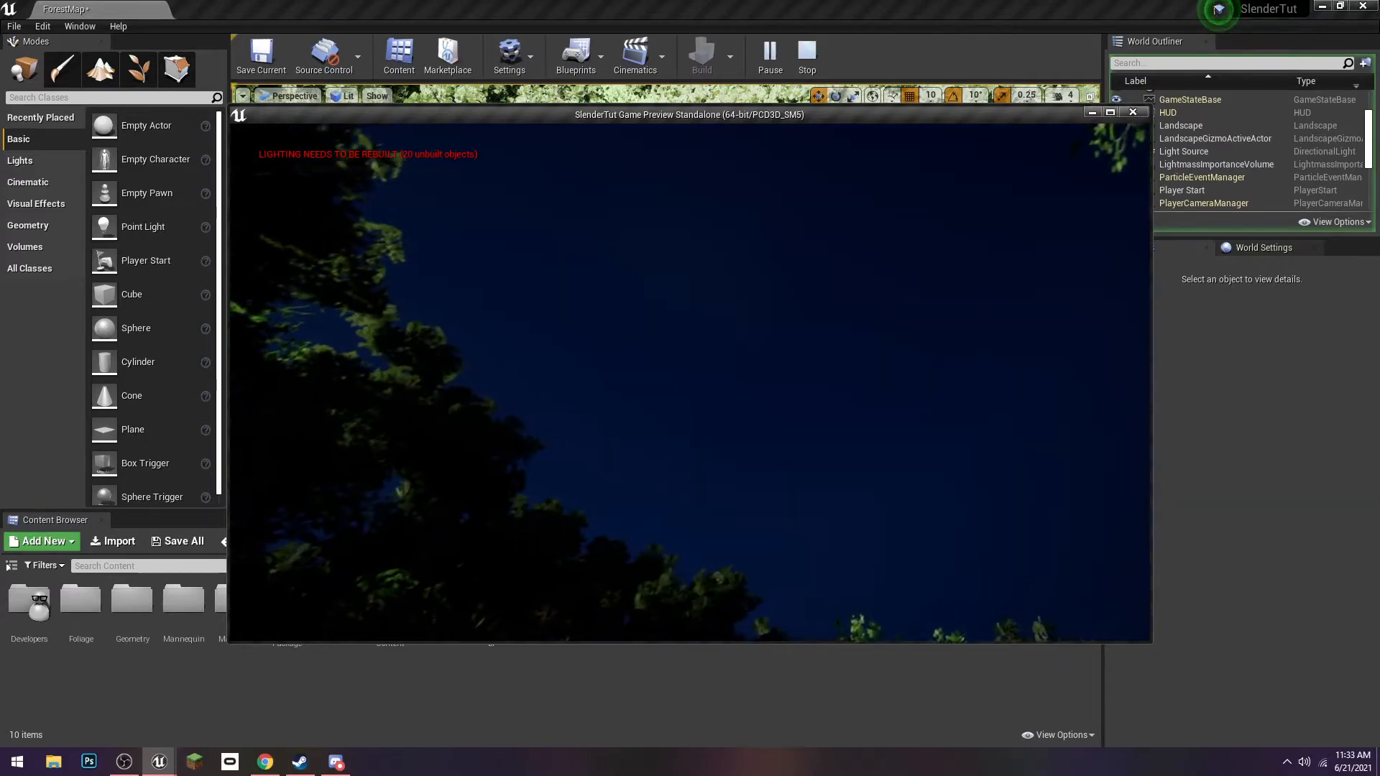
pyautogui.press('d')
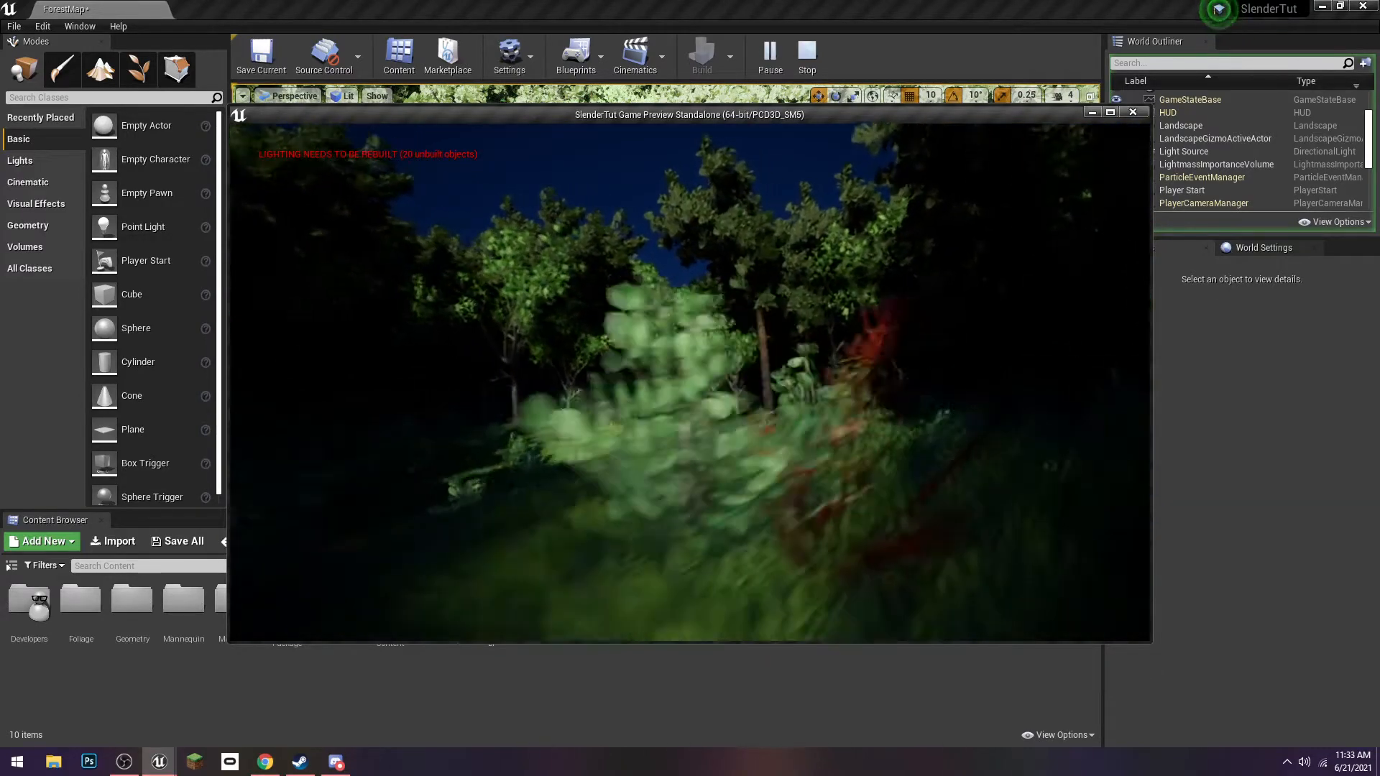
pyautogui.press('w')
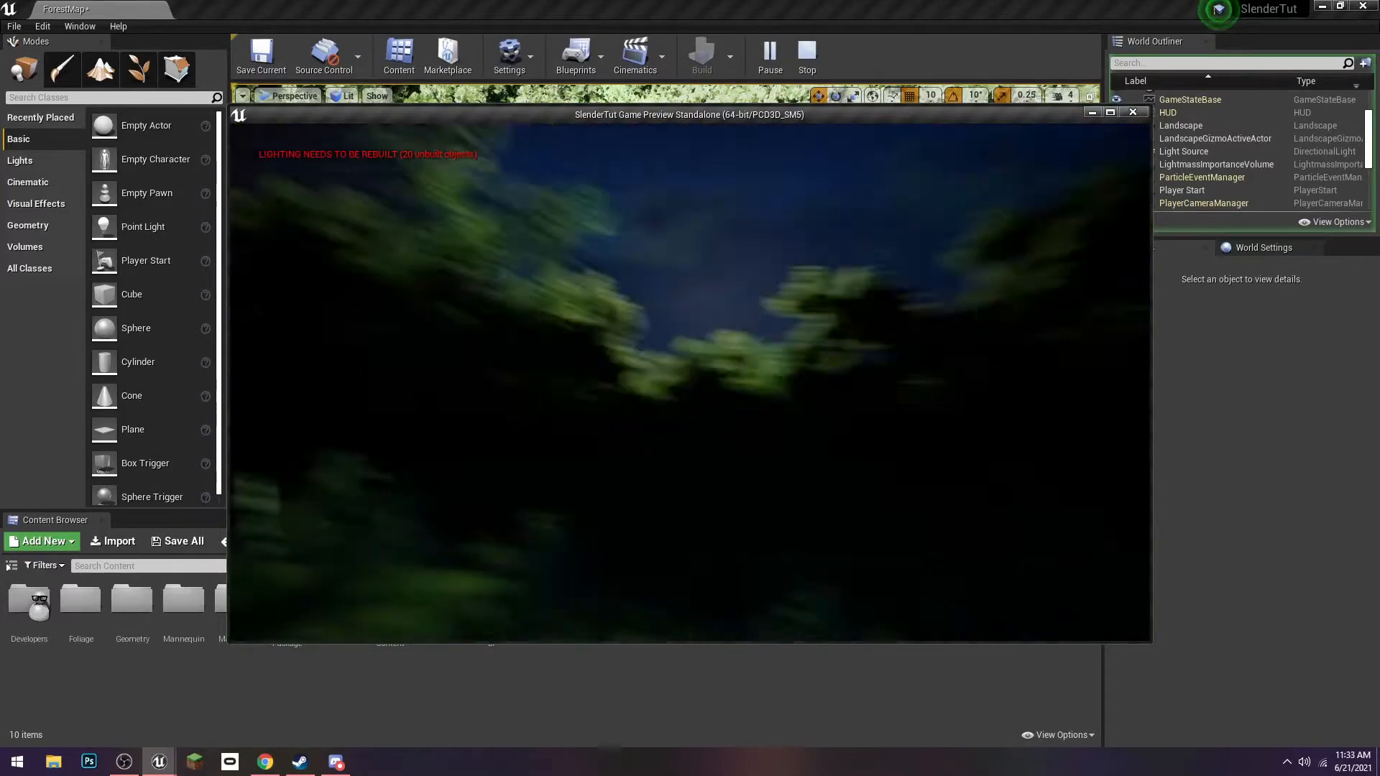
pyautogui.press('w')
pyautogui.press('w')
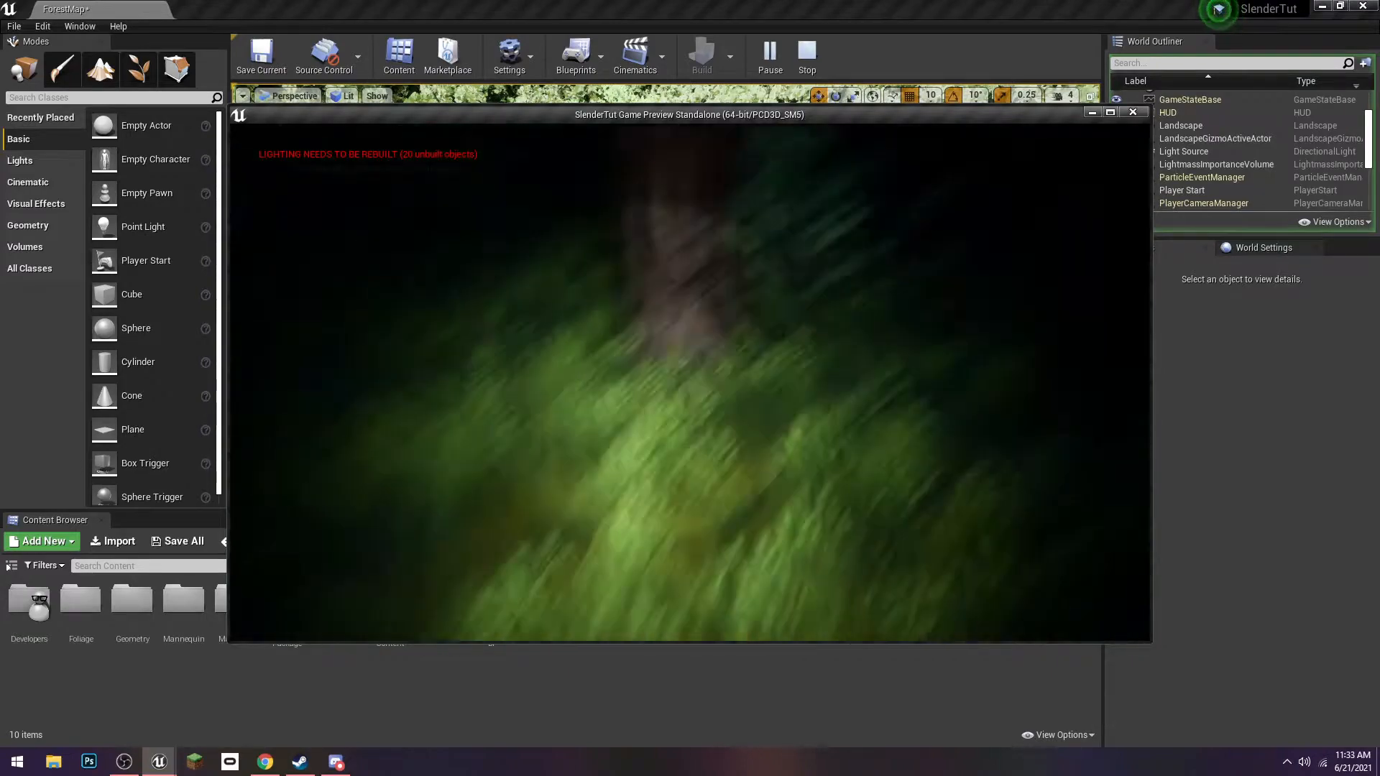
pyautogui.press('w')
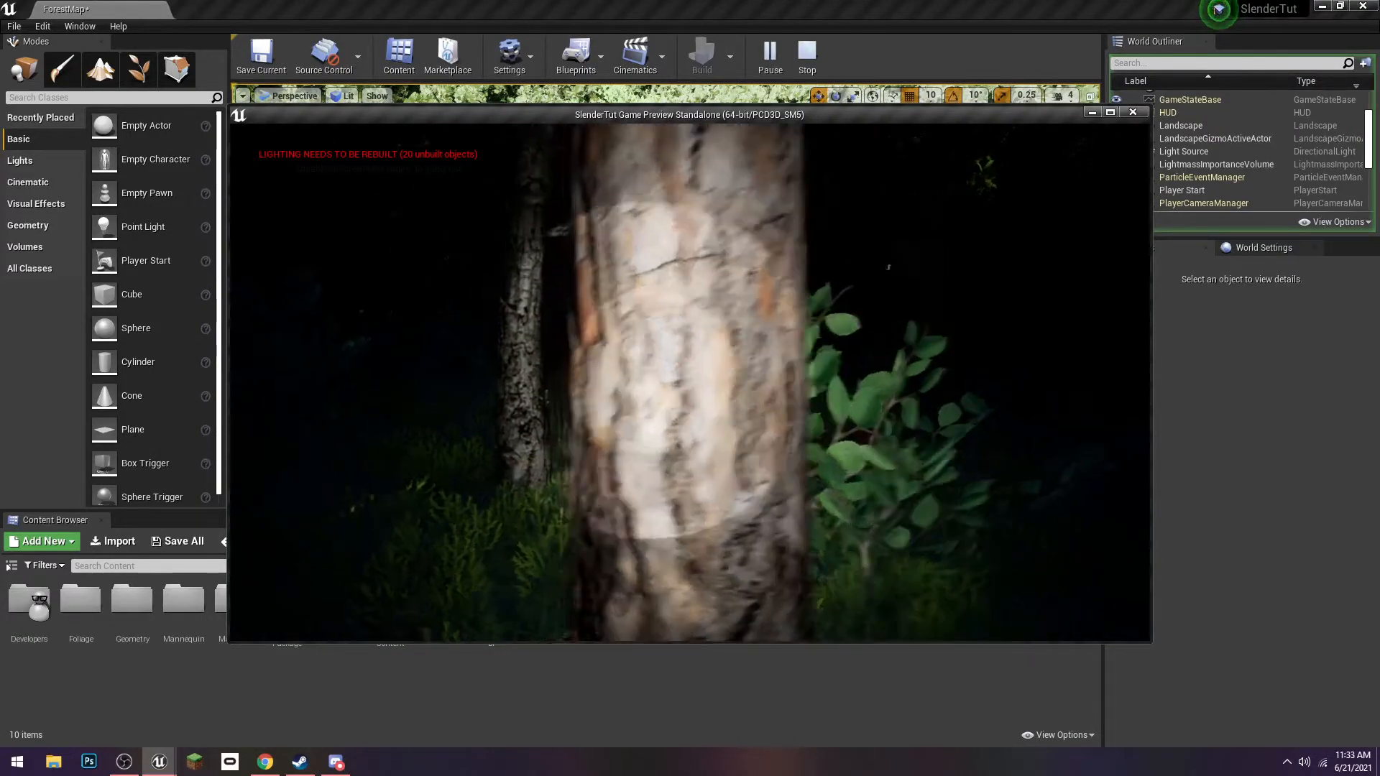
pyautogui.press('w')
pyautogui.press('w')
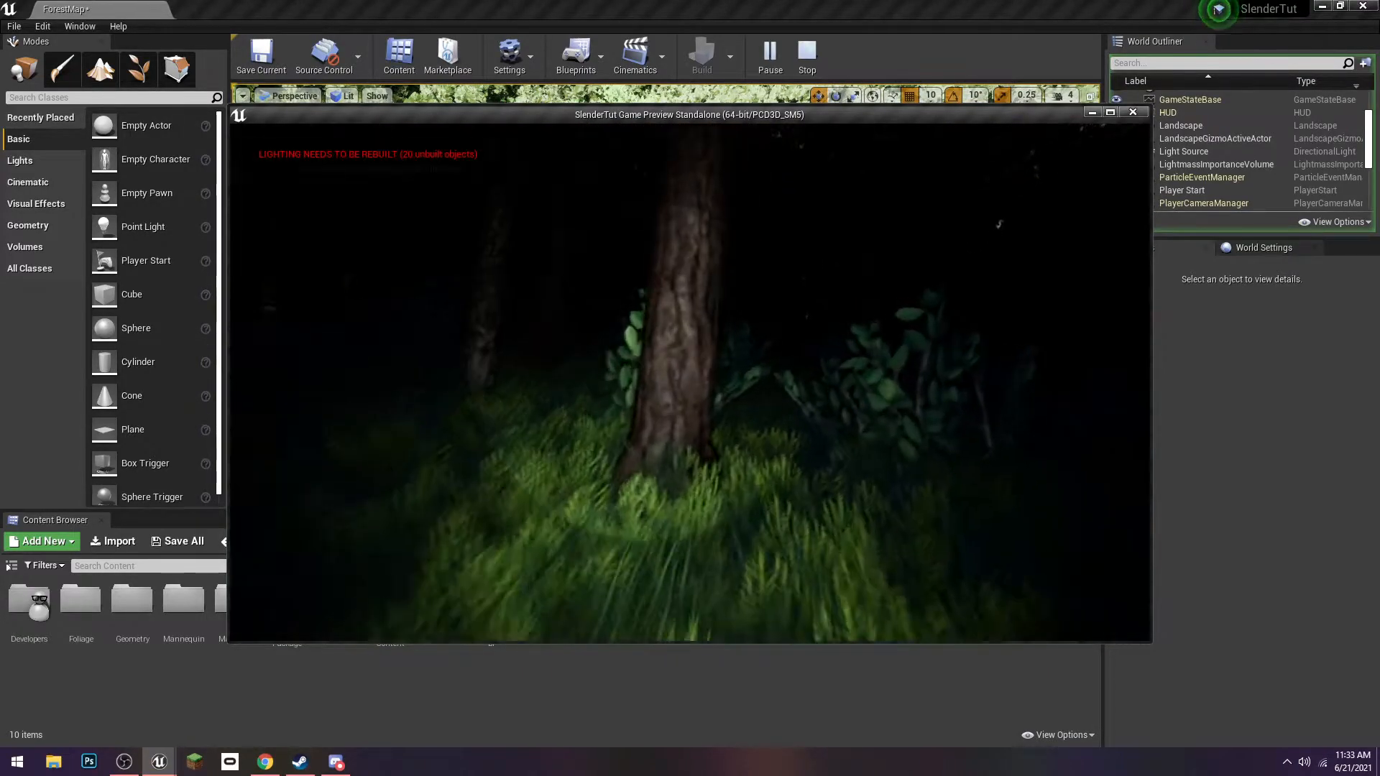
pyautogui.press('w')
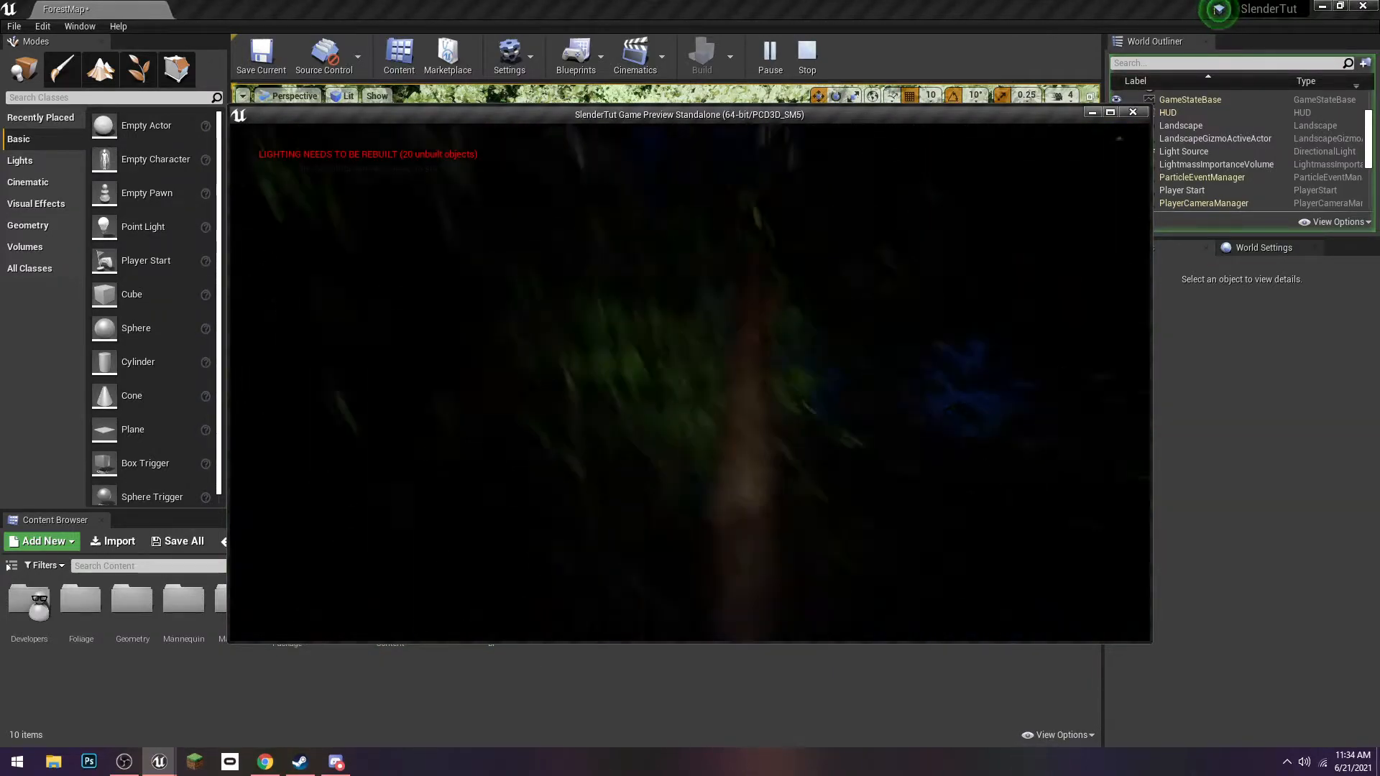
pyautogui.press('Escape')
# Set the Light Source's intensity to 1 lux, filtering its details by "inten"
pyautogui.moveTo(638, 190); pyautogui.dragTo(637, 190, button='right')
pyautogui.click(638, 190)
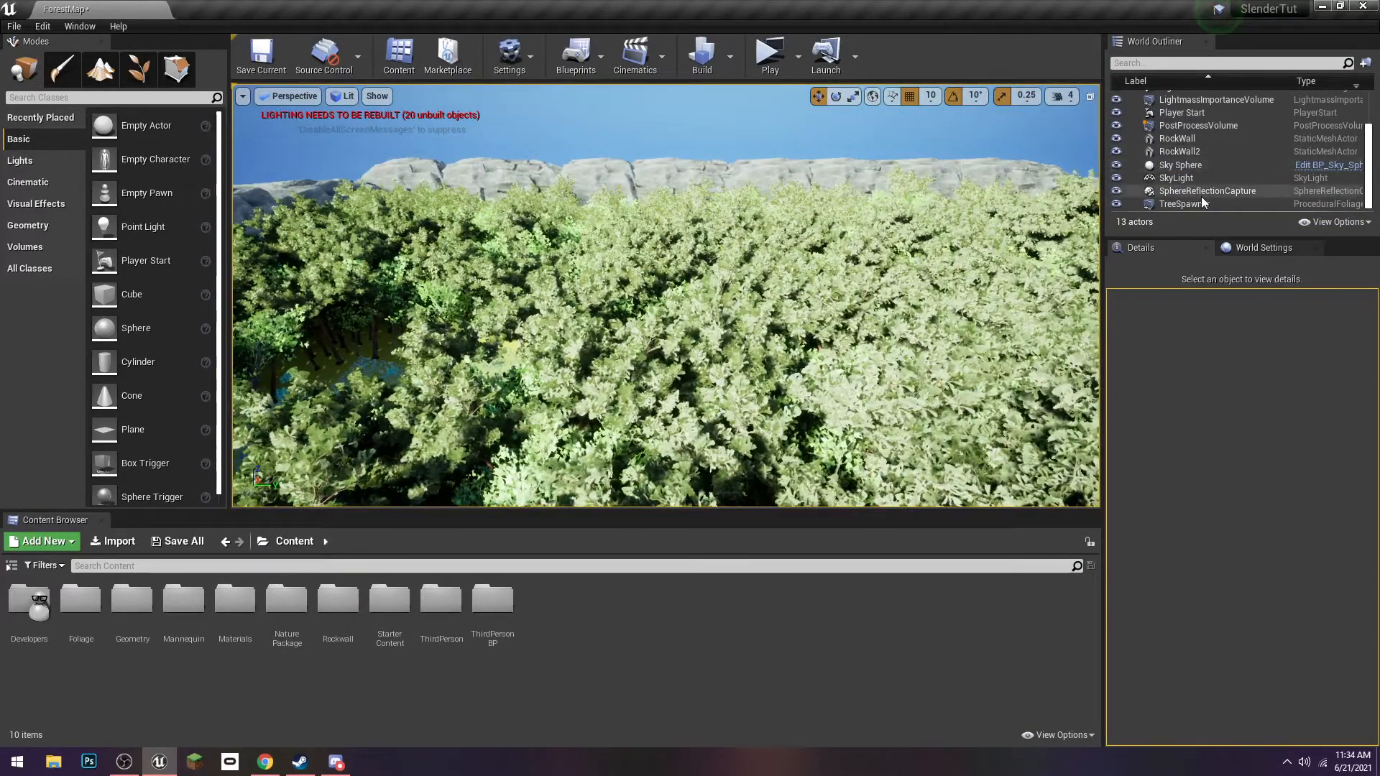
pyautogui.scroll(3, 1202, 194)
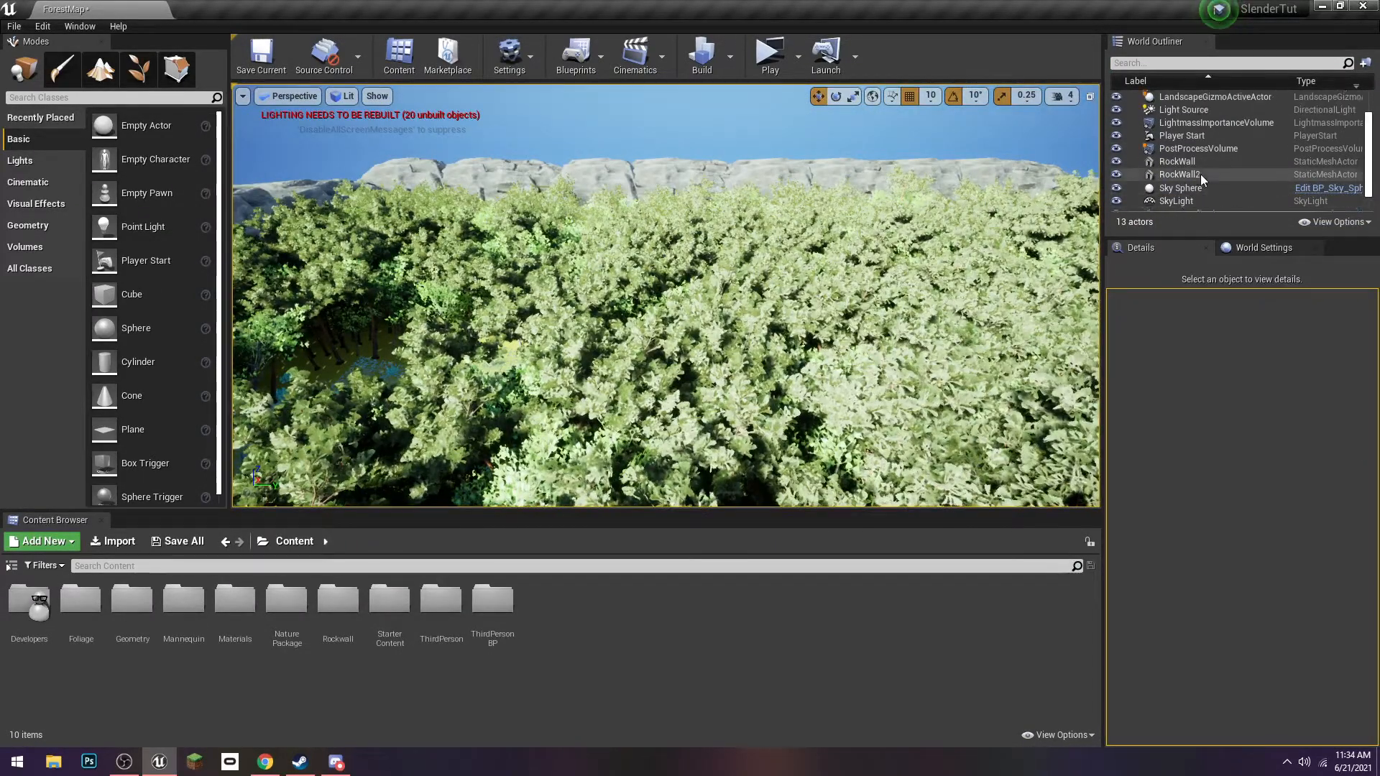
pyautogui.click(1184, 148)
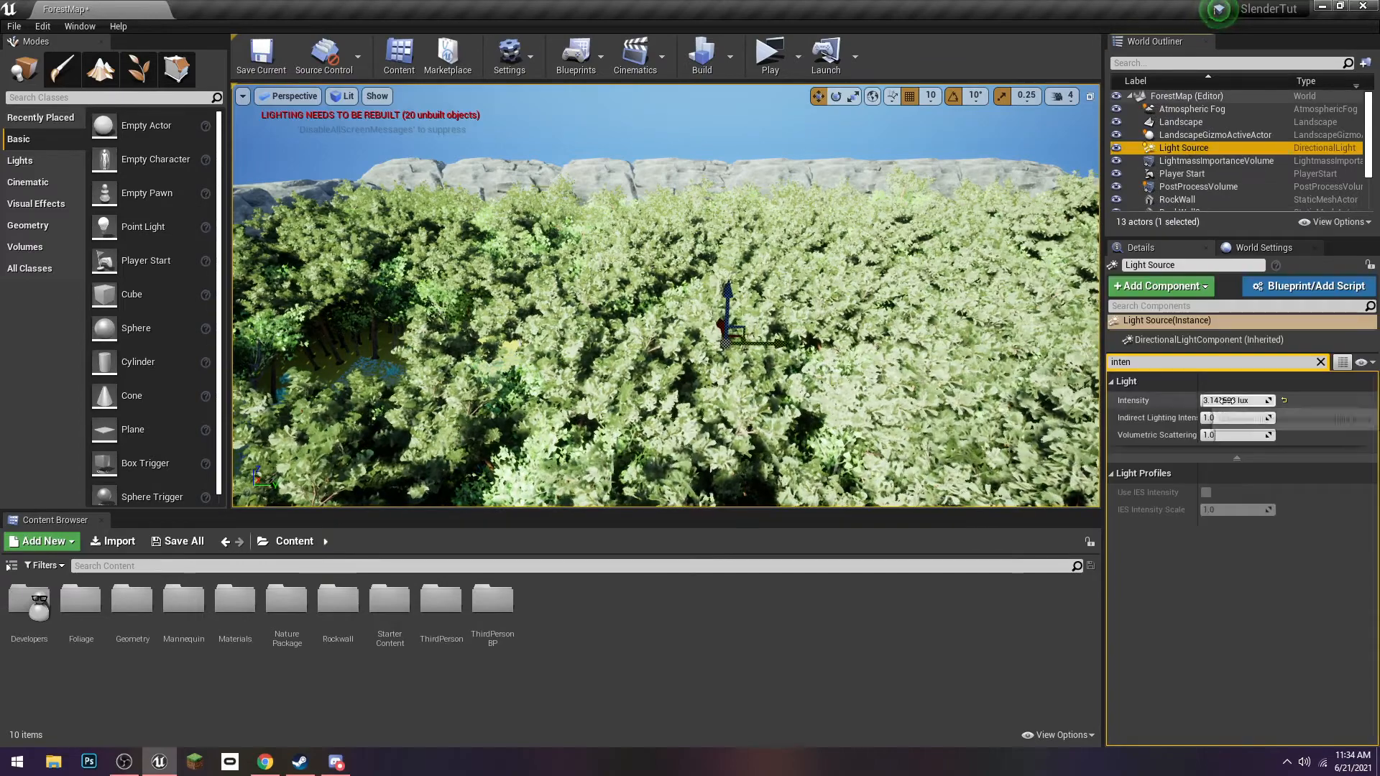
pyautogui.write('1')
pyautogui.press('Return')
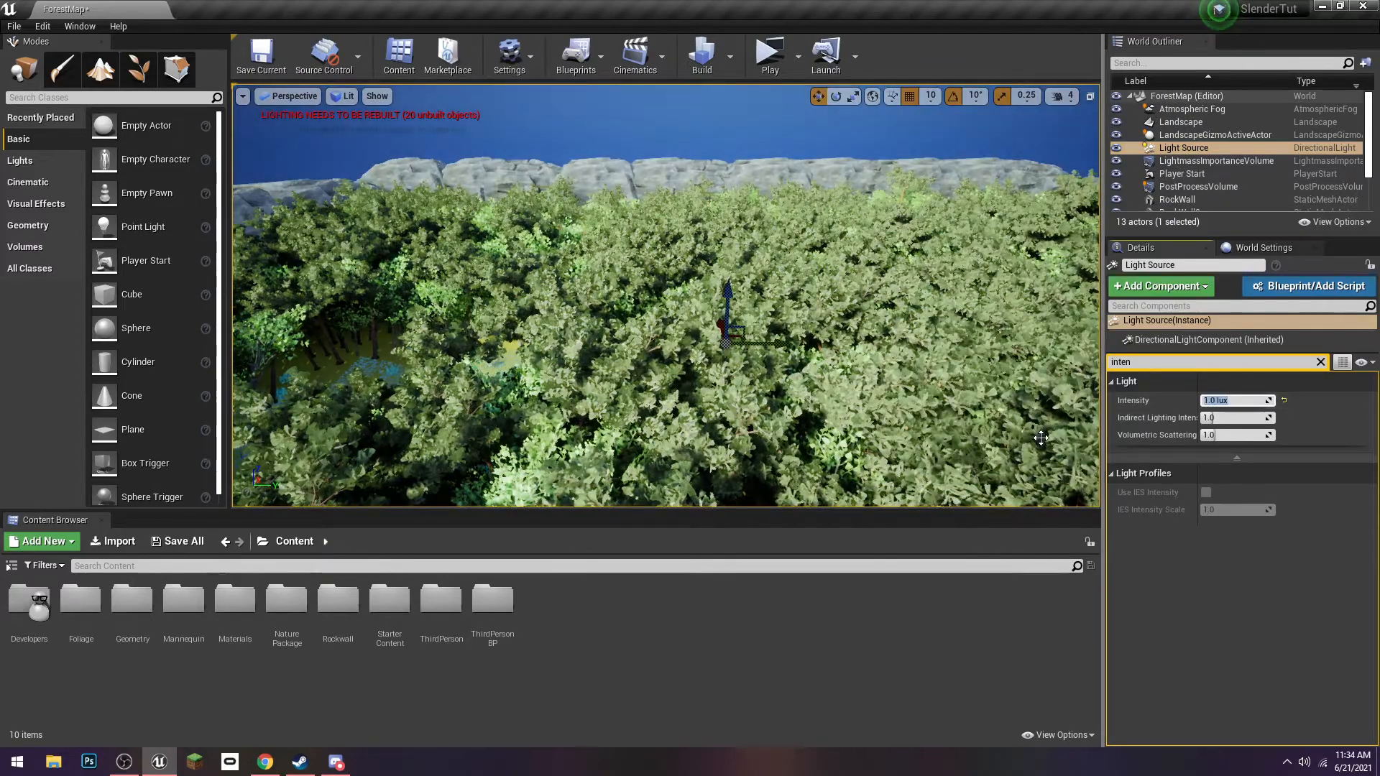
# Run the game preview and walk through the forest to check how dark it is with the 1 lux light
pyautogui.click(769, 54)
pyautogui.click(763, 311)
pyautogui.press('w')
pyautogui.press('w')
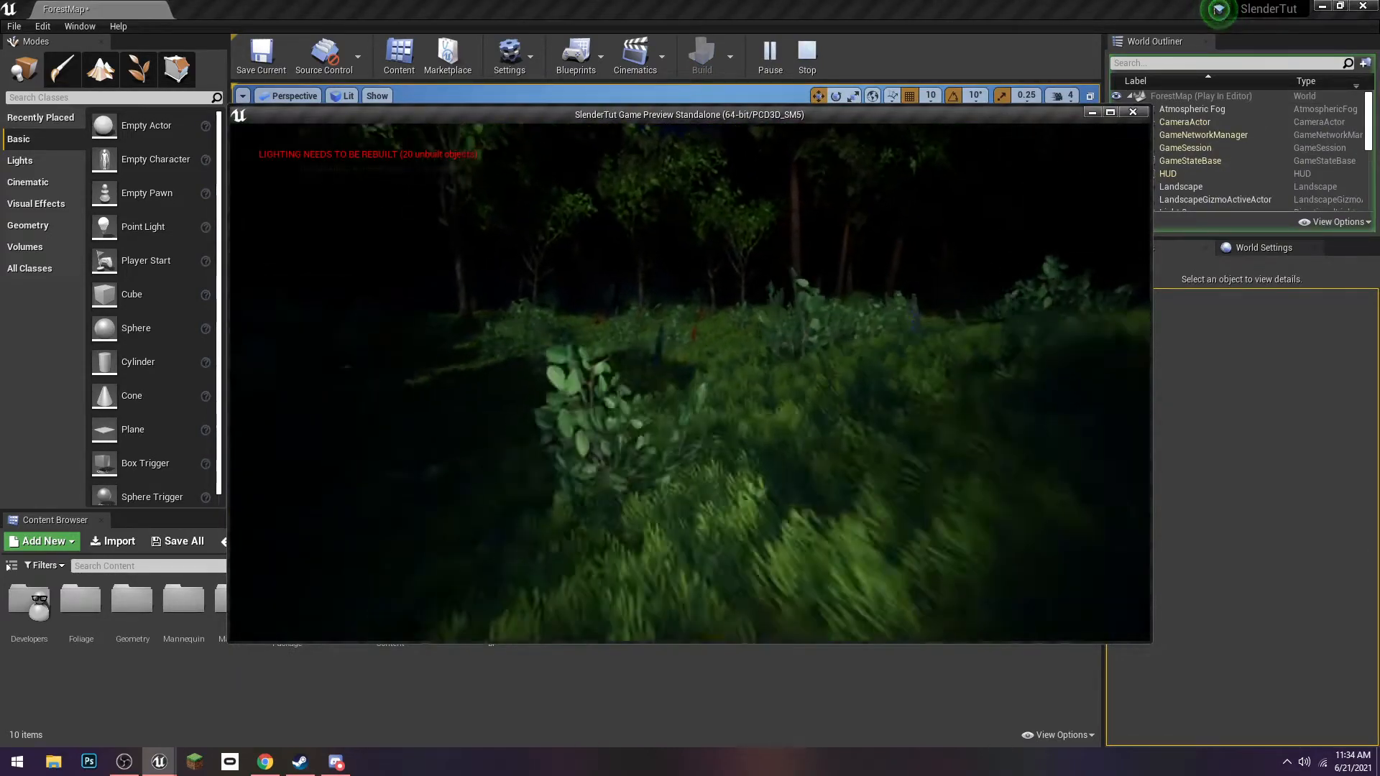
pyautogui.press('w')
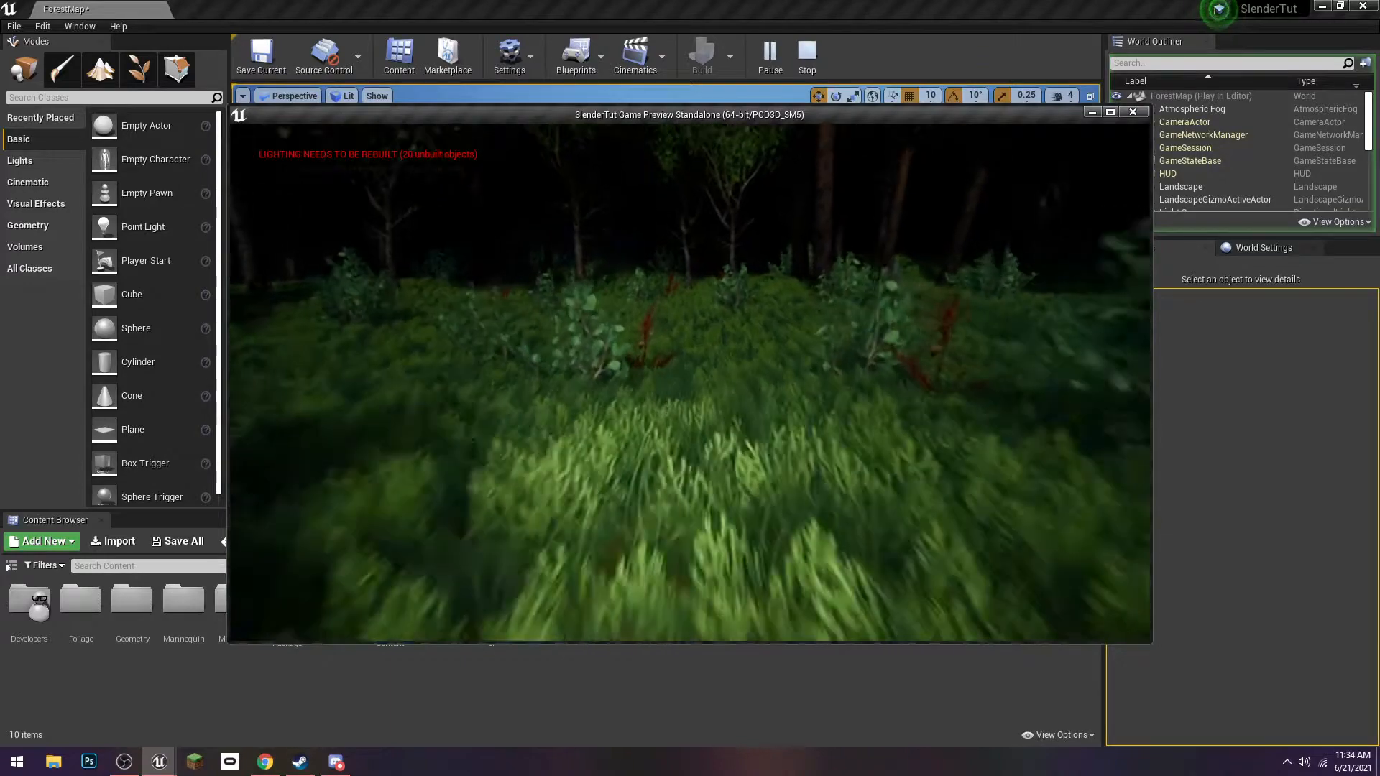
pyautogui.press('w')
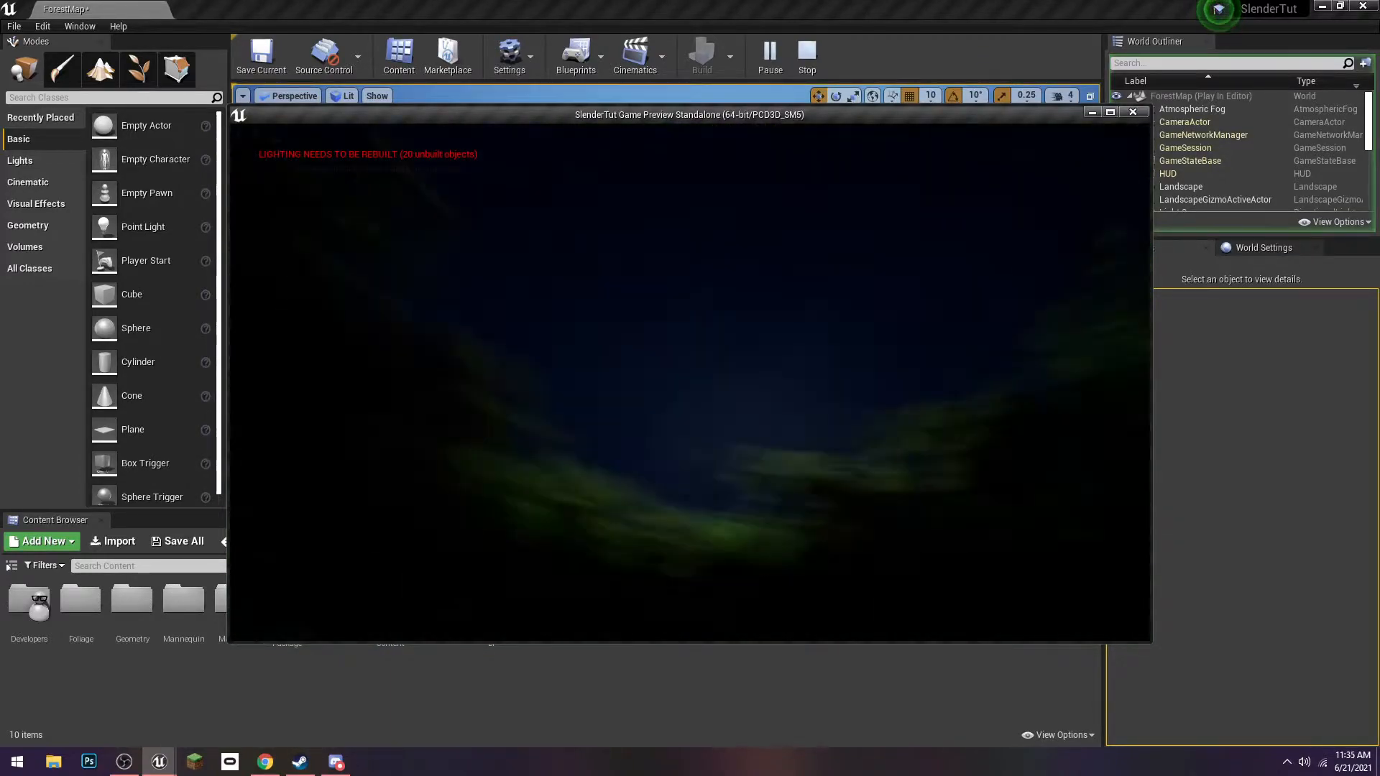
pyautogui.press('Escape')
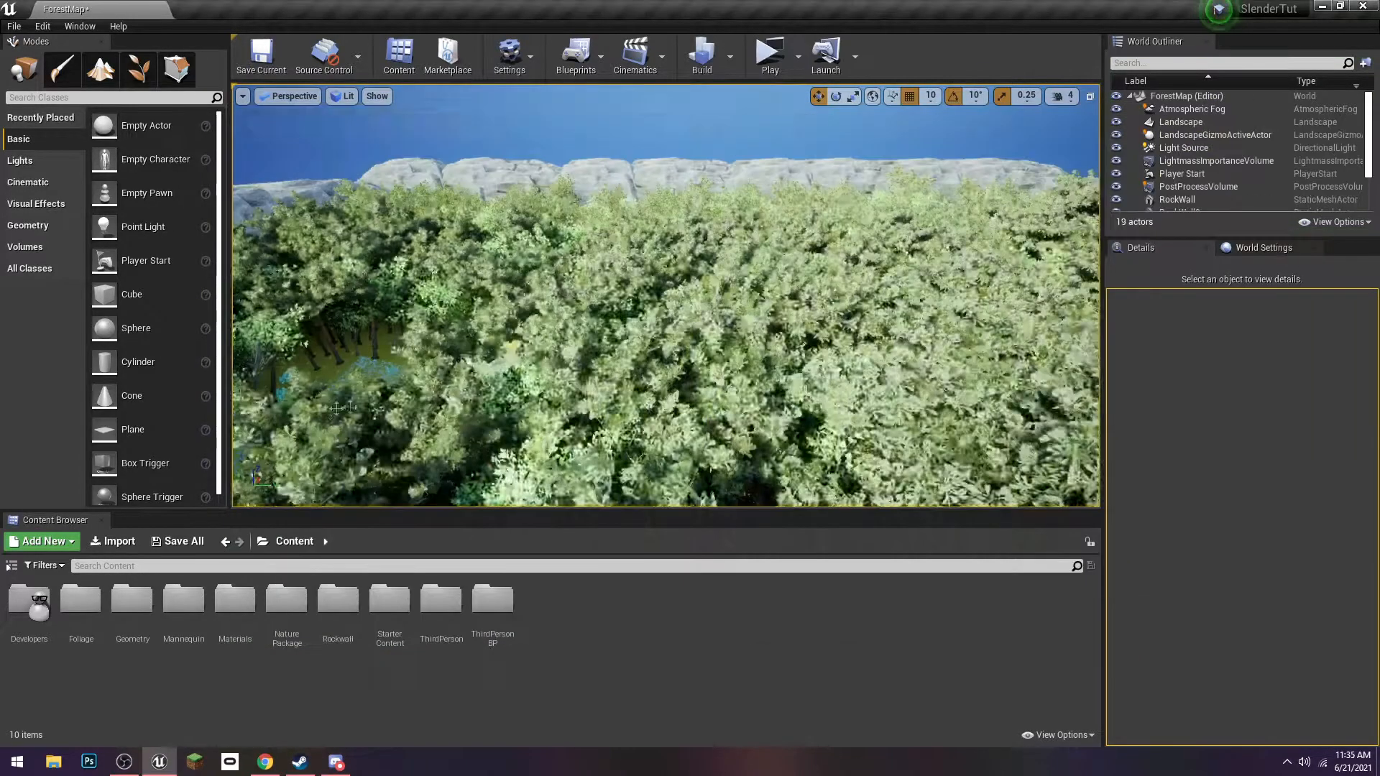
# Lower the Light Source's intensity to 0.5 lux
pyautogui.click(1200, 147)
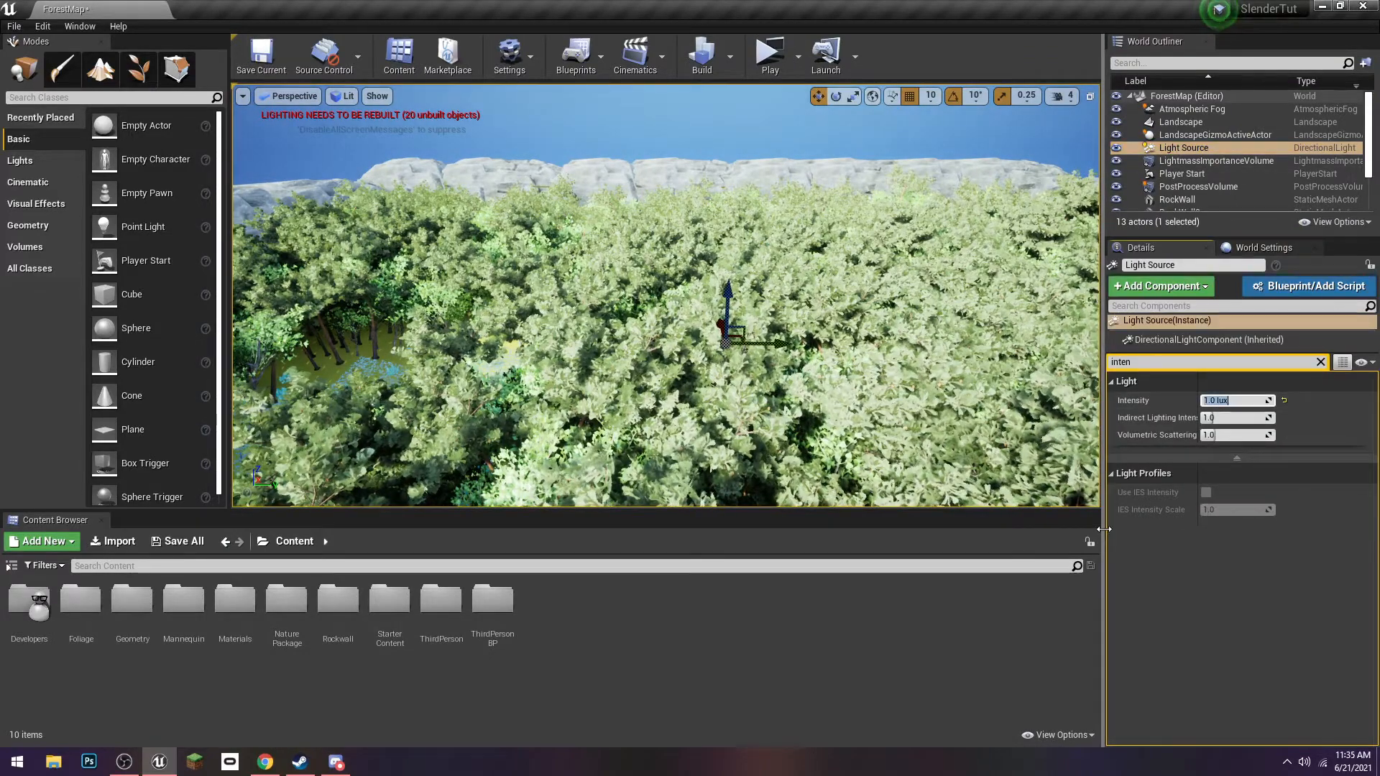
pyautogui.write('5')
pyautogui.press('Return')
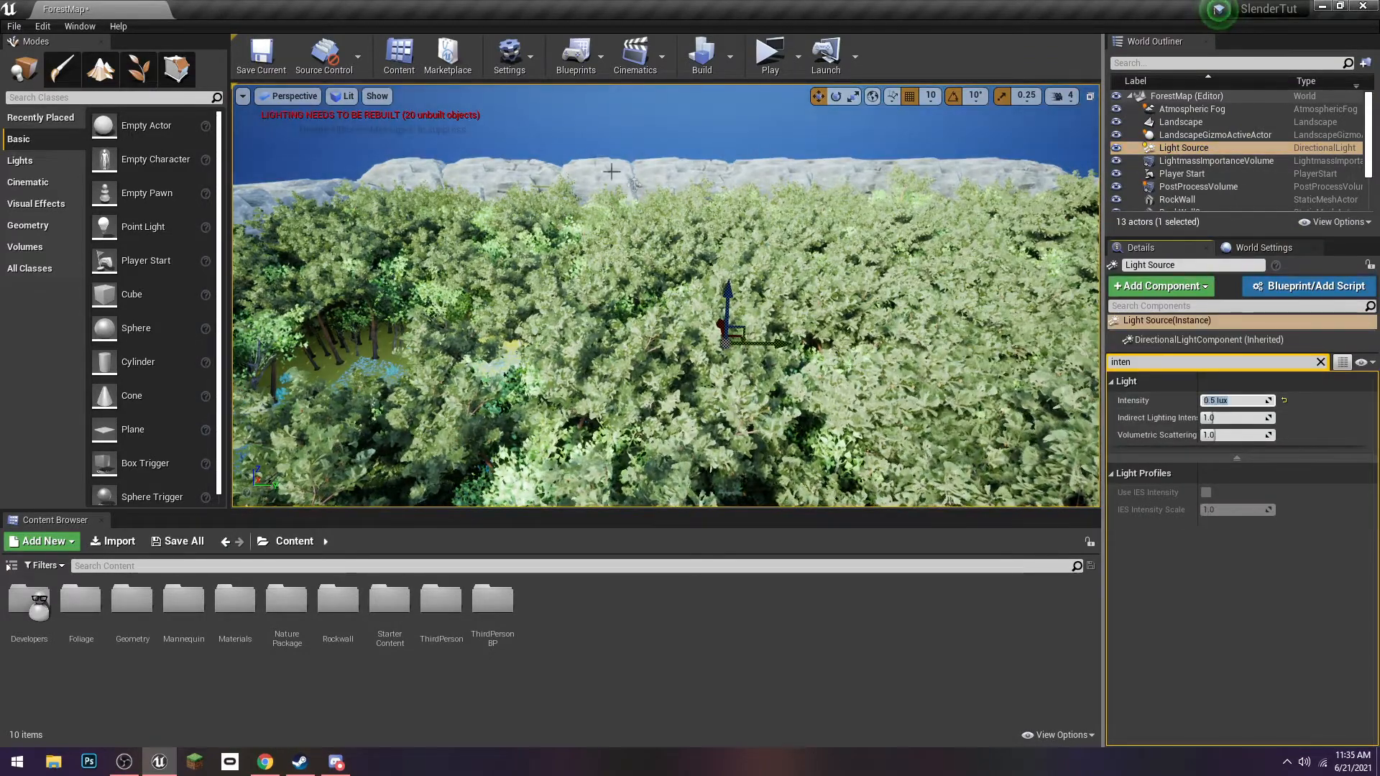
# Play the level again and walk around to examine the night lighting and sky at 0.5 lux, ending the preview after
pyautogui.click(786, 62)
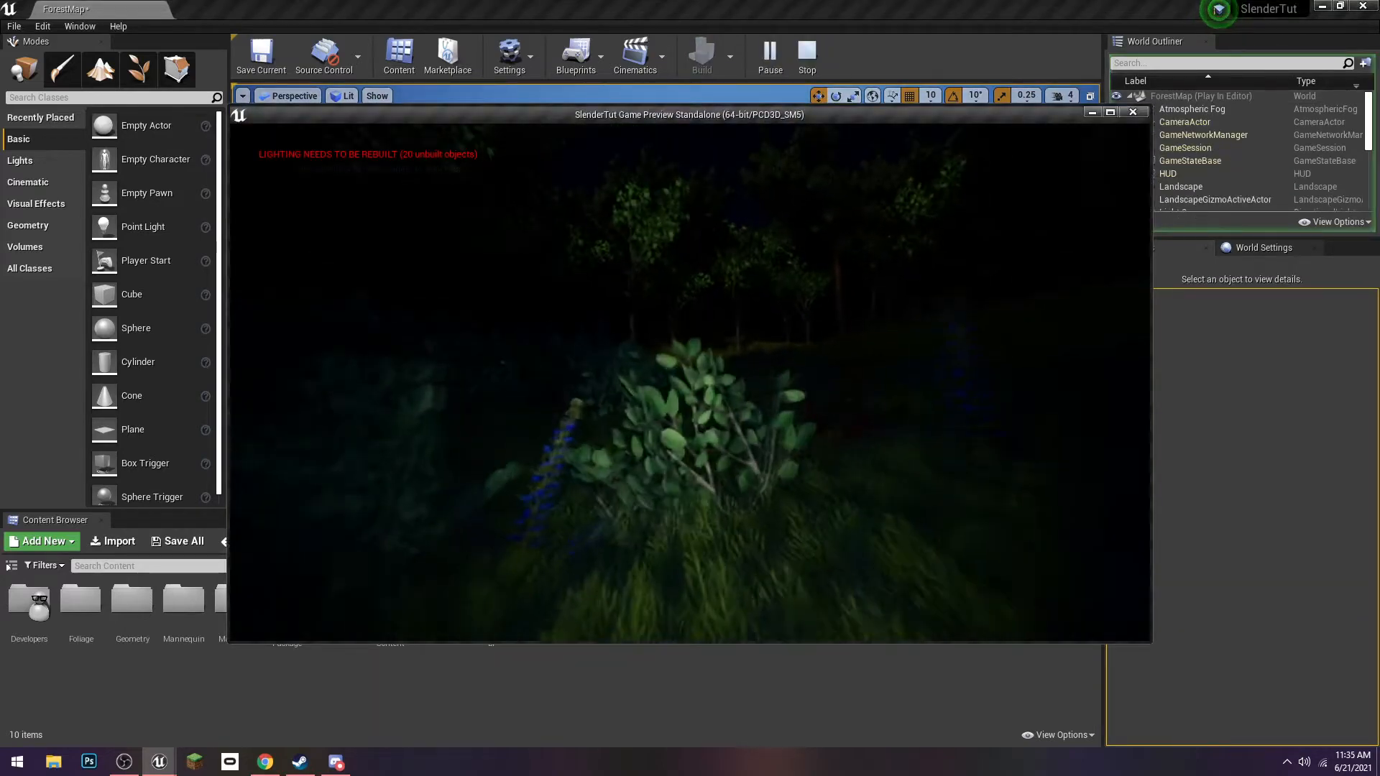
pyautogui.press('w')
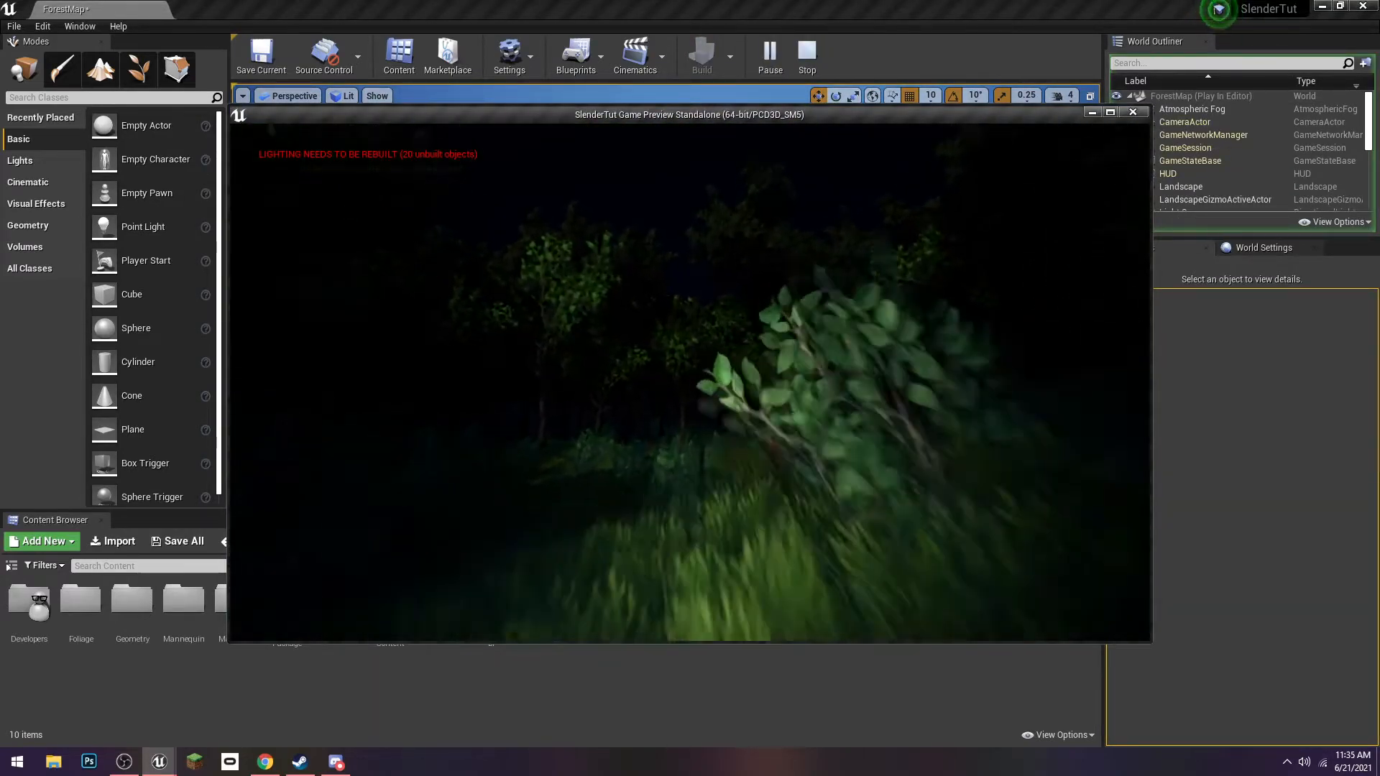
pyautogui.press('w')
pyautogui.press('w')
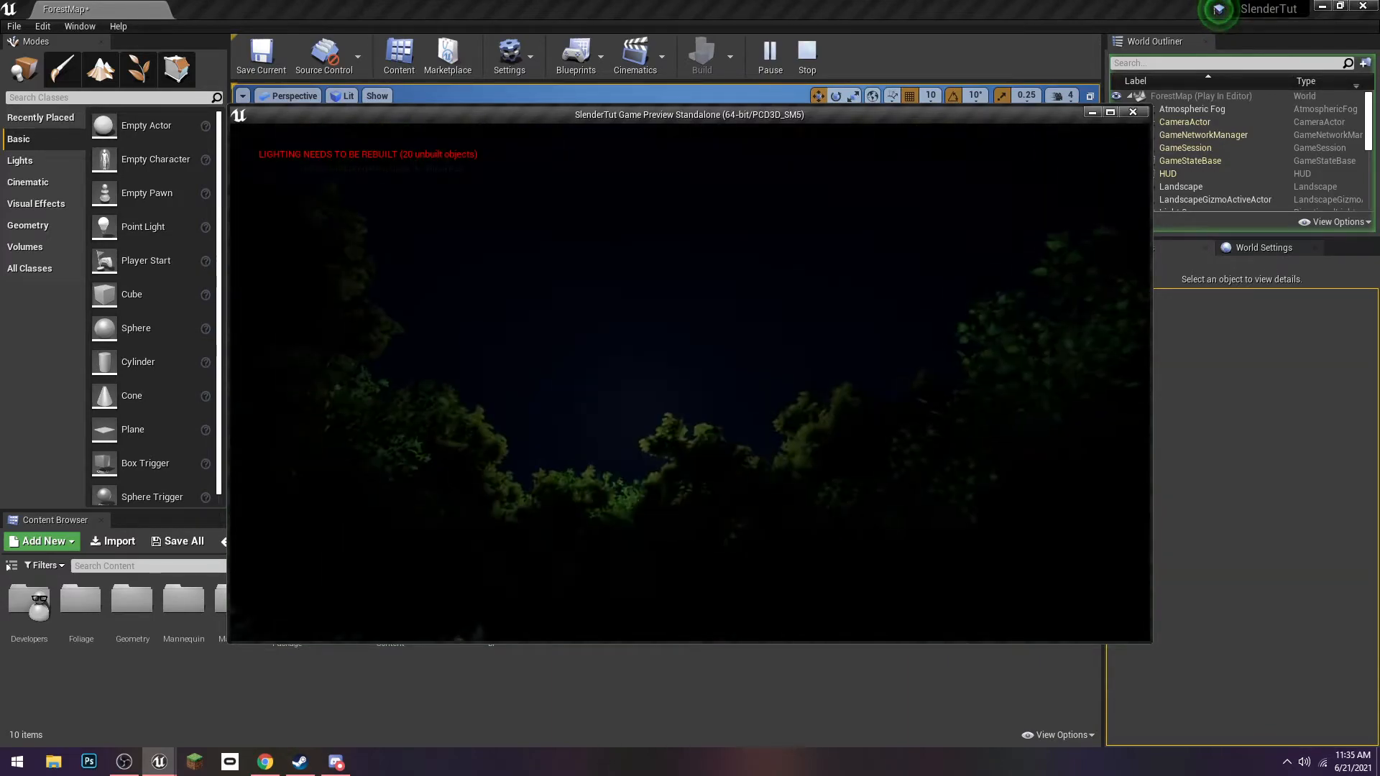
pyautogui.press('w')
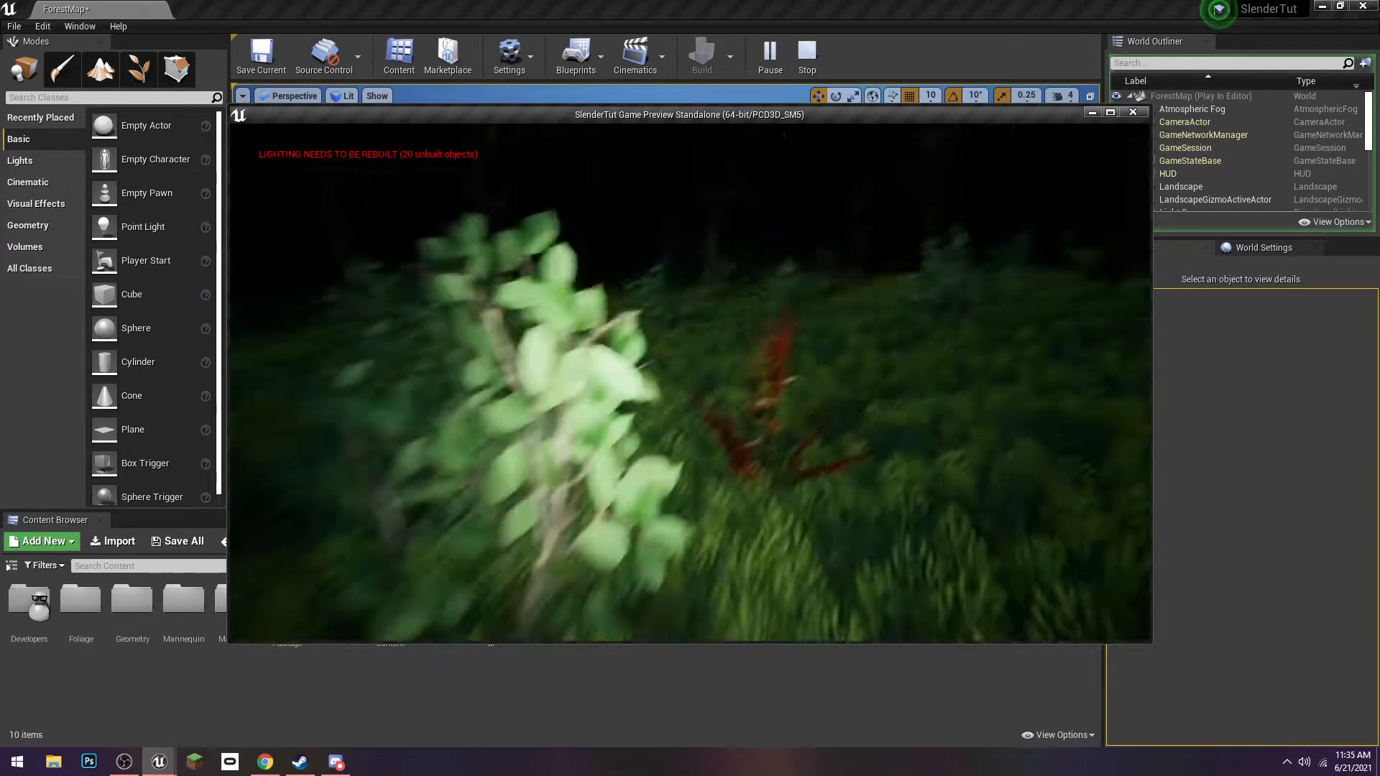
pyautogui.press('w')
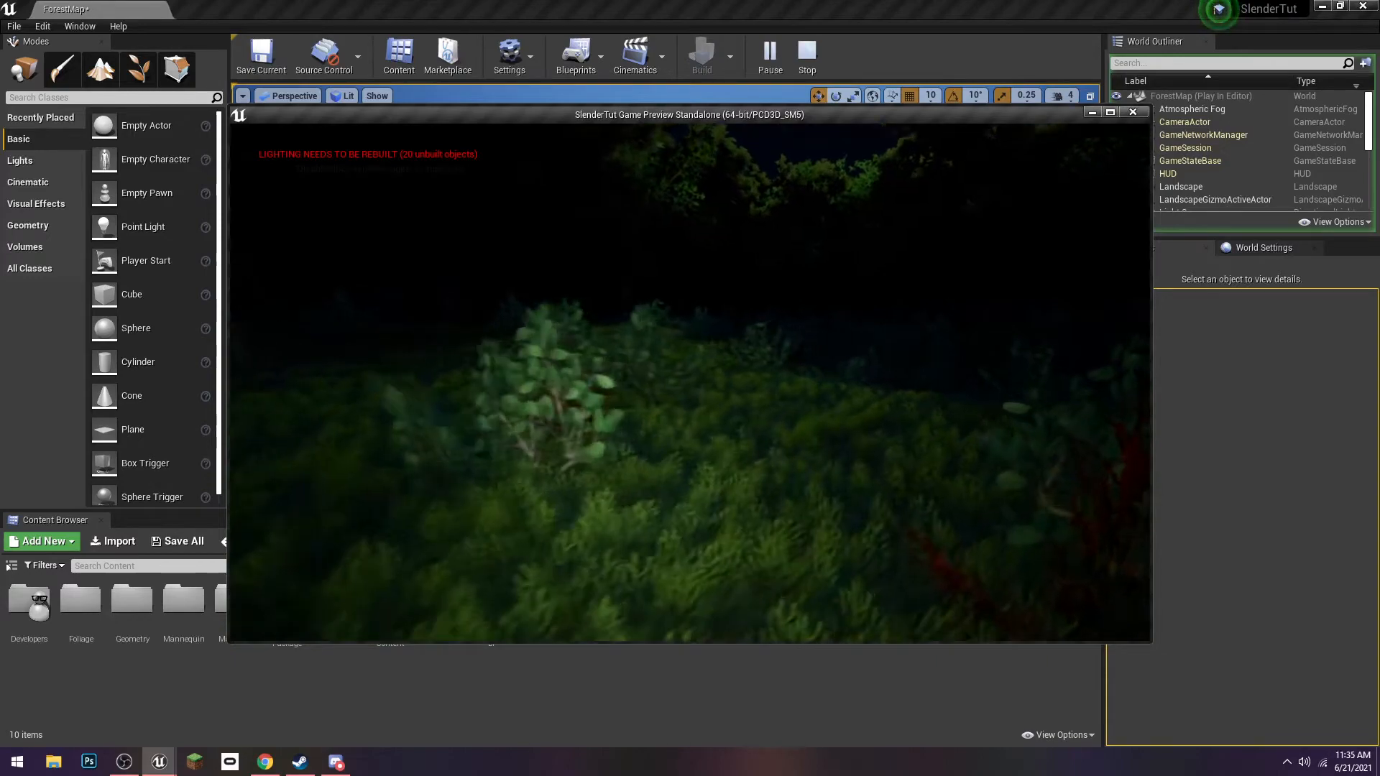
pyautogui.press('Escape')
# Create a new folder named Enemy in the Content folder
pyautogui.rightClick(584, 662)
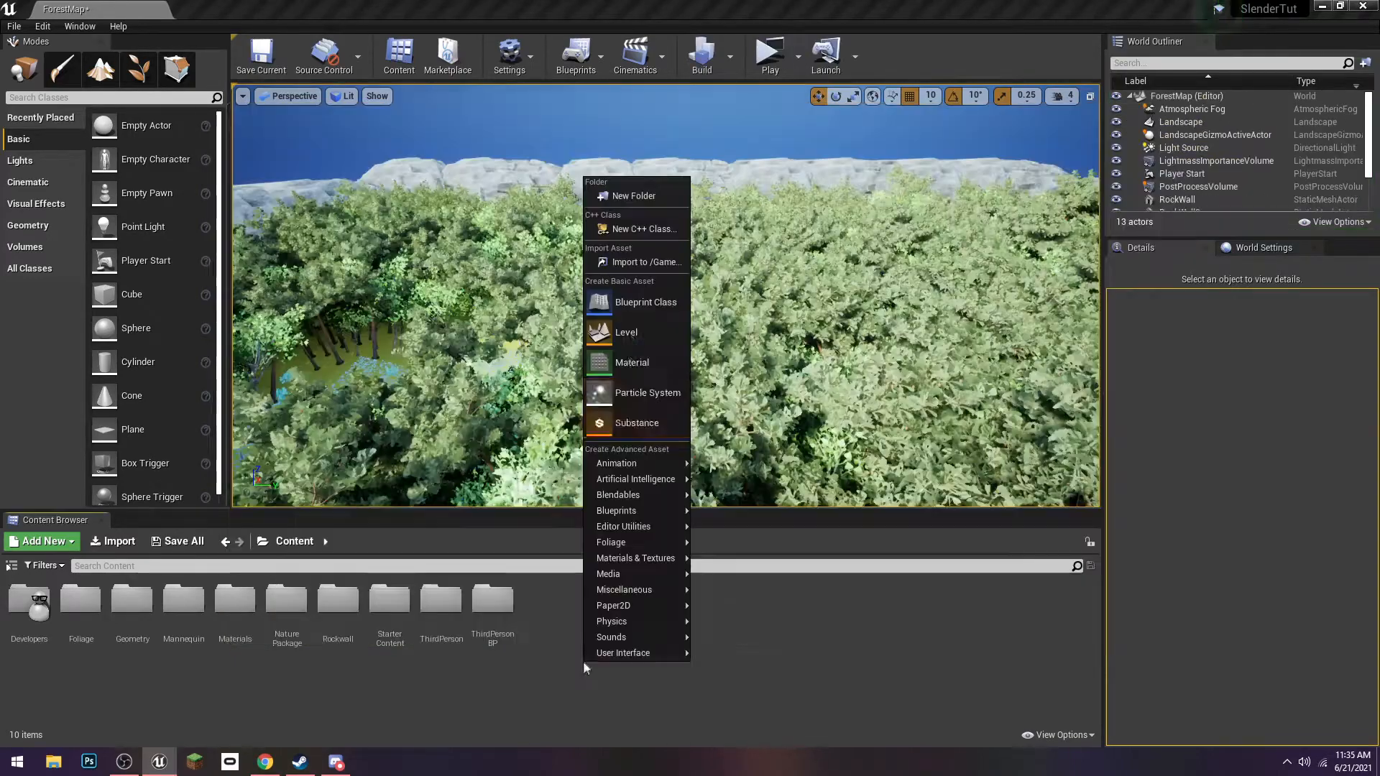
pyautogui.click(619, 201)
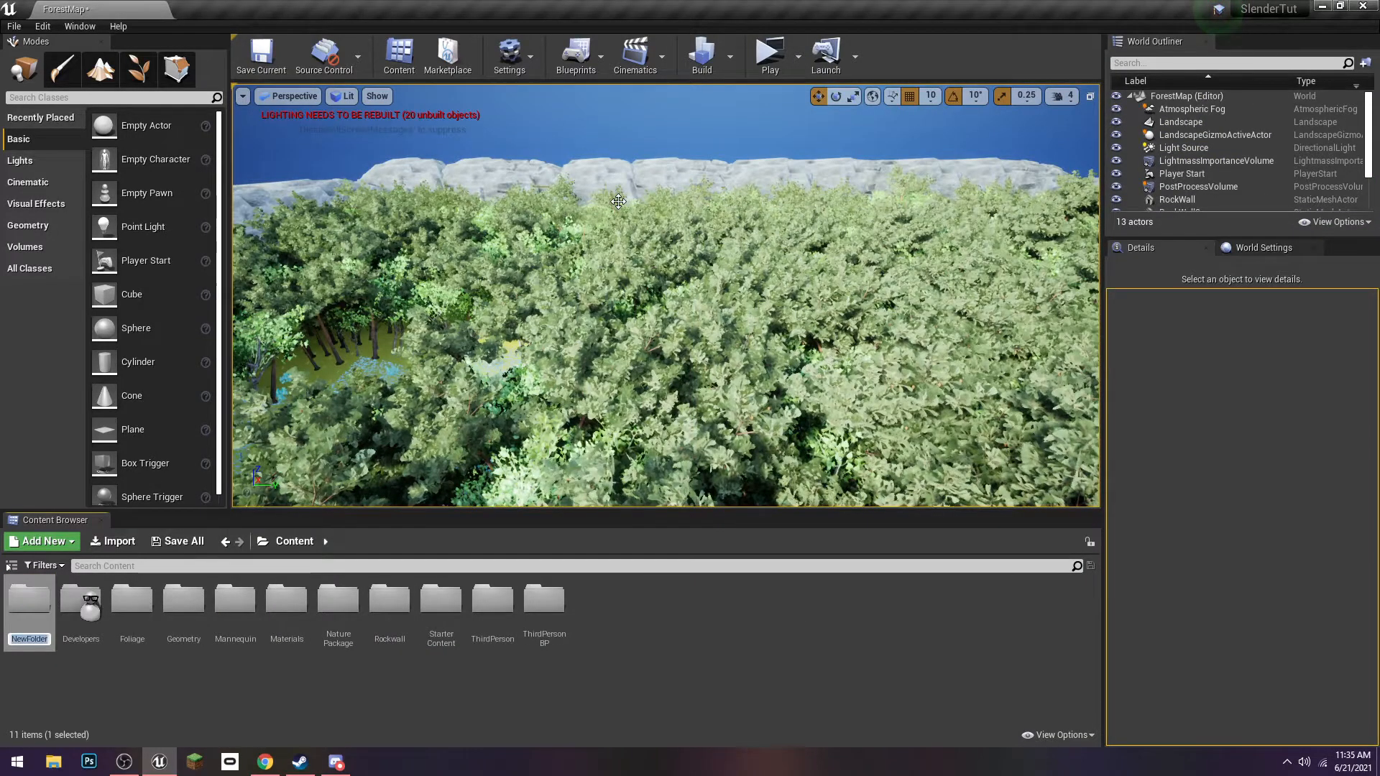
pyautogui.write('Enemy')
pyautogui.press('Return')
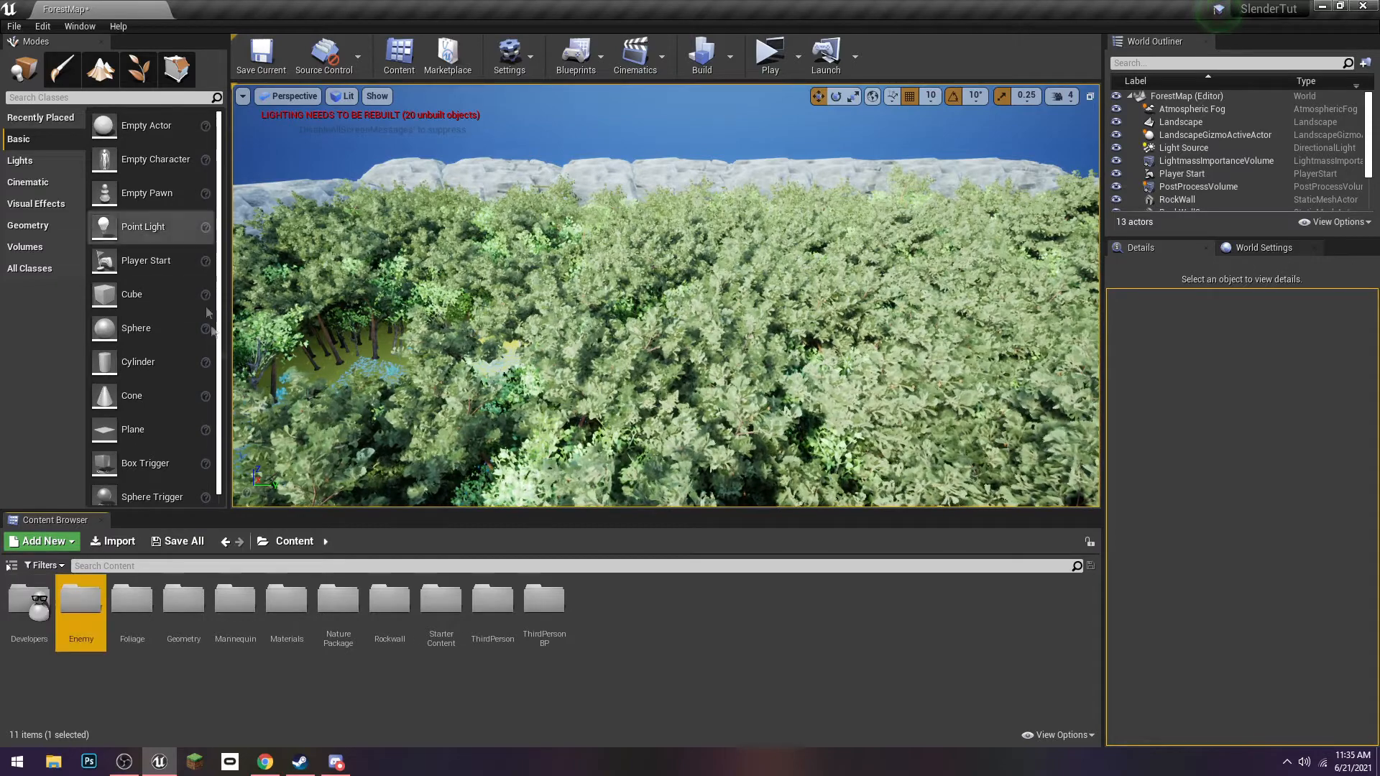
# Copy the ThirdPersonCharacter blueprint from ThirdPersonBP's Blueprints folder into the Enemy folder
pyautogui.doubleClick(536, 611)
pyautogui.doubleClick(29, 602)
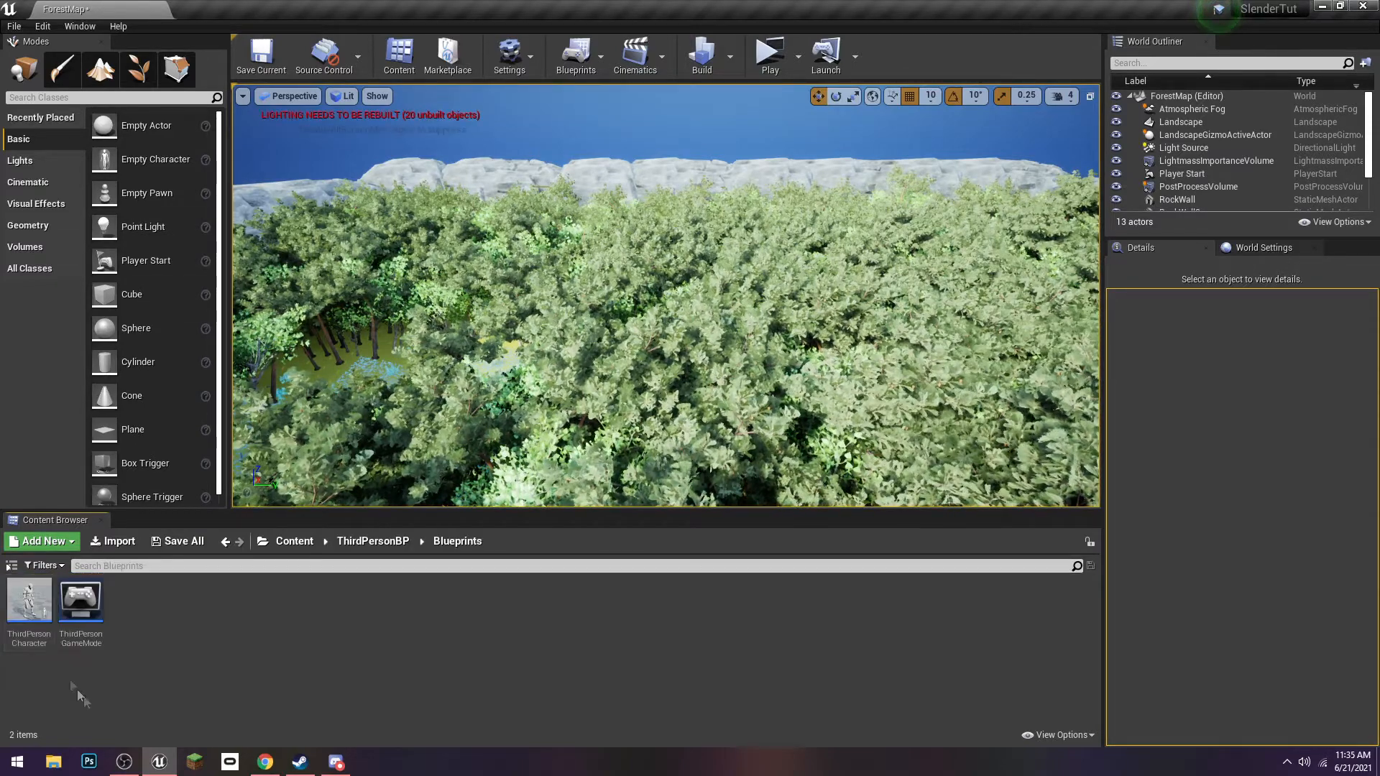
pyautogui.click(295, 541)
pyautogui.moveTo(186, 611); pyautogui.dragTo(82, 602)
pyautogui.click(97, 650)
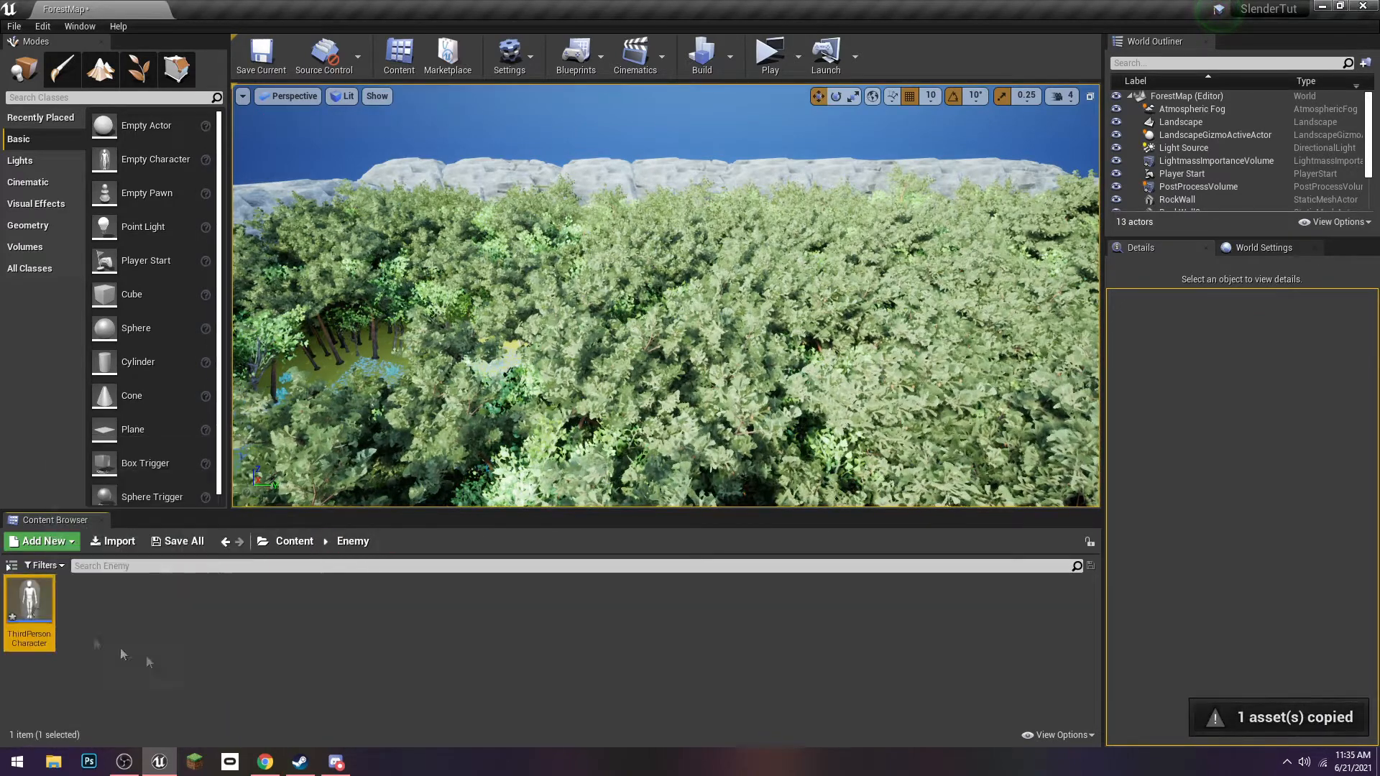
# Rename the copied character blueprint FollowingEnemy and open it for editing
pyautogui.press('F2')
pyautogui.write('Following')
pyautogui.write('Enemy')
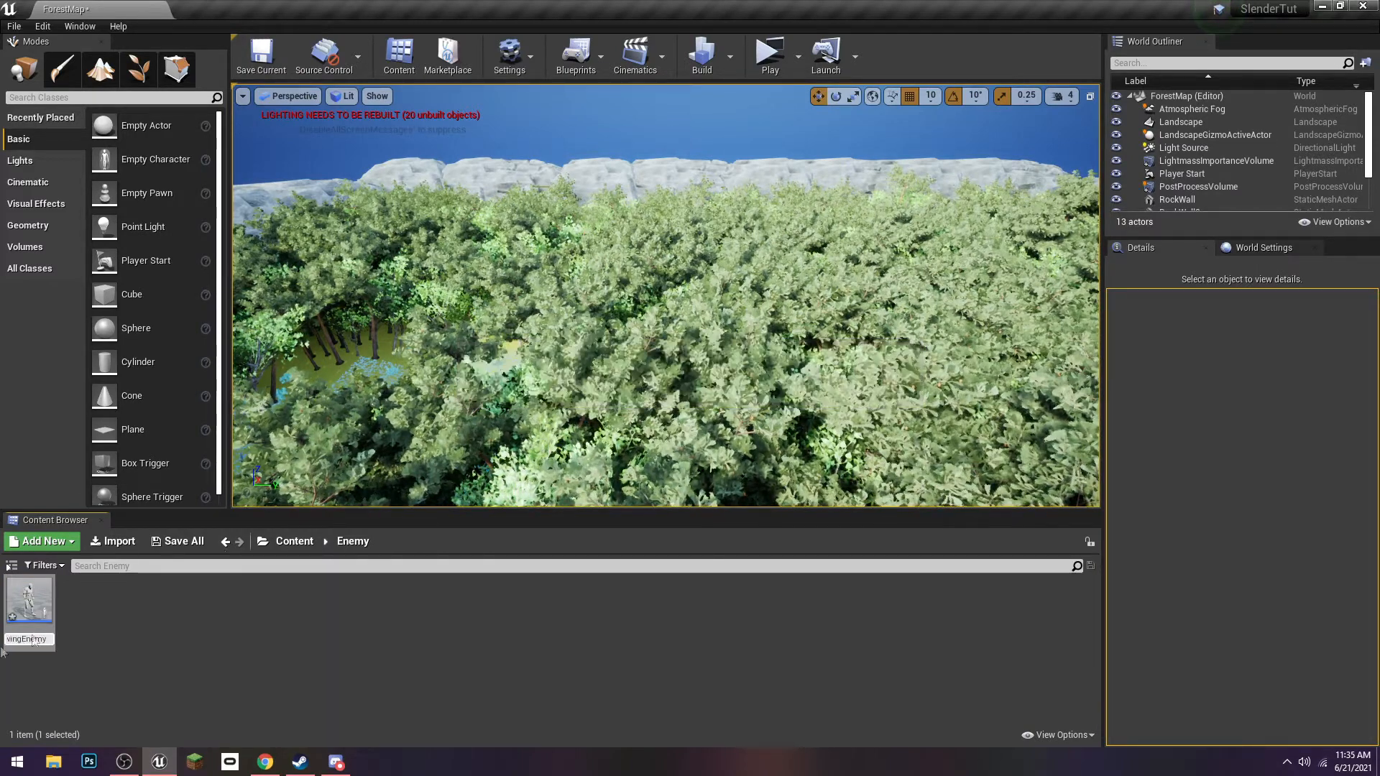
pyautogui.press('Return')
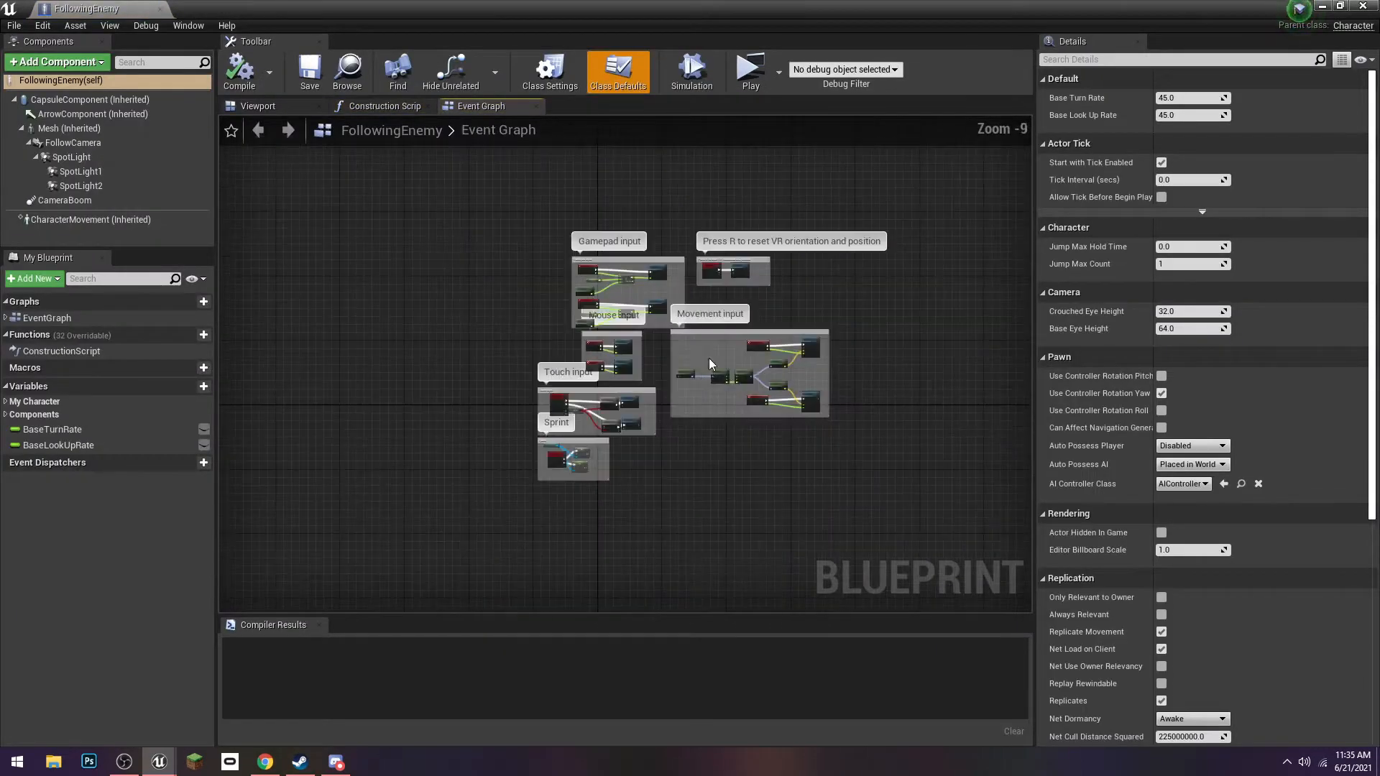
# Delete all event graph nodes, the FollowCamera with its spotlights and the CameraBoom from FollowingEnemy, and compile the blueprint
pyautogui.moveTo(868, 483); pyautogui.dragTo(430, 184)
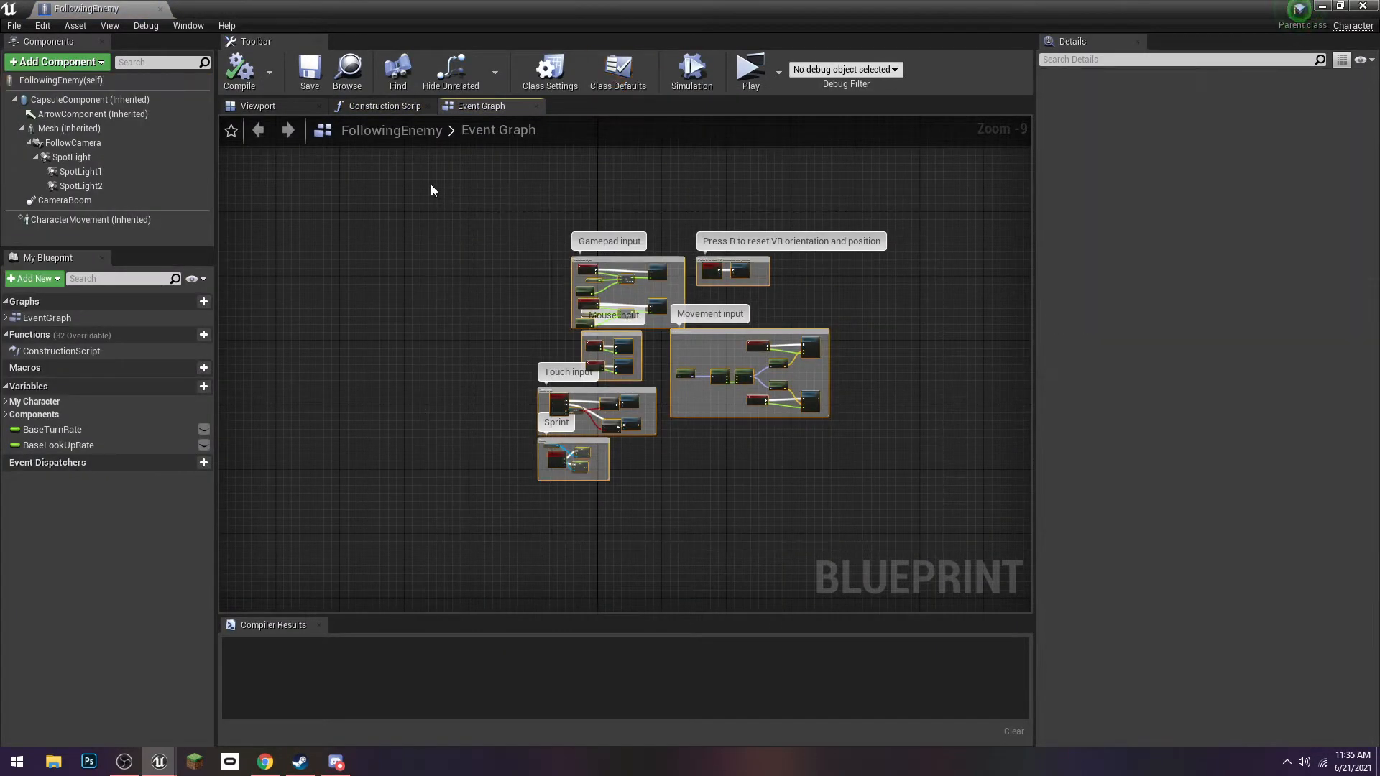
pyautogui.press('Delete')
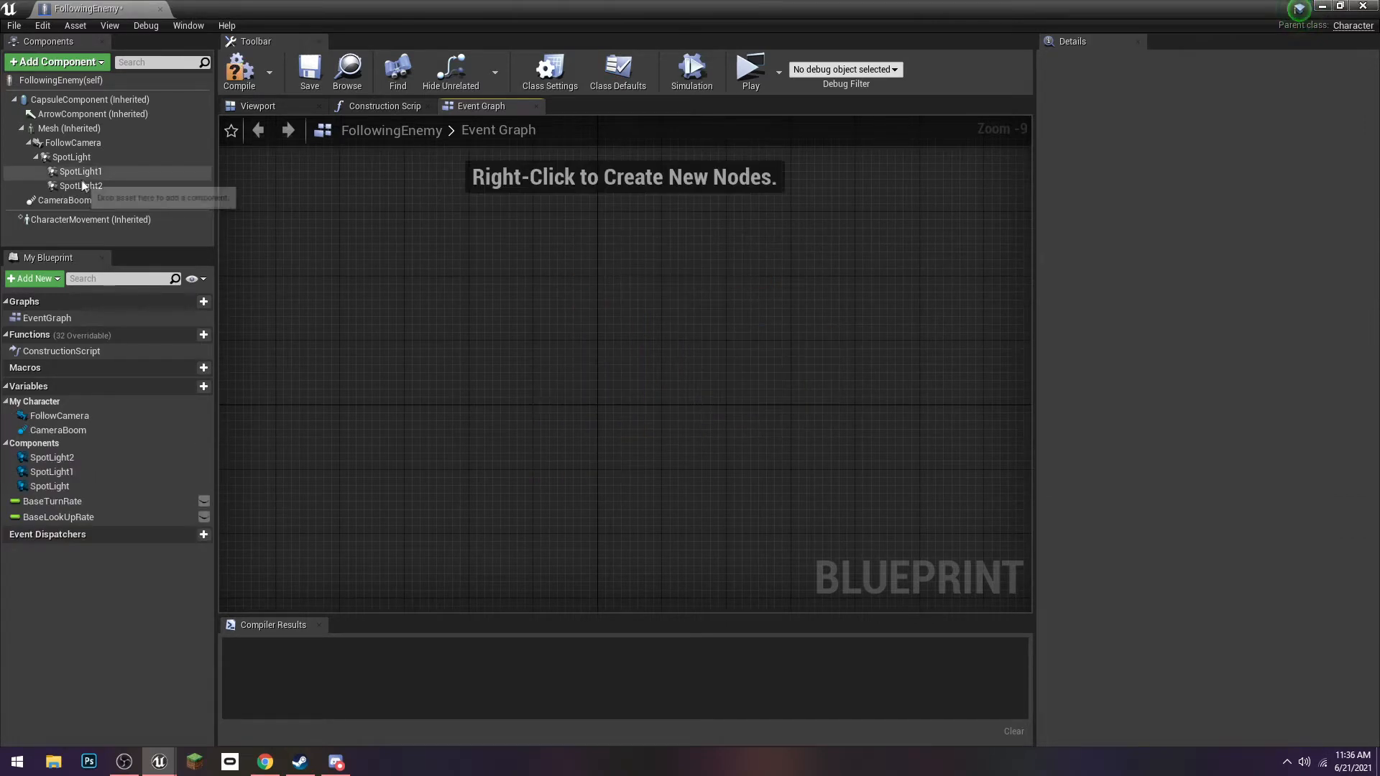
pyautogui.click(81, 175)
pyautogui.click(77, 187)
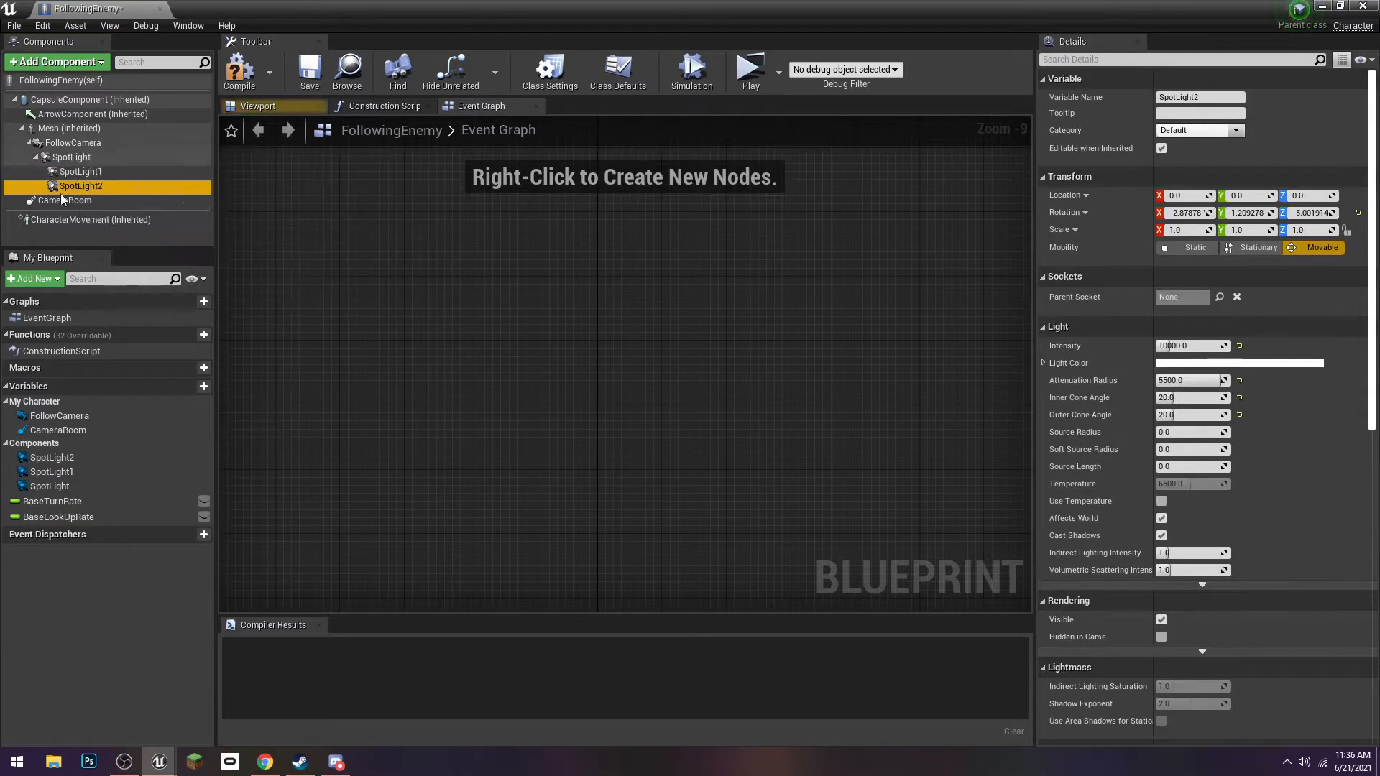
pyautogui.click(65, 200)
pyautogui.keyDown('shift'); pyautogui.click(71, 142); pyautogui.keyUp('shift')
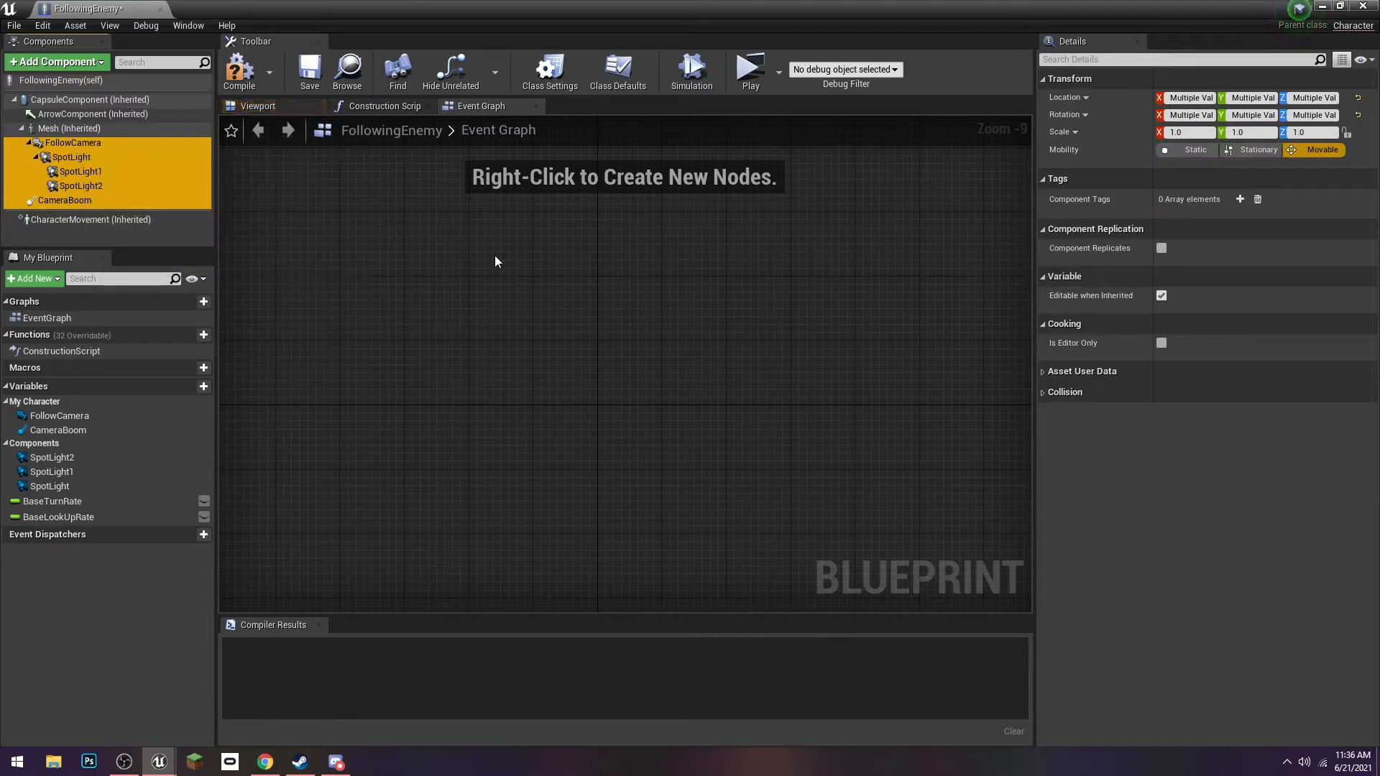
pyautogui.press('Delete')
pyautogui.click(239, 70)
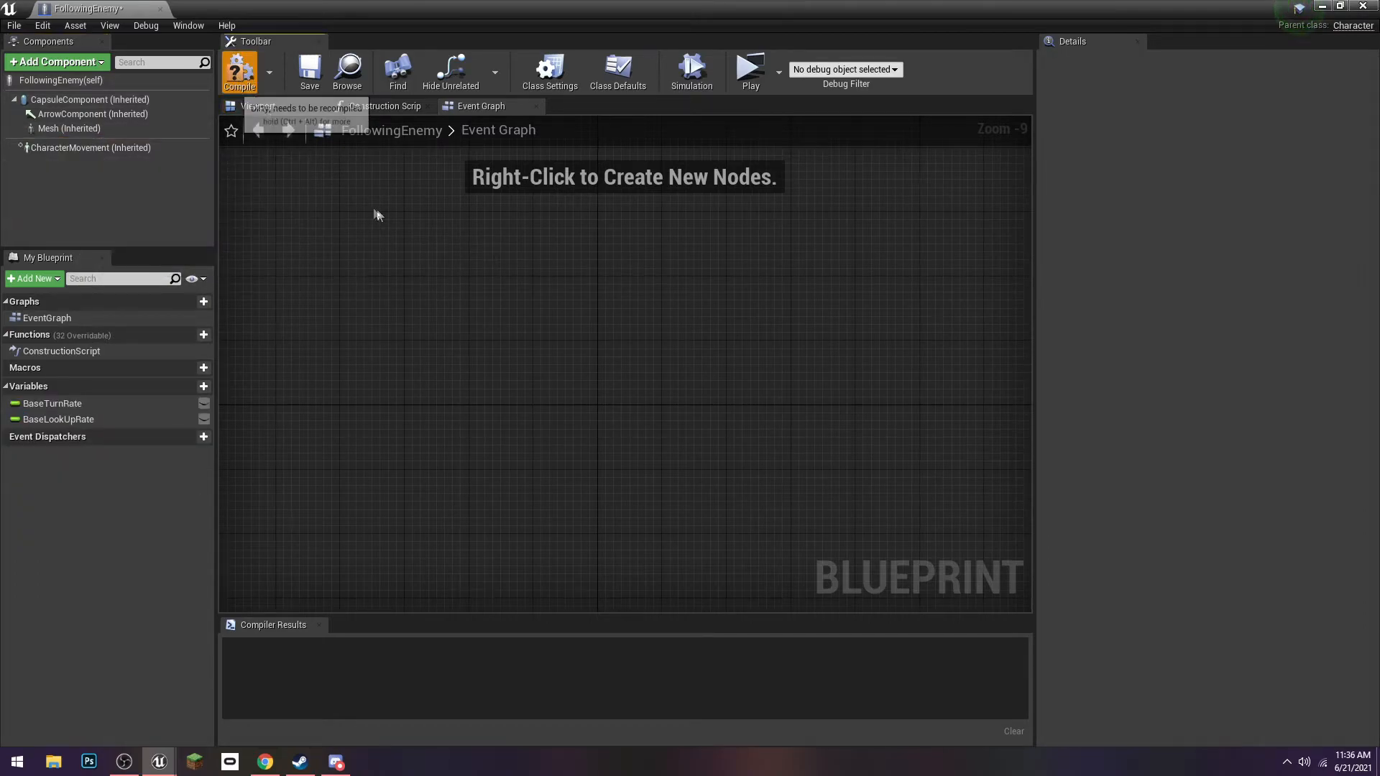
# Dock the FollowingEnemy editor beside the ForestMap level and place a FollowingEnemy on the forest floor in the level
pyautogui.moveTo(107, 10); pyautogui.dragTo(391, 10)
pyautogui.click(99, 9)
pyautogui.press('w')
pyautogui.moveTo(517, 237); pyautogui.dragTo(737, 309, button='right')
pyautogui.press('w')
pyautogui.press('w')
pyautogui.press('w')
pyautogui.press('w')
pyautogui.moveTo(36, 611); pyautogui.dragTo(892, 362)
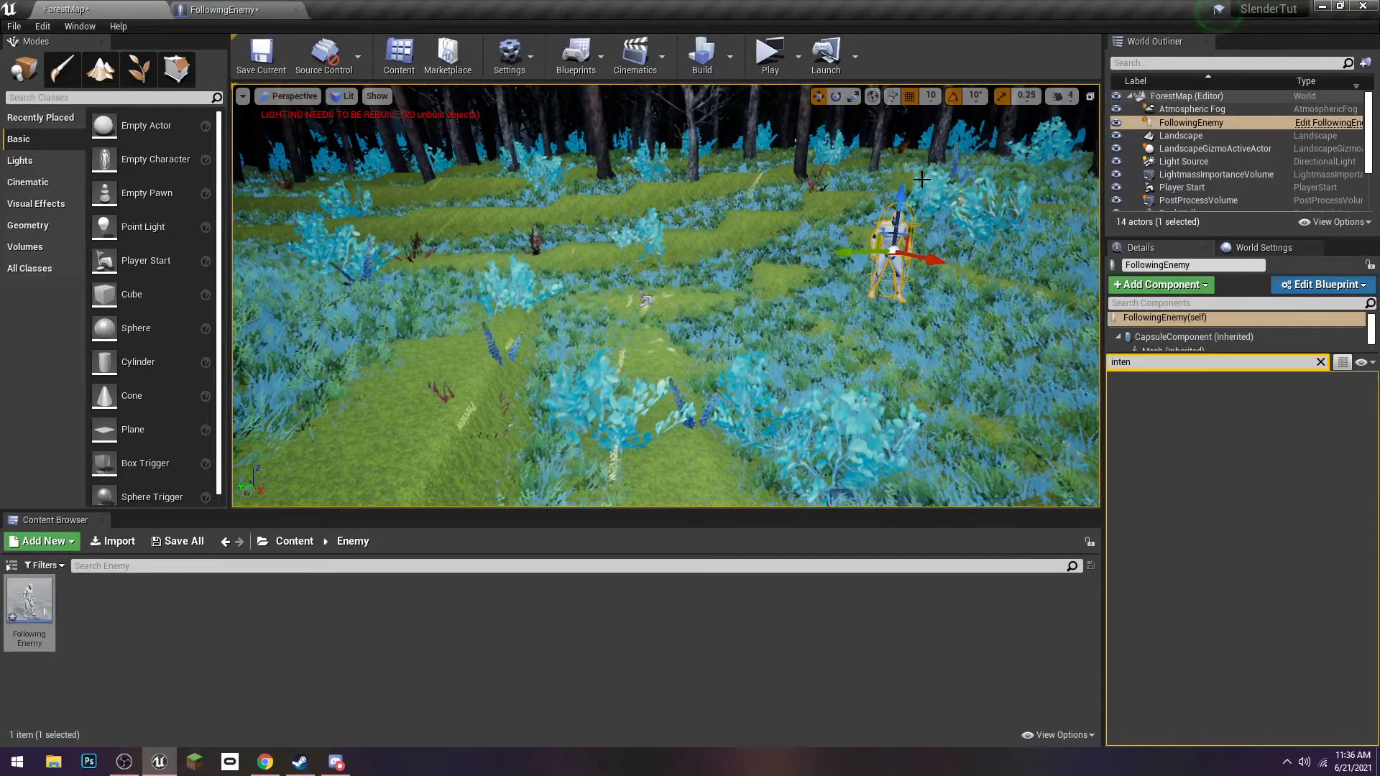
# Clear the "inten" filter from the placed FollowingEnemy's details
pyautogui.press('w')
pyautogui.moveTo(823, 207); pyautogui.dragTo(830, 252, button='right')
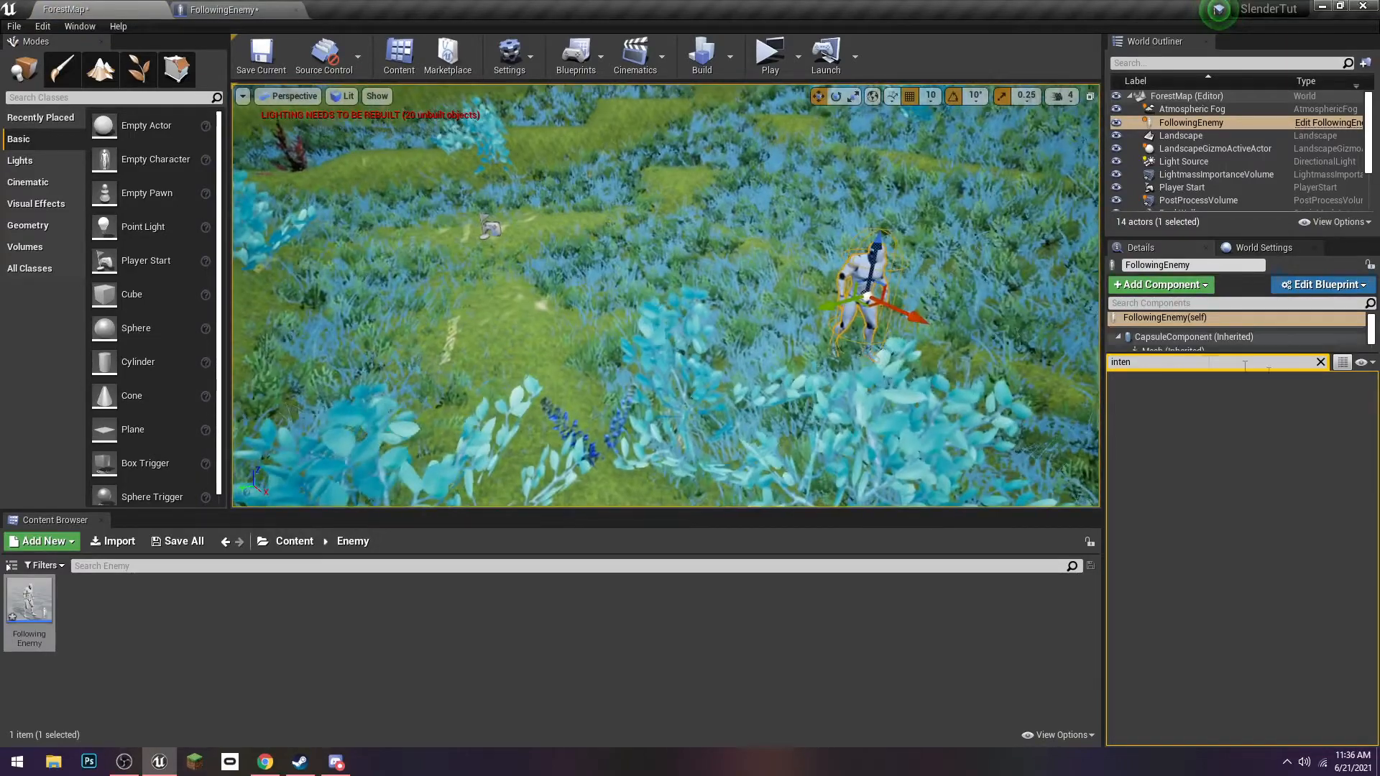
pyautogui.click(1320, 362)
pyautogui.press('w')
pyautogui.moveTo(848, 302); pyautogui.dragTo(797, 305, button='right')
pyautogui.press('s')
# Add an Event Tick node to the FollowingEnemy blueprint's event graph
pyautogui.click(224, 10)
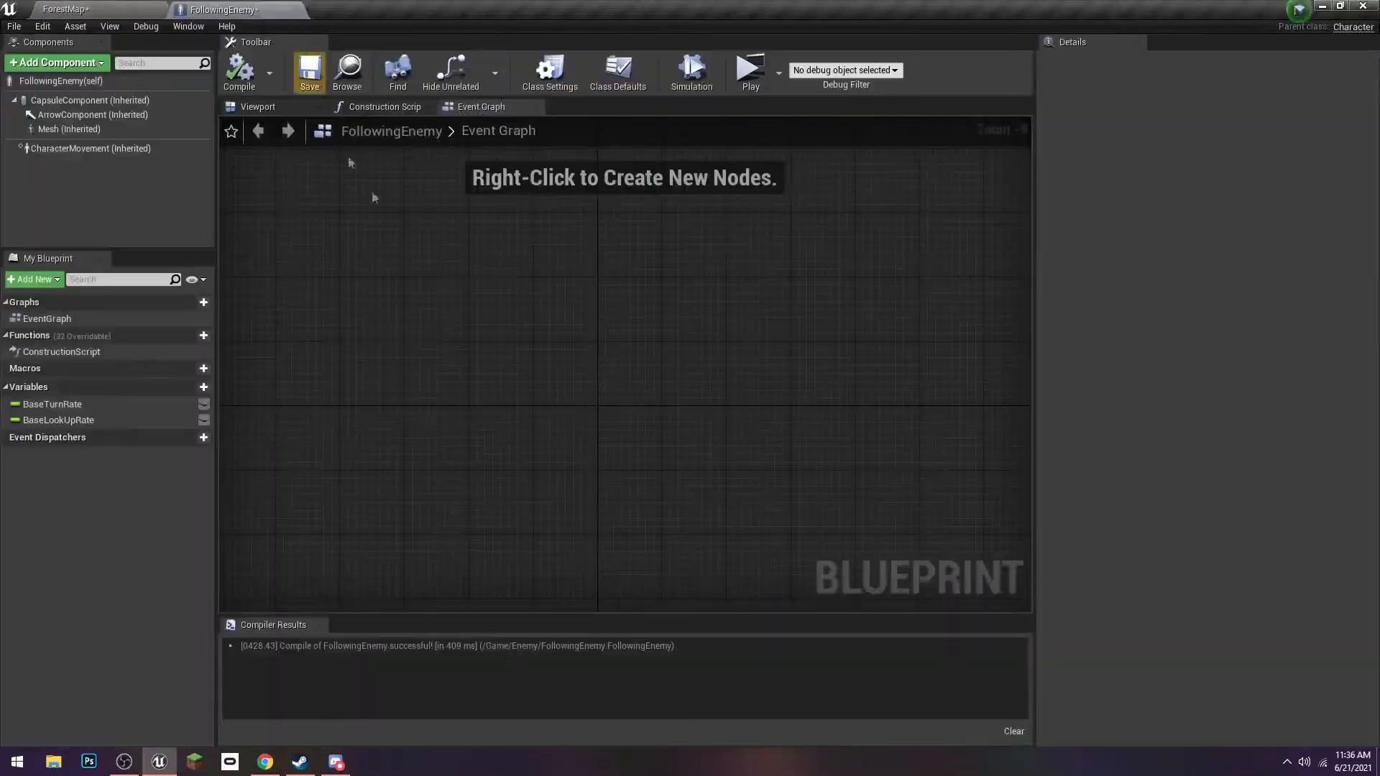
pyautogui.scroll(-2, 515, 554)
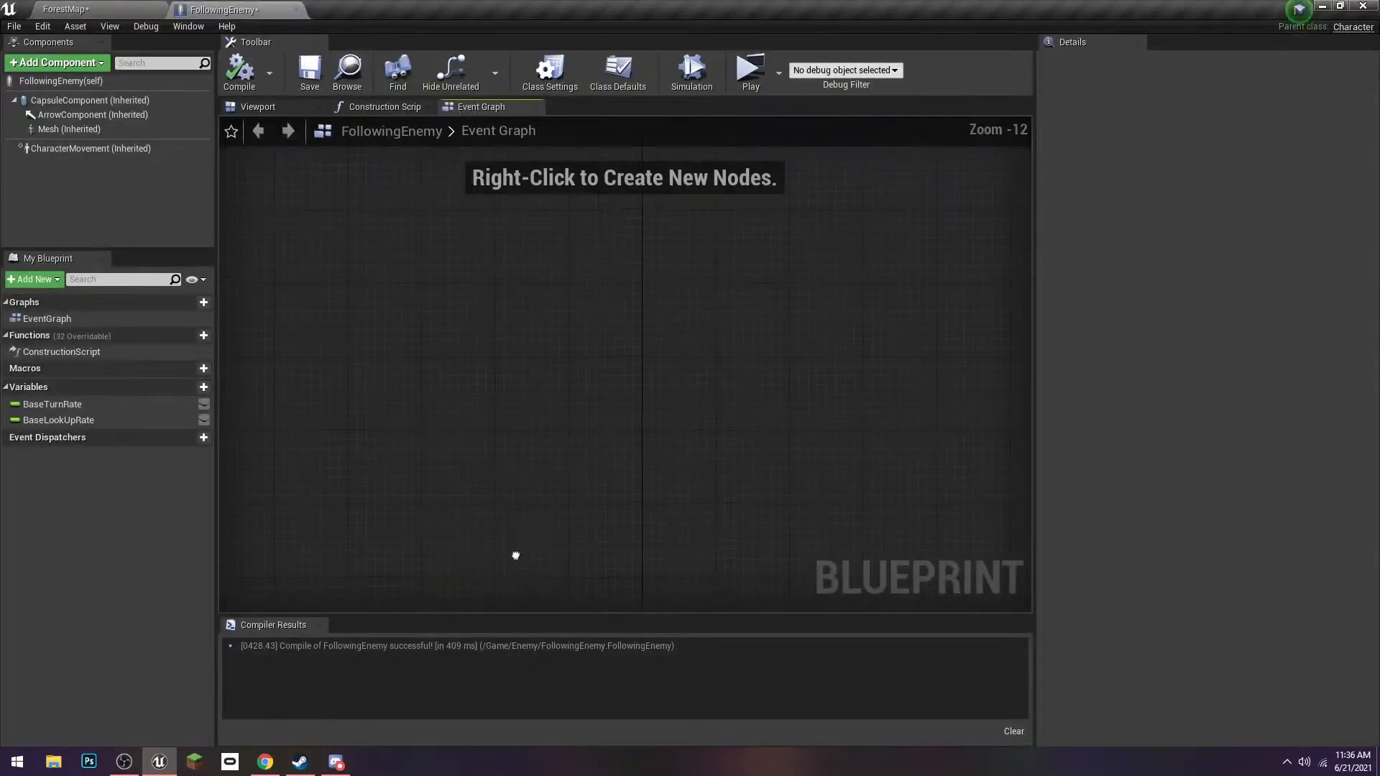
pyautogui.rightClick(506, 296)
pyautogui.write('event ti')
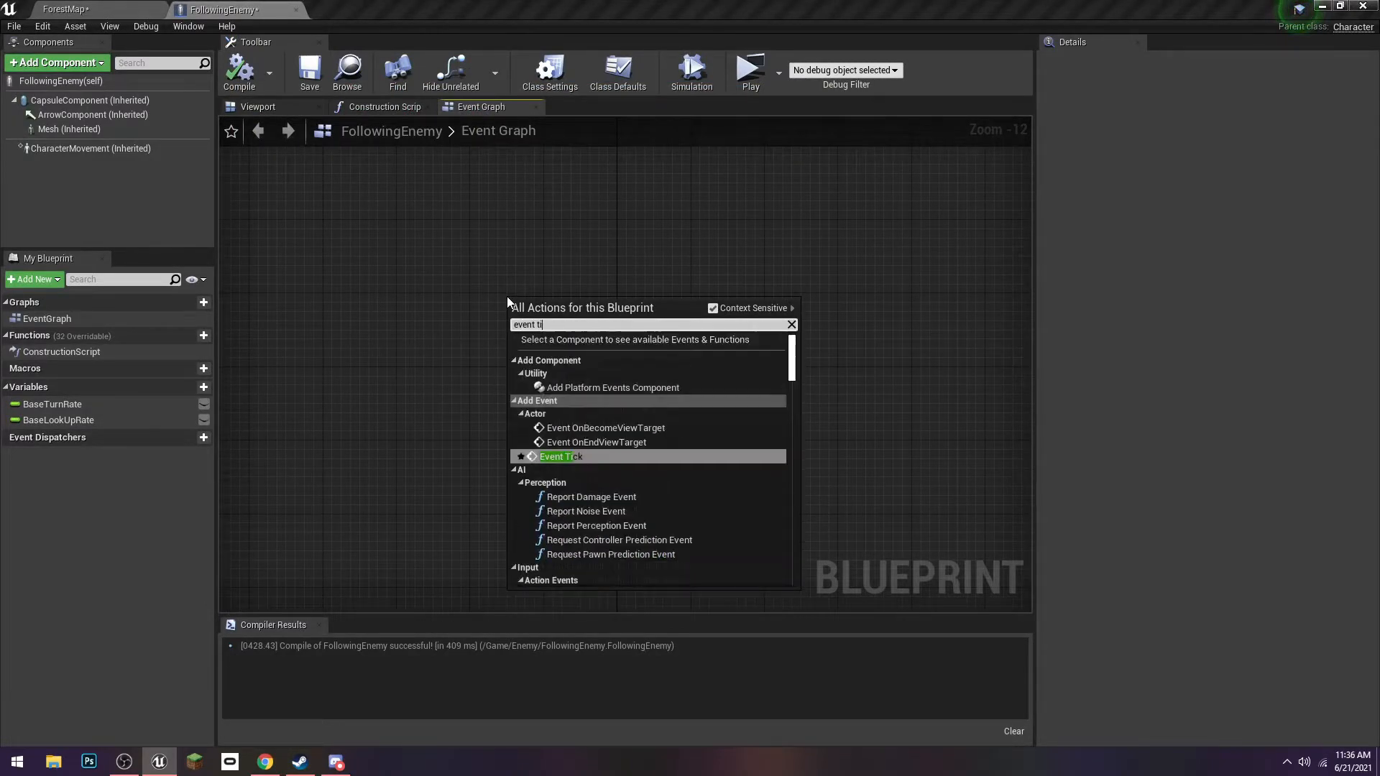
pyautogui.press('Return')
pyautogui.scroll(13, 525, 277)
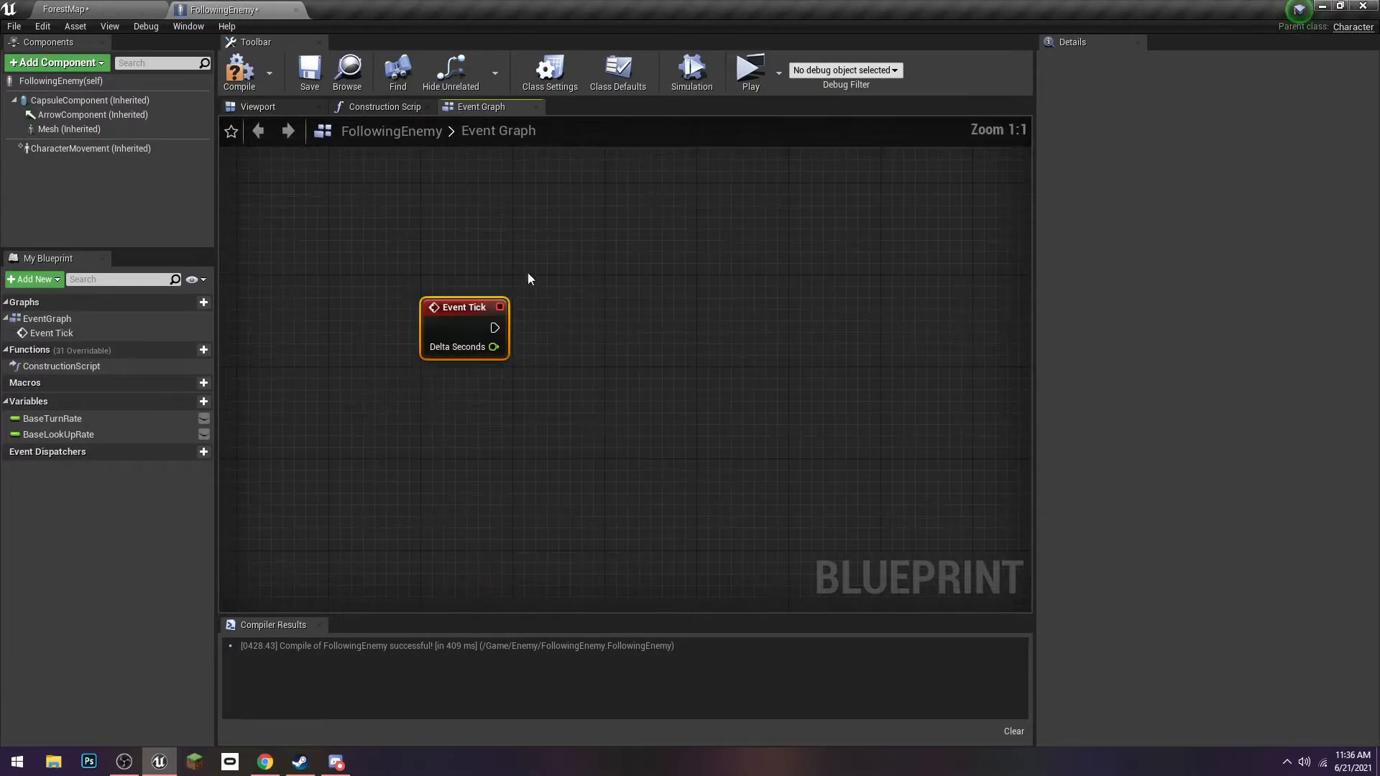
pyautogui.moveTo(524, 272); pyautogui.dragTo(572, 243, button='right')
pyautogui.moveTo(530, 286); pyautogui.dragTo(461, 309)
# Add an AI MoveTo node beside Event Tick, finding it by searching for "ai move to"
pyautogui.rightClick(554, 333)
pyautogui.write('pawn ')
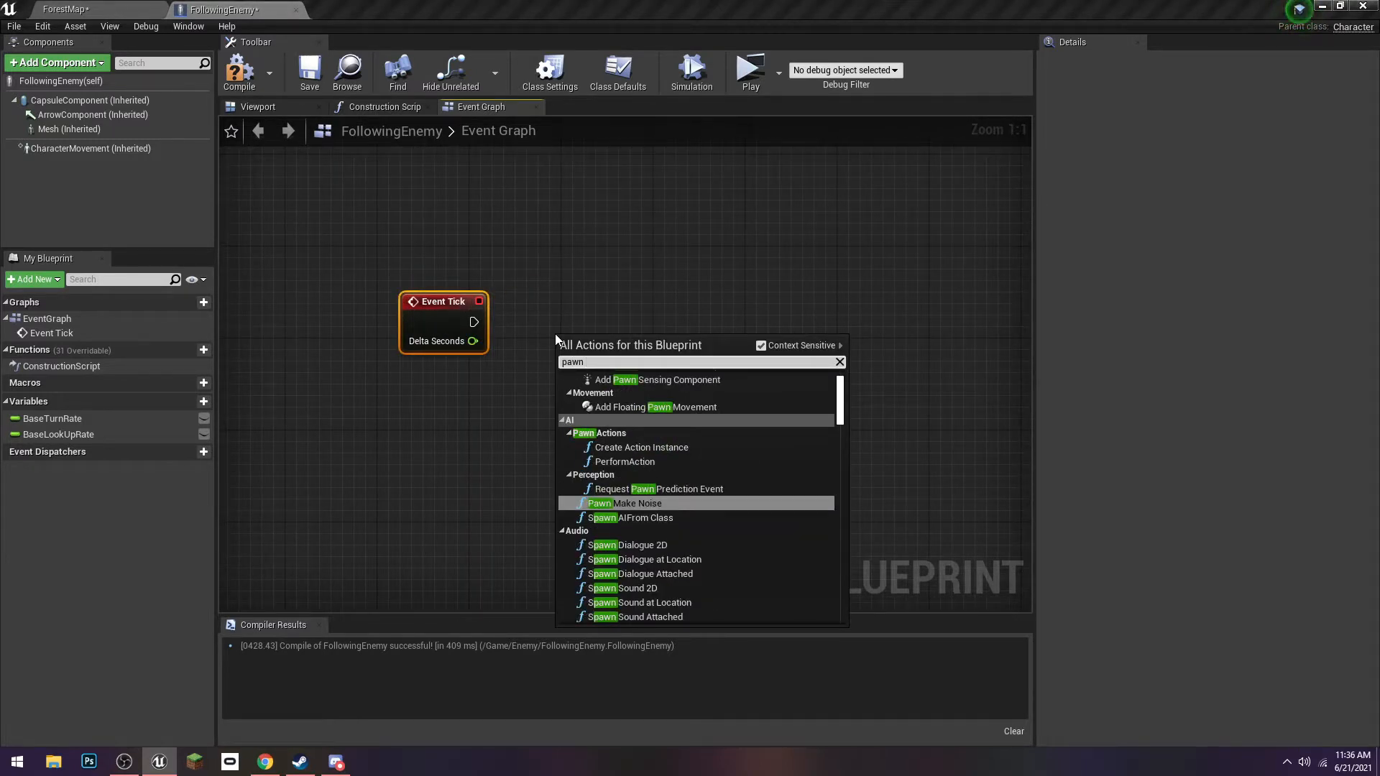
pyautogui.write('fo')
pyautogui.press('BackSpace')
pyautogui.press('BackSpace')
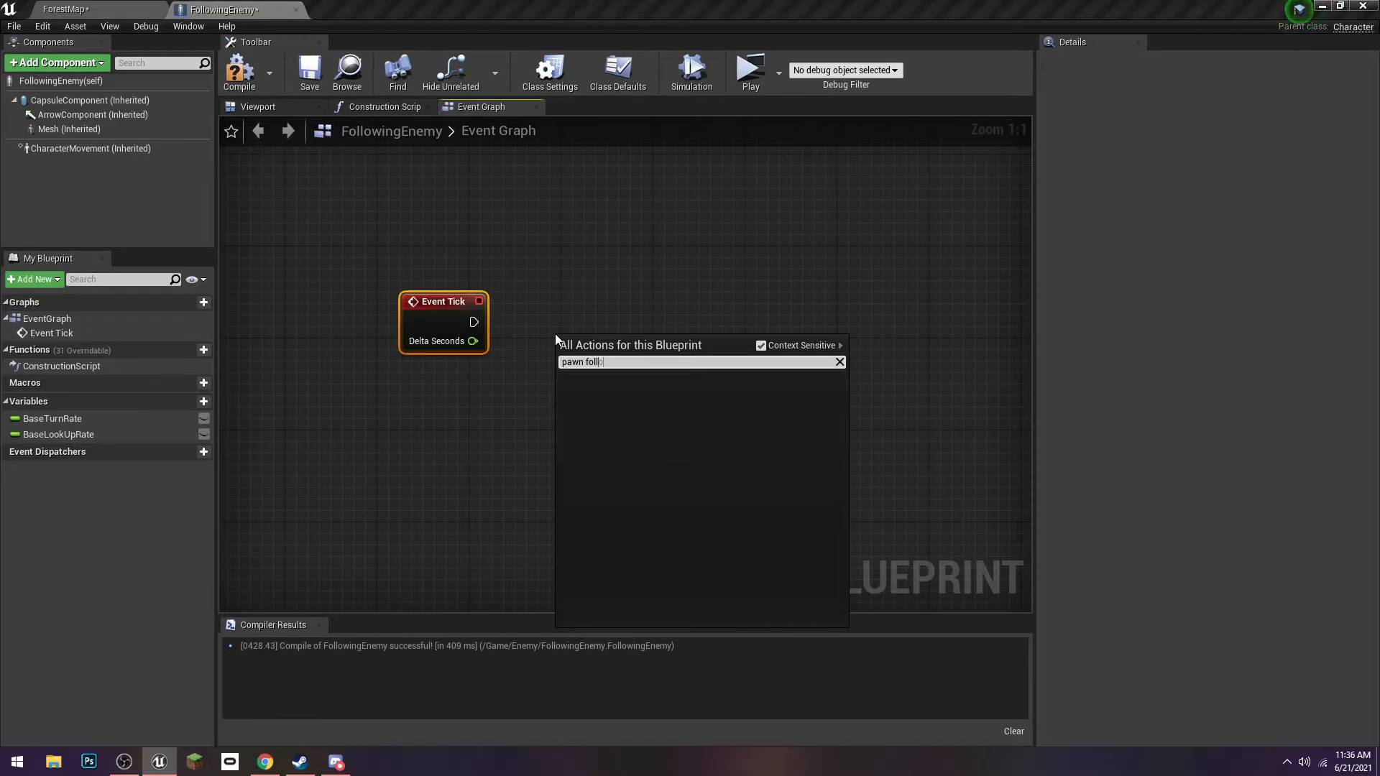
pyautogui.press('BackSpace')
pyautogui.press('BackSpace')
pyautogui.press('BackSpace')
pyautogui.press('BackSpace')
pyautogui.press('BackSpace')
pyautogui.write('ai foll')
pyautogui.press('BackSpace')
pyautogui.press('BackSpace')
pyautogui.press('BackSpace')
pyautogui.press('BackSpace')
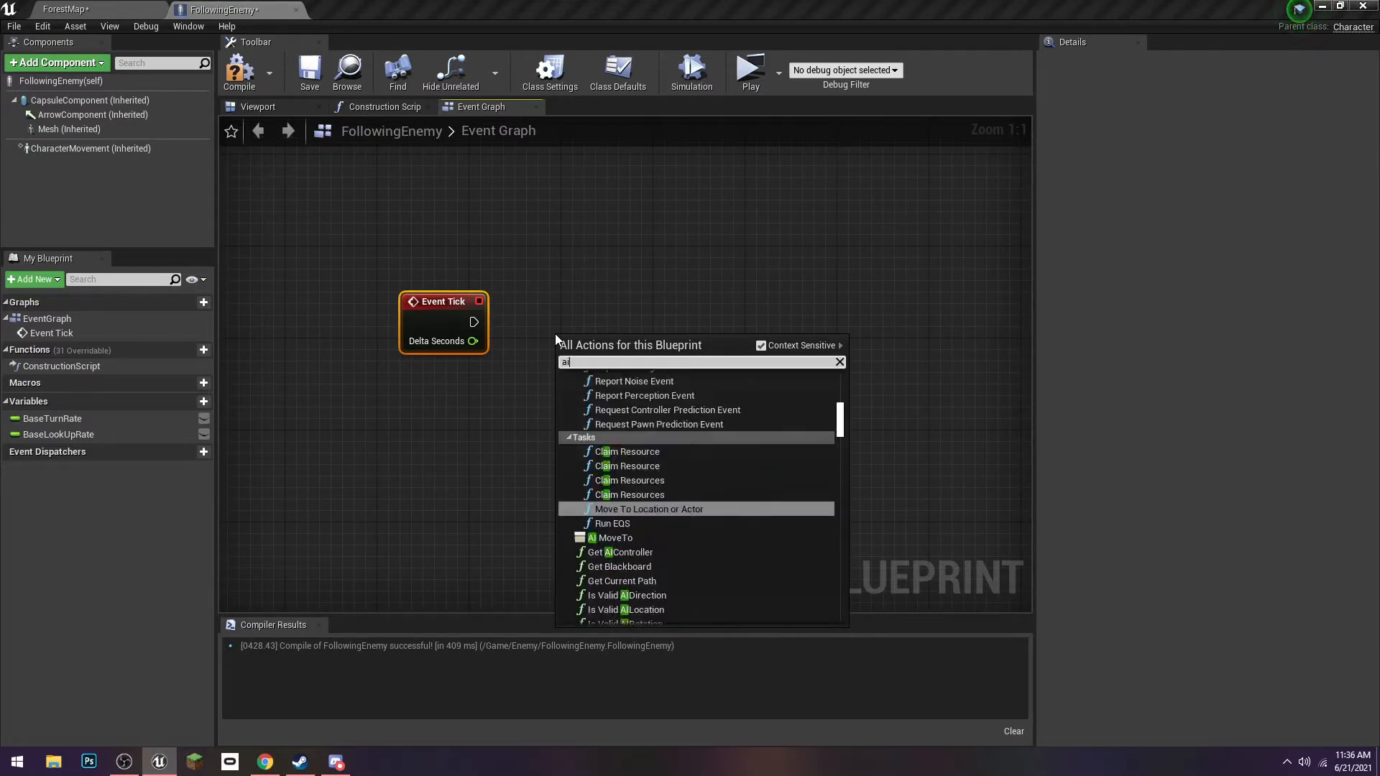
pyautogui.write('move to')
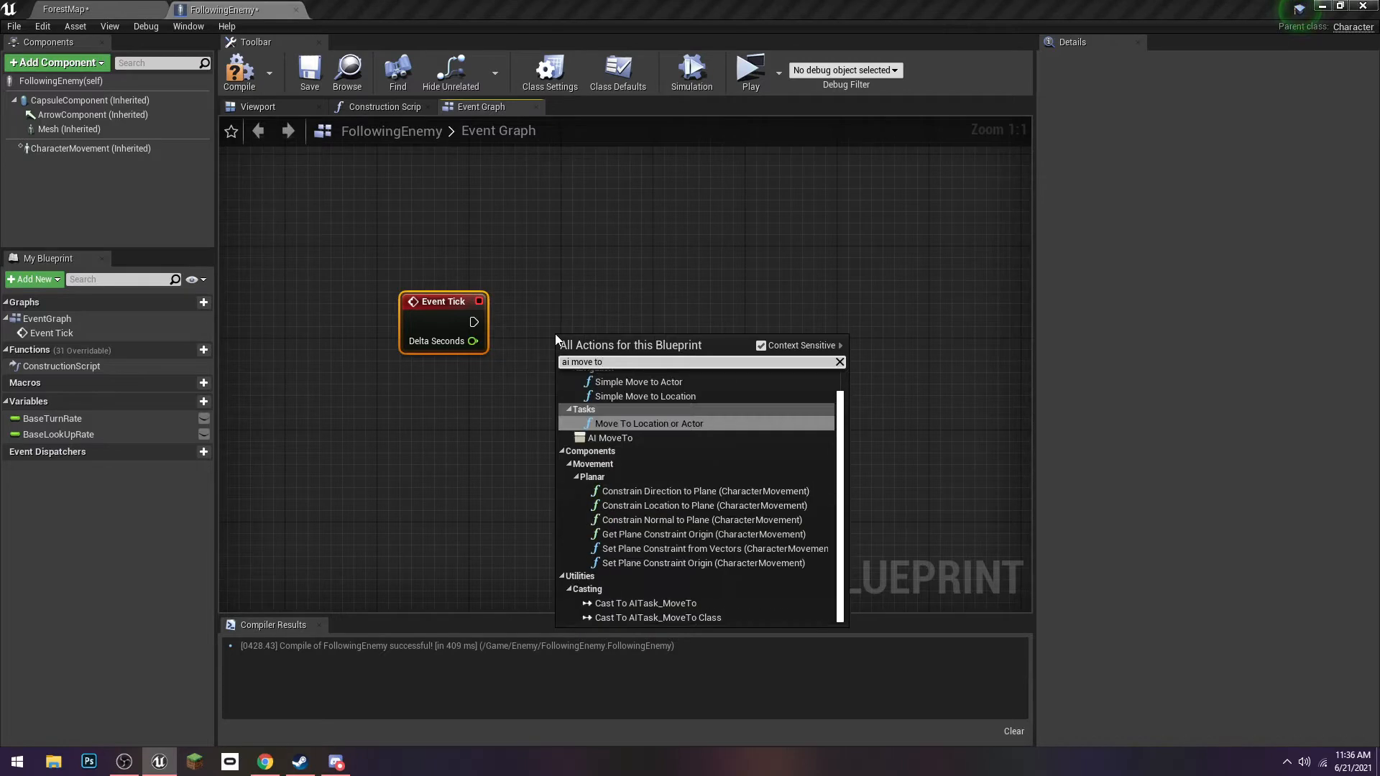
pyautogui.click(637, 437)
pyautogui.moveTo(638, 352); pyautogui.dragTo(741, 318)
# Connect Event Tick's execution output to the AI MoveTo node's execution input
pyautogui.moveTo(477, 325); pyautogui.dragTo(668, 335)
pyautogui.press('q')
pyautogui.click(506, 216)
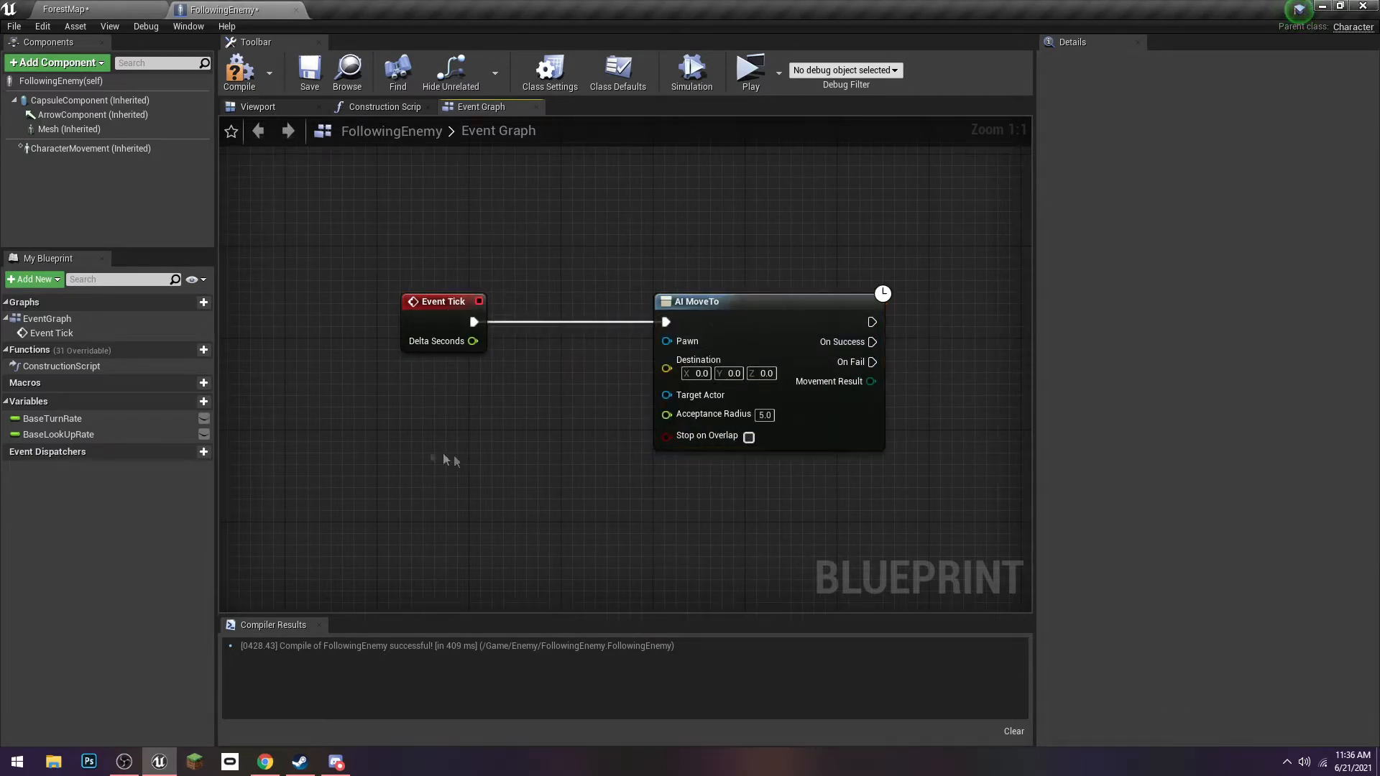
# Insert a Cast To ThirdPersonCharacter node into the execution flow between Event Tick and AI MoveTo
pyautogui.moveTo(463, 306); pyautogui.dragTo(336, 306)
pyautogui.moveTo(439, 373); pyautogui.dragTo(622, 383, button='right')
pyautogui.click(616, 380)
pyautogui.moveTo(529, 332); pyautogui.dragTo(615, 347)
pyautogui.write('cs')
pyautogui.press('BackSpace')
pyautogui.write('ast to thirb')
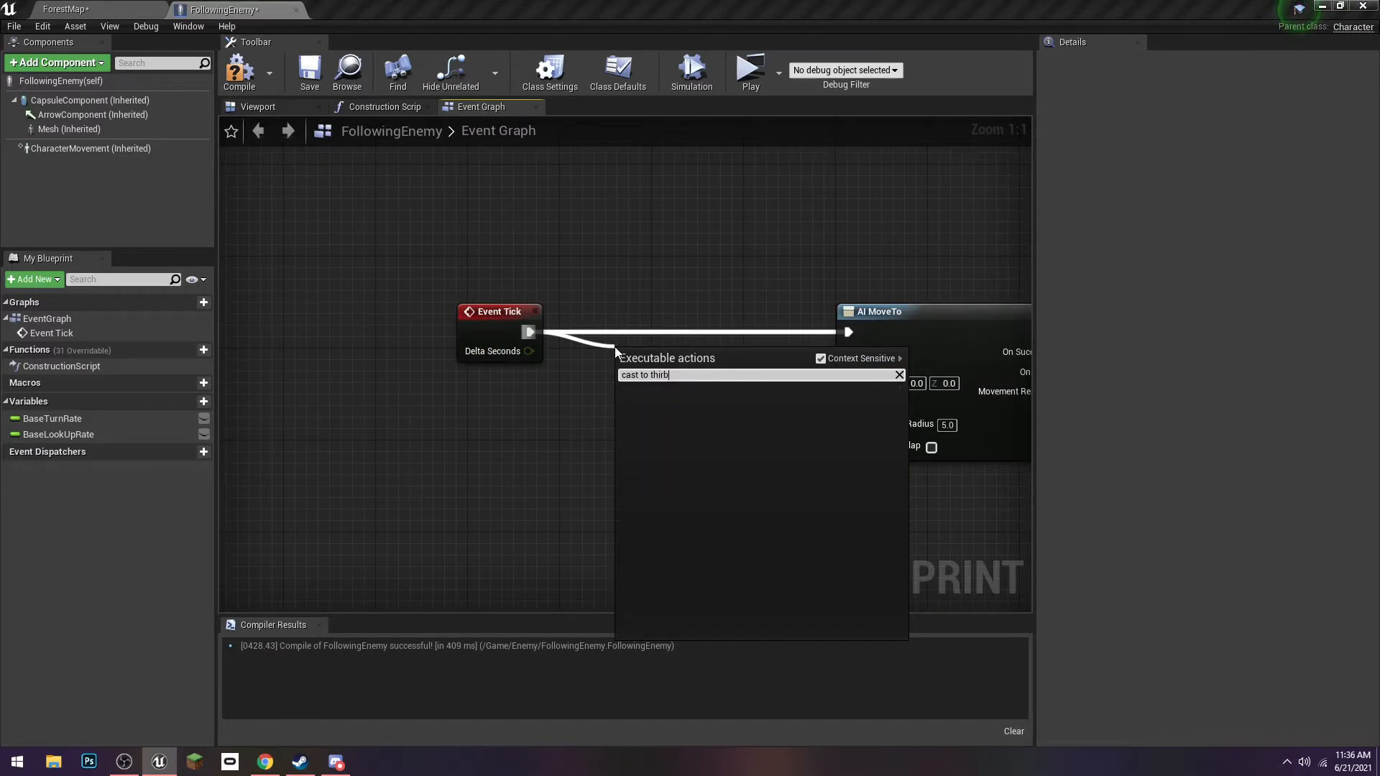
pyautogui.press('BackSpace')
pyautogui.write('d')
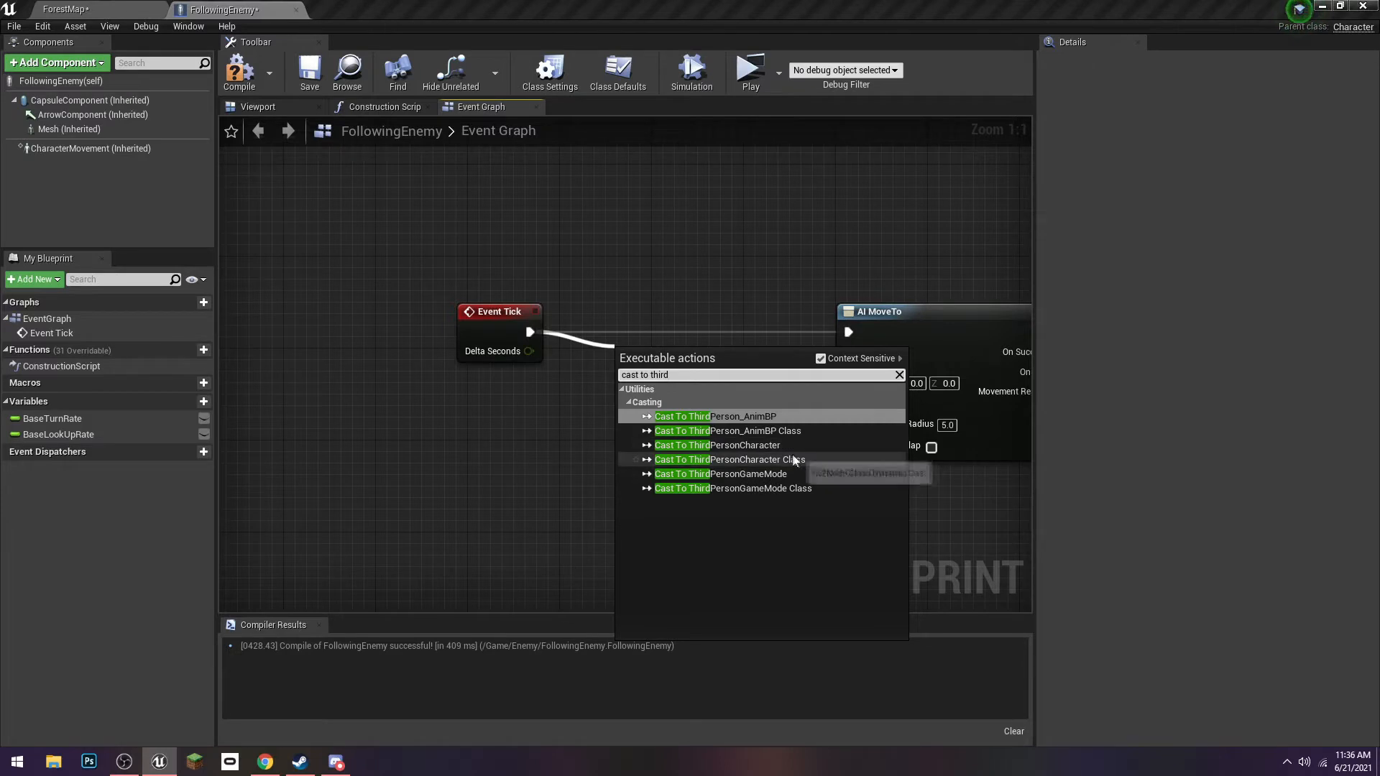
pyautogui.click(812, 448)
# Add a Get Player Character node feeding the cast's Object input and place it below the cast node
pyautogui.moveTo(692, 376); pyautogui.dragTo(545, 434)
pyautogui.write('get player char')
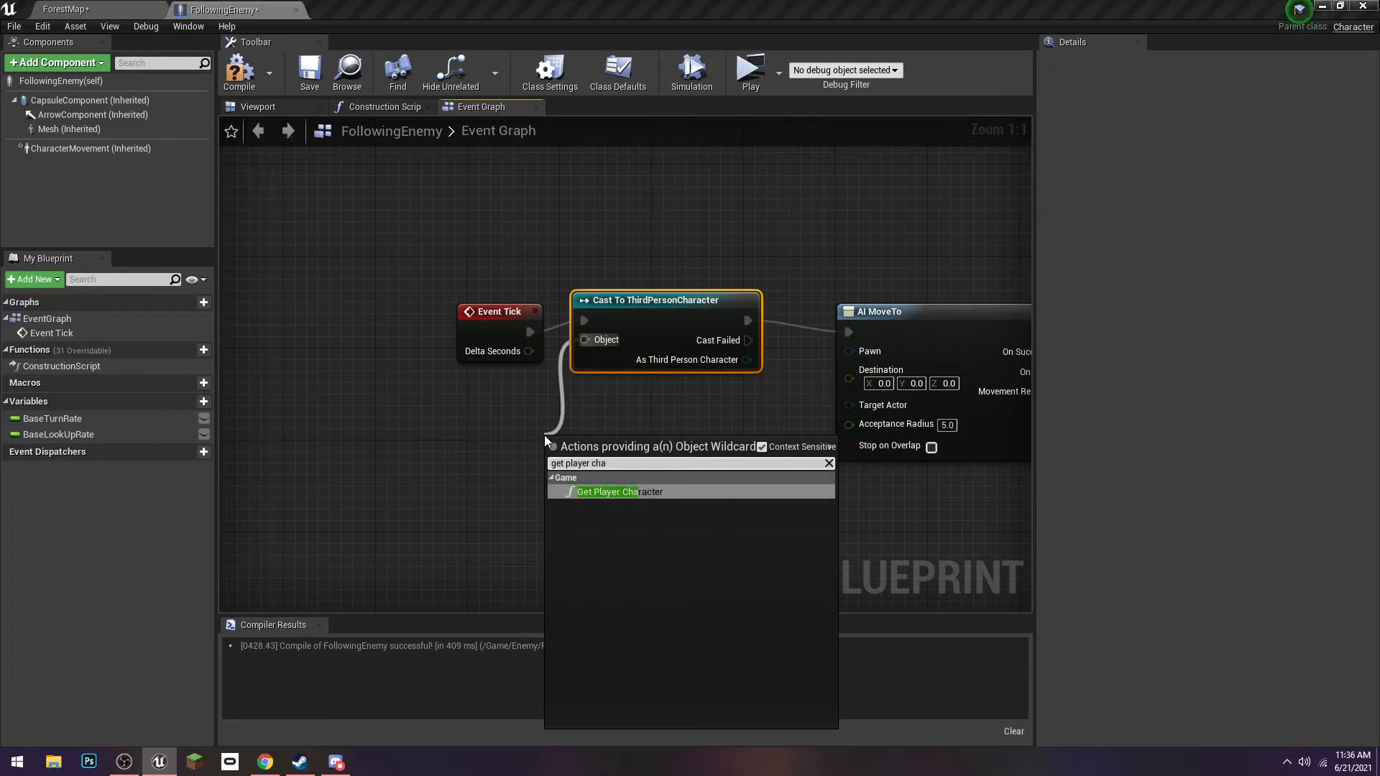
pyautogui.click(621, 496)
pyautogui.moveTo(501, 322); pyautogui.dragTo(501, 310)
pyautogui.moveTo(649, 457); pyautogui.dragTo(603, 446)
pyautogui.moveTo(687, 434); pyautogui.dragTo(498, 445, button='right')
pyautogui.click(499, 444)
pyautogui.moveTo(557, 371); pyautogui.dragTo(659, 365)
pyautogui.moveTo(733, 326)
pyautogui.mouseDown()
pyautogui.moveTo(745, 333)
pyautogui.moveTo(734, 322)
pyautogui.mouseUp()
pyautogui.click(691, 290)
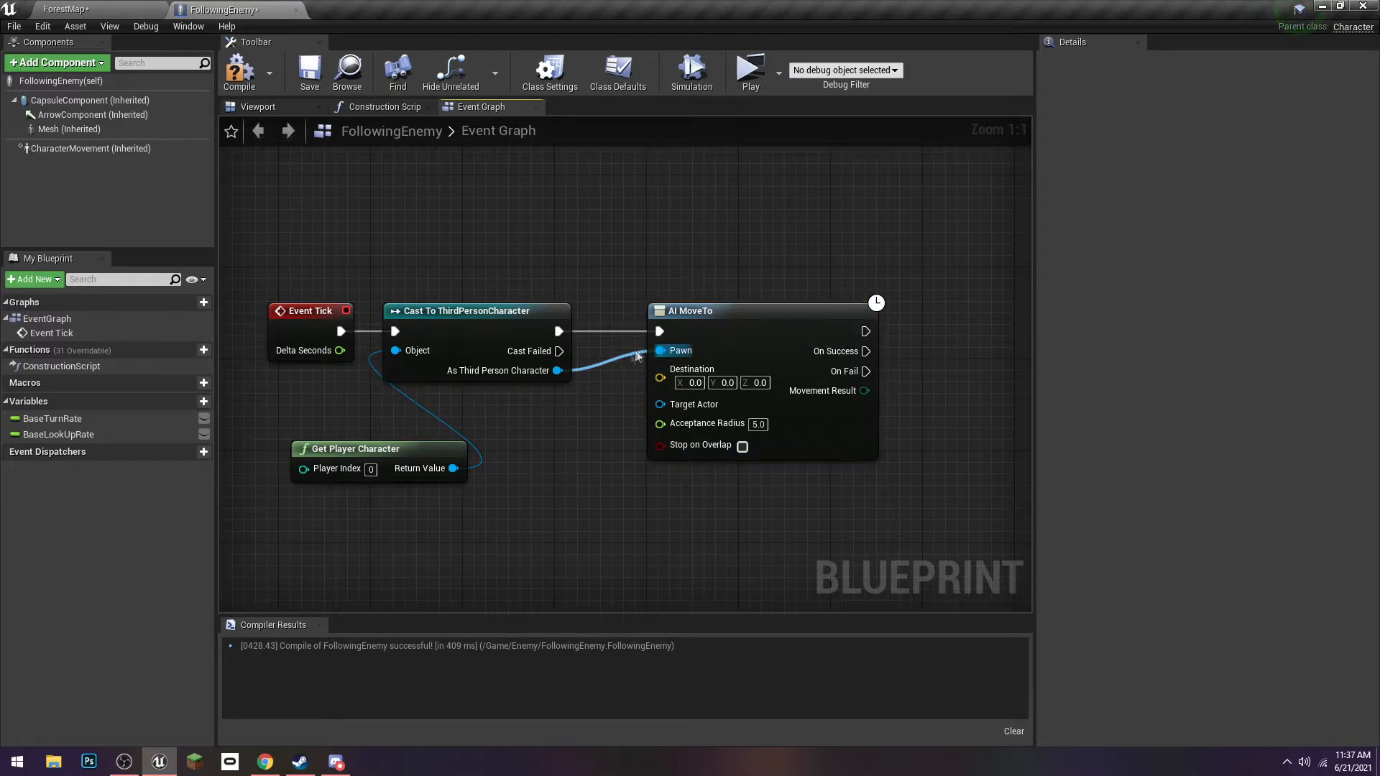
pyautogui.rightClick(616, 358)
pyautogui.click(579, 425)
pyautogui.keyDown('alt'); pyautogui.click(609, 359); pyautogui.keyUp('alt')
# Add a reference to self above AI MoveTo and connect it to the Pawn input
pyautogui.rightClick(566, 260)
pyautogui.write('self')
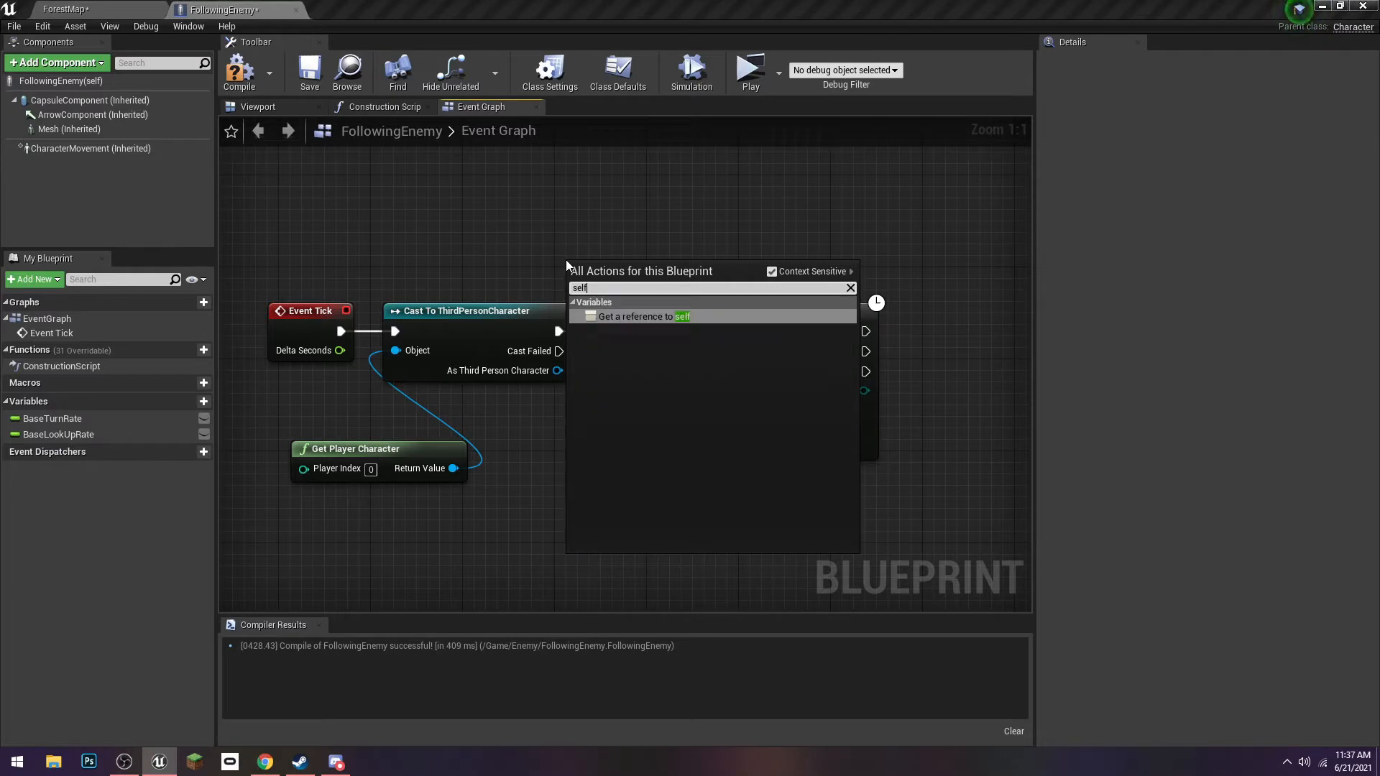
pyautogui.click(665, 317)
pyautogui.moveTo(645, 268); pyautogui.dragTo(683, 350)
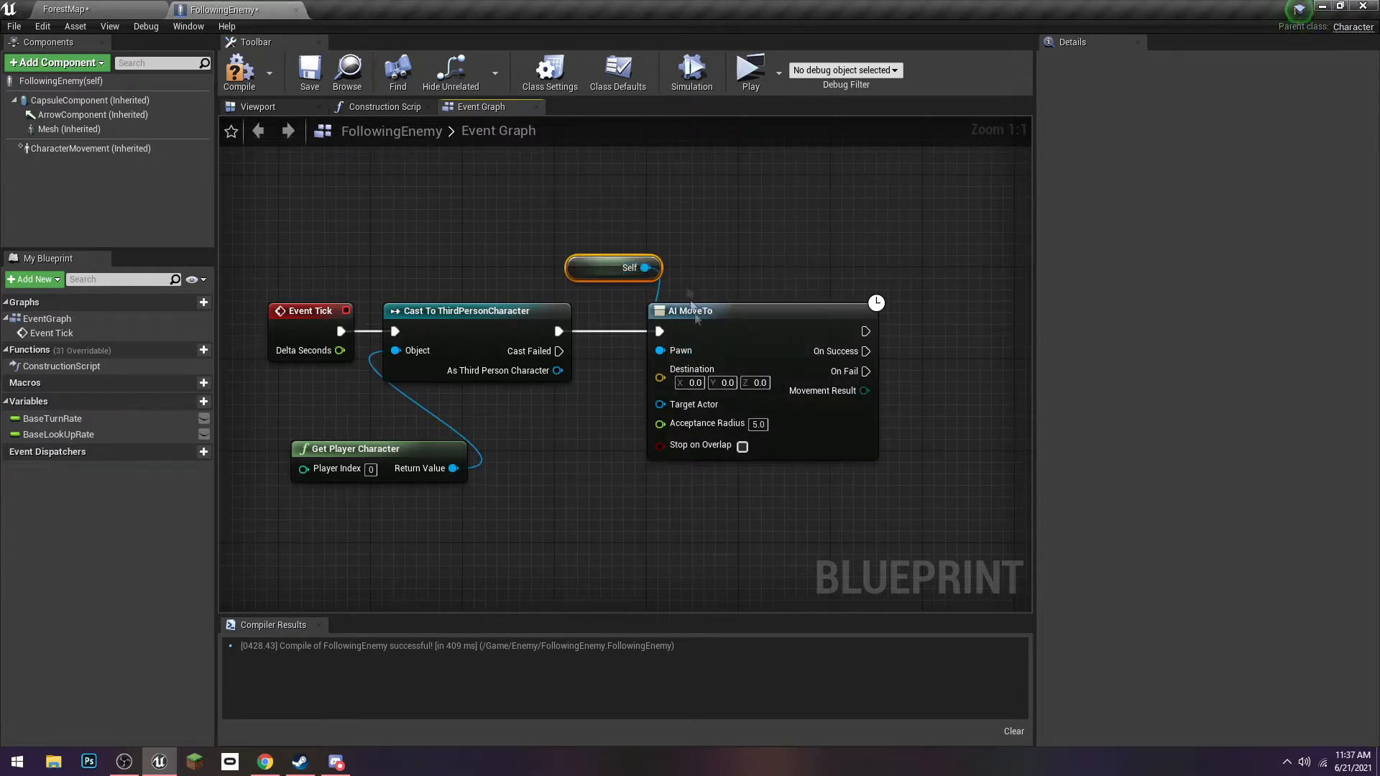
# Connect the cast's As Third Person Character output to AI MoveTo's Target Actor and set Acceptance Radius to 1.0
pyautogui.click(613, 440)
pyautogui.moveTo(558, 370); pyautogui.dragTo(682, 404)
pyautogui.rightClick(645, 547)
pyautogui.click(583, 516)
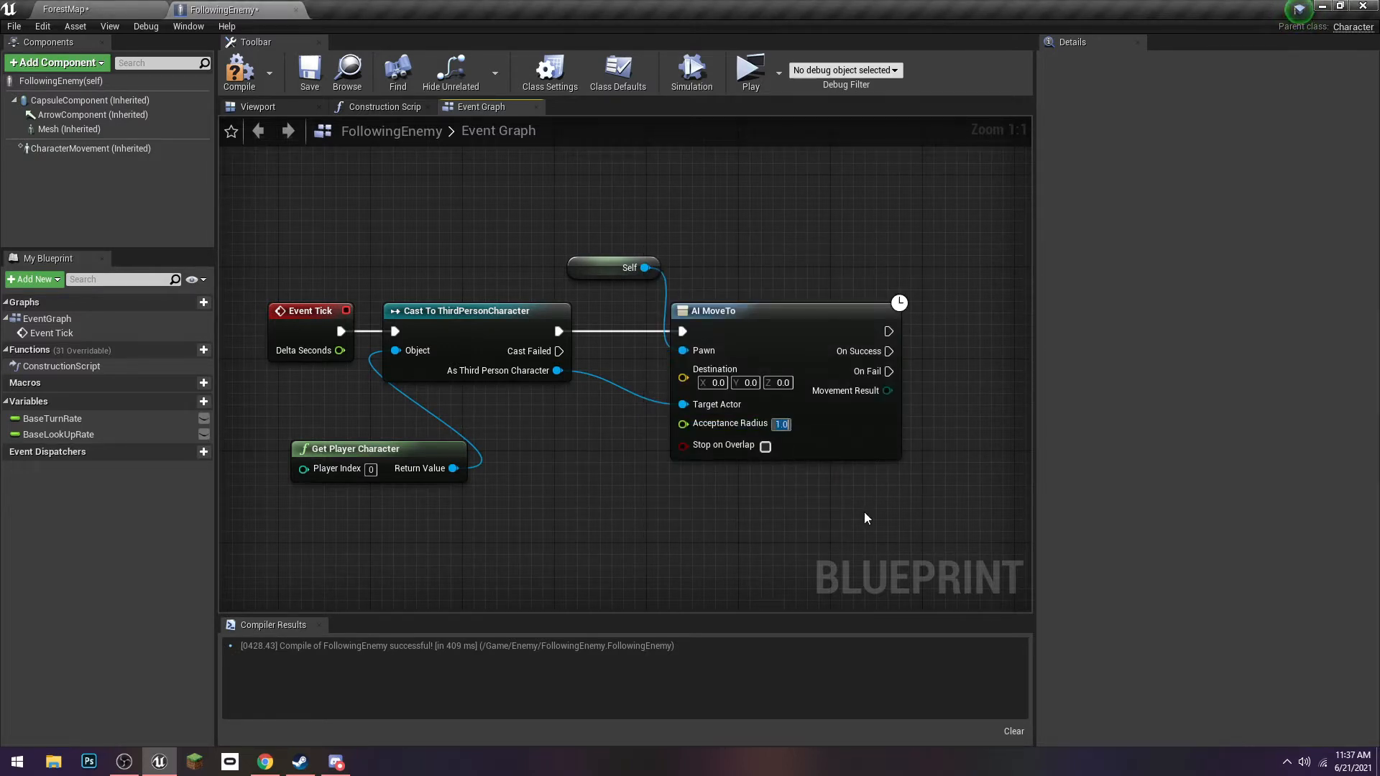
# Save the FollowingEnemy blueprint and play-test ForestMap to check whether the enemy chases the player
pyautogui.click(309, 70)
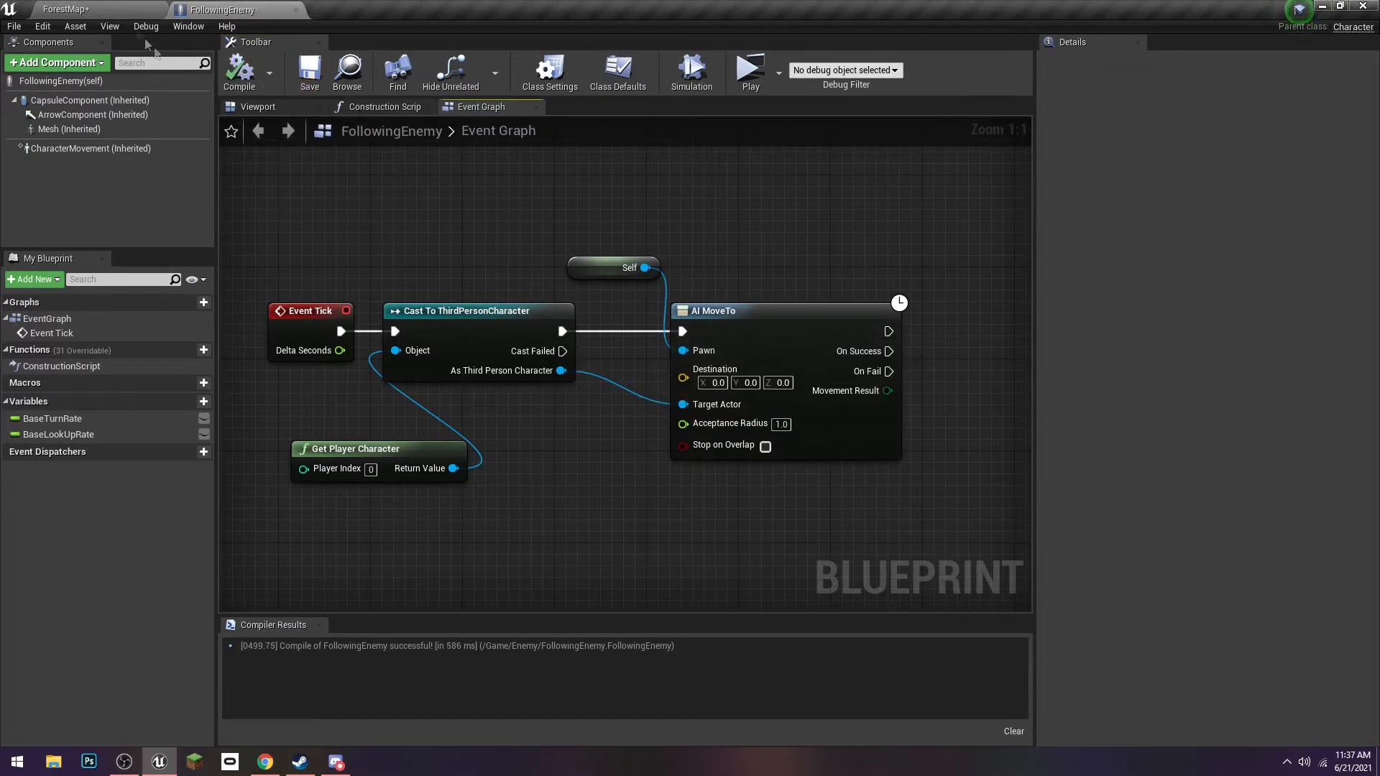
pyautogui.click(93, 9)
pyautogui.click(770, 52)
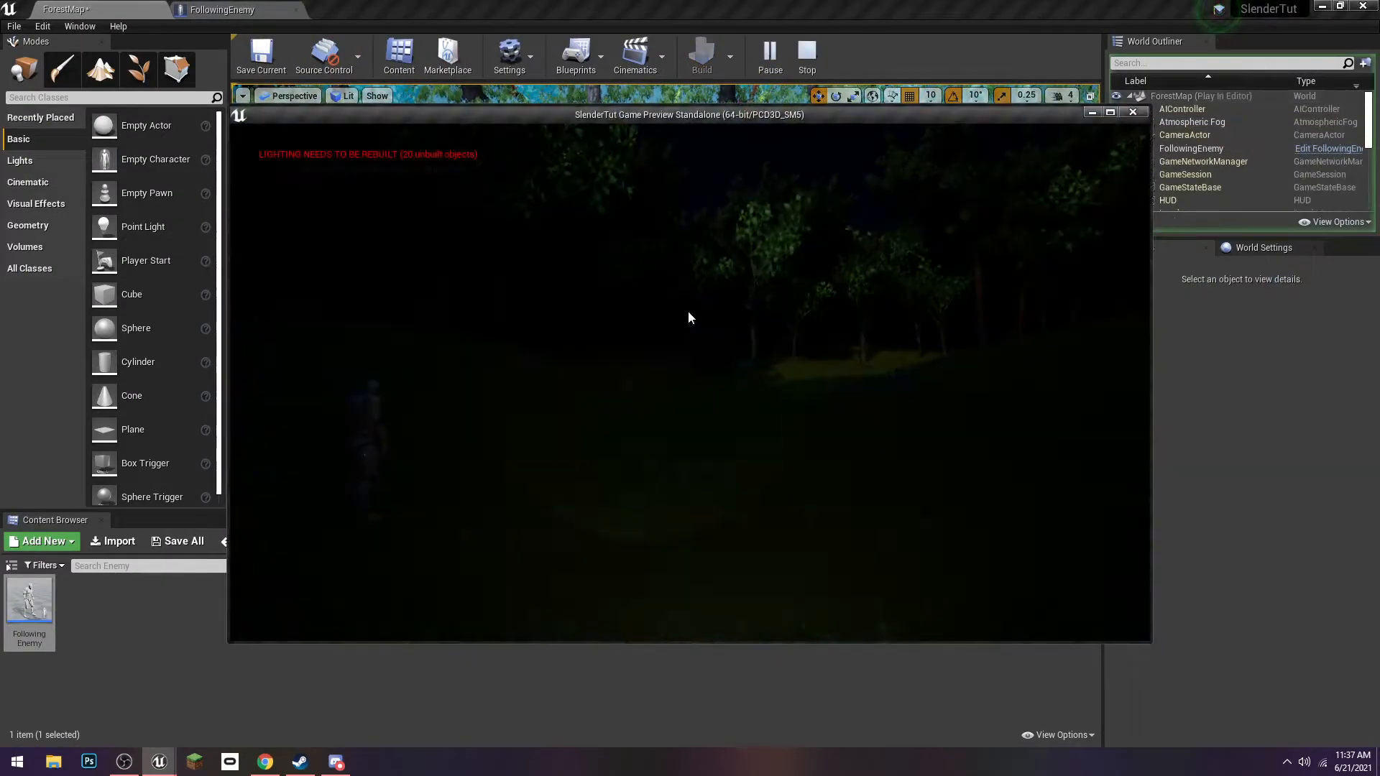
pyautogui.press('w')
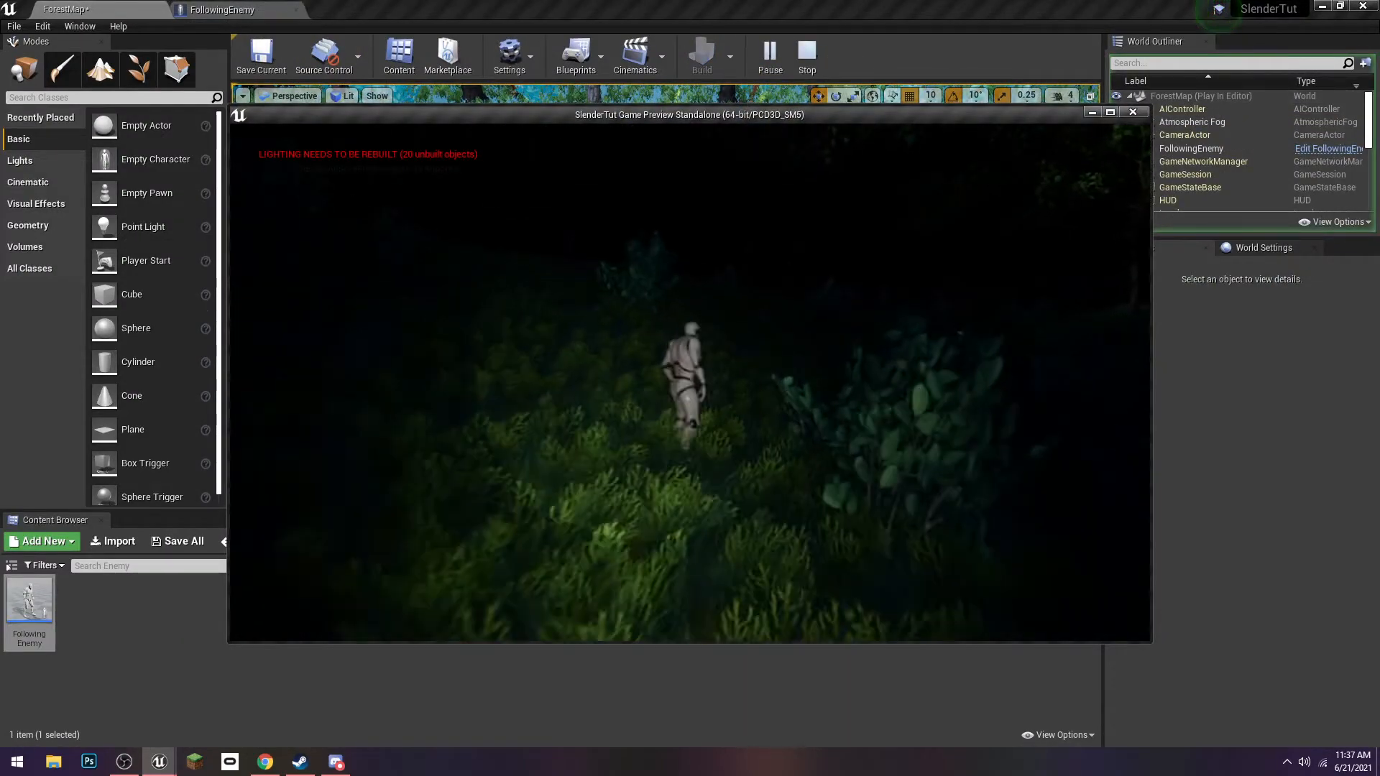
pyautogui.press('Escape')
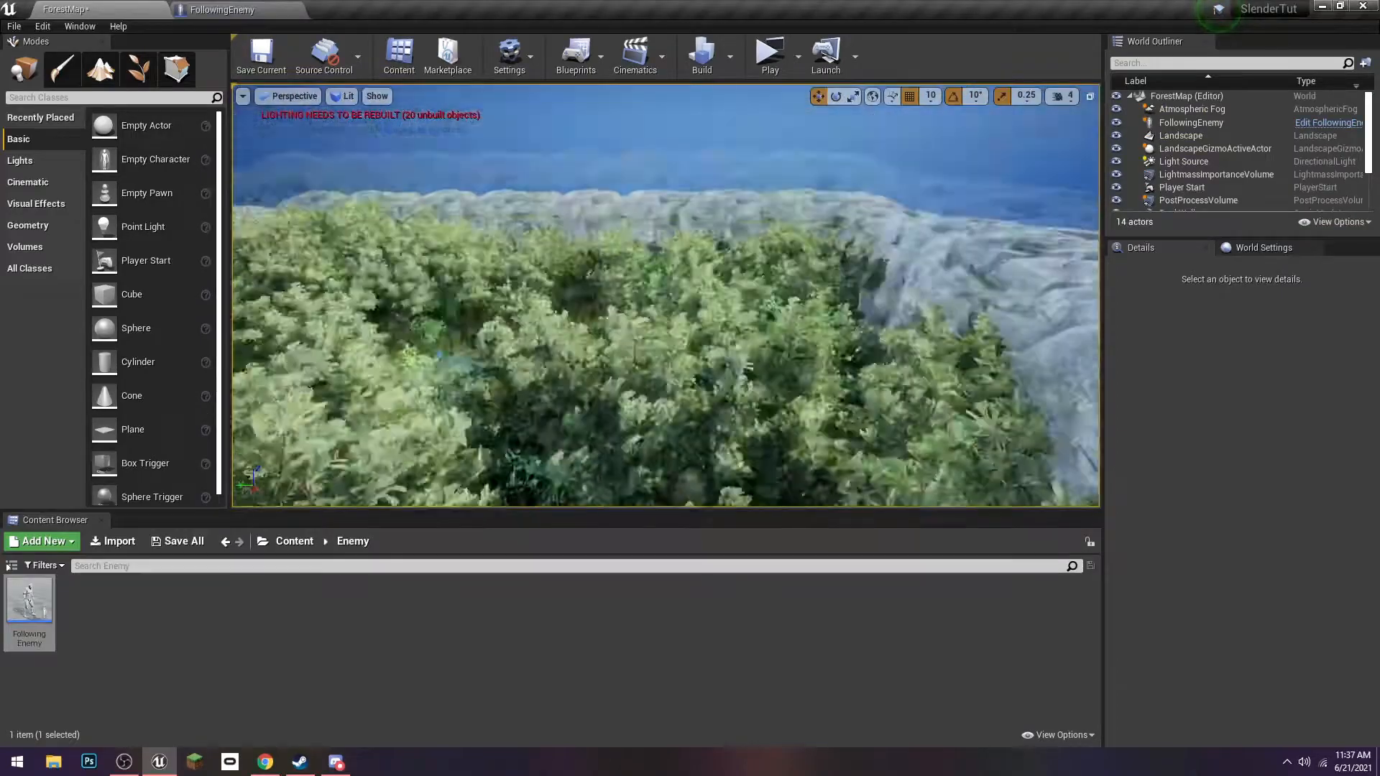
# Place a Nav Mesh Bounds Volume in the forest clearing, finding it by searching for "nav"
pyautogui.moveTo(666, 295); pyautogui.dragTo(629, 384, button='right')
pyautogui.press('w')
pyautogui.press('s')
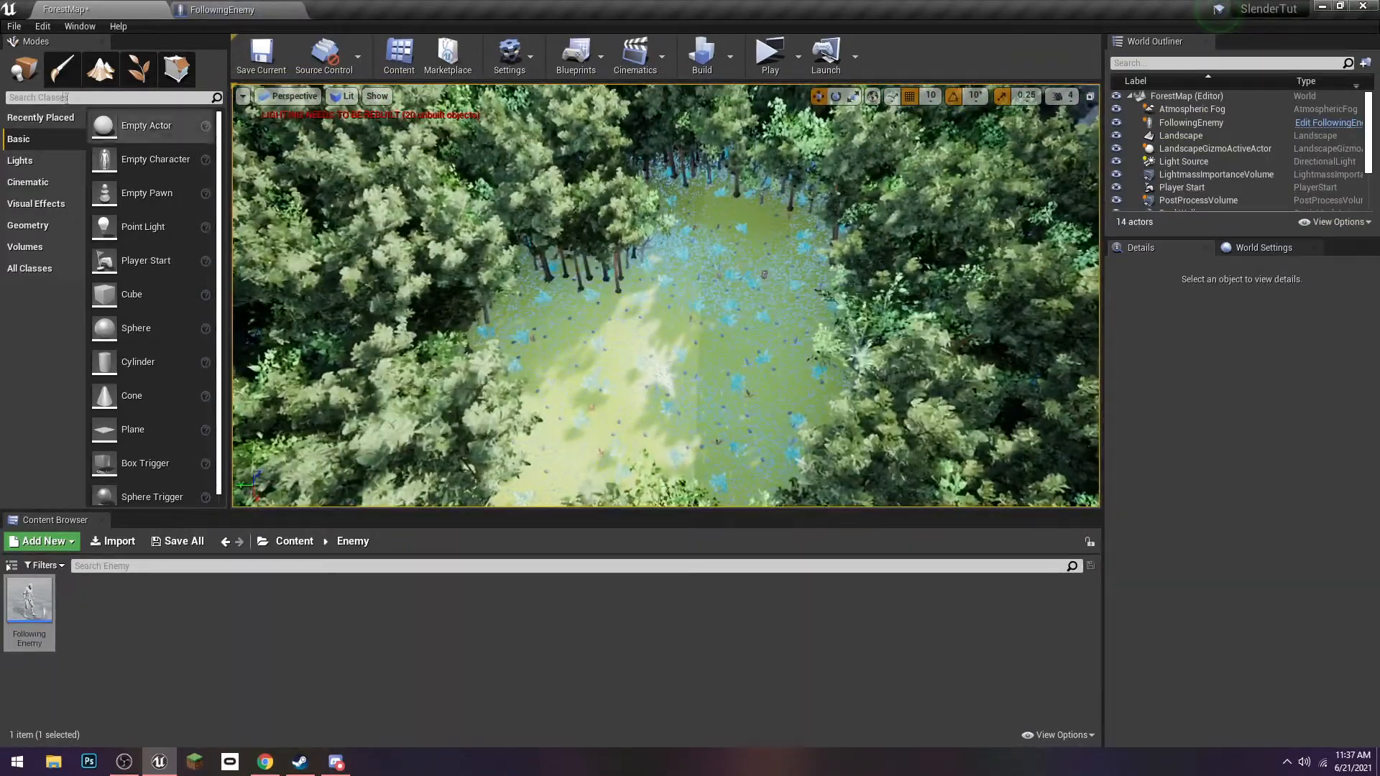
pyautogui.click(74, 97)
pyautogui.write('nav')
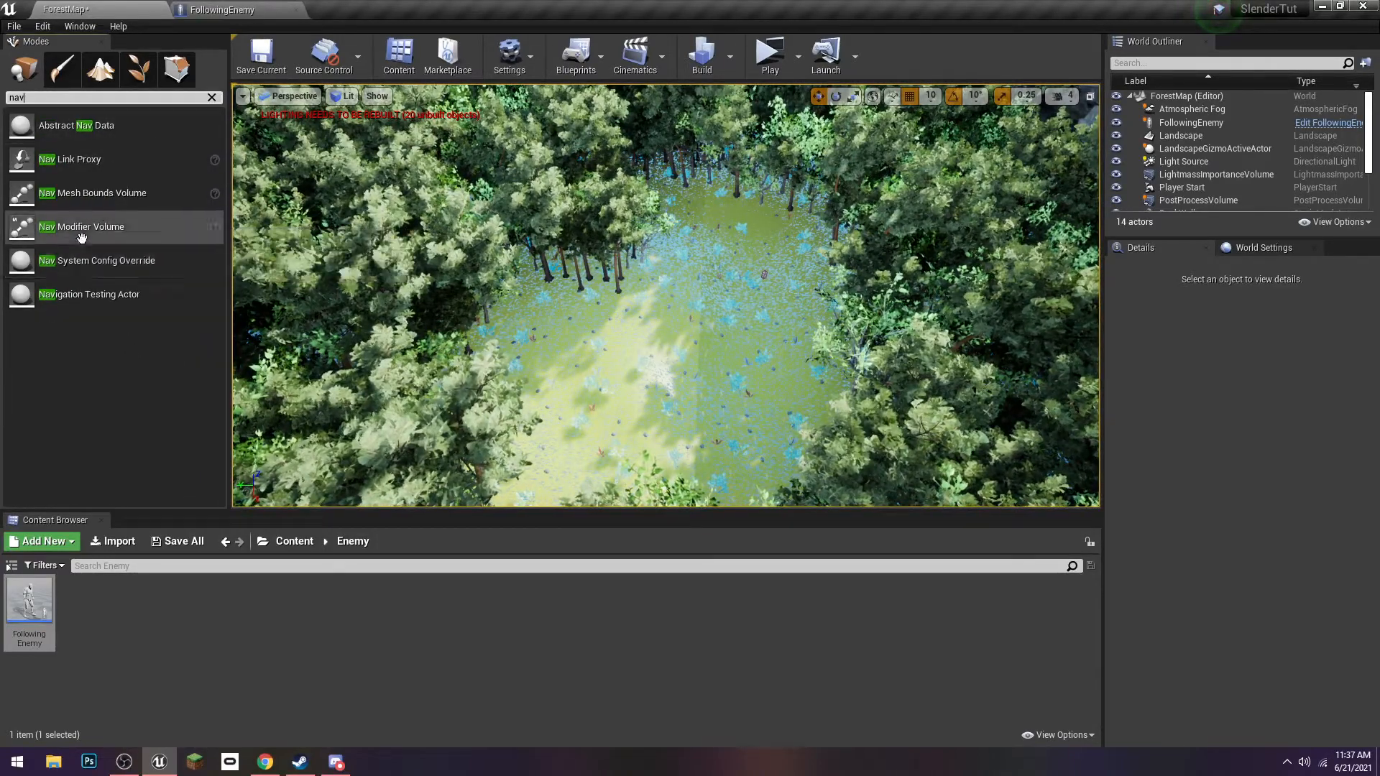
pyautogui.moveTo(92, 203); pyautogui.dragTo(612, 395)
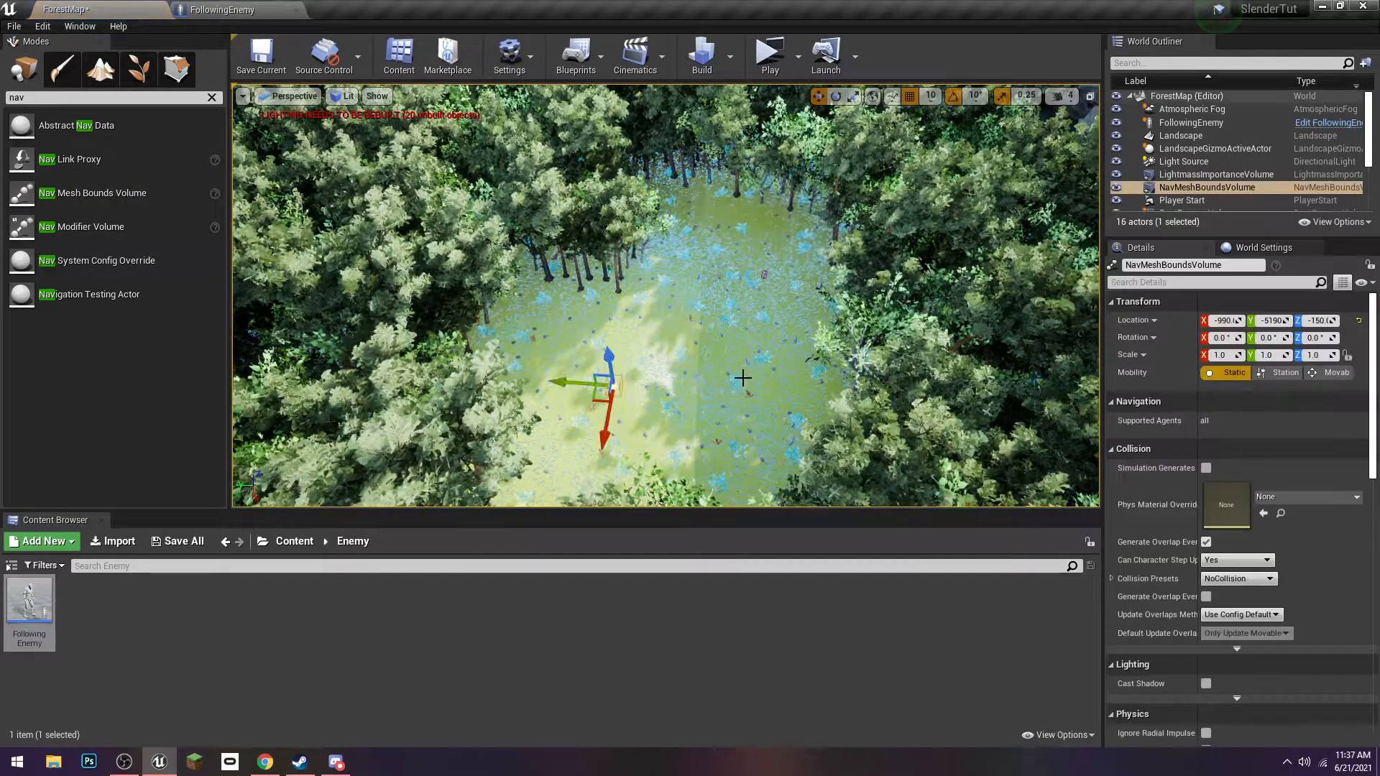
# Scale the NavMeshBoundsVolume to 35 in Z and lower it to a Z location of about -2400
pyautogui.moveTo(742, 376); pyautogui.dragTo(788, 337, button='right')
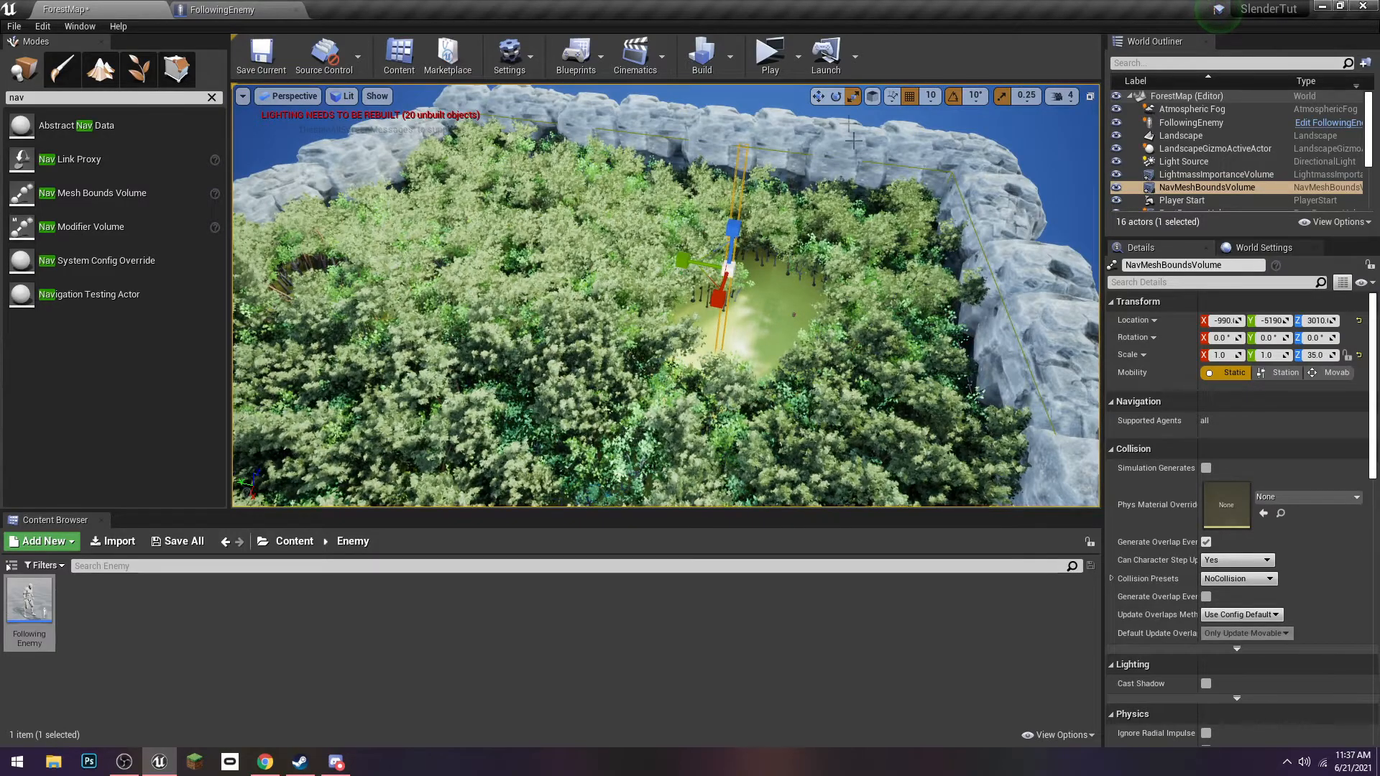
pyautogui.moveTo(733, 259); pyautogui.dragTo(724, 330)
pyautogui.moveTo(724, 330); pyautogui.dragTo(725, 331, button='right')
# Stretch the NavMeshBoundsVolume to about 109.5 in X and 144.7 in Y, shifted to about Y -610, to cover the walled forest
pyautogui.click(853, 96)
pyautogui.moveTo(682, 255); pyautogui.dragTo(521, 255)
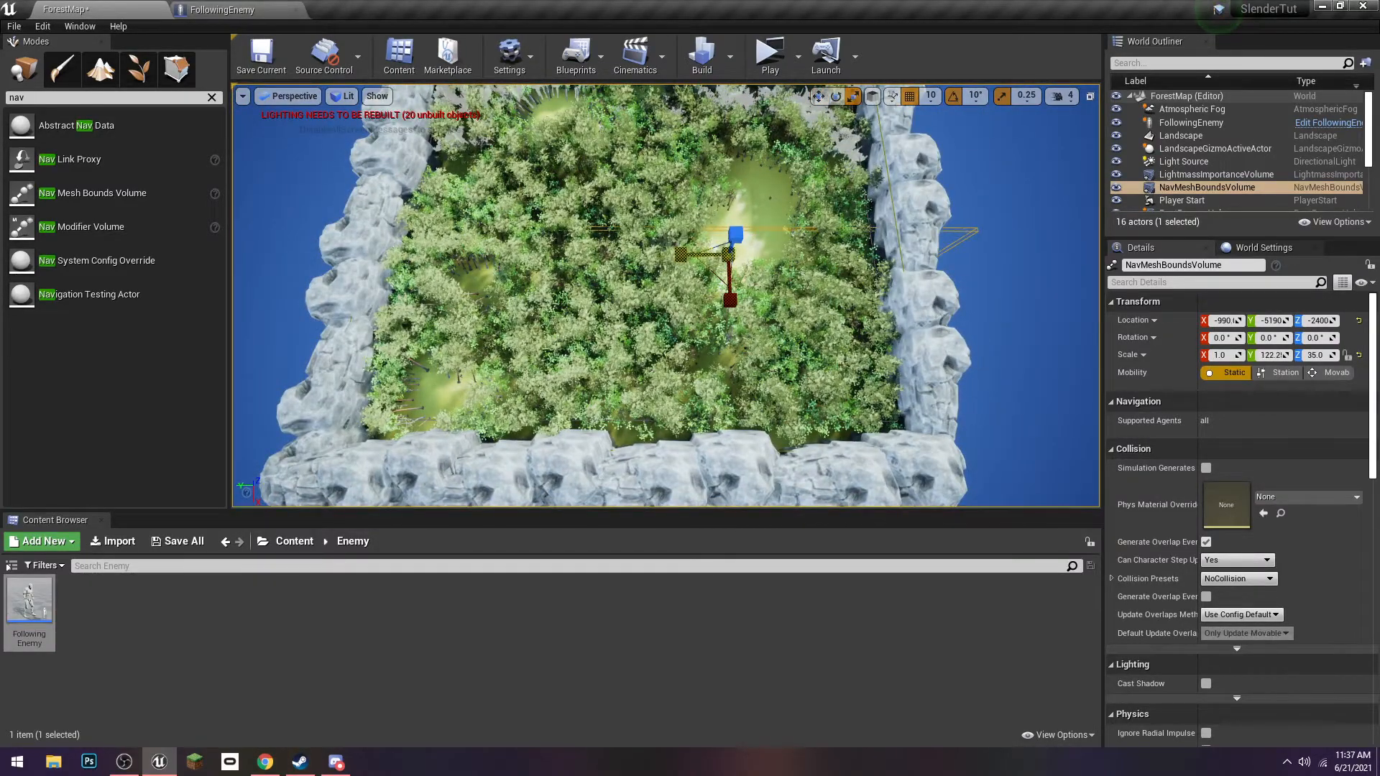
pyautogui.moveTo(732, 314); pyautogui.dragTo(732, 321)
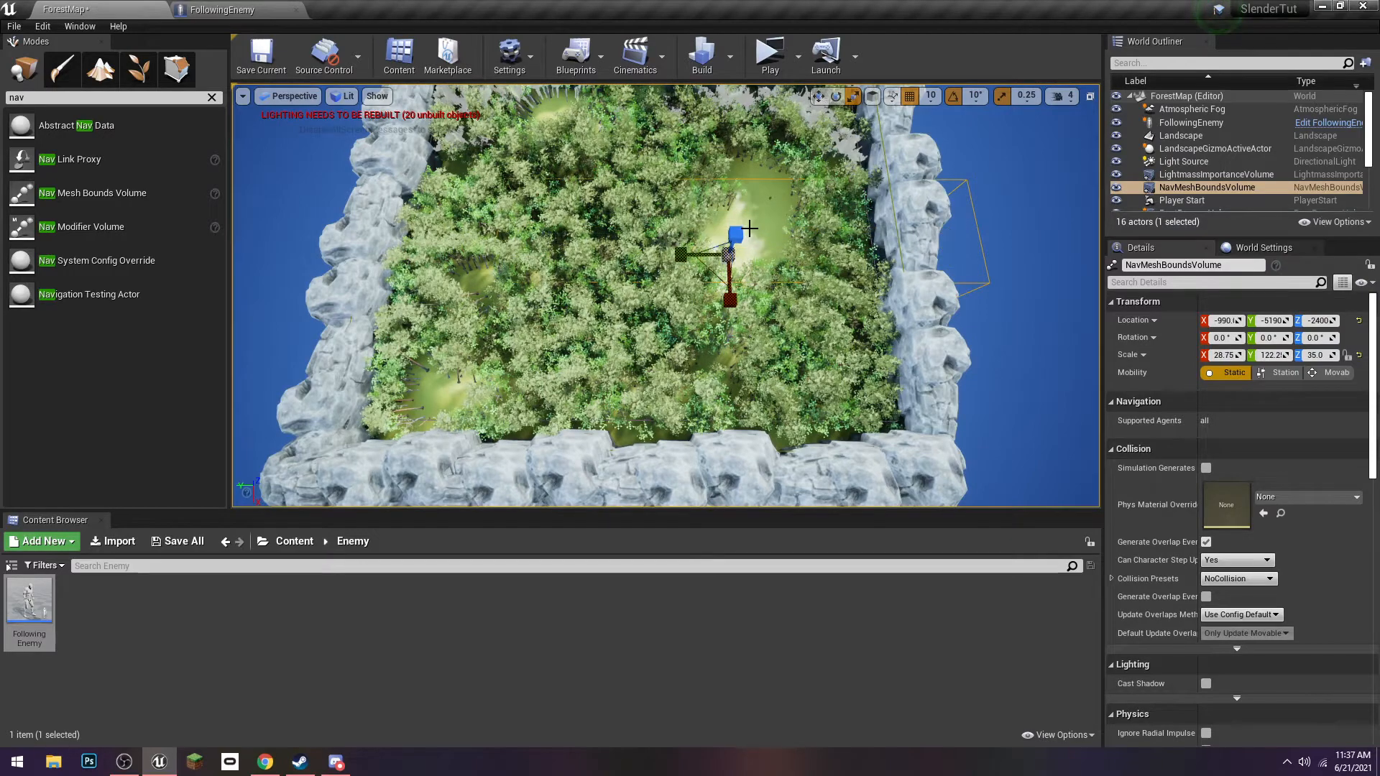
pyautogui.press('g')
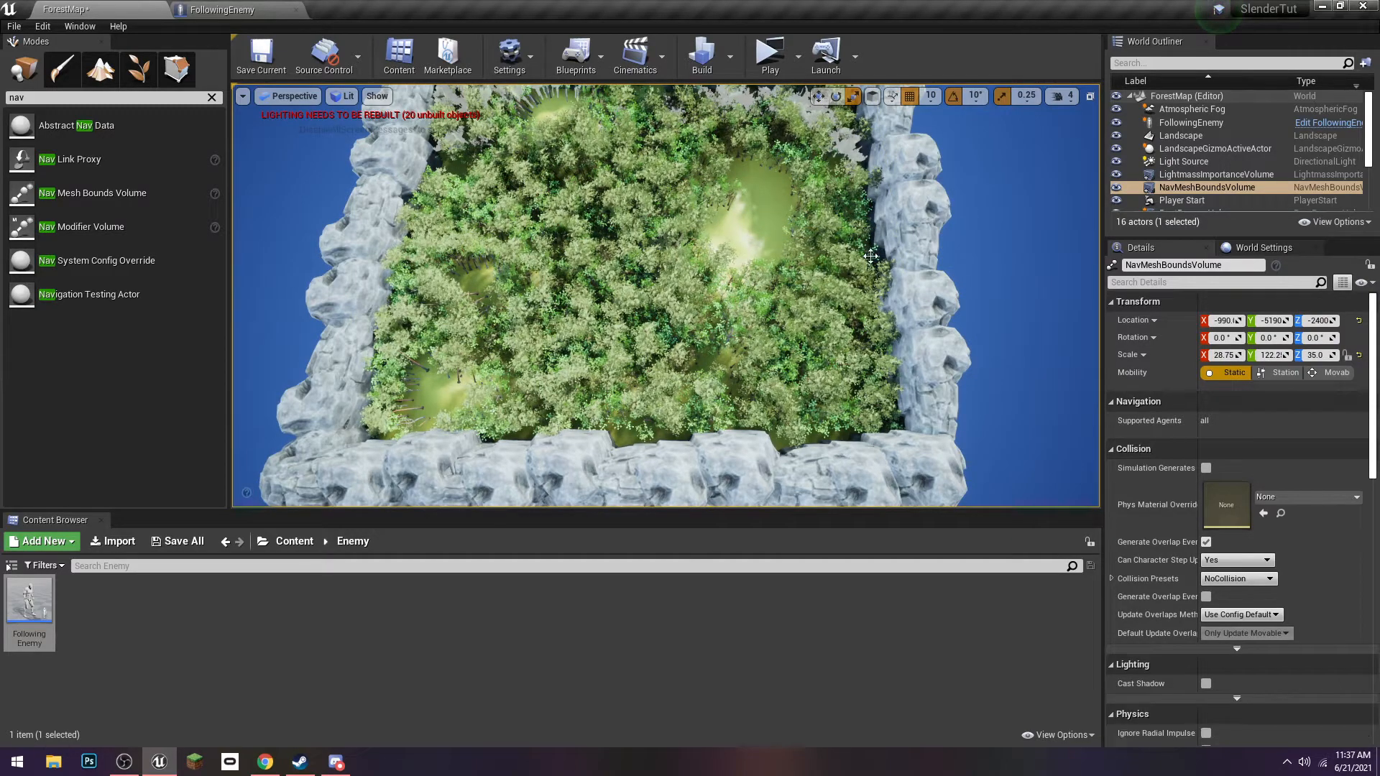
pyautogui.press('w')
pyautogui.moveTo(665, 296); pyautogui.dragTo(582, 283, button='right')
pyautogui.press('s')
pyautogui.press('g')
pyautogui.press('s')
pyautogui.moveTo(727, 271)
pyautogui.mouseDown(button='right')
pyautogui.moveTo(722, 215)
pyautogui.moveTo(727, 271)
pyautogui.mouseUp(button='right')
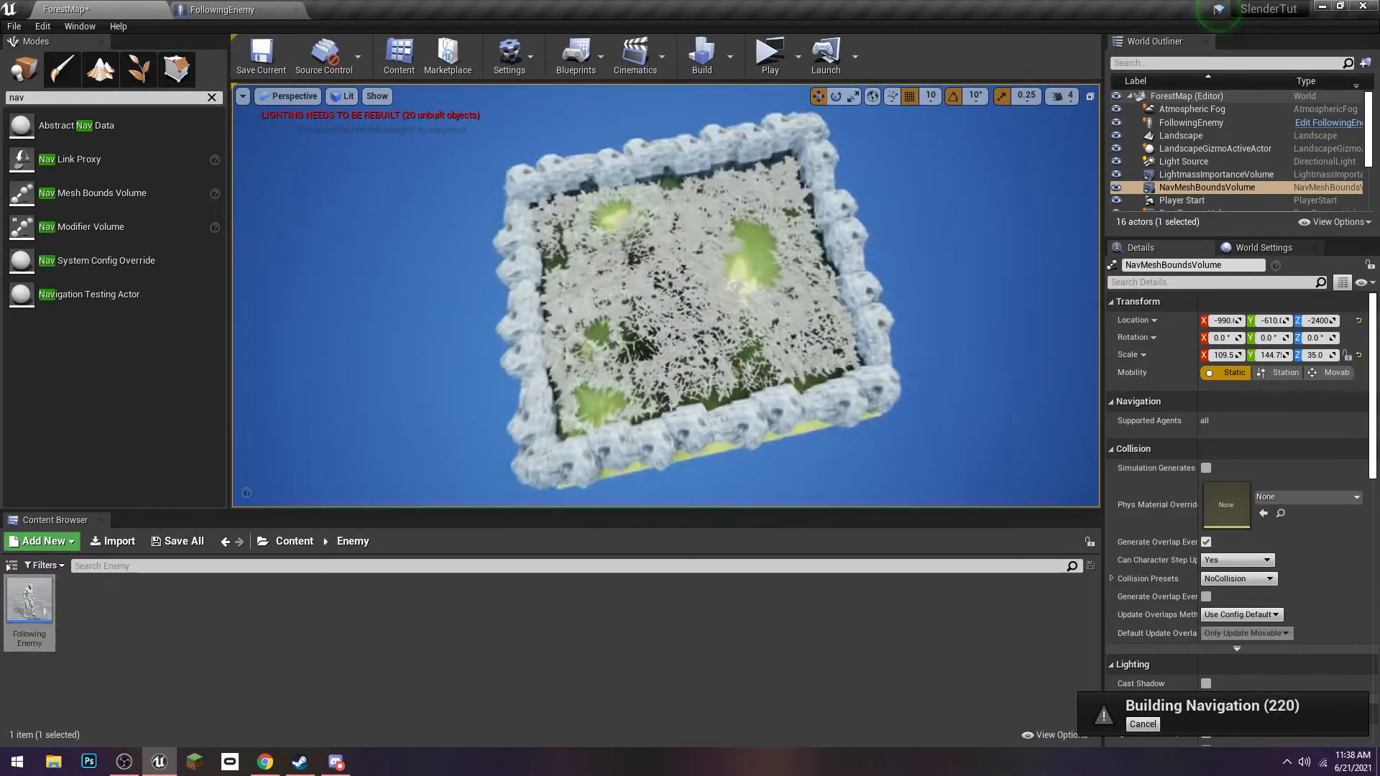
# Deselect the volume and display the navigation mesh to examine its coverage of the forest floor
pyautogui.press('w')
pyautogui.moveTo(666, 295); pyautogui.dragTo(672, 286, button='right')
pyautogui.press('w')
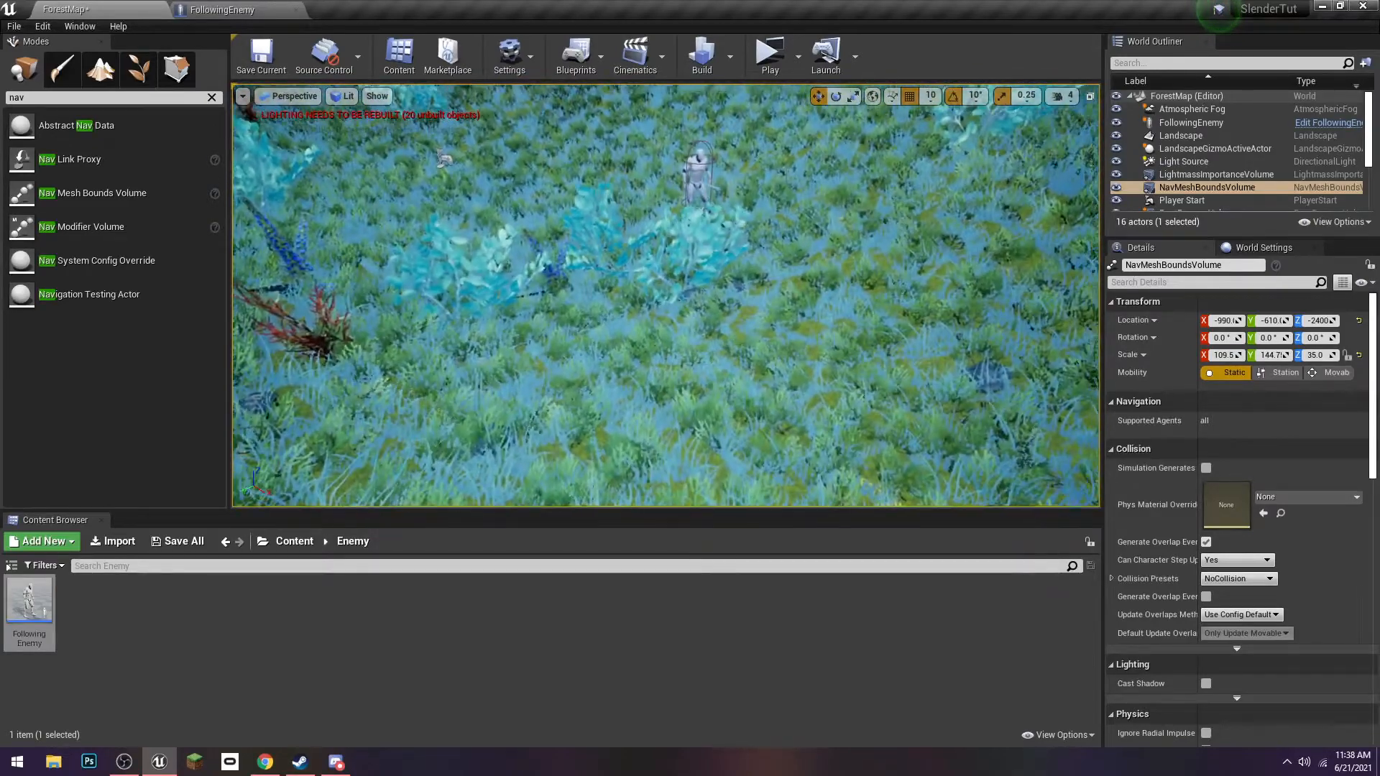
pyautogui.press('Escape')
pyautogui.moveTo(704, 364); pyautogui.dragTo(675, 347, button='right')
pyautogui.press('s')
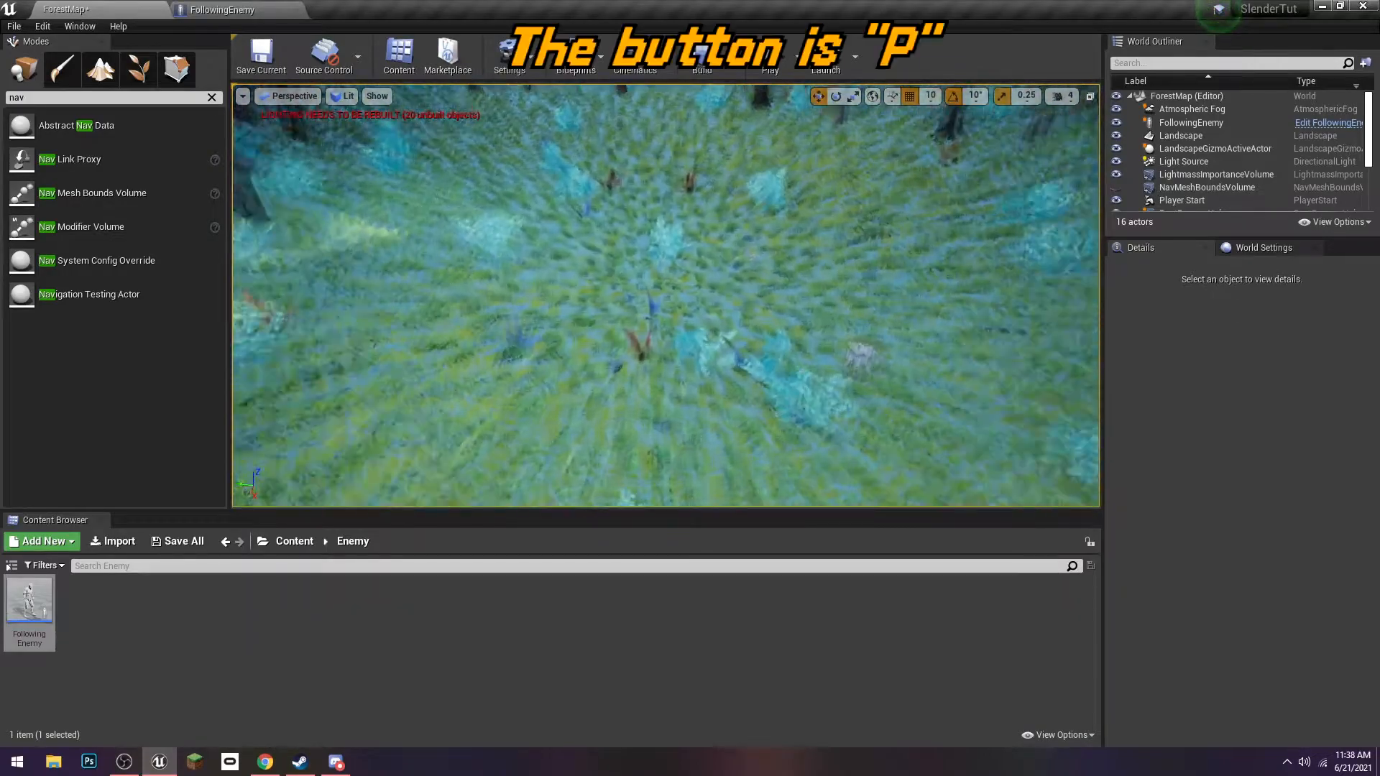
pyautogui.moveTo(546, 414); pyautogui.dragTo(519, 401, button='right')
pyautogui.press('s')
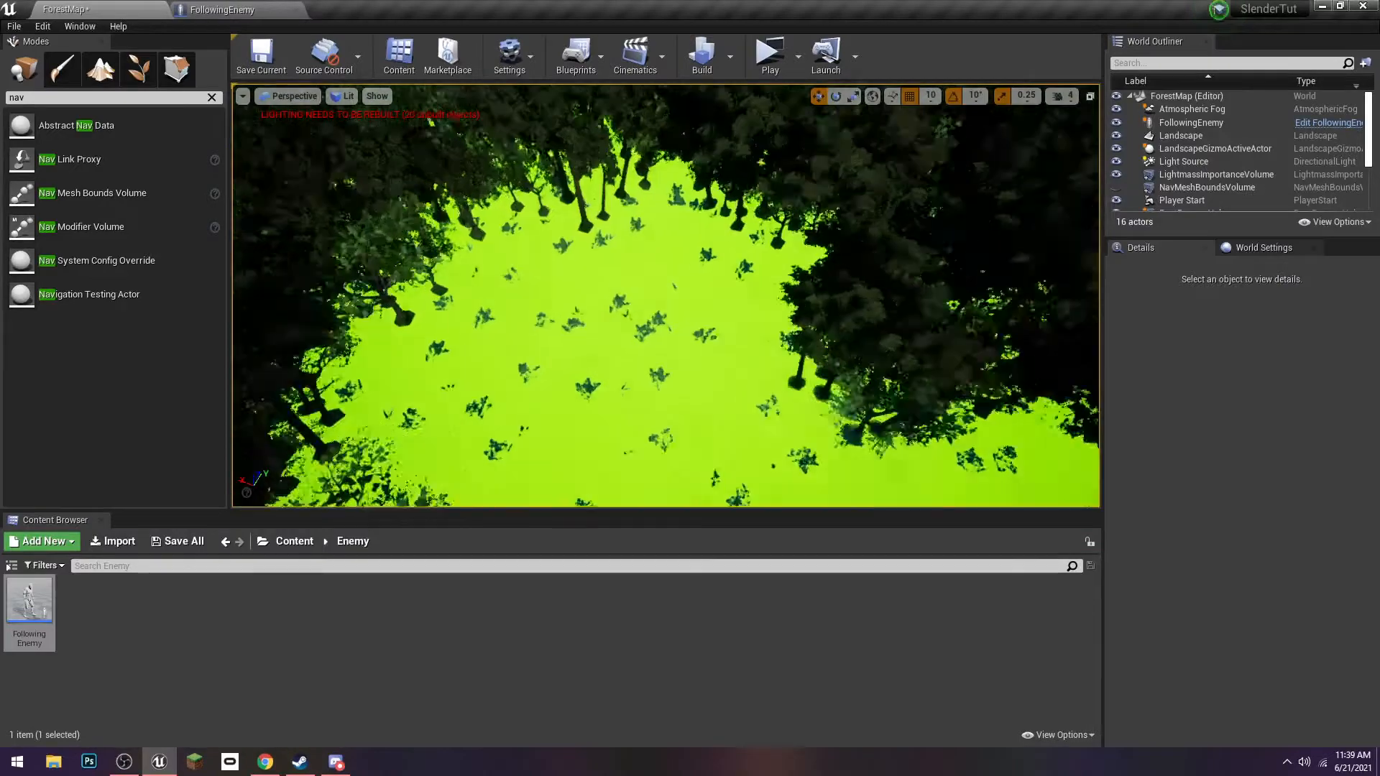
# Play-test ForestMap and move around to examine how the enemy follows the player across the navigation mesh
pyautogui.click(770, 54)
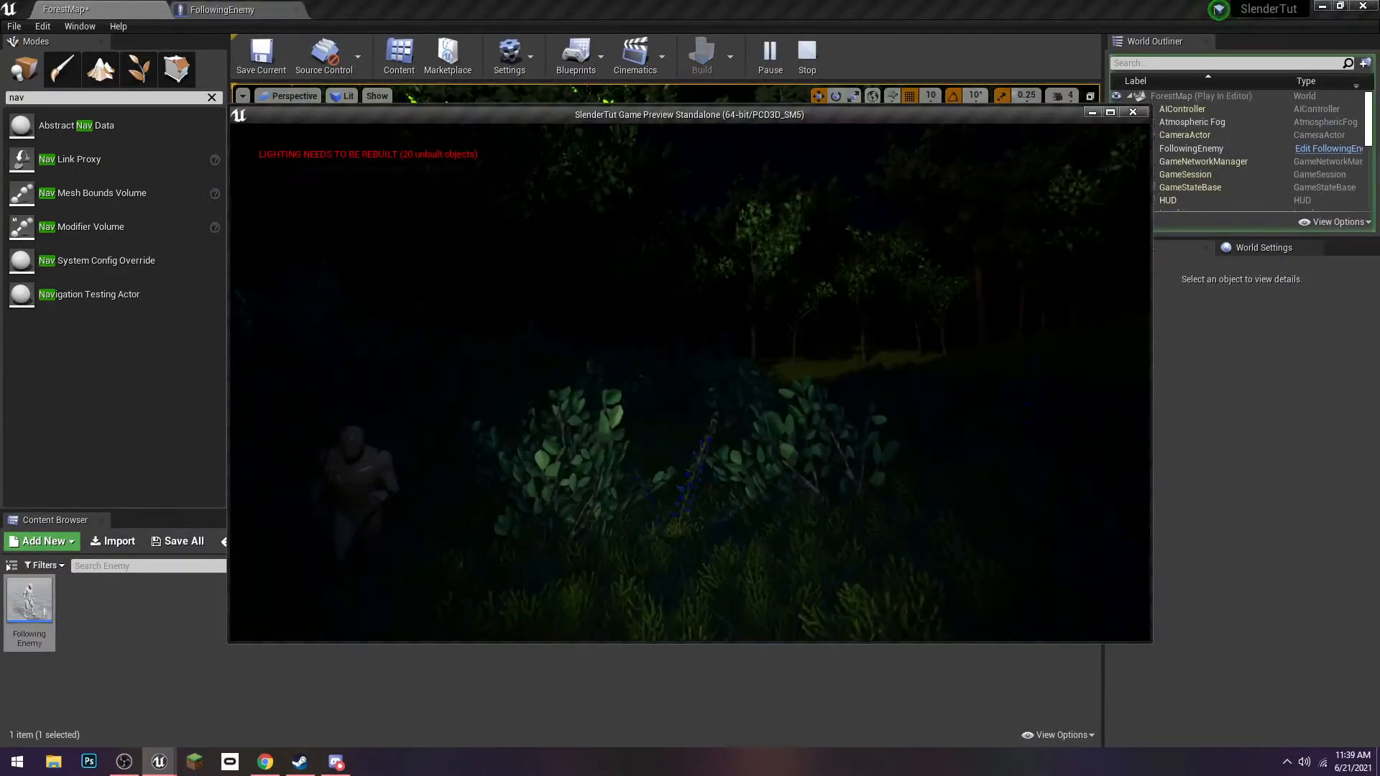
pyautogui.press('s')
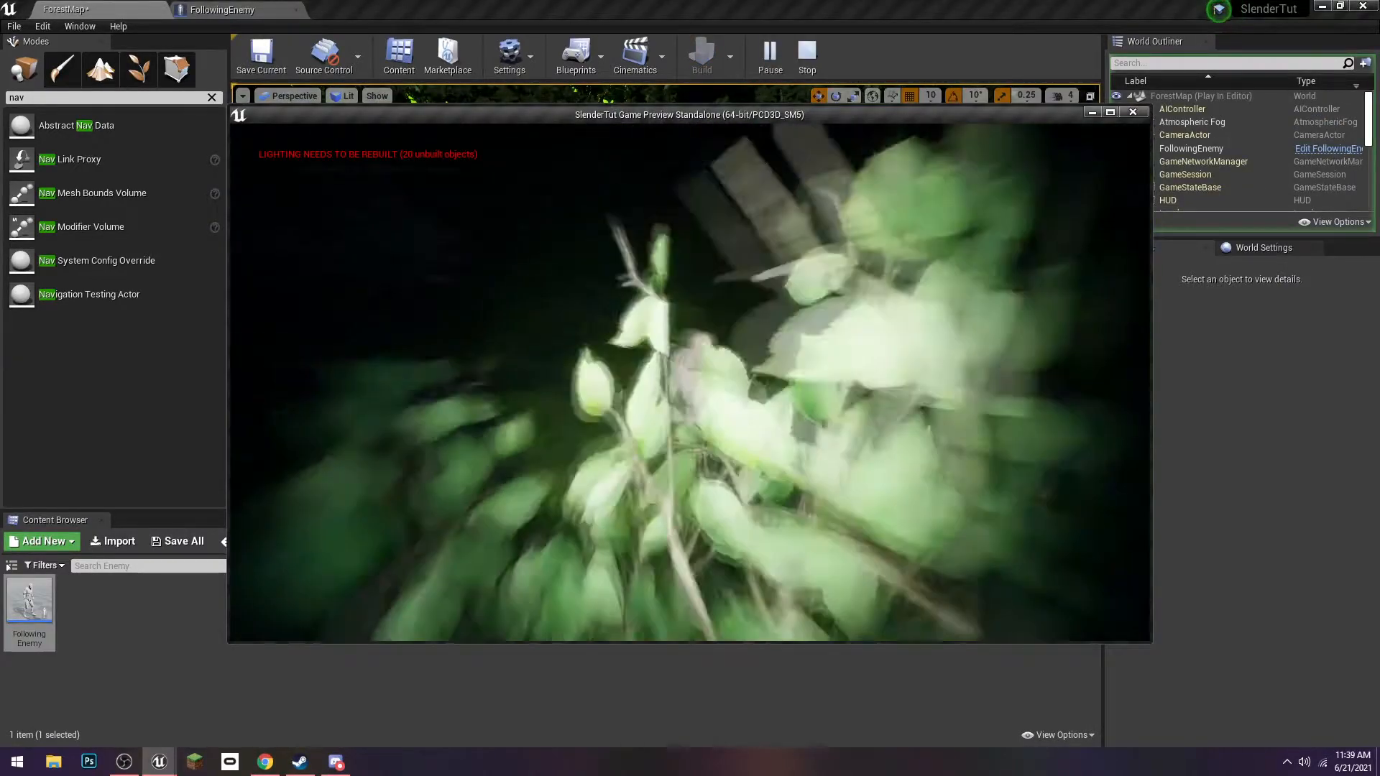
pyautogui.press('s')
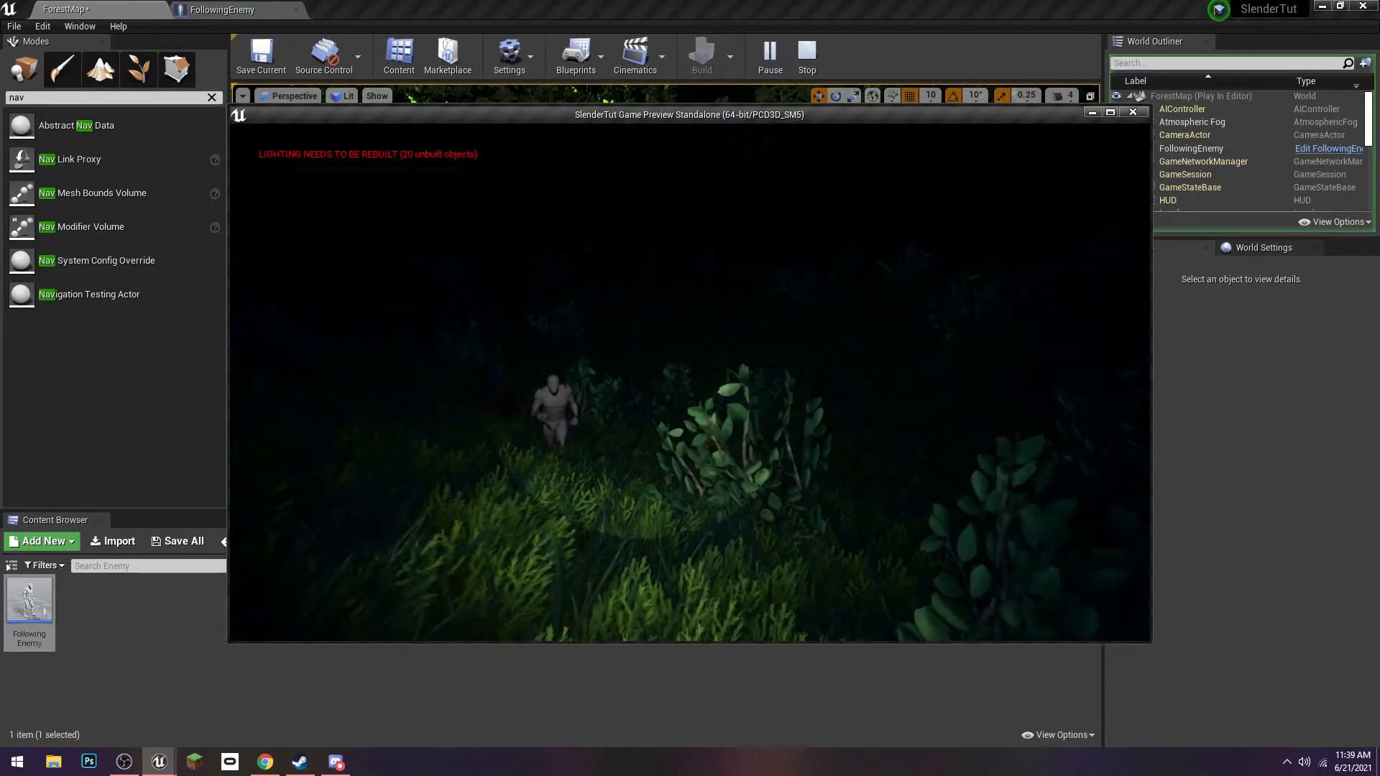
pyautogui.press('Escape')
# Reposition the Self node between the cast and AI MoveTo in FollowingEnemy's event graph, and shift the whole node group upward
pyautogui.click(224, 10)
pyautogui.click(81, 149)
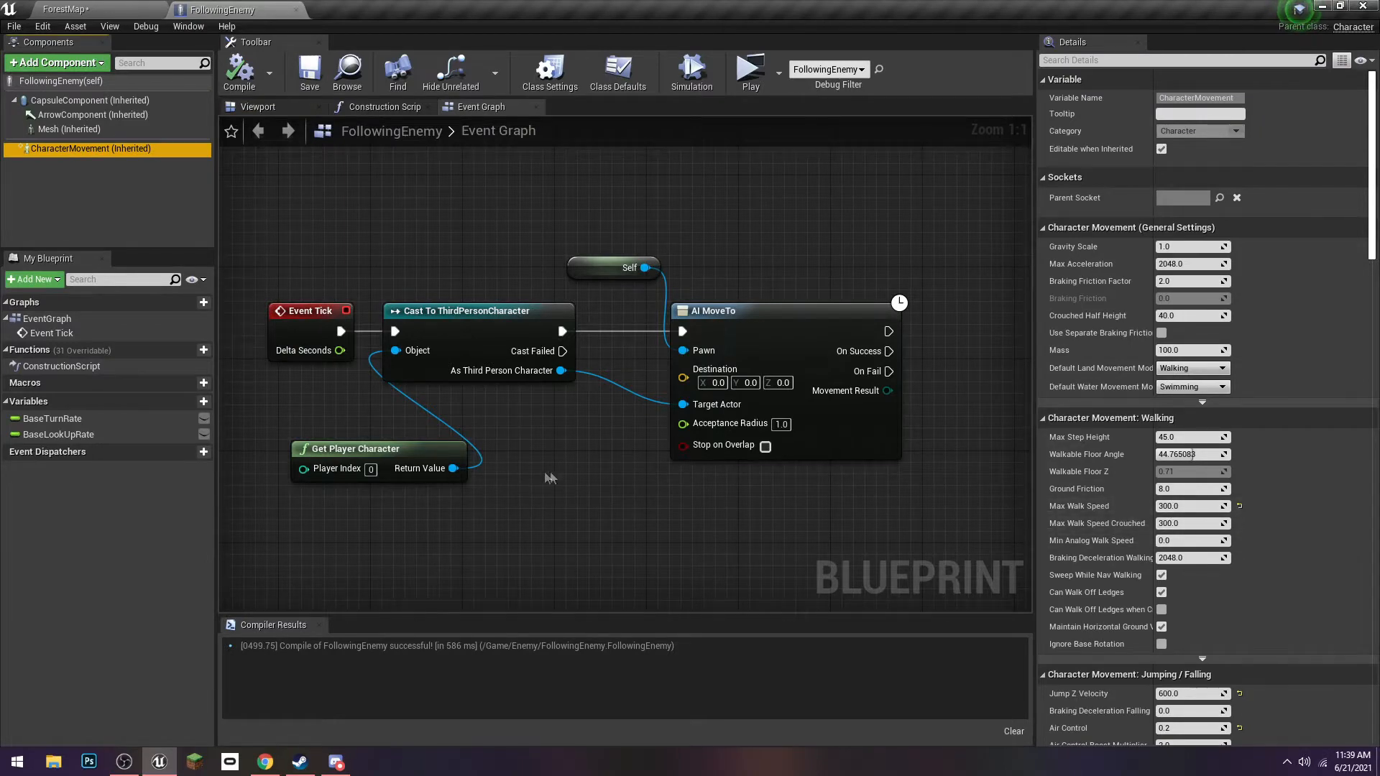
pyautogui.moveTo(552, 480); pyautogui.dragTo(653, 479, button='right')
pyautogui.scroll(-4, 652, 475)
pyautogui.scroll(4, 652, 378)
pyautogui.moveTo(693, 364); pyautogui.dragTo(701, 446)
pyautogui.scroll(-1, 639, 324)
pyautogui.scroll(-1, 503, 329)
pyautogui.moveTo(394, 321); pyautogui.dragTo(846, 550)
pyautogui.moveTo(804, 395); pyautogui.dragTo(788, 277)
pyautogui.click(646, 360)
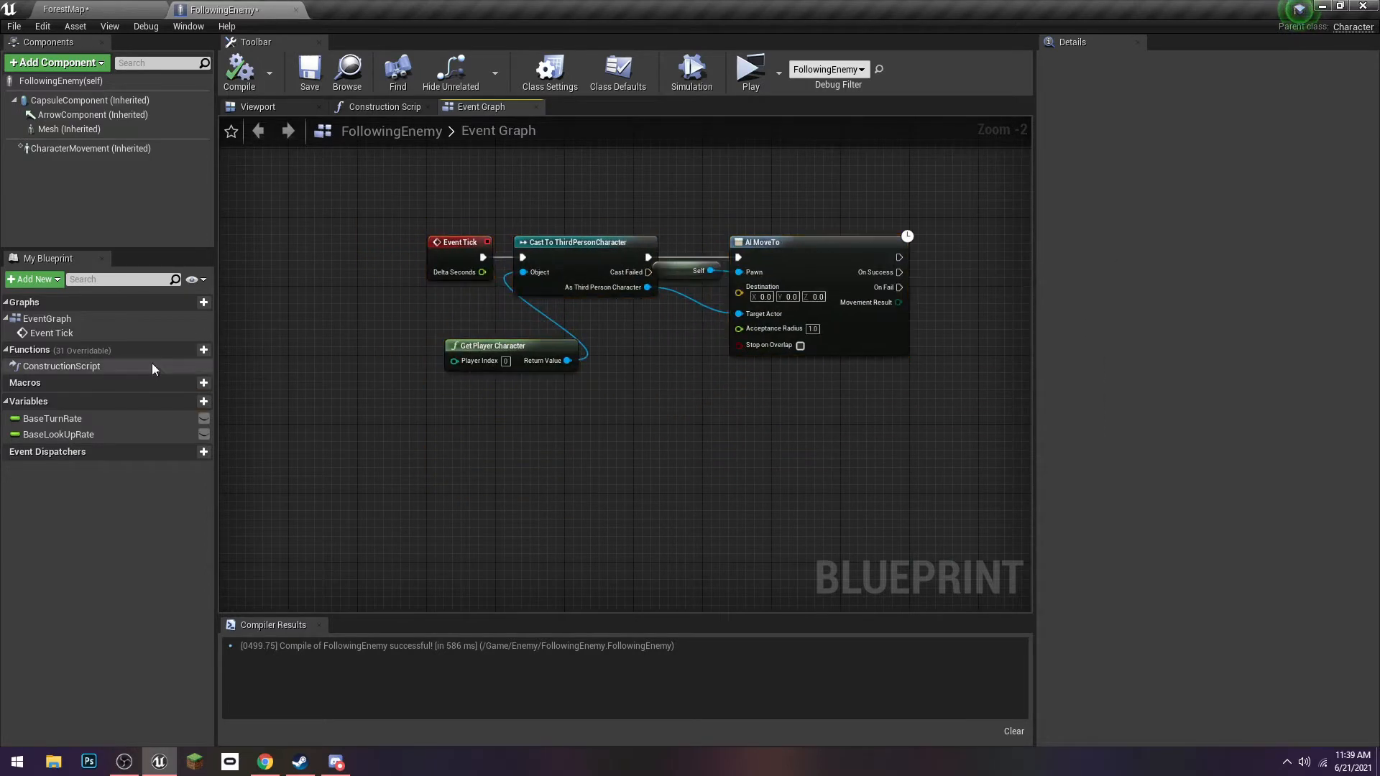
# Add a Float variable named MoveSpeed to FollowingEnemy, and compile and save the blueprint
pyautogui.click(193, 401)
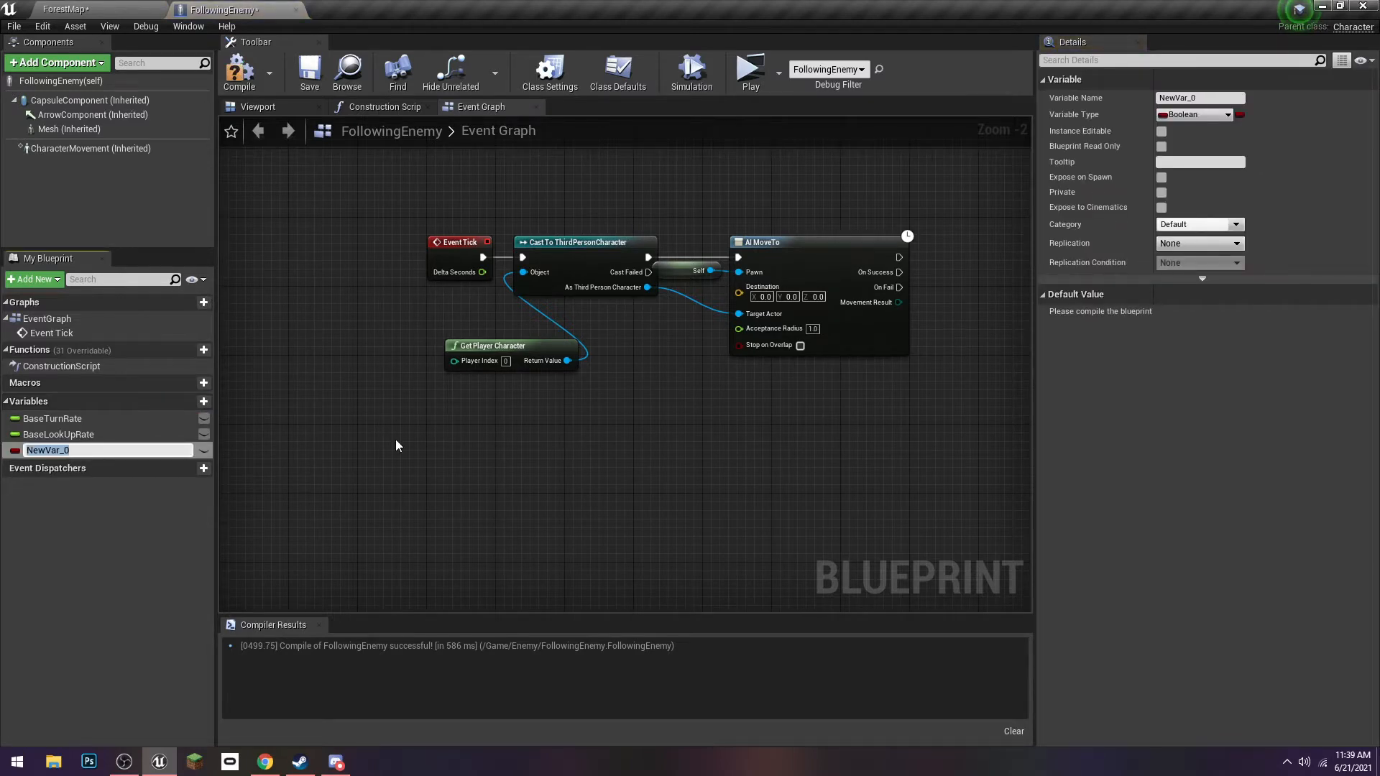
pyautogui.write('MoveSpeed')
pyautogui.press('Return')
pyautogui.click(1180, 116)
pyautogui.write('floa')
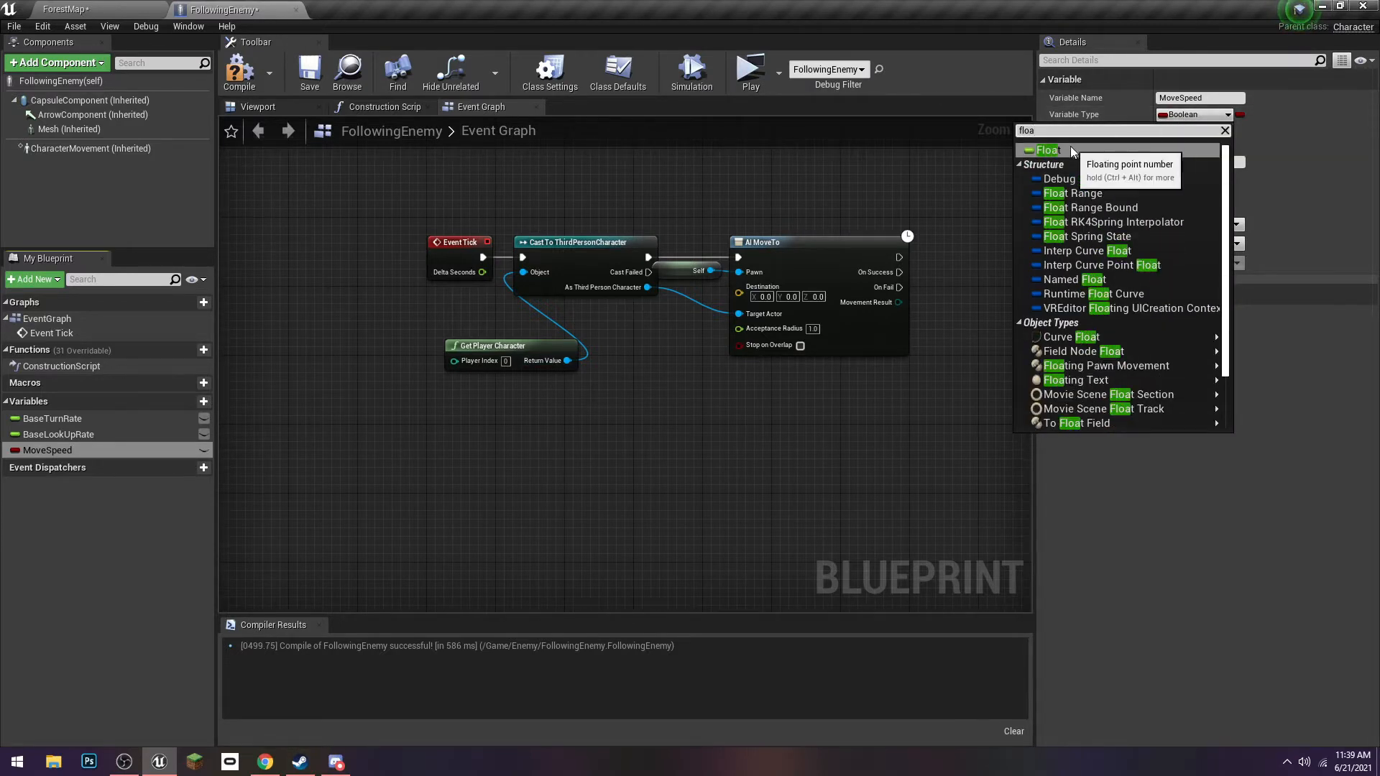
pyautogui.click(1071, 149)
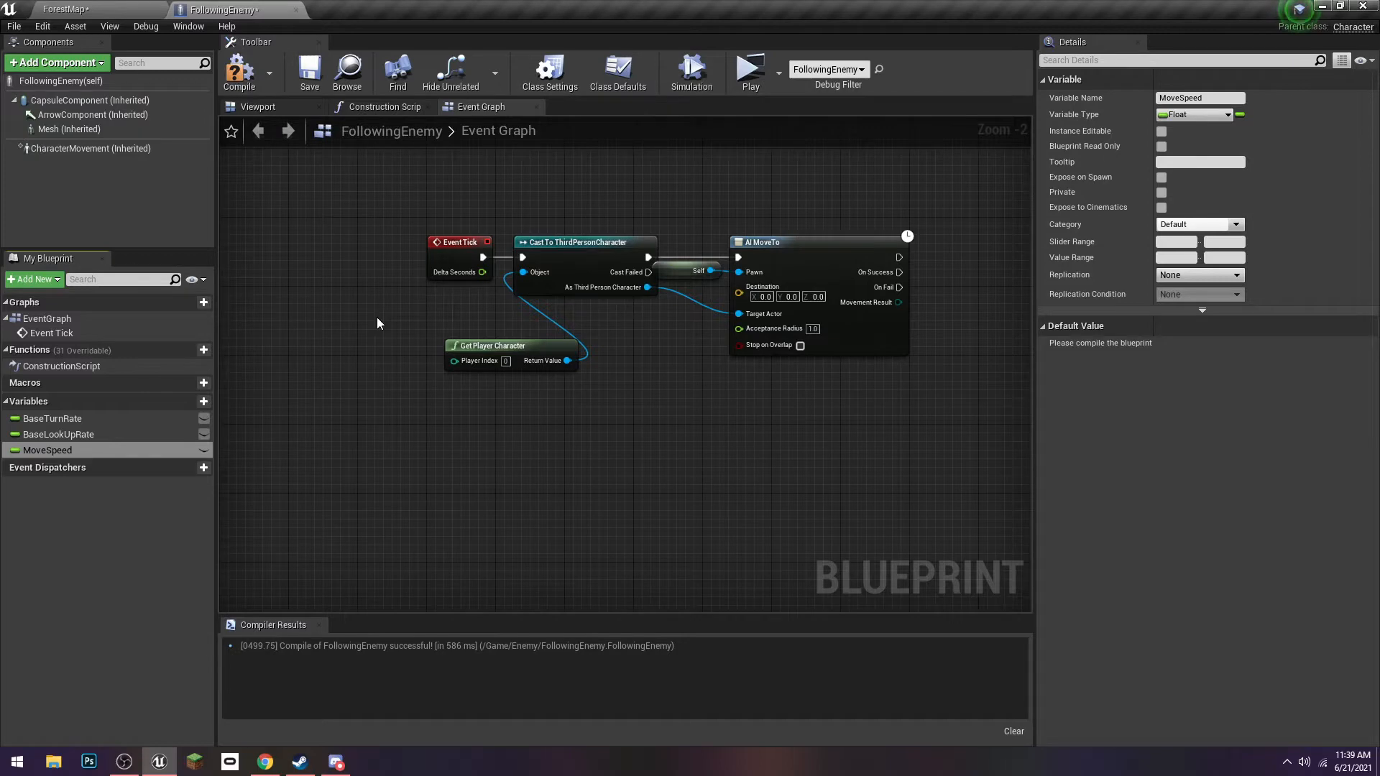
pyautogui.click(239, 72)
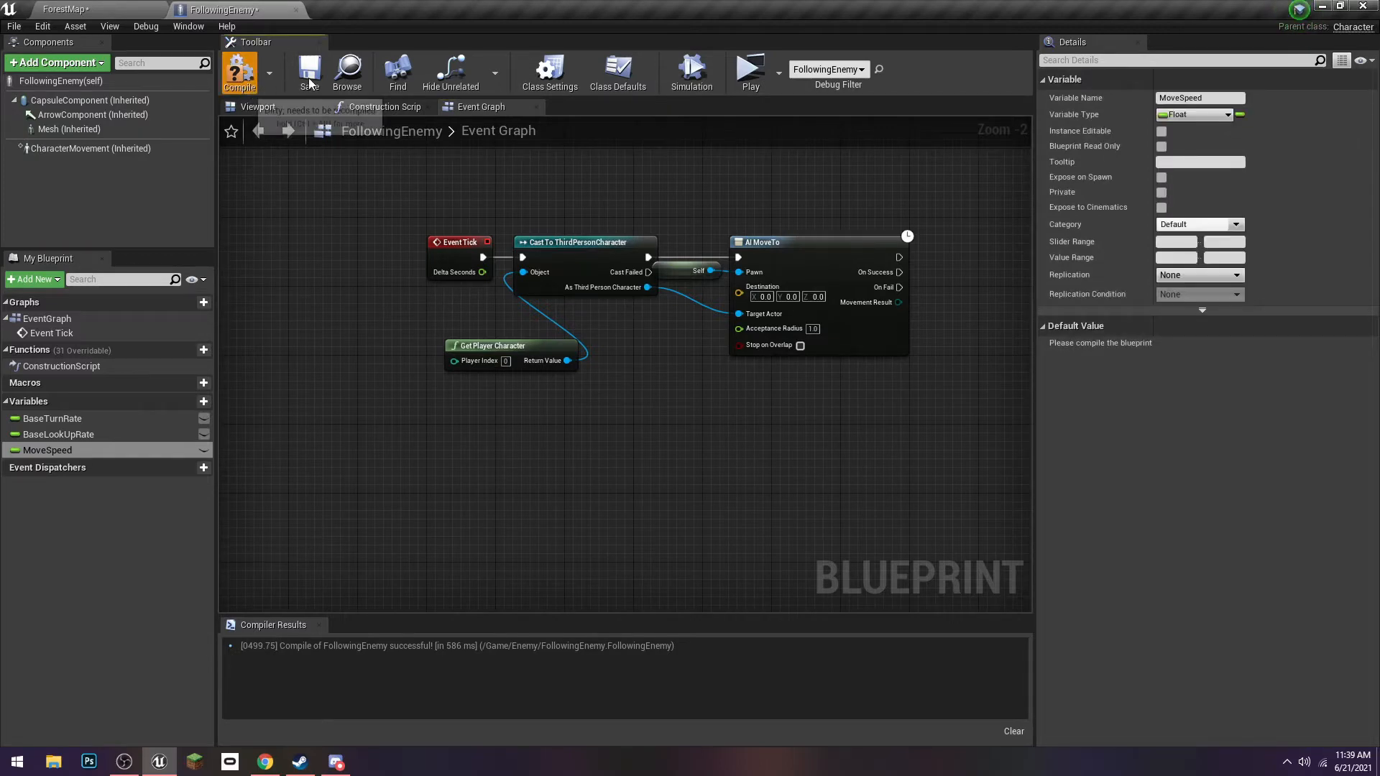
pyautogui.click(310, 72)
# Return to the ForestMap level and create a folder named Gamemode_Instance in the Content root
pyautogui.click(124, 8)
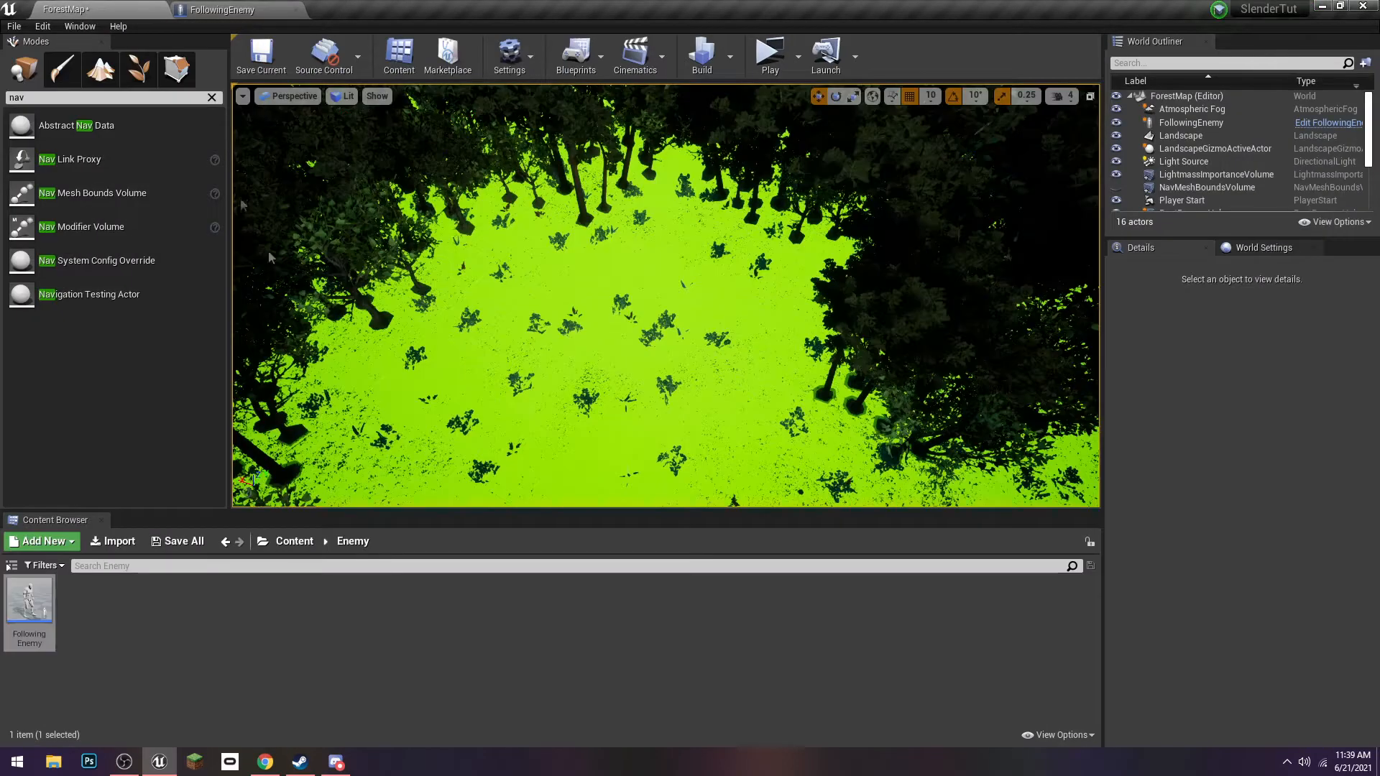
pyautogui.click(289, 548)
pyautogui.moveTo(402, 388); pyautogui.dragTo(668, 309, button='right')
pyautogui.press('w')
pyautogui.press('w')
pyautogui.moveTo(583, 353); pyautogui.dragTo(532, 365, button='right')
pyautogui.press('w')
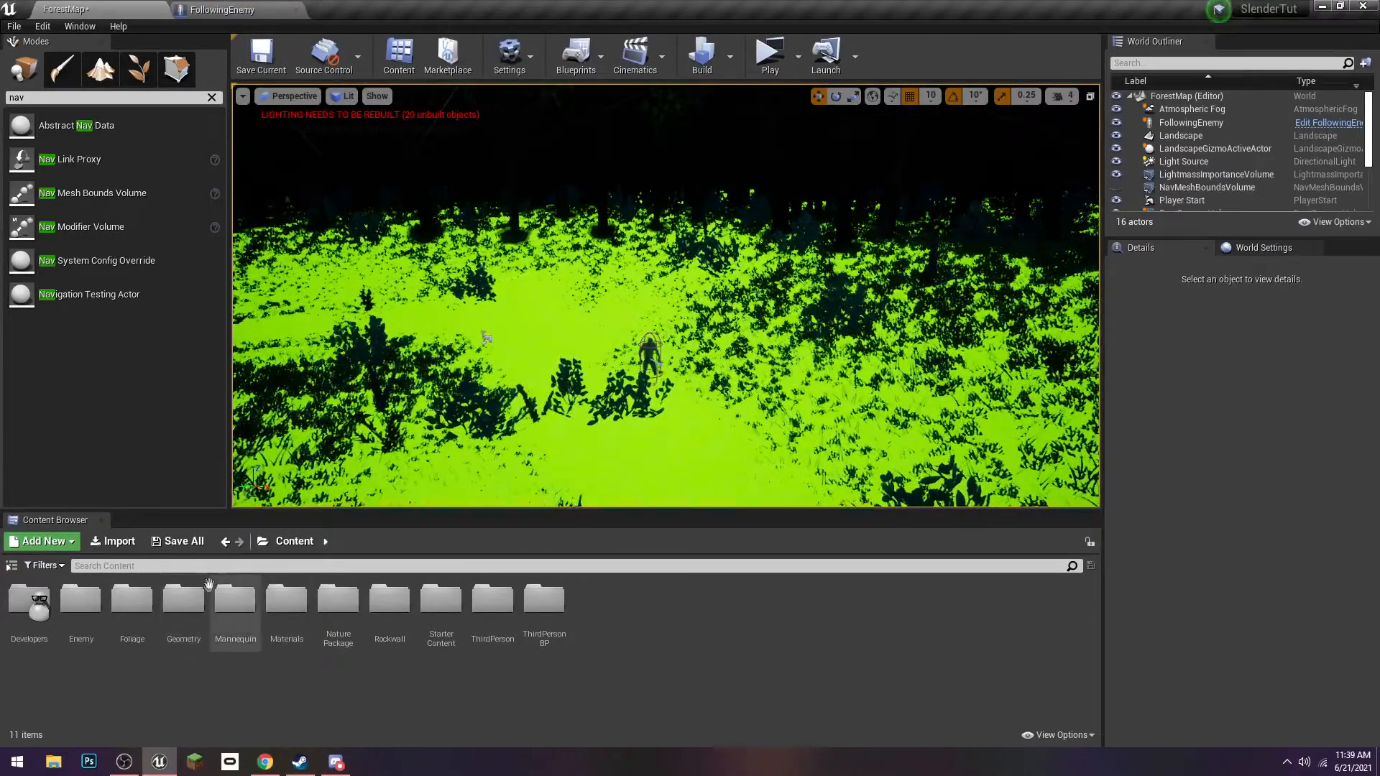
pyautogui.rightClick(551, 686)
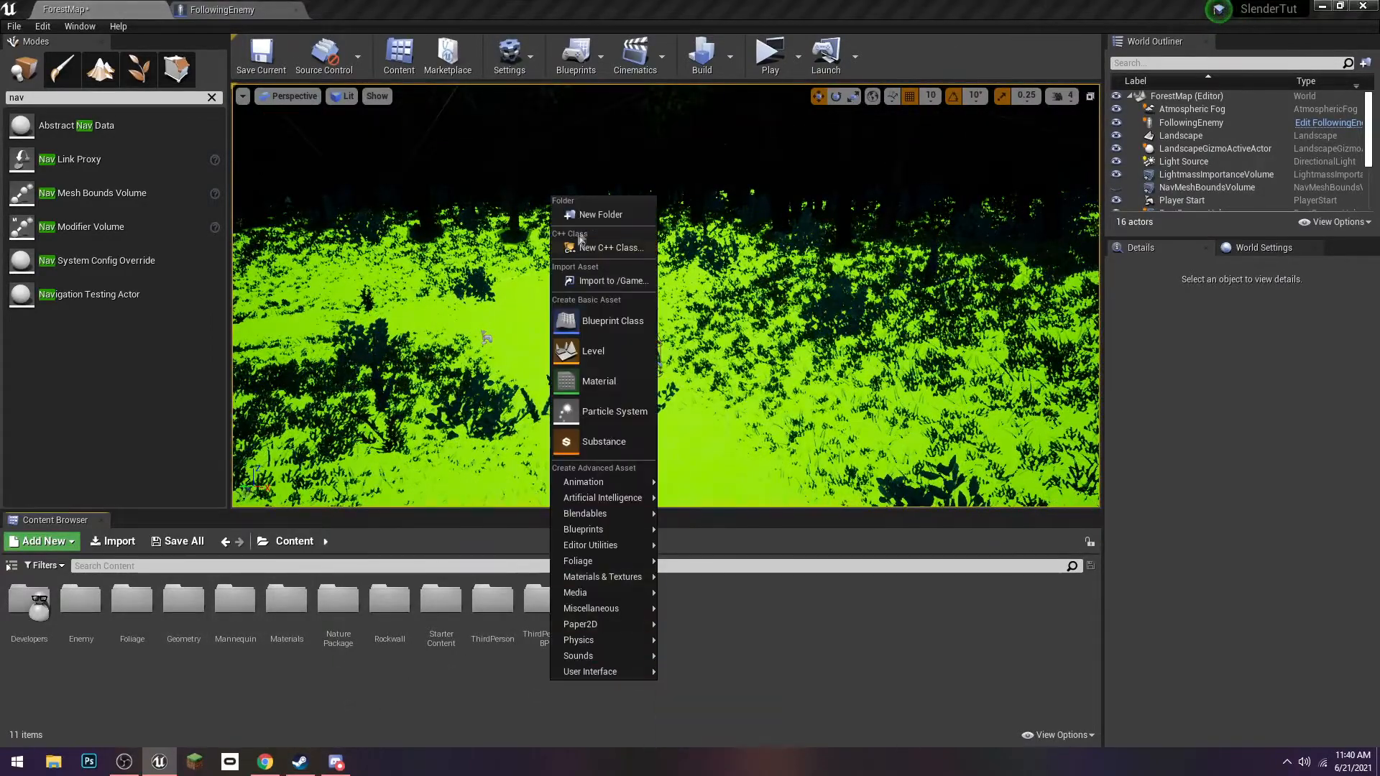
pyautogui.click(599, 215)
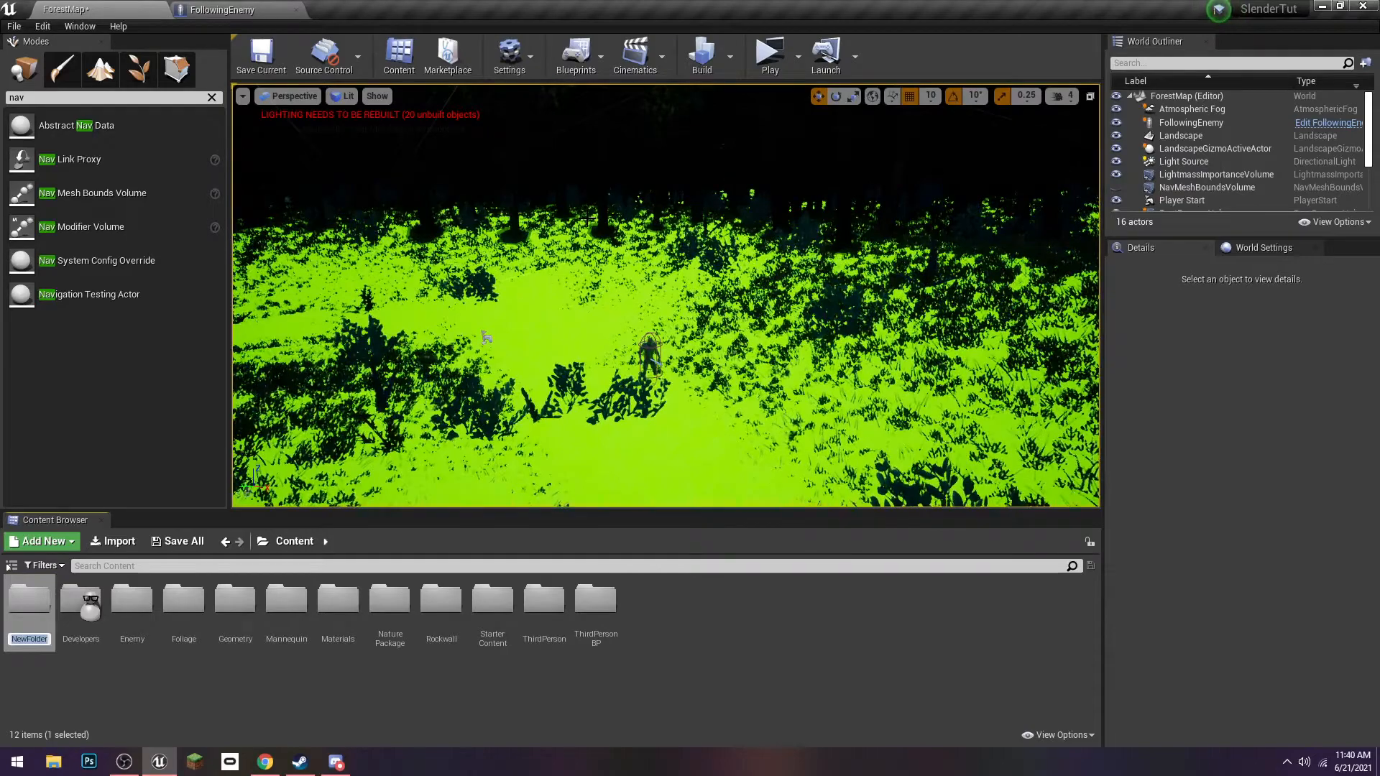
pyautogui.write('Game')
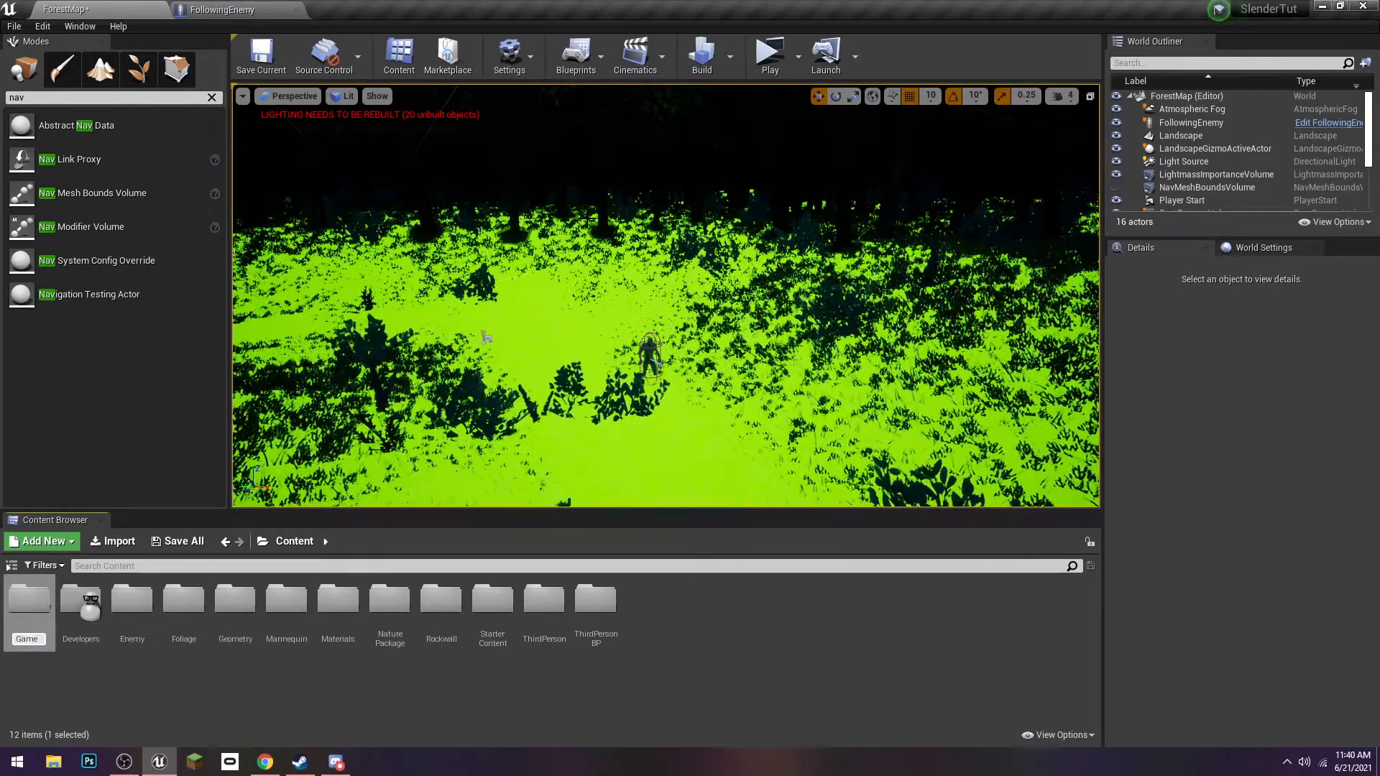
pyautogui.write('mod')
pyautogui.write('e_Instancwe')
pyautogui.press('Return')
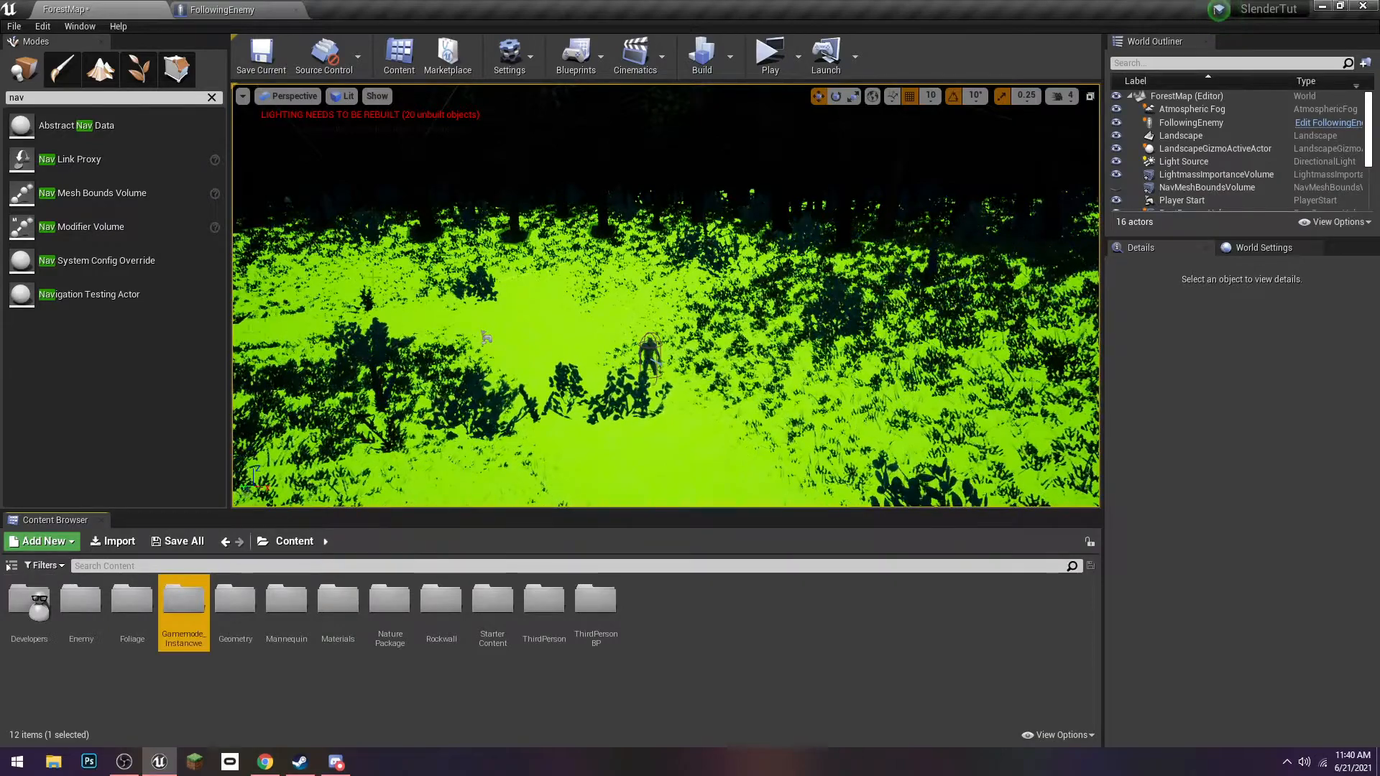
pyautogui.click(204, 640)
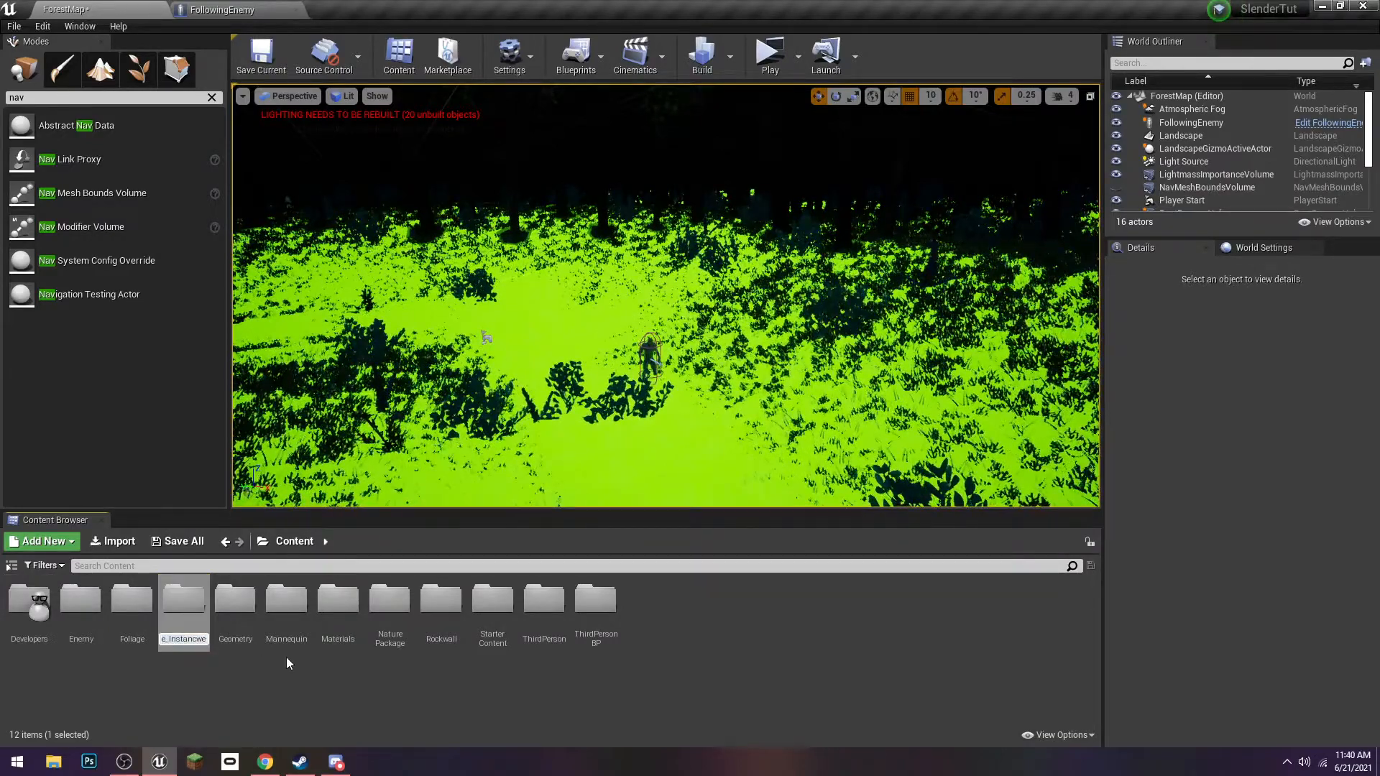
pyautogui.press('Return')
# Inside the Gamemode_Instance folder, create a Blueprint class named SlenderGM with GameMode as its parent
pyautogui.doubleClick(186, 614)
pyautogui.rightClick(187, 618)
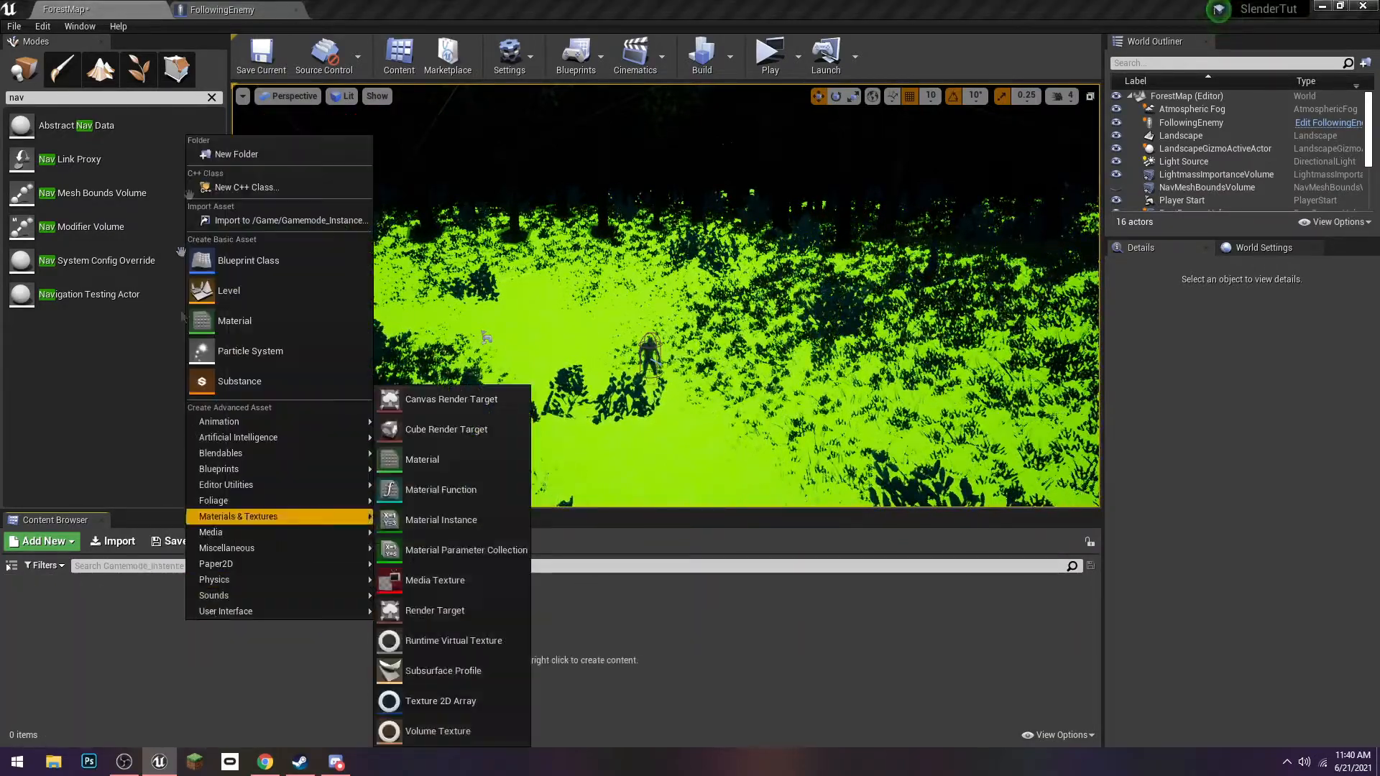
pyautogui.click(249, 266)
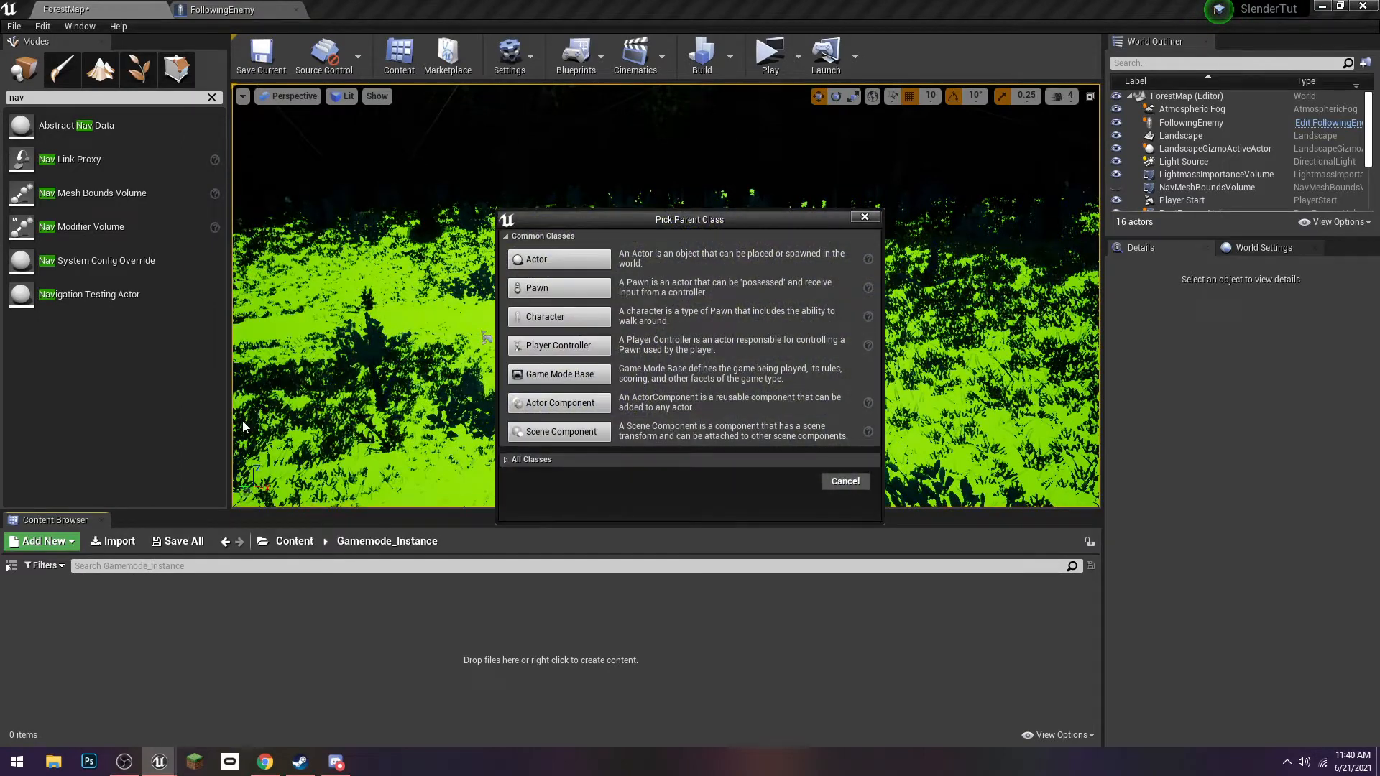
pyautogui.click(508, 461)
pyautogui.write('gamemode')
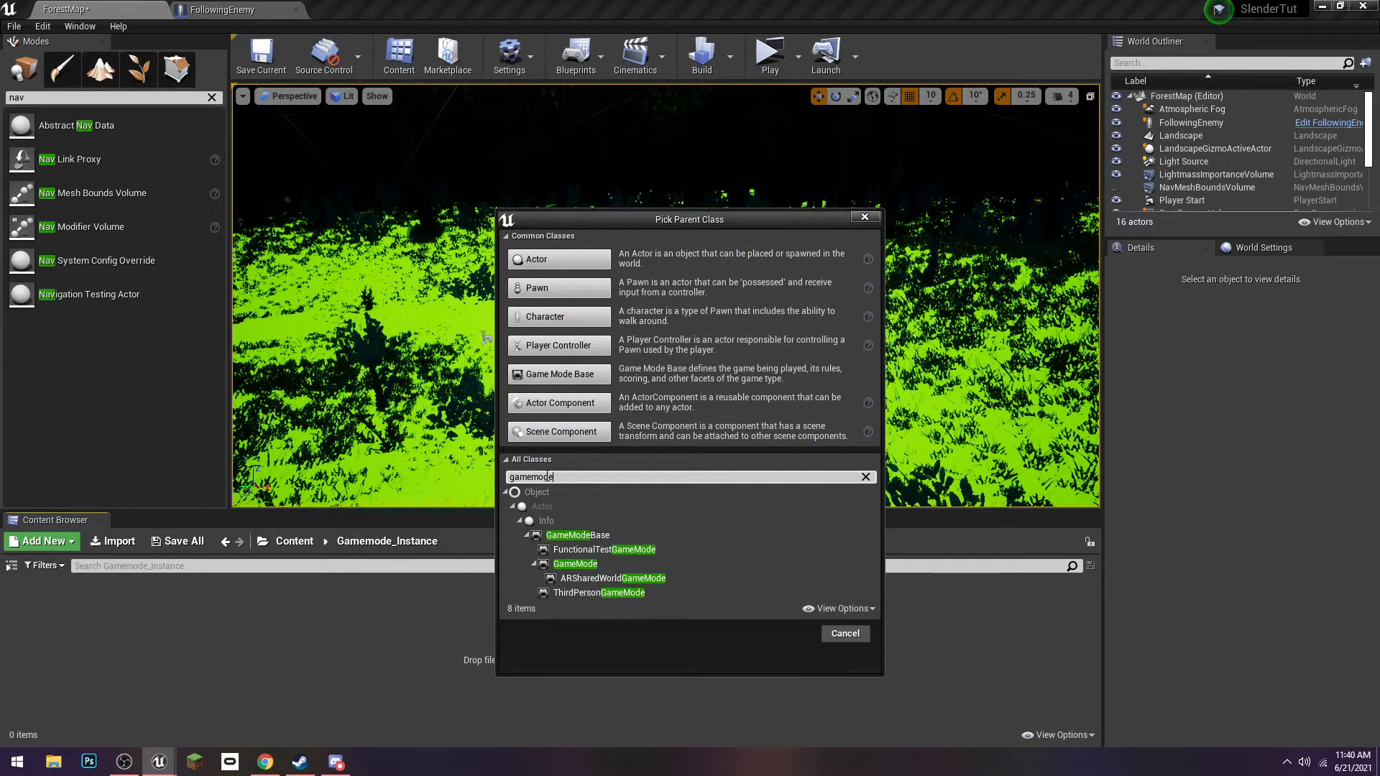
pyautogui.click(575, 564)
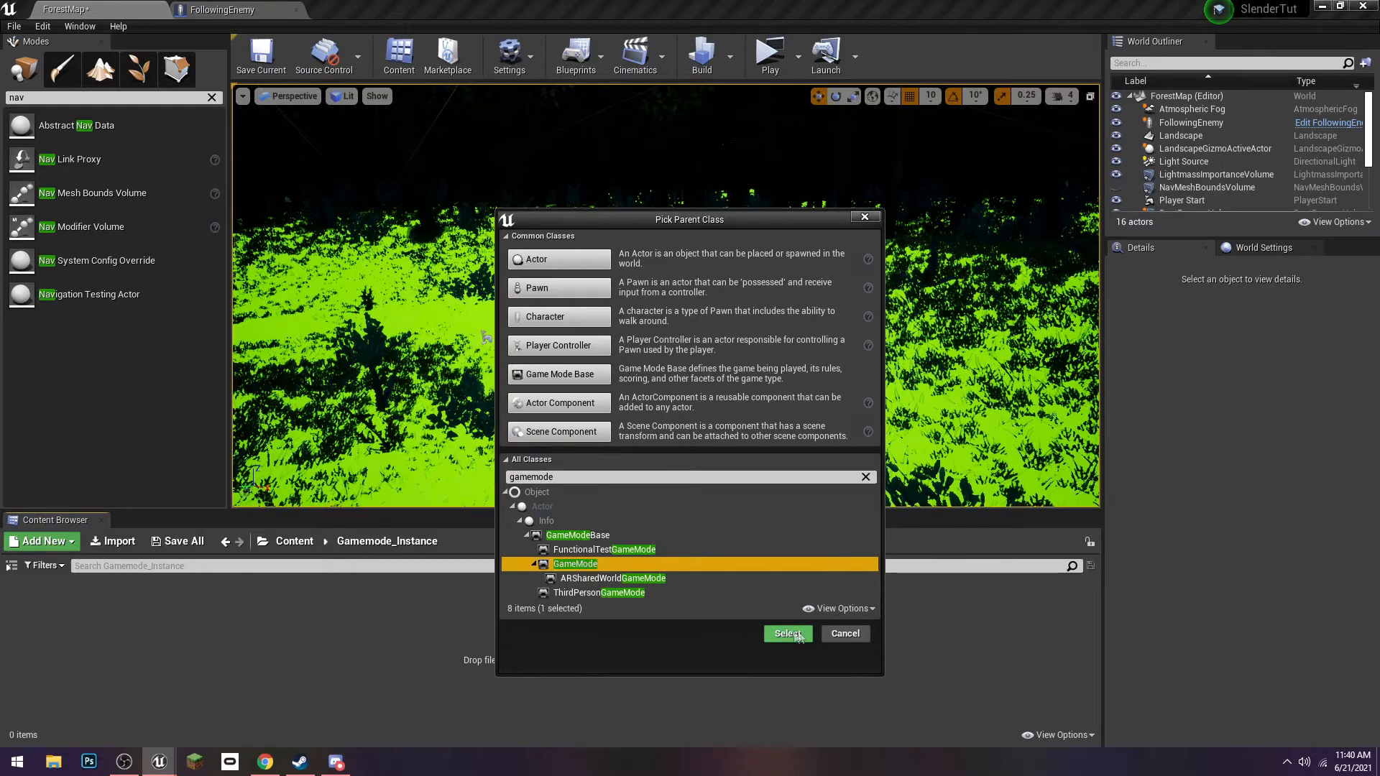
pyautogui.click(791, 633)
pyautogui.write('SlenderGM')
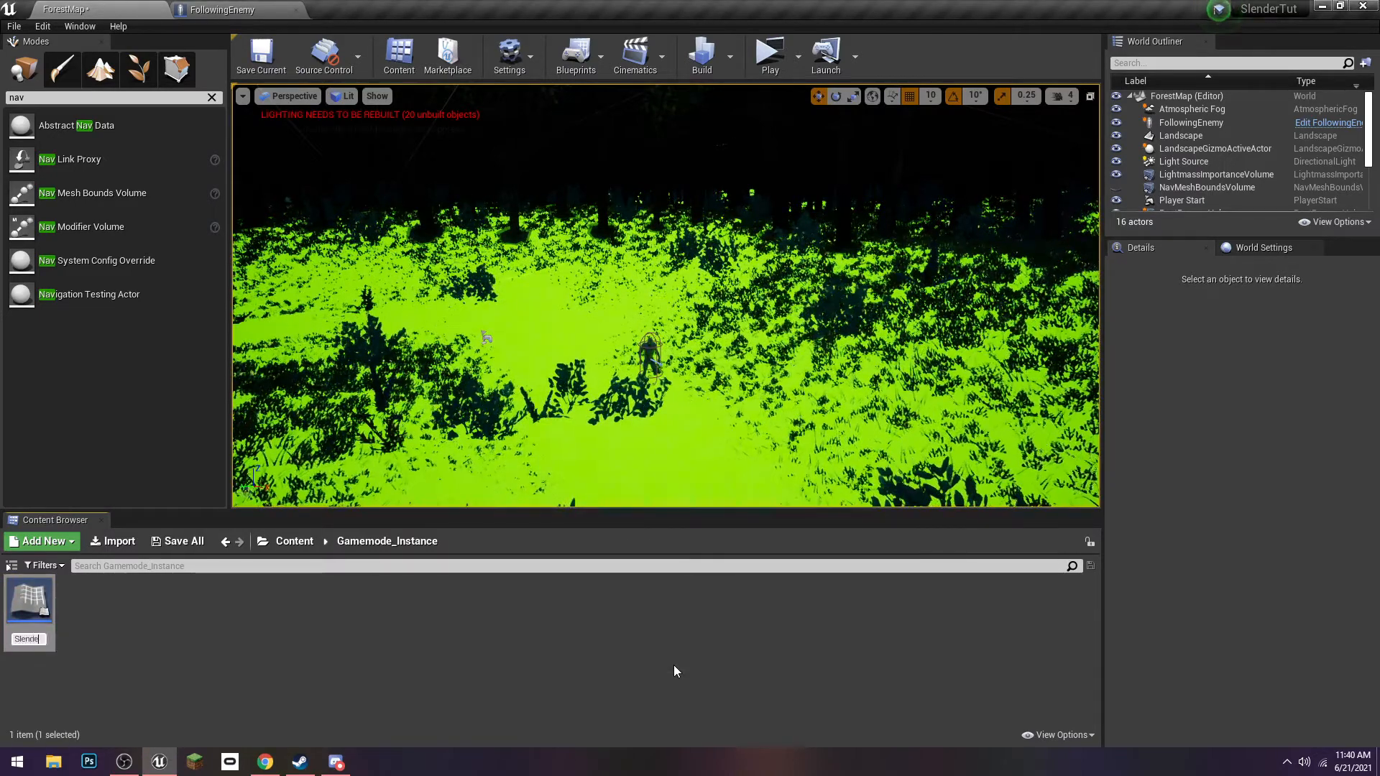
pyautogui.press('Return')
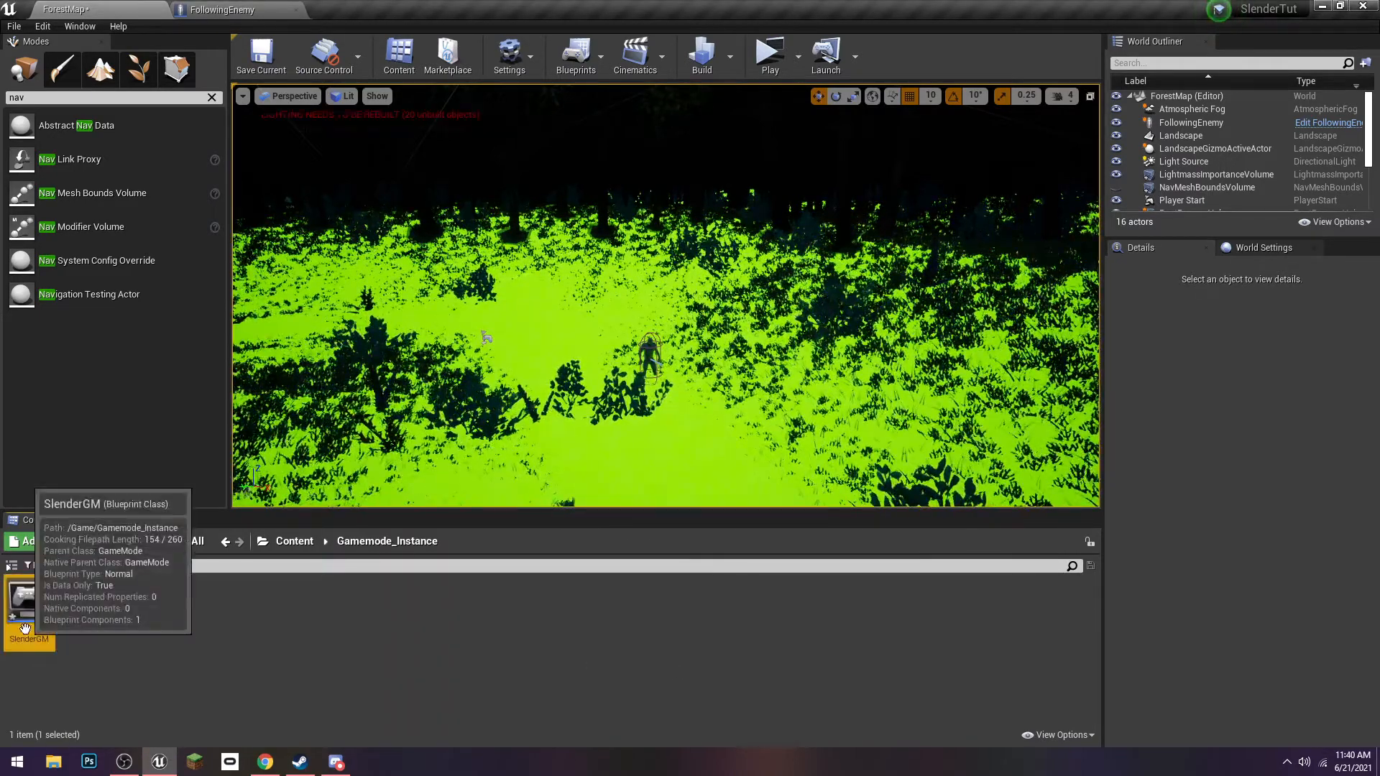
# Open SlenderGM, set its Default Pawn Class to ThirdPersonCharacter, and compile the blueprint
pyautogui.doubleClick(29, 608)
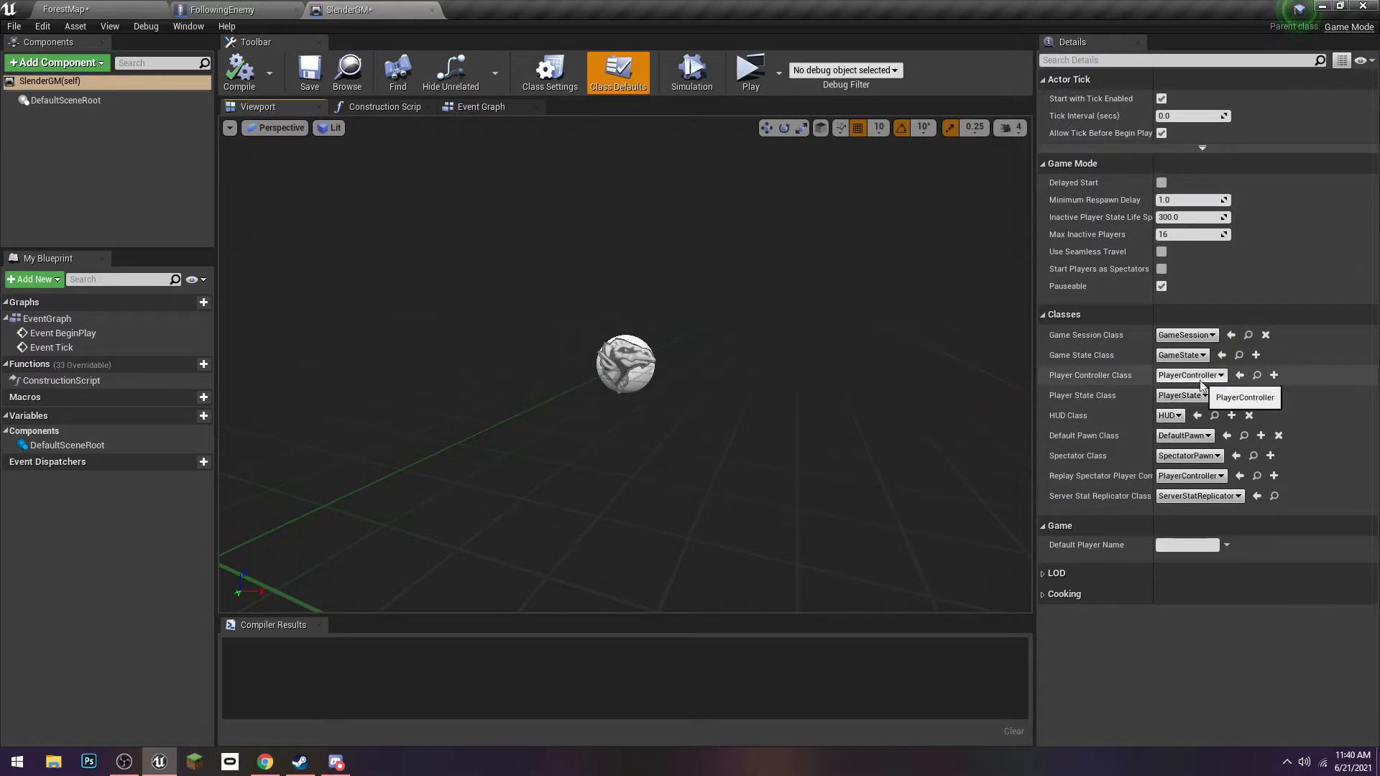
pyautogui.click(1194, 435)
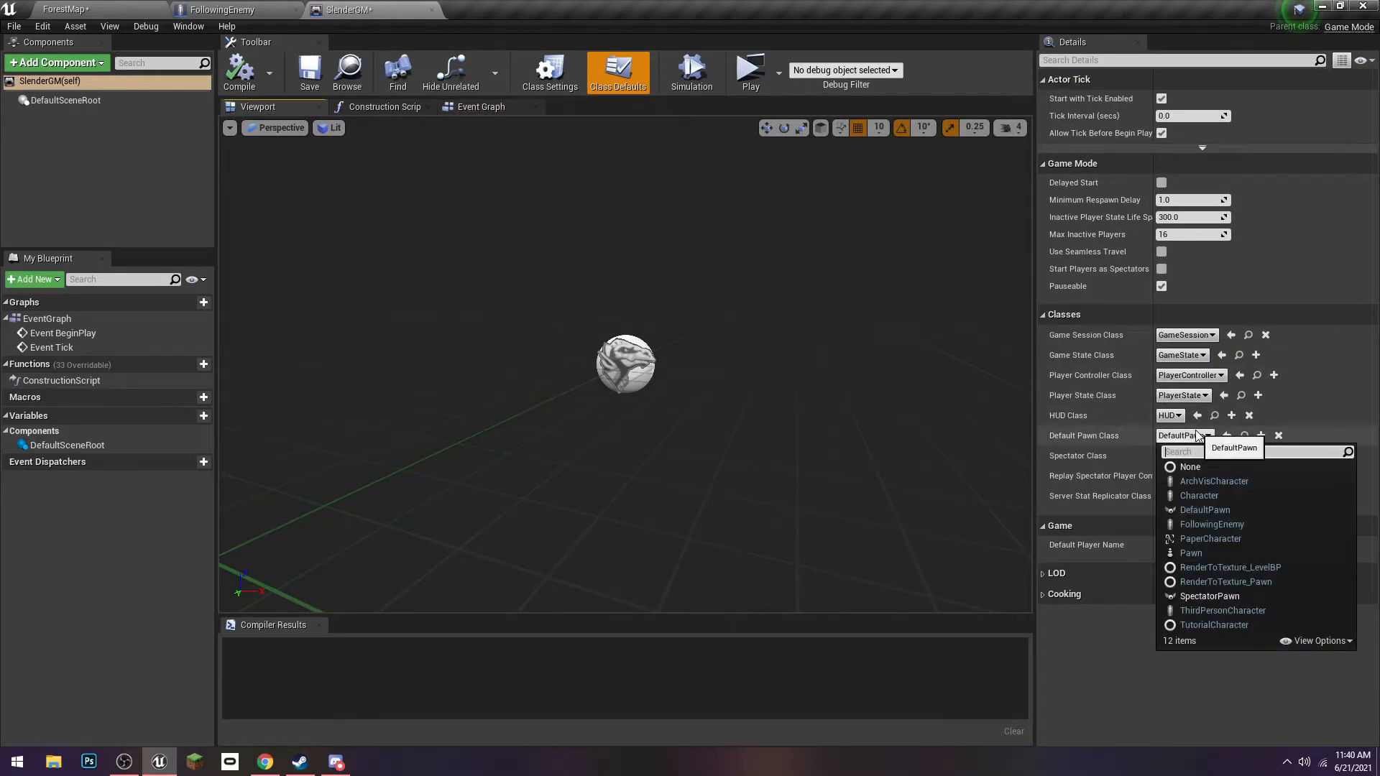
pyautogui.write('third')
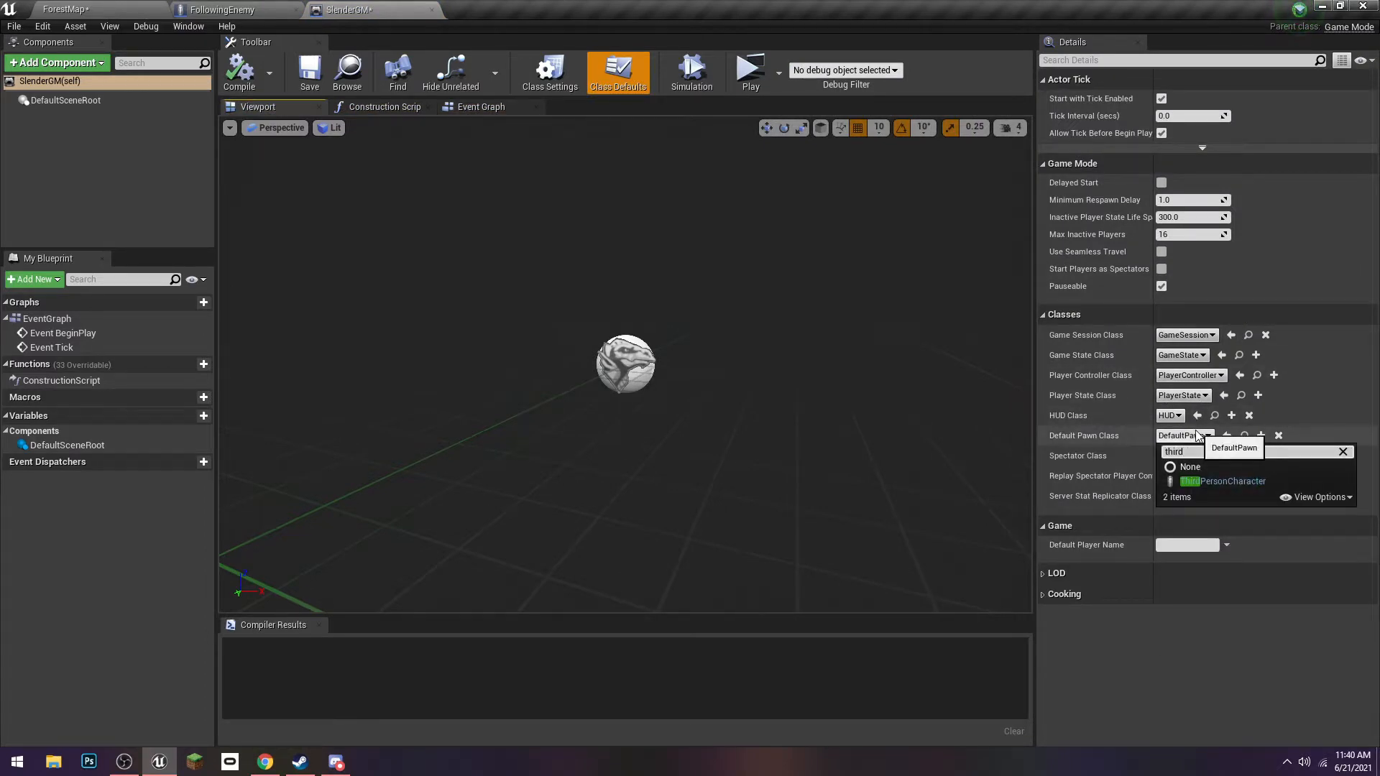
pyautogui.click(1222, 481)
pyautogui.click(240, 71)
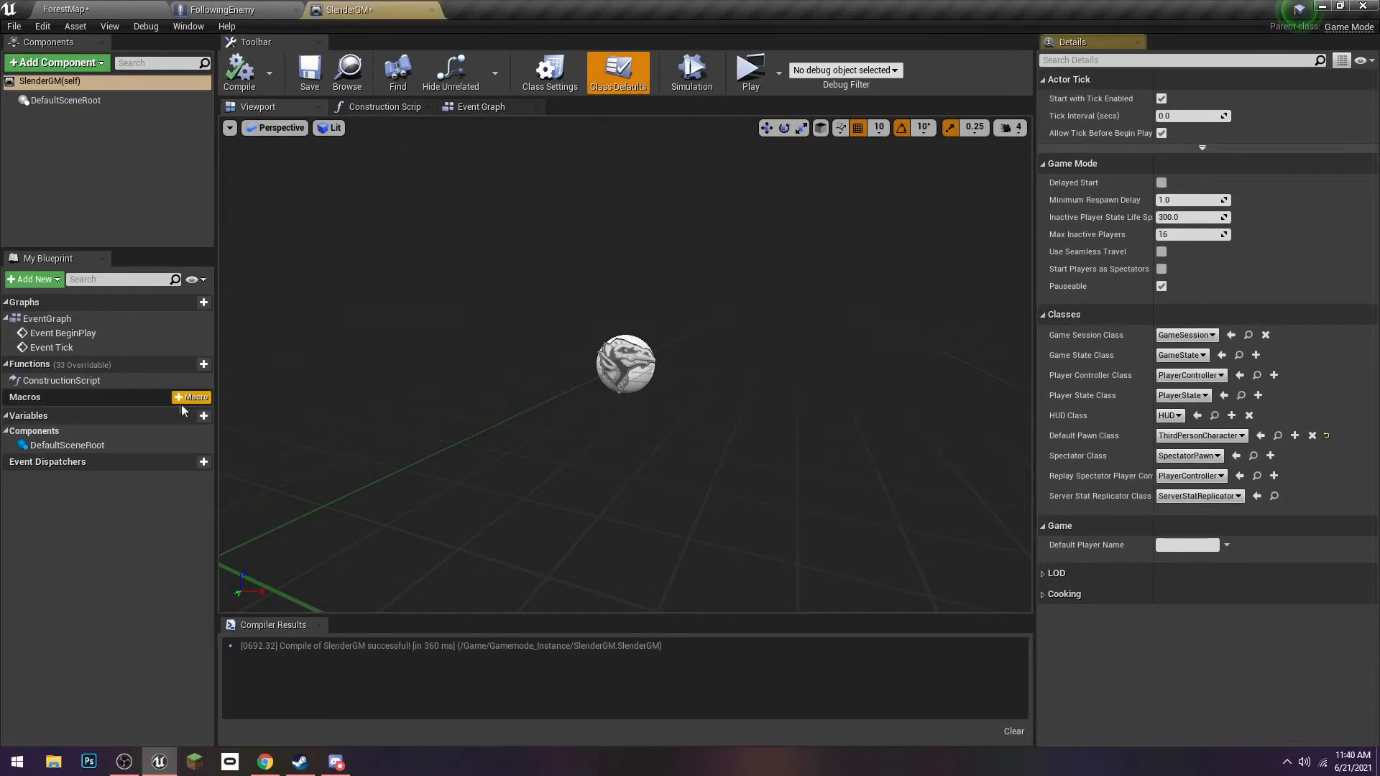
# Add an Integer variable named Pickups to SlenderGM, and compile and save the blueprint
pyautogui.click(204, 415)
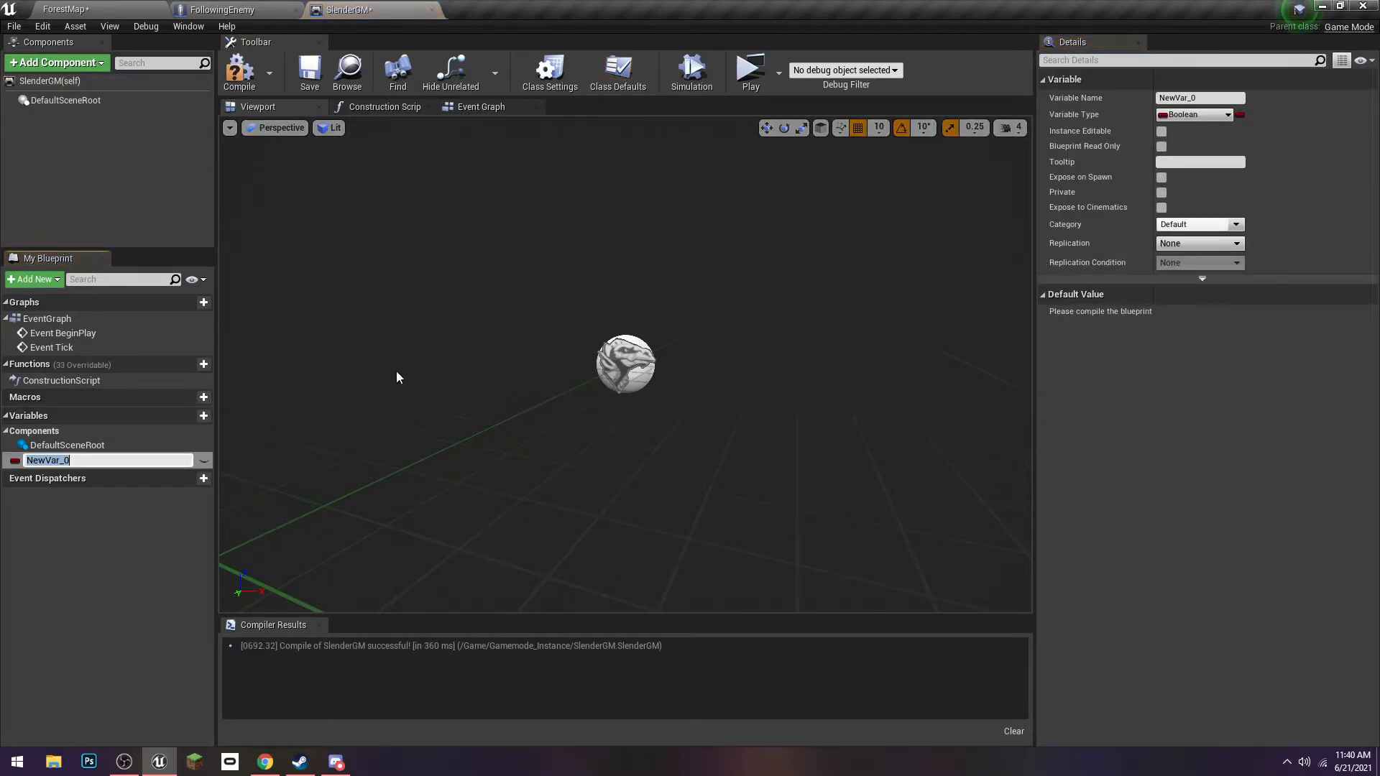
pyautogui.write('Pickups')
pyautogui.press('Return')
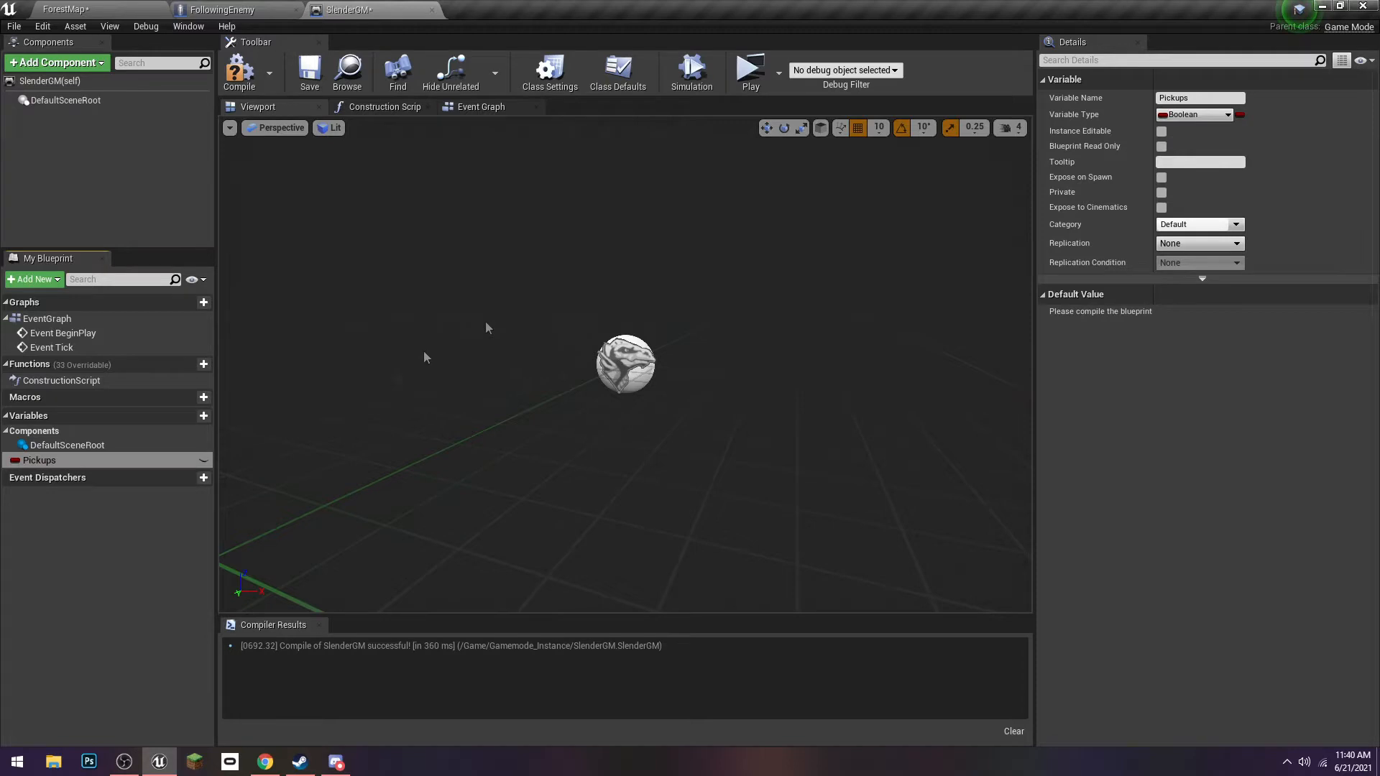
pyautogui.click(1185, 115)
pyautogui.click(1071, 178)
pyautogui.click(239, 72)
pyautogui.click(311, 74)
# In FollowingEnemy's event graph, insert a Sequence node between Event Tick and Cast To ThirdPersonCharacter
pyautogui.click(248, 13)
pyautogui.moveTo(505, 311); pyautogui.dragTo(509, 471, button='right')
pyautogui.scroll(2, 532, 424)
pyautogui.moveTo(568, 391); pyautogui.dragTo(452, 283)
pyautogui.write('sequence')
pyautogui.press('Return')
# Space the cast and AI MoveTo nodes away from the Sequence, and place Get Player Character directly below the cast
pyautogui.moveTo(657, 502); pyautogui.dragTo(468, 493, button='right')
pyautogui.moveTo(467, 494); pyautogui.dragTo(571, 449)
pyautogui.moveTo(532, 503); pyautogui.dragTo(766, 399)
pyautogui.scroll(-4, 538, 390)
pyautogui.moveTo(541, 391); pyautogui.dragTo(557, 354)
pyautogui.click(476, 460)
pyautogui.scroll(4, 475, 456)
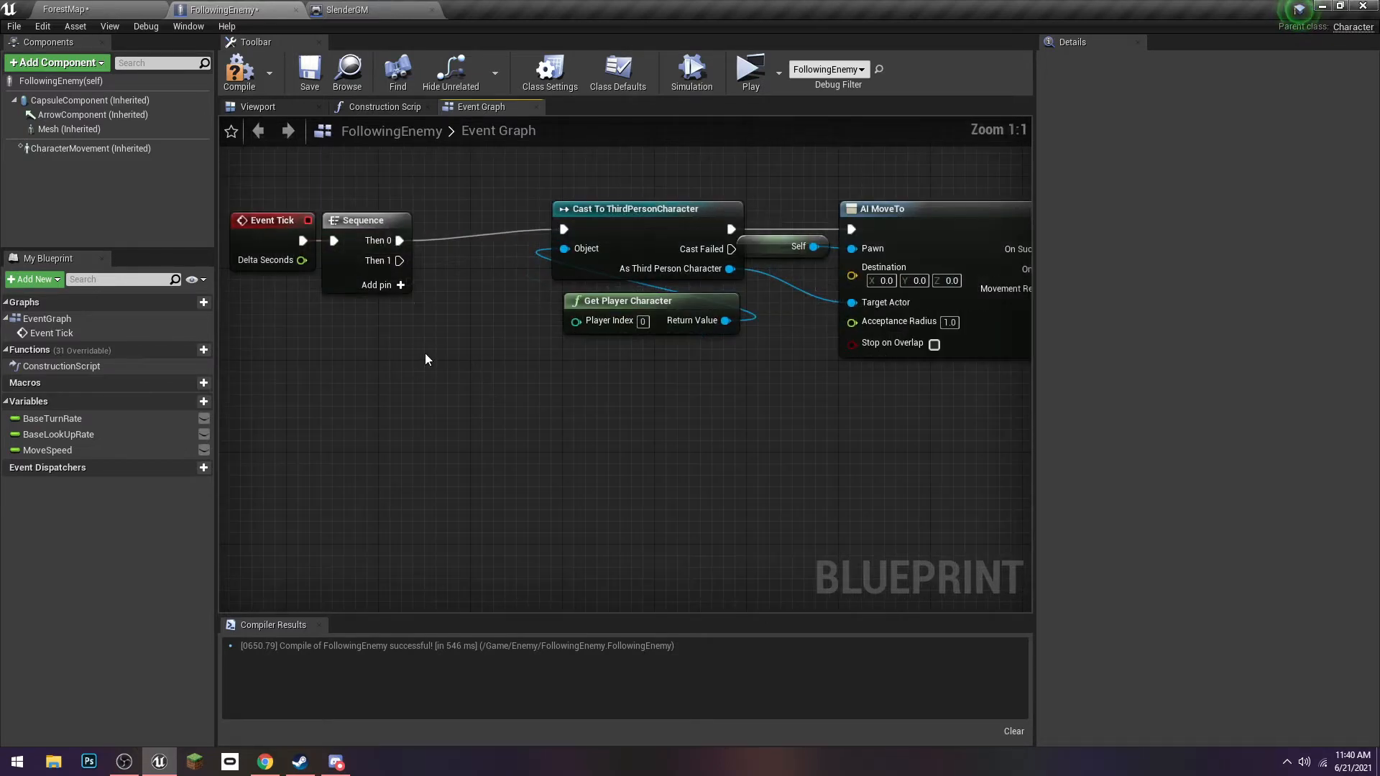
pyautogui.moveTo(550, 340); pyautogui.dragTo(618, 306, button='right')
pyautogui.moveTo(455, 230); pyautogui.dragTo(467, 419)
pyautogui.write('ca')
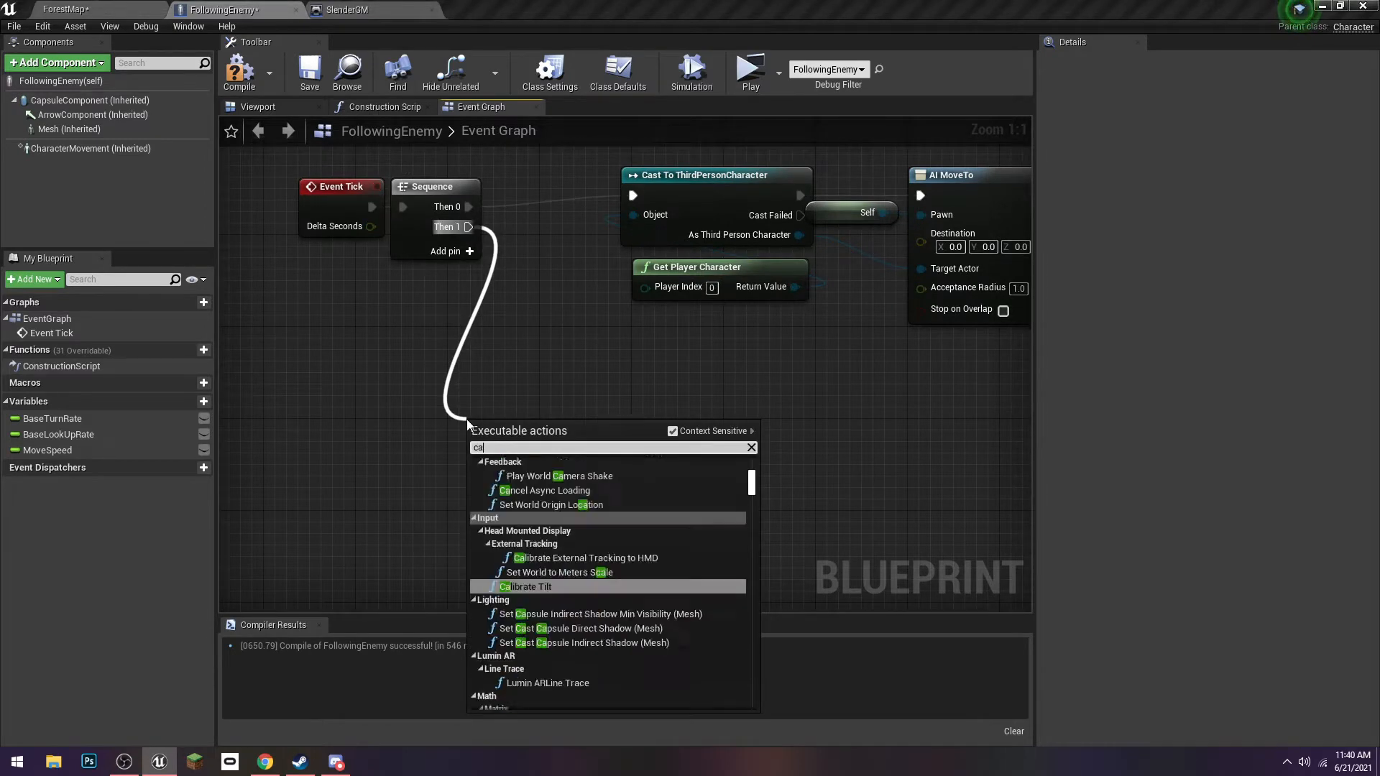
pyautogui.write('st to game mode')
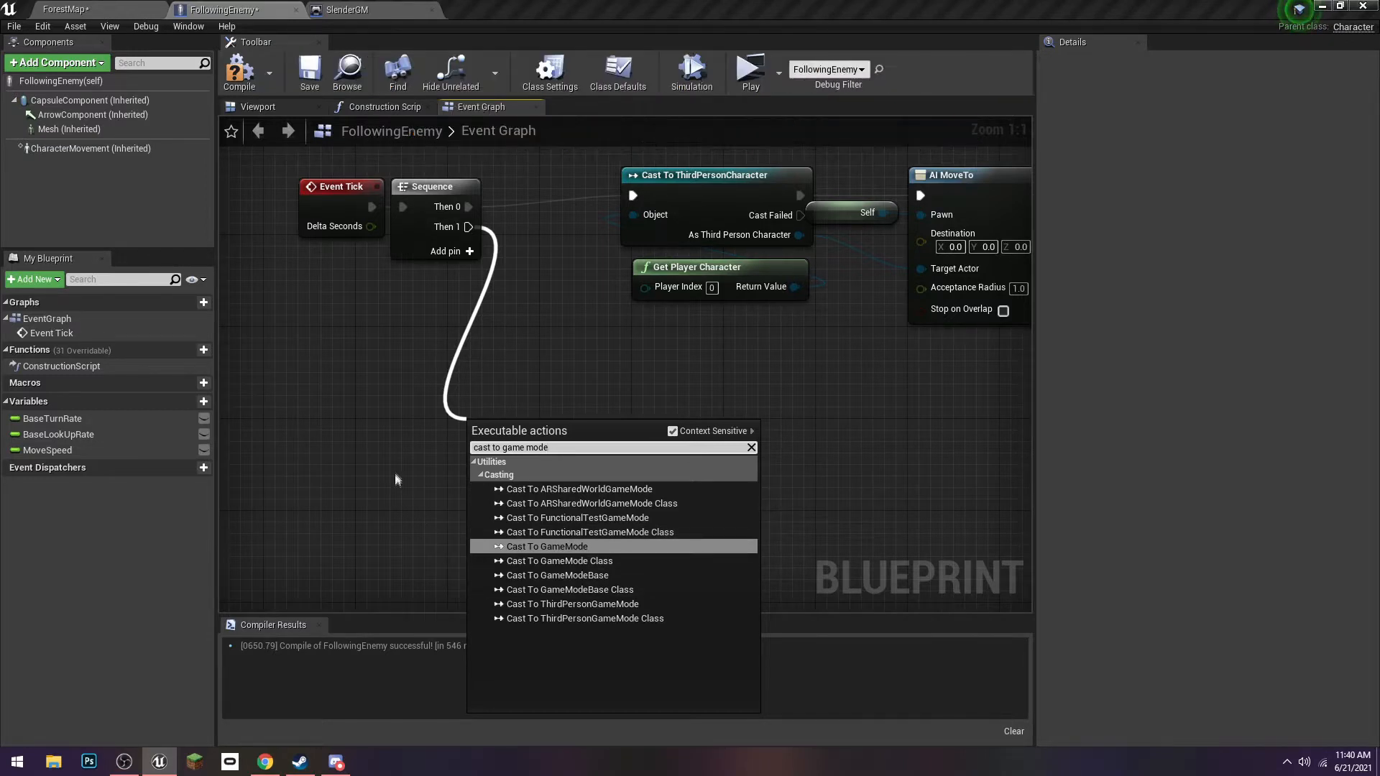
pyautogui.click(427, 348)
# Connect Then 1 of the Sequence to a Cast To SlenderGM node, with Get Game Mode feeding its Object input
pyautogui.moveTo(468, 226); pyautogui.dragTo(498, 357)
pyautogui.write('cast to slende')
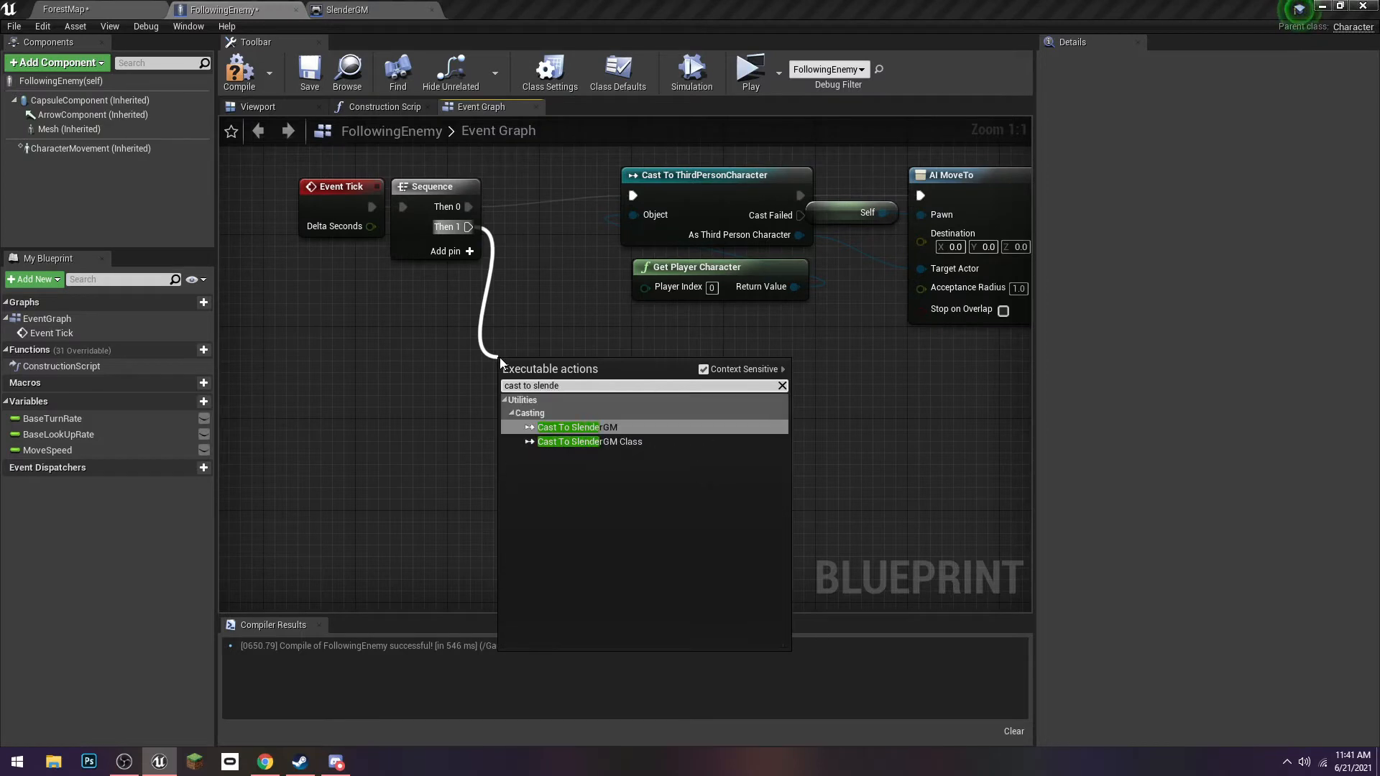
pyautogui.click(600, 442)
pyautogui.moveTo(511, 418); pyautogui.dragTo(470, 489)
pyautogui.write('get game mode')
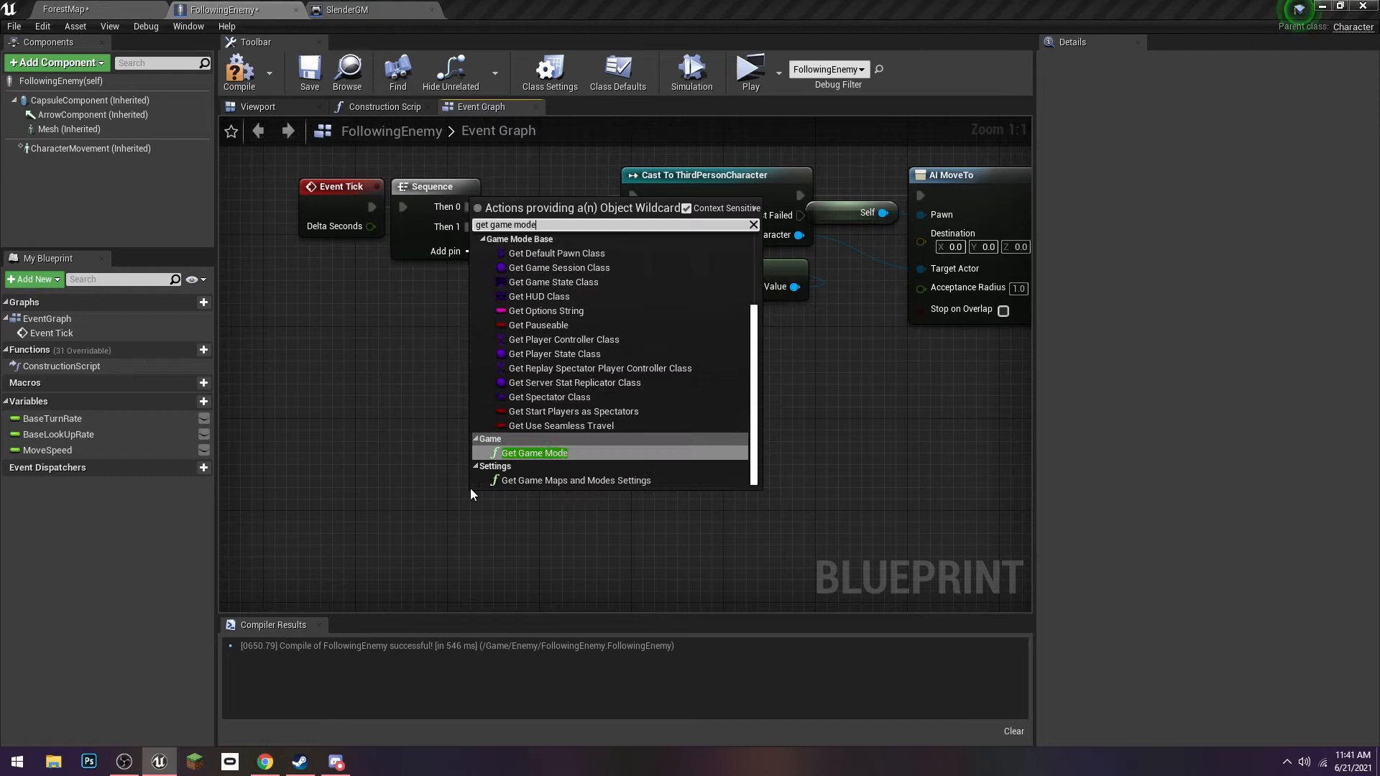
pyautogui.press('Return')
pyautogui.moveTo(484, 501); pyautogui.dragTo(416, 409)
# Add a Pickups getter from the SlenderGM cast's output, and place a MoveSpeed variable node in the graph beyond the cast
pyautogui.moveTo(623, 431); pyautogui.dragTo(710, 454)
pyautogui.write('get pick')
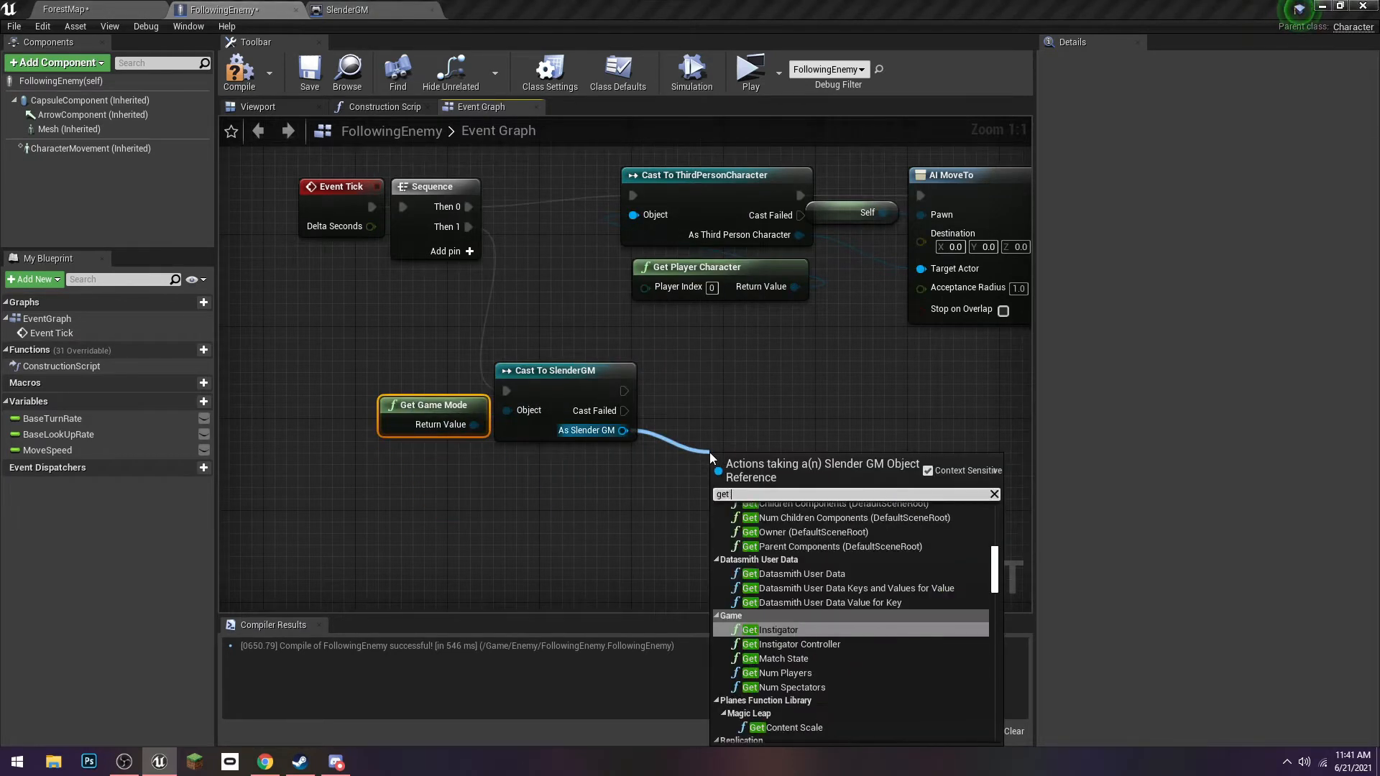
pyautogui.click(782, 535)
pyautogui.moveTo(743, 467); pyautogui.dragTo(442, 364)
pyautogui.moveTo(535, 384); pyautogui.dragTo(409, 465)
pyautogui.click(324, 424)
pyautogui.moveTo(93, 451); pyautogui.dragTo(887, 420)
pyautogui.click(891, 425)
# Delete the Move Speed getter and its Truncate node above the SlenderGM cast
pyautogui.moveTo(886, 419); pyautogui.dragTo(711, 423, button='right')
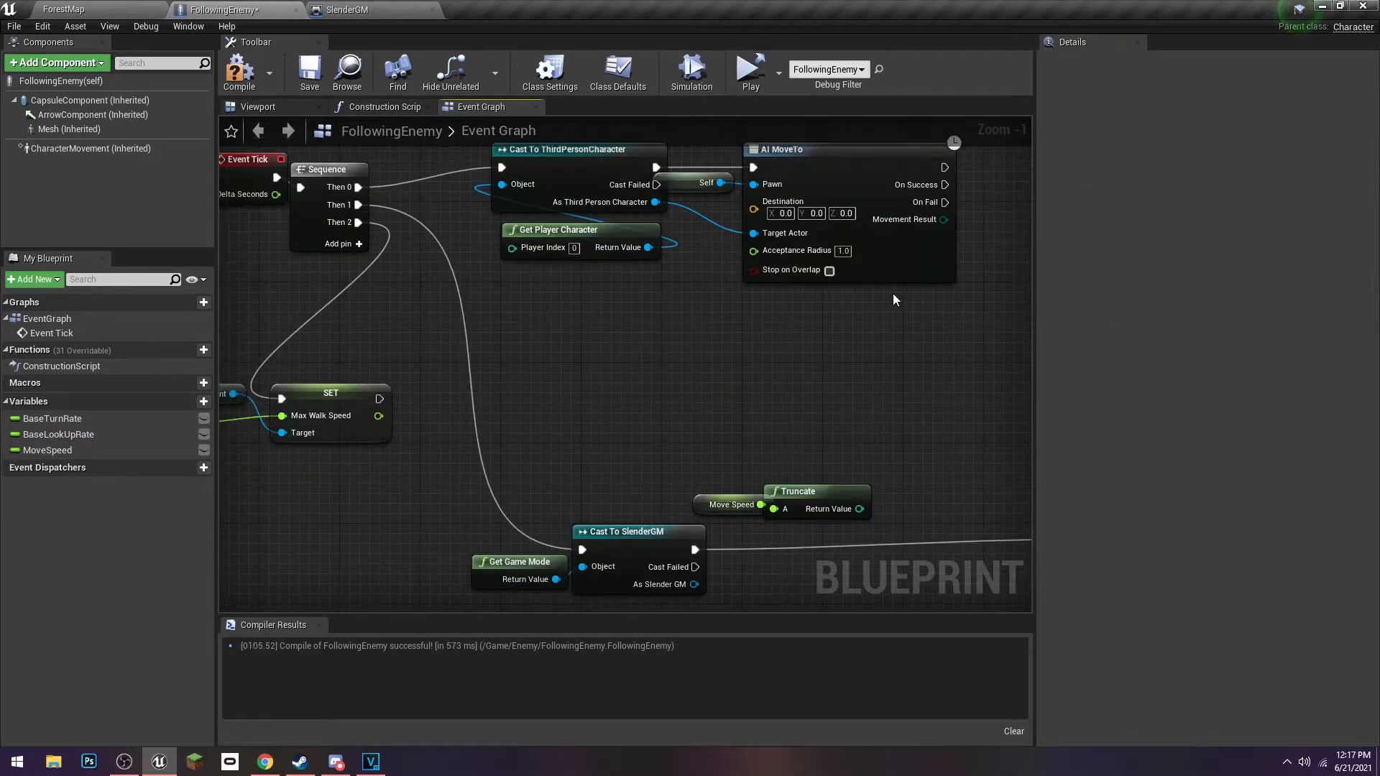
pyautogui.scroll(-2, 496, 373)
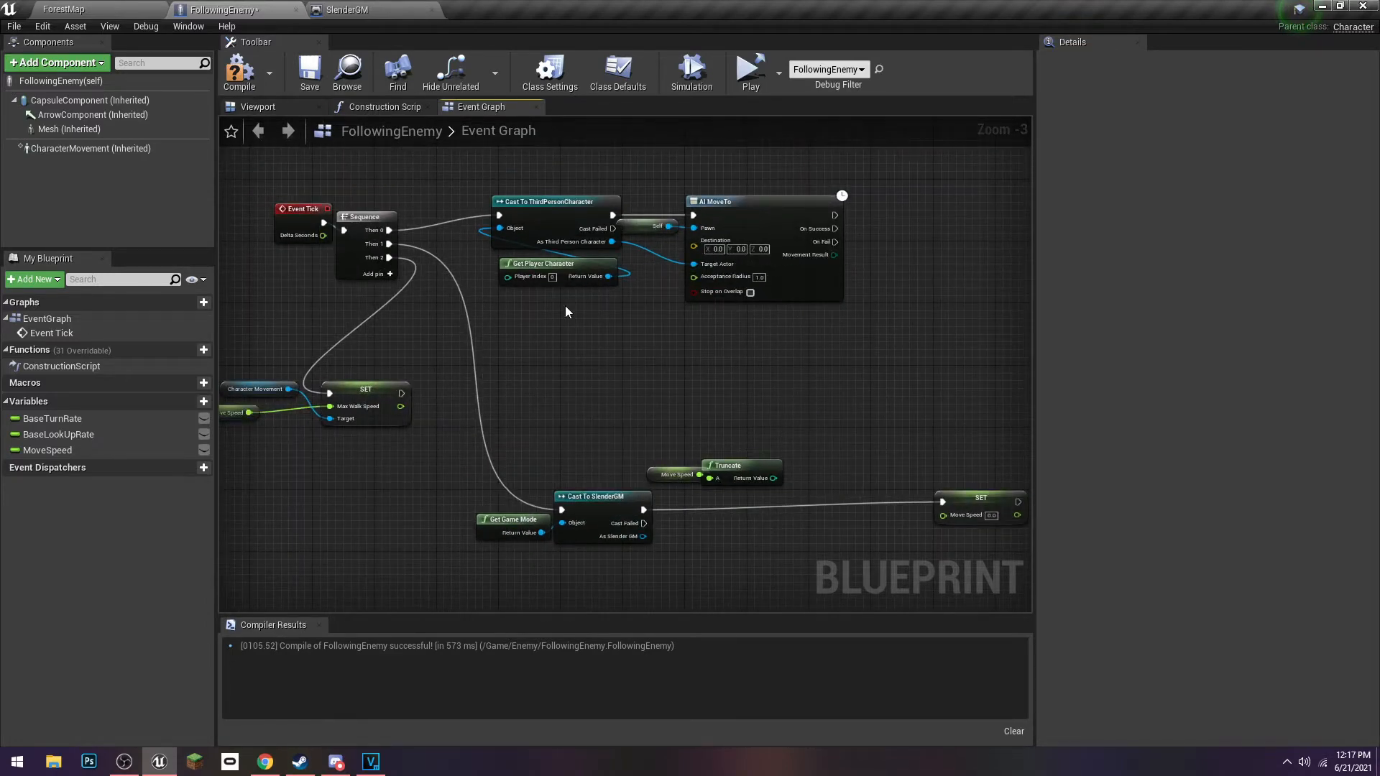
pyautogui.moveTo(789, 438); pyautogui.dragTo(674, 391, button='right')
pyautogui.moveTo(893, 535); pyautogui.dragTo(876, 480)
pyautogui.moveTo(595, 405); pyautogui.dragTo(575, 398)
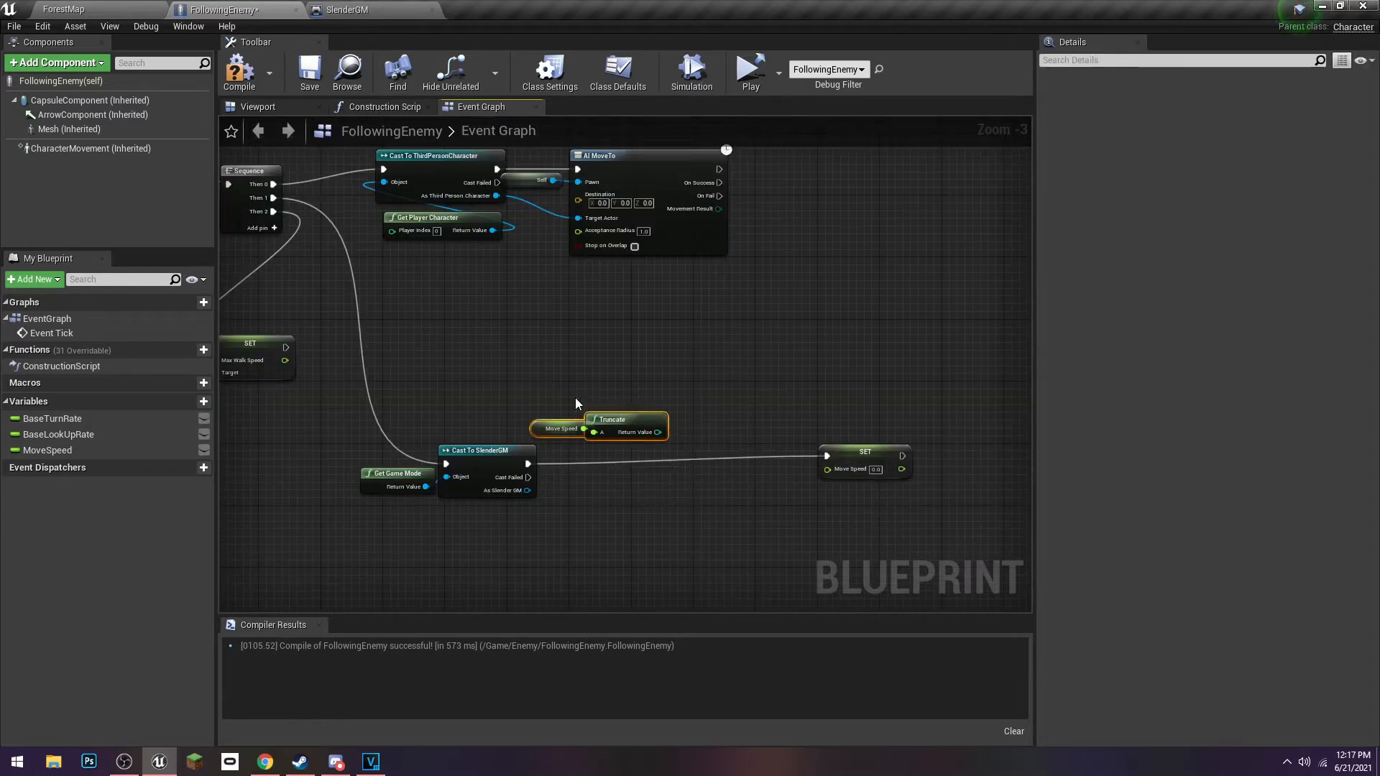
pyautogui.press('Delete')
pyautogui.moveTo(484, 239); pyautogui.dragTo(628, 288, button='right')
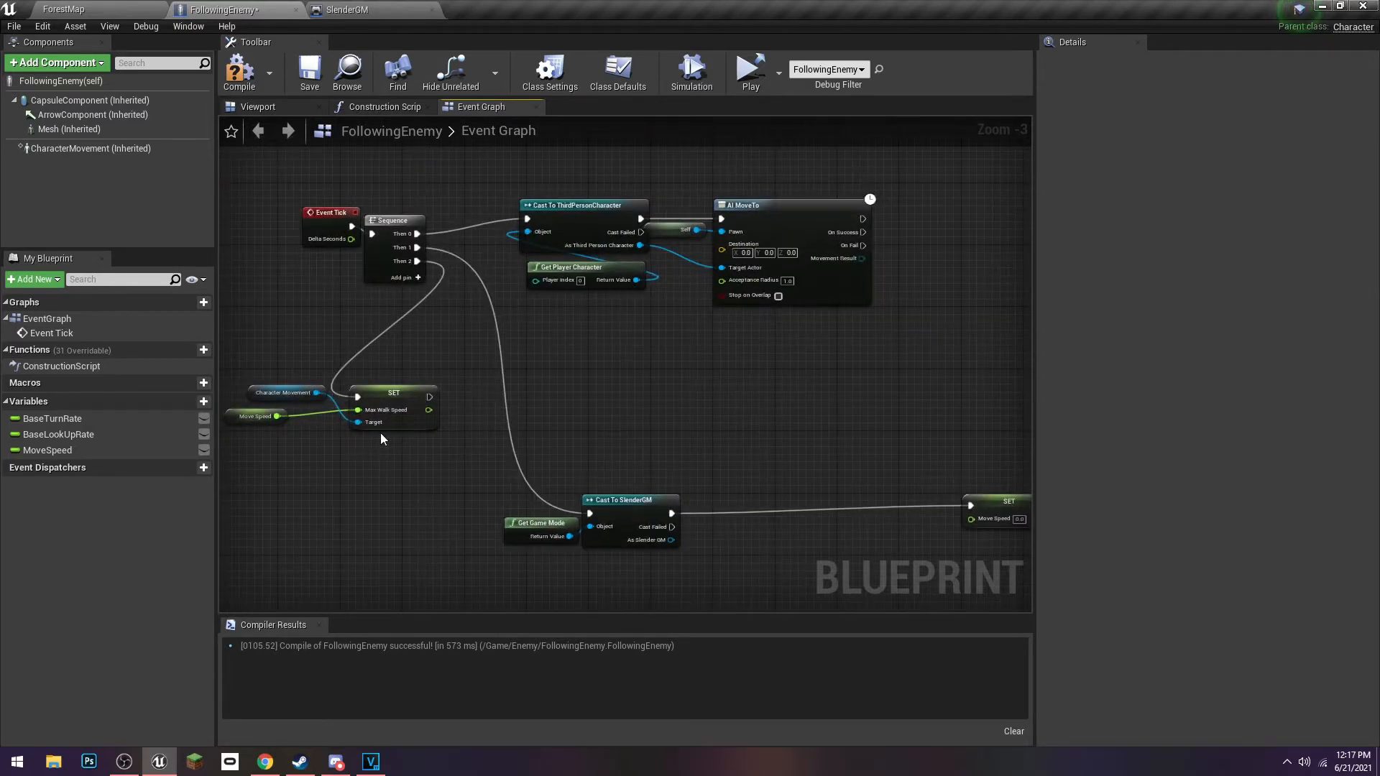
pyautogui.click(346, 11)
pyautogui.click(90, 10)
pyautogui.click(327, 10)
pyautogui.click(248, 10)
# Add a getter for the Pickup? variable from the As Third Person Character output of the cast
pyautogui.moveTo(564, 253); pyautogui.dragTo(562, 226)
pyautogui.moveTo(639, 245); pyautogui.dragTo(632, 437)
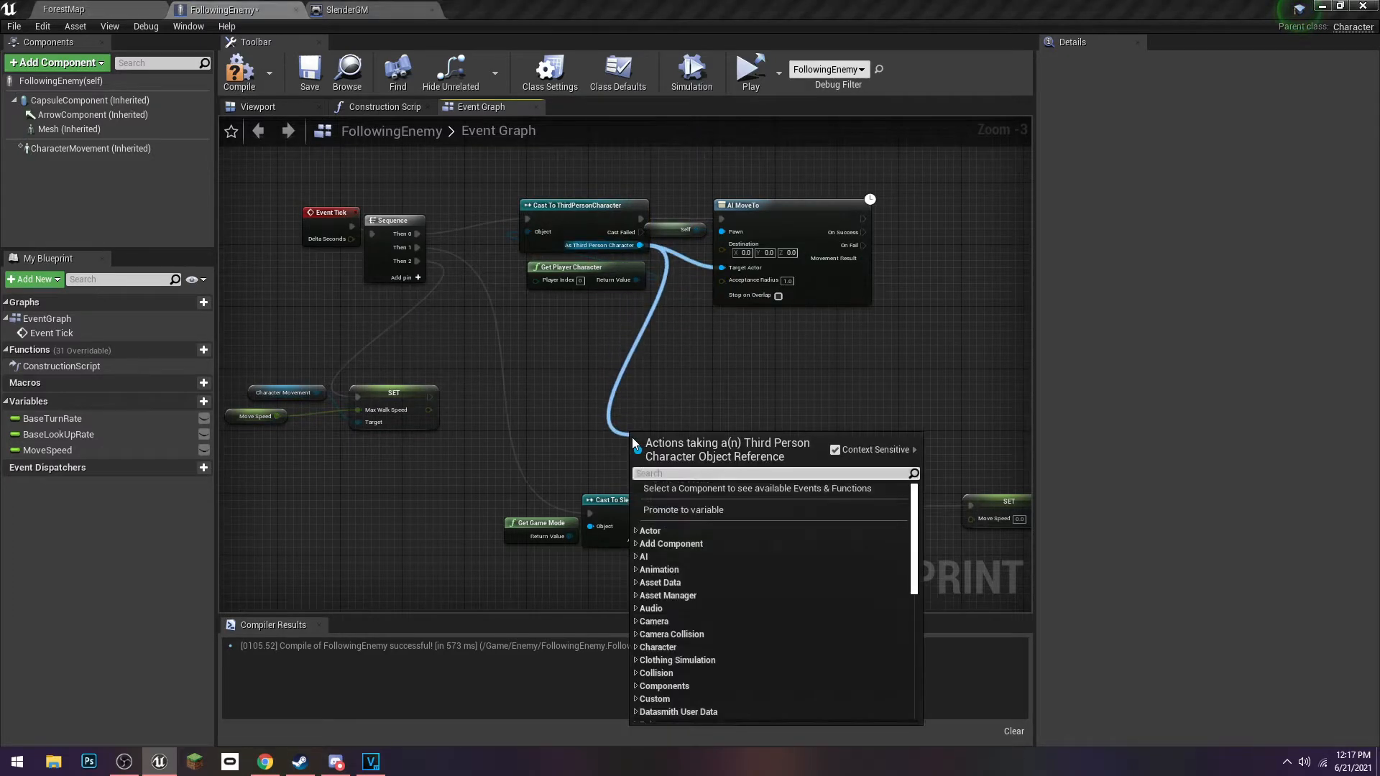
pyautogui.write('pick')
pyautogui.click(686, 515)
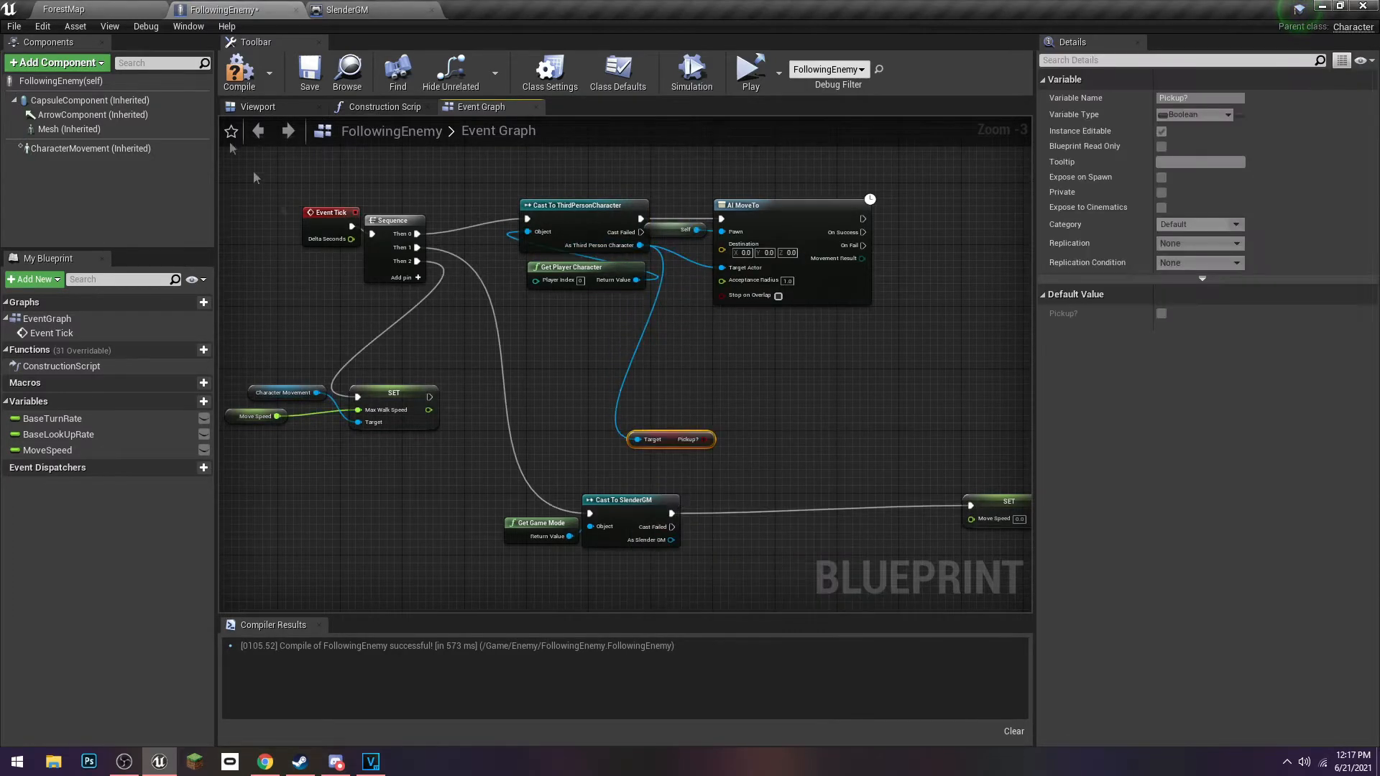
# Open the ThirdPersonCharacter blueprint and examine the node chain driven by its F key event
pyautogui.click(63, 8)
pyautogui.write('third')
pyautogui.doubleClick(186, 641)
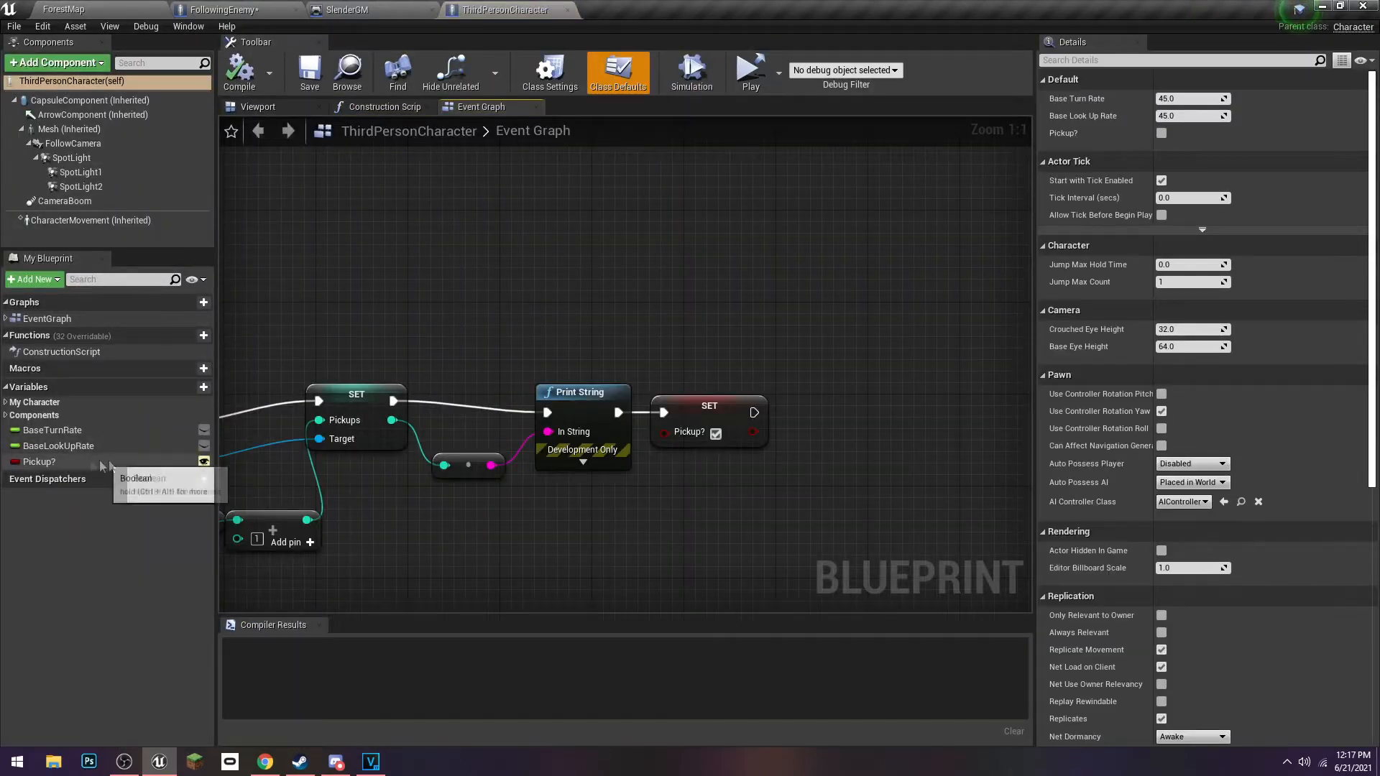
pyautogui.scroll(-3, 379, 519)
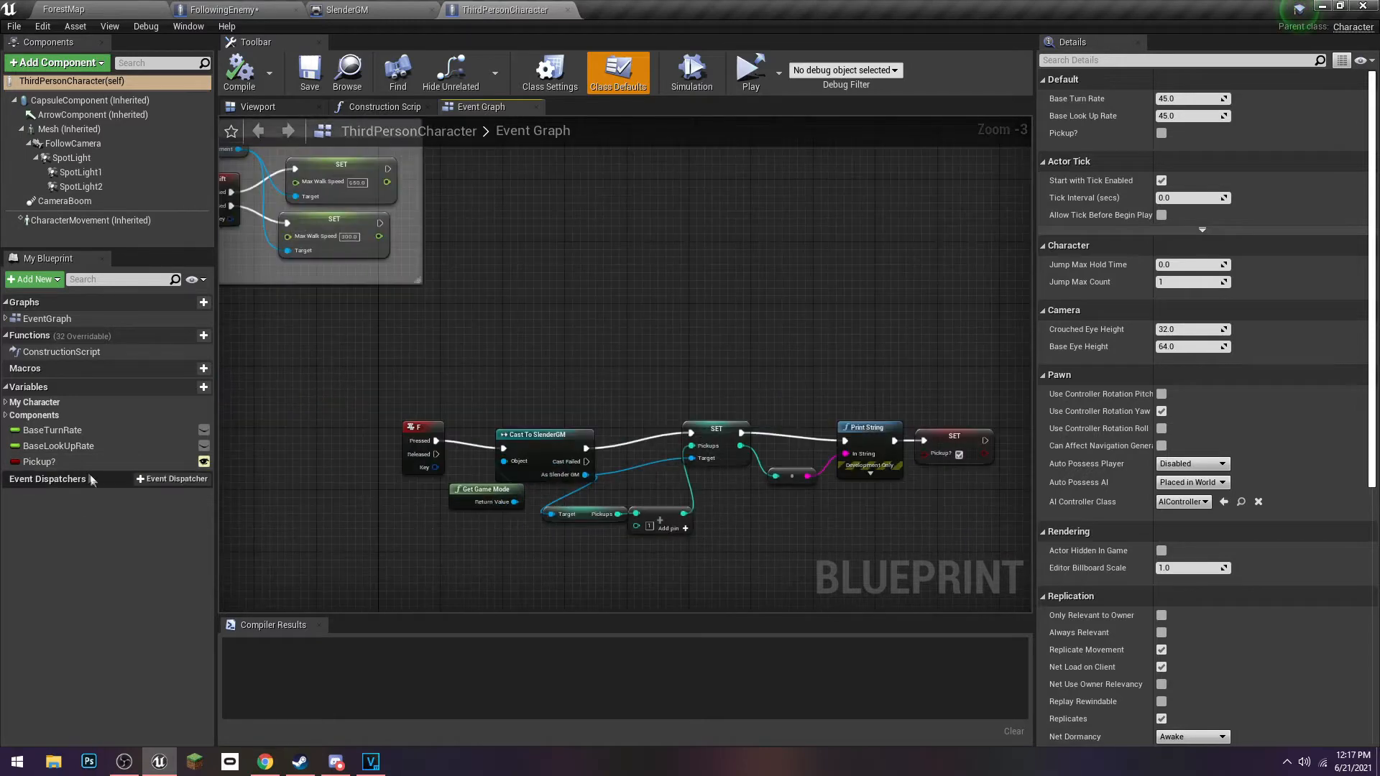
pyautogui.scroll(2, 378, 472)
pyautogui.click(350, 404)
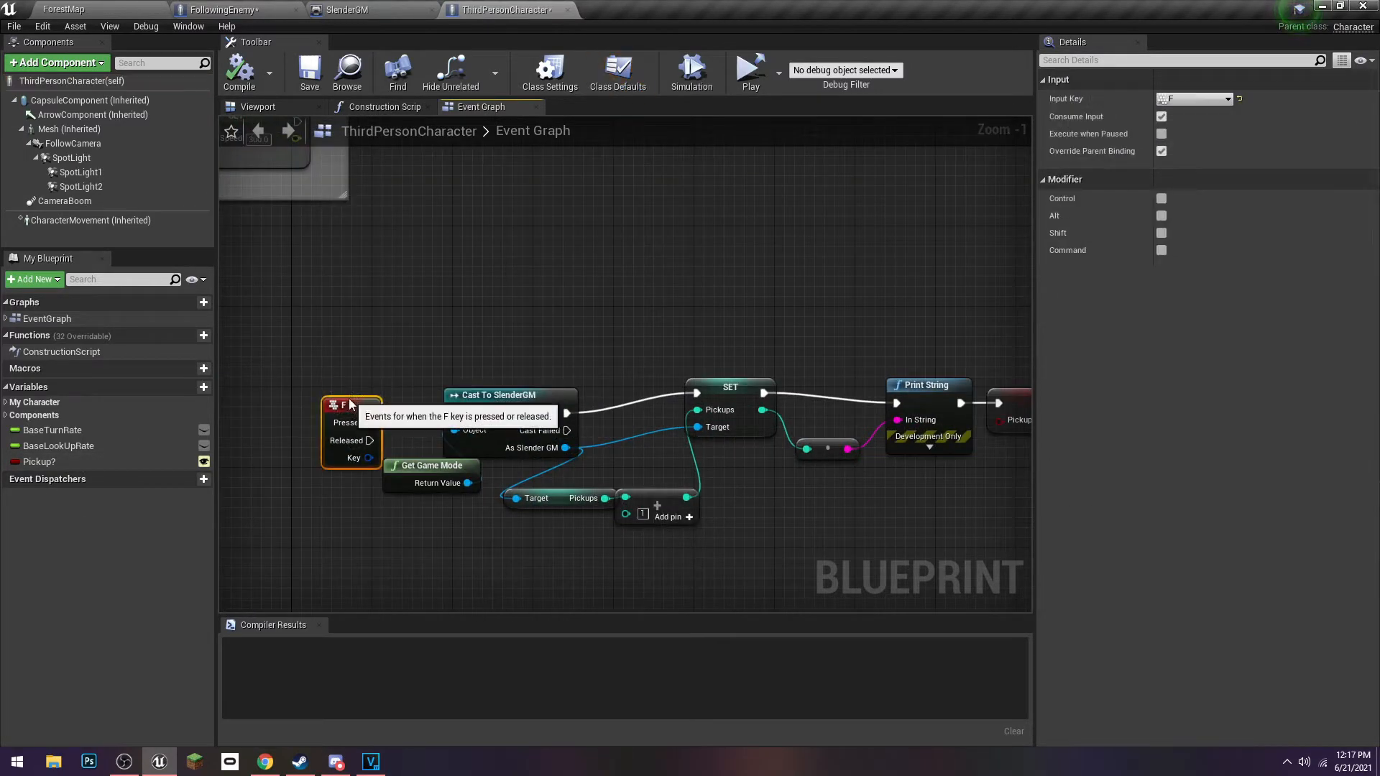
pyautogui.moveTo(436, 378); pyautogui.dragTo(388, 339, button='right')
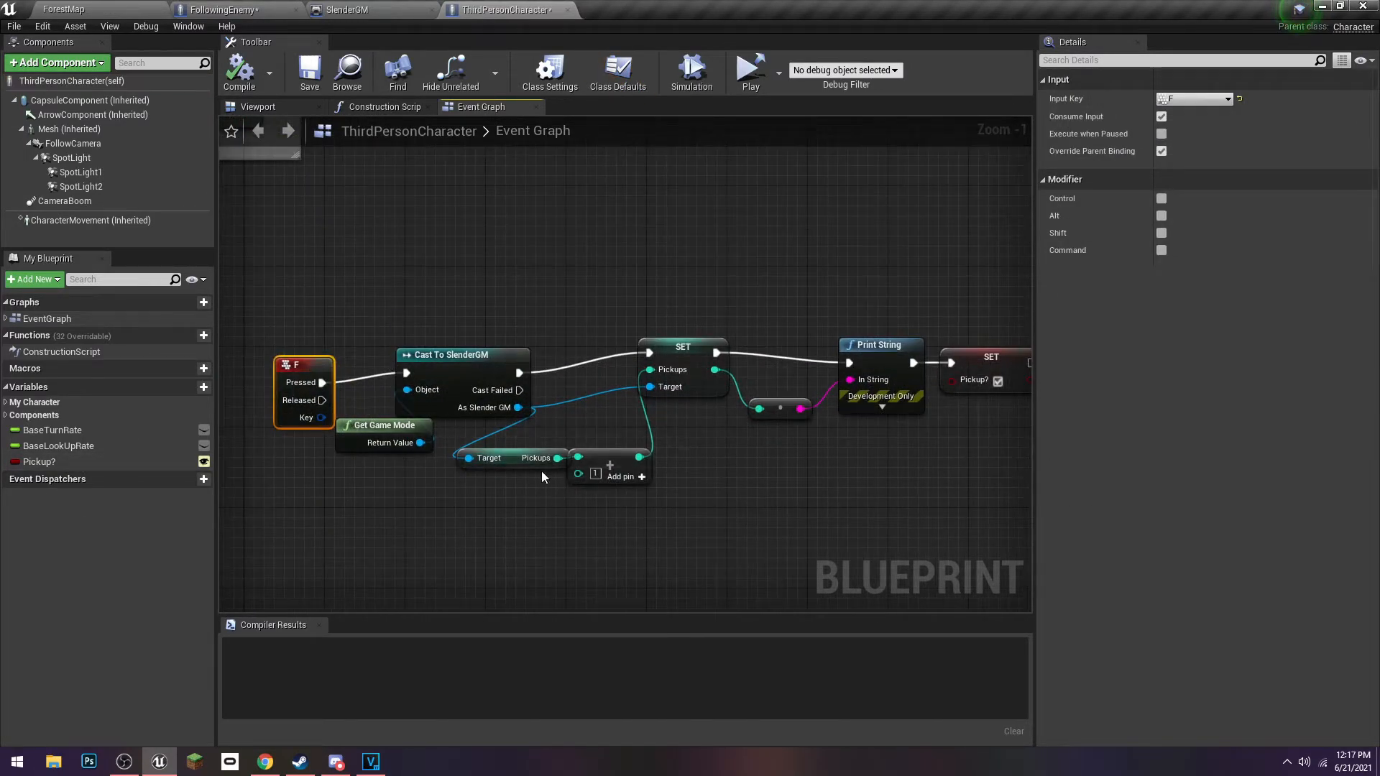
# Review the F key pickup chain in ThirdPersonCharacter and compile the blueprint
pyautogui.click(696, 476)
pyautogui.moveTo(953, 423); pyautogui.dragTo(829, 432, button='right')
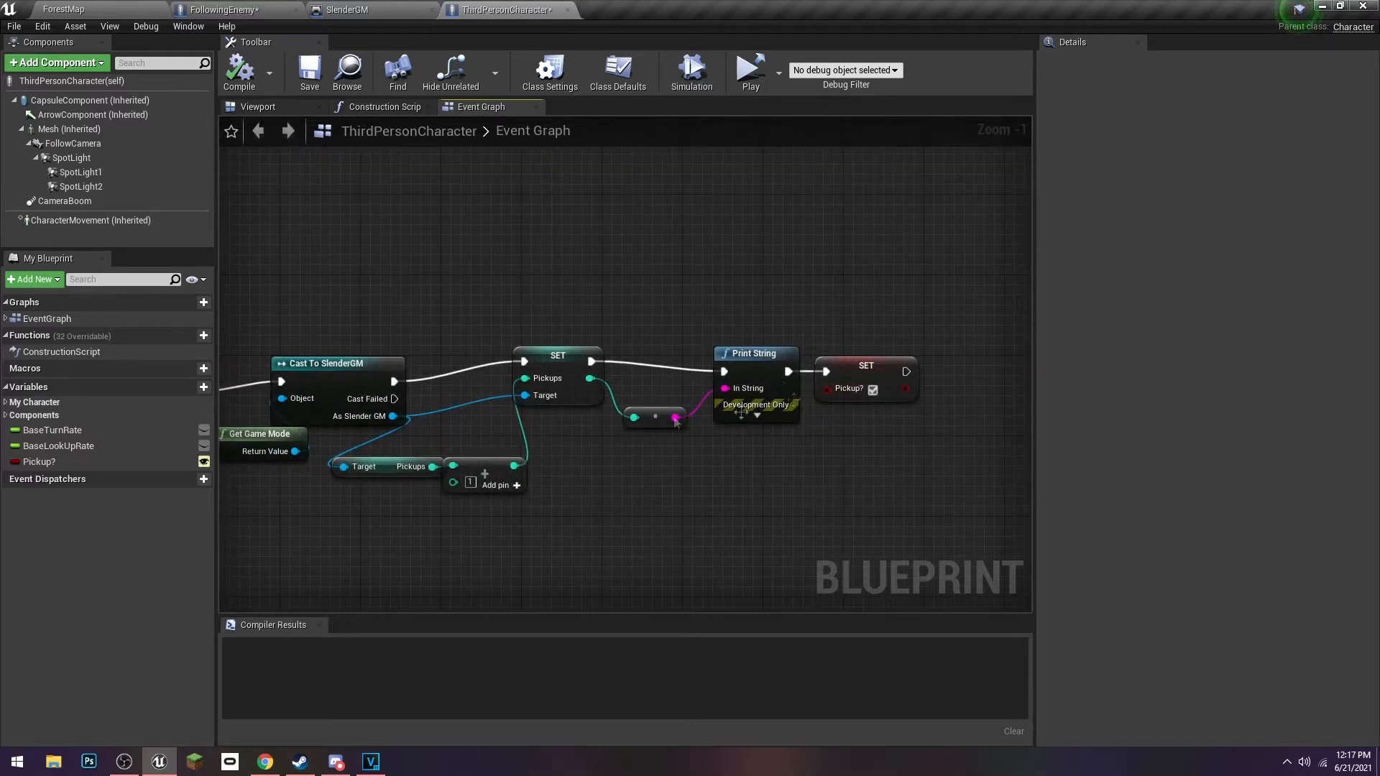
pyautogui.moveTo(601, 452); pyautogui.dragTo(723, 458, button='right')
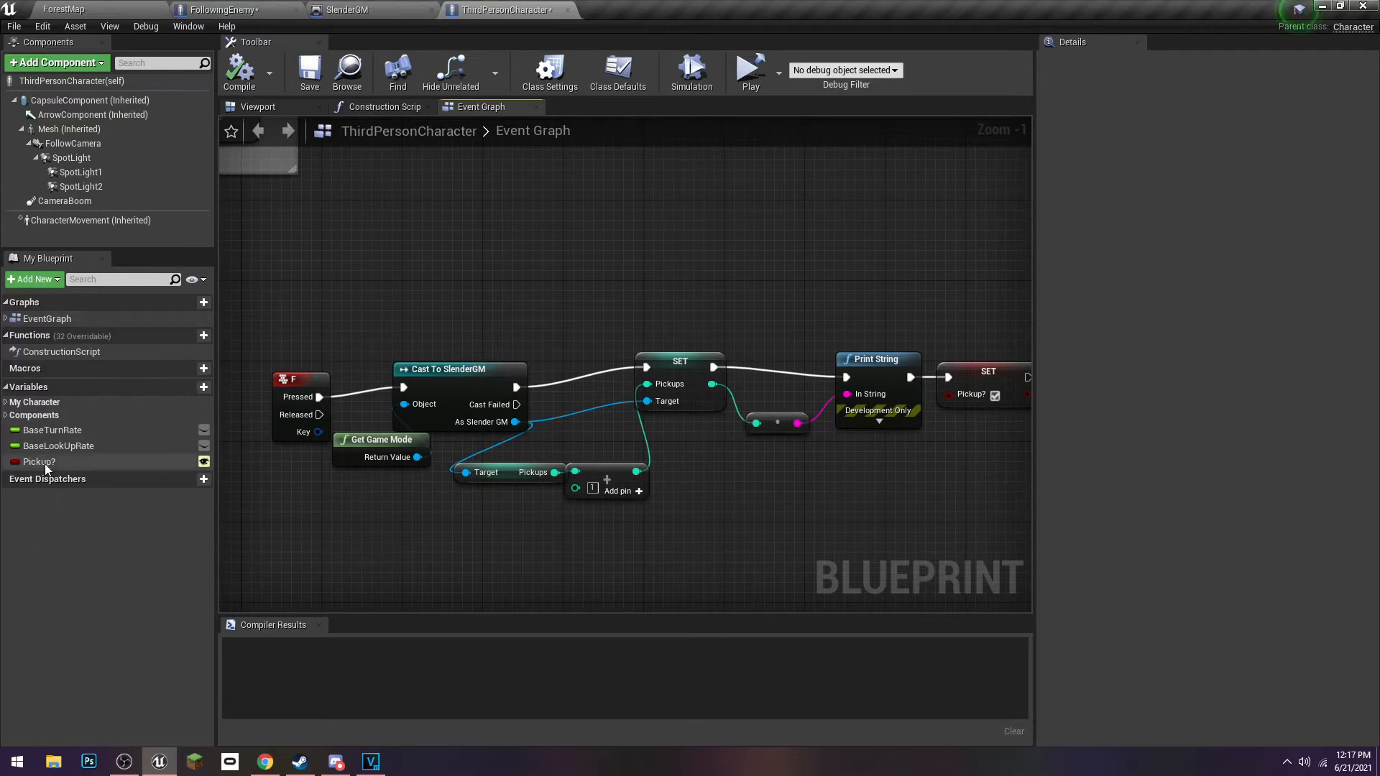
pyautogui.moveTo(587, 197); pyautogui.dragTo(456, 222, button='right')
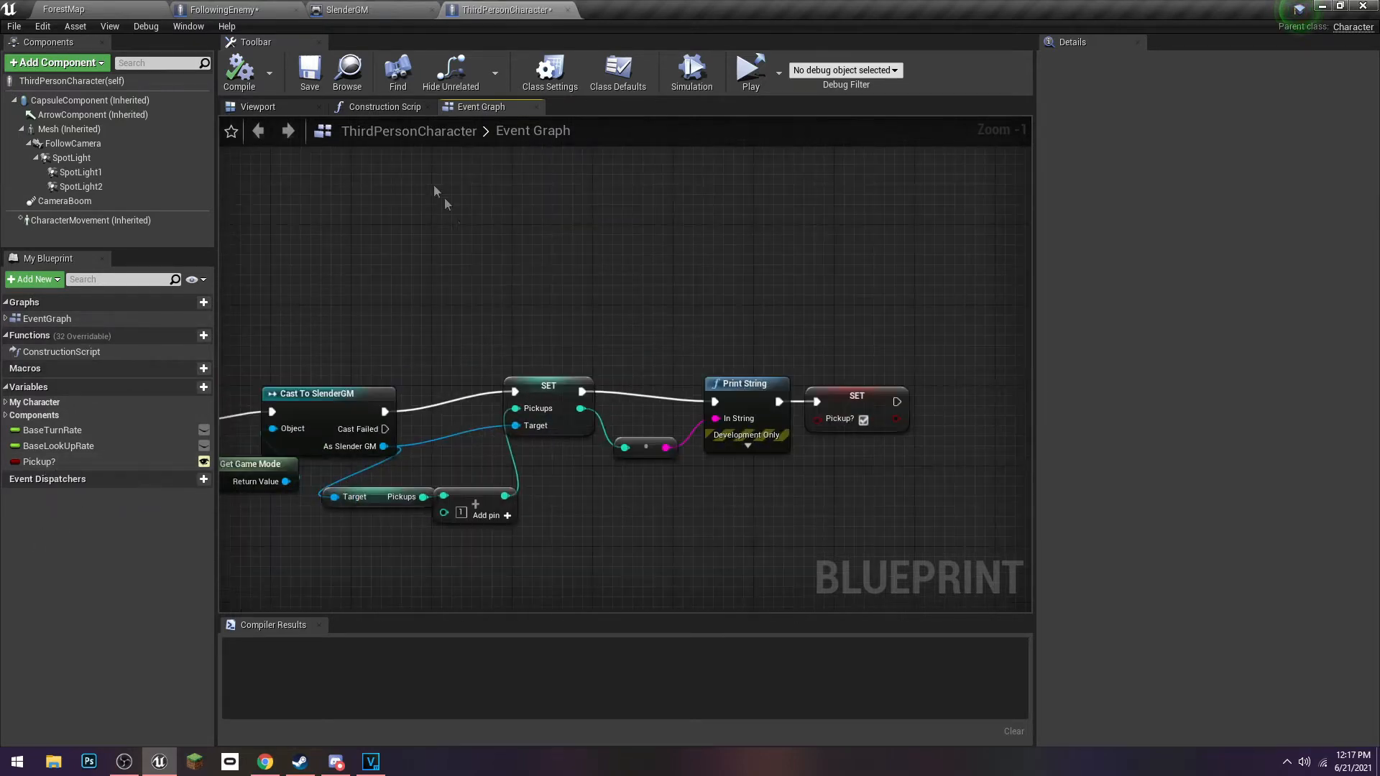
pyautogui.click(239, 69)
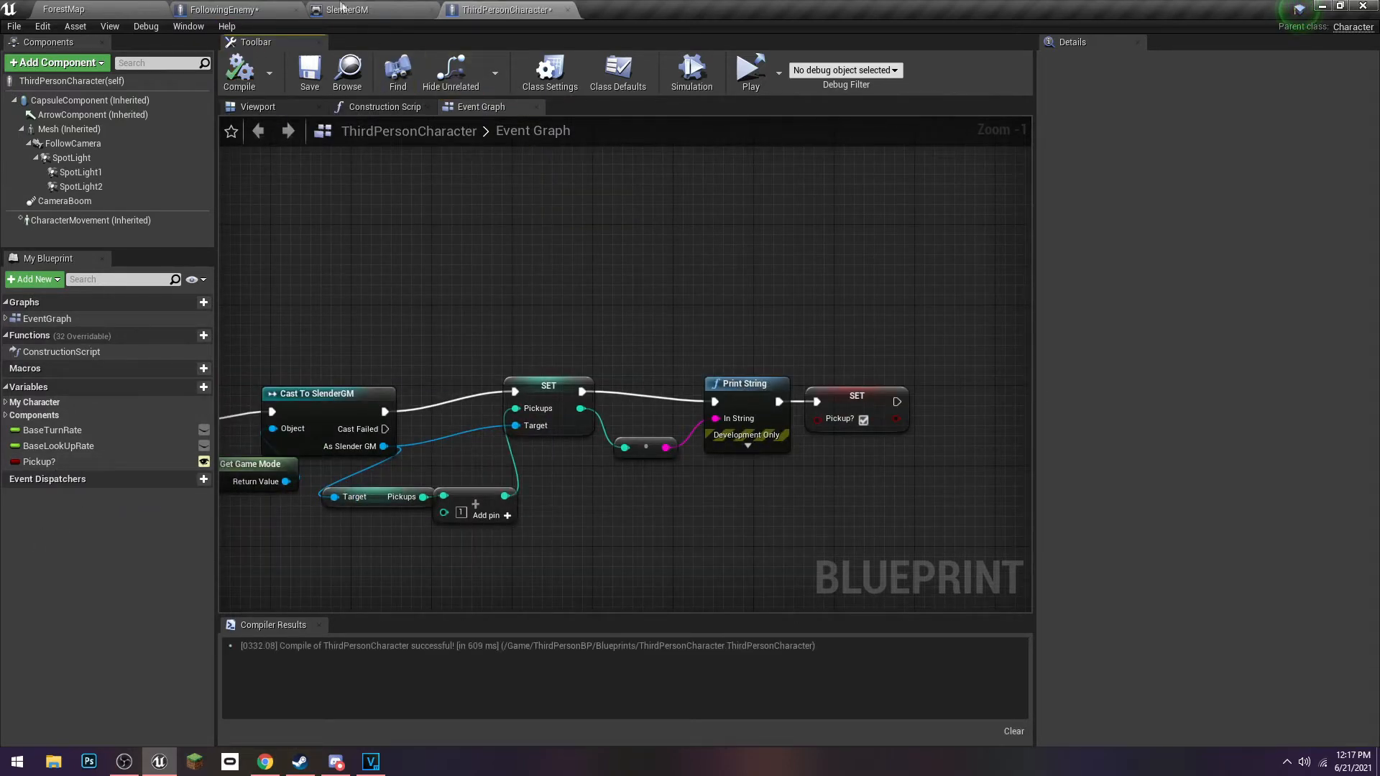
# In FollowingEnemy, delete the Move Speed getter feeding Max Walk Speed and remove the MoveSpeed variable from the blueprint
pyautogui.click(347, 10)
pyautogui.click(285, 6)
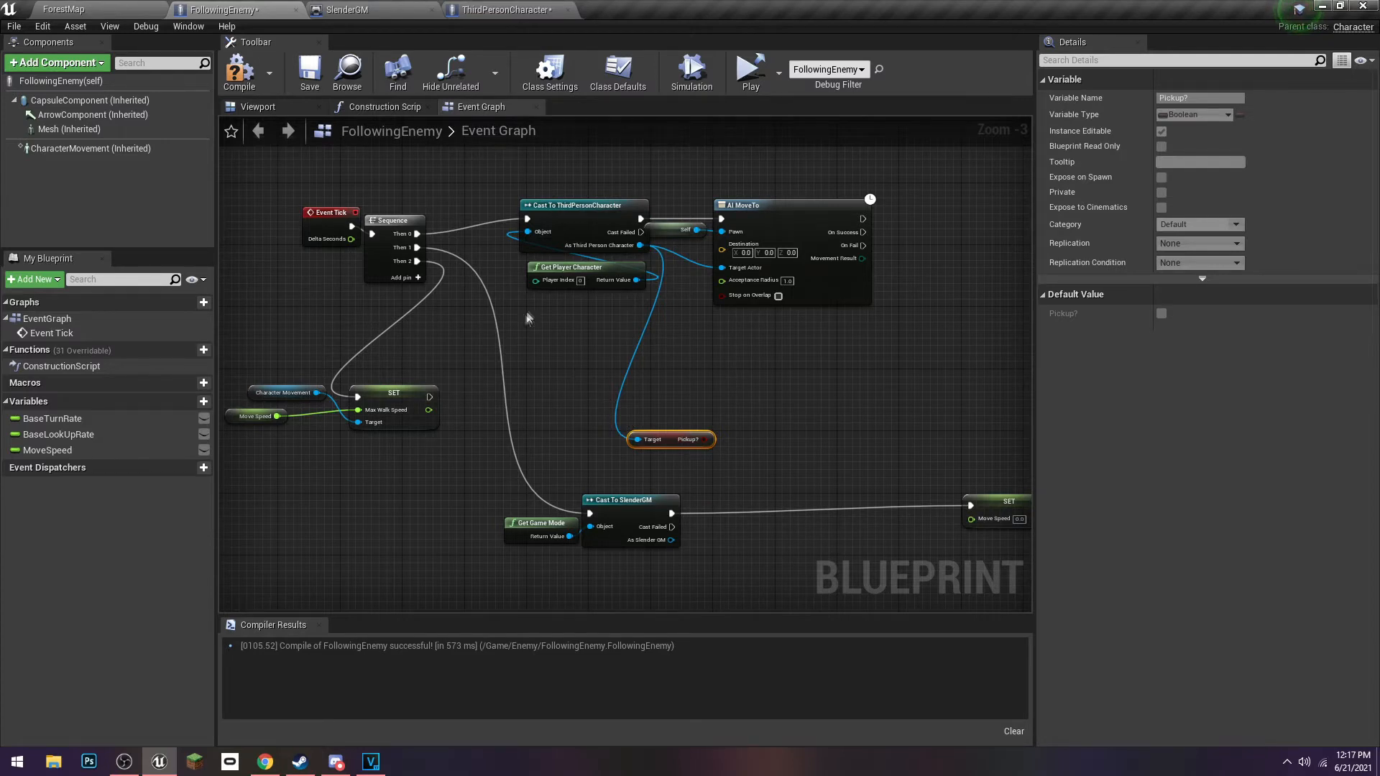
pyautogui.moveTo(512, 345); pyautogui.dragTo(533, 328, button='right')
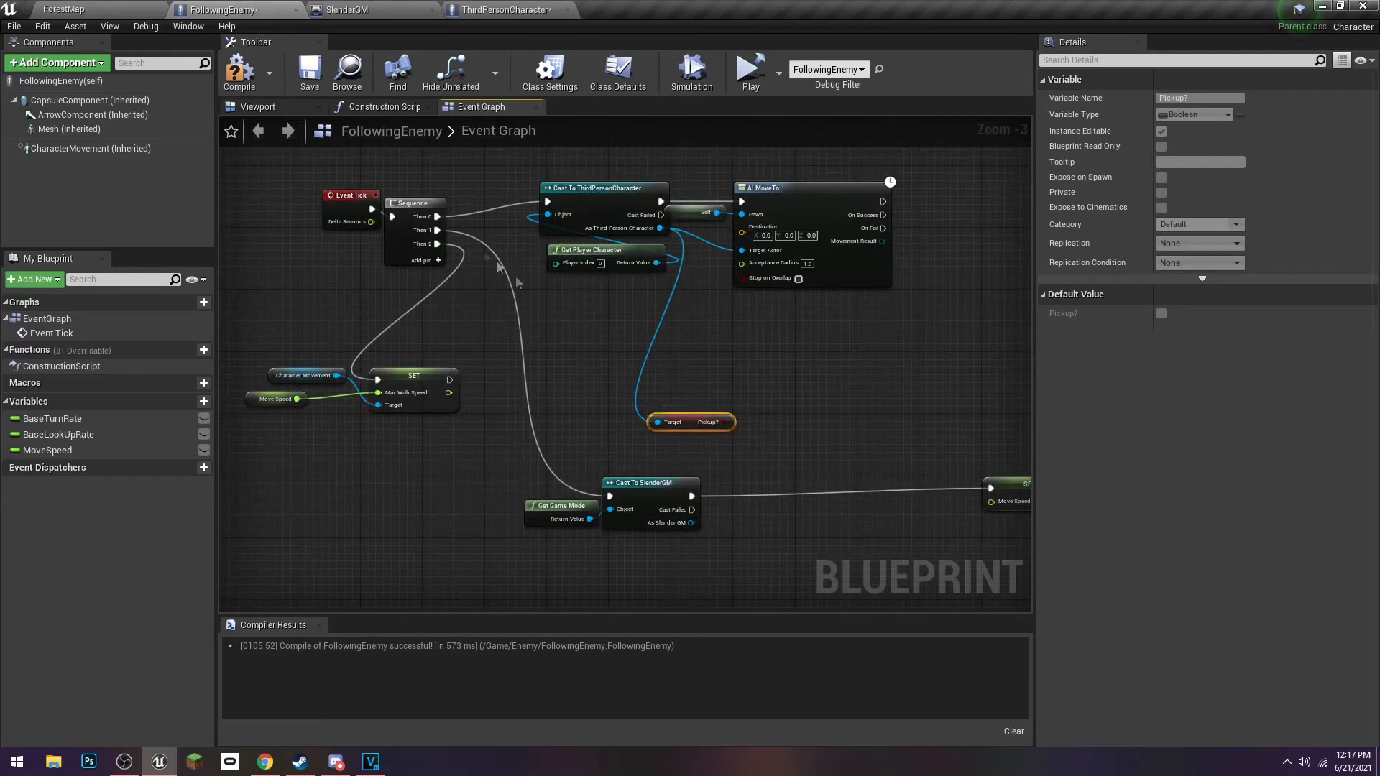
pyautogui.moveTo(624, 392); pyautogui.dragTo(624, 380, button='right')
pyautogui.click(98, 452)
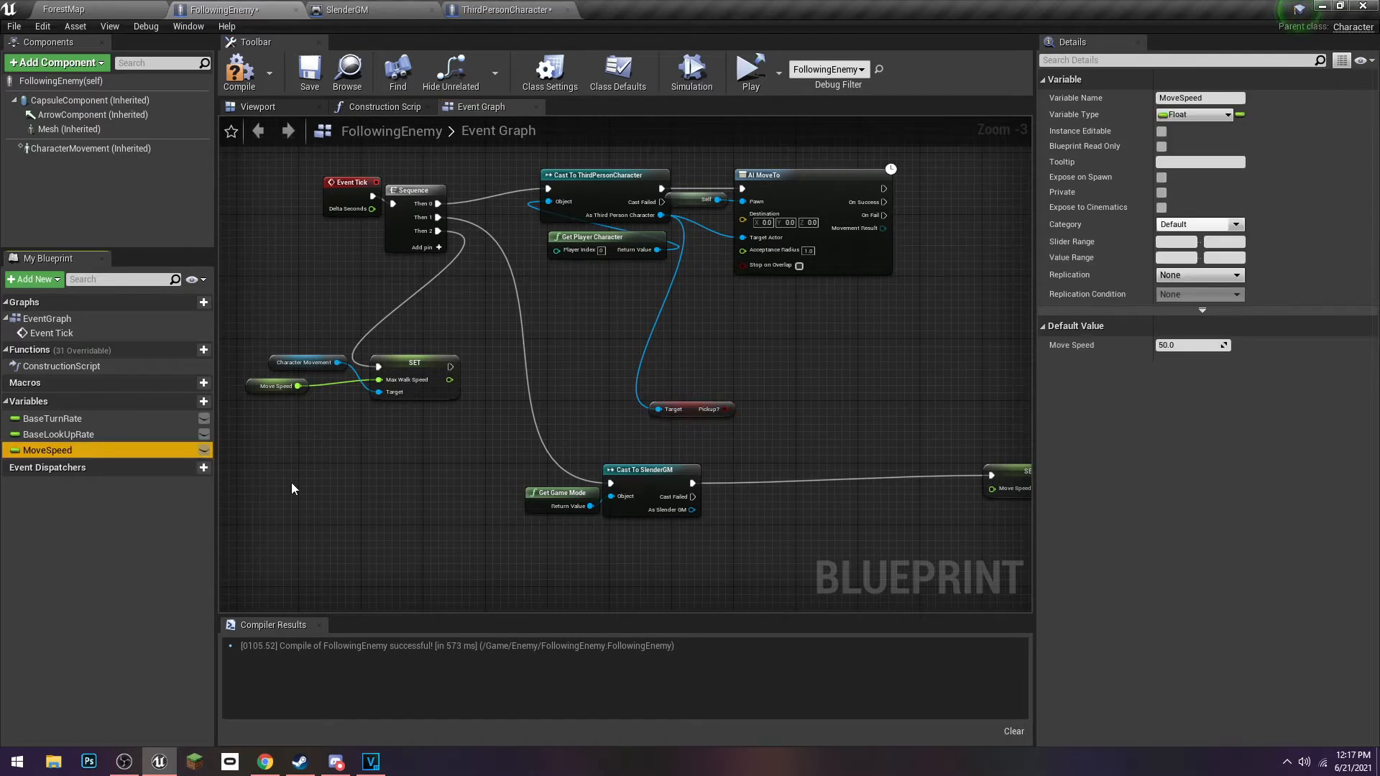
pyautogui.click(251, 387)
pyautogui.press('Delete')
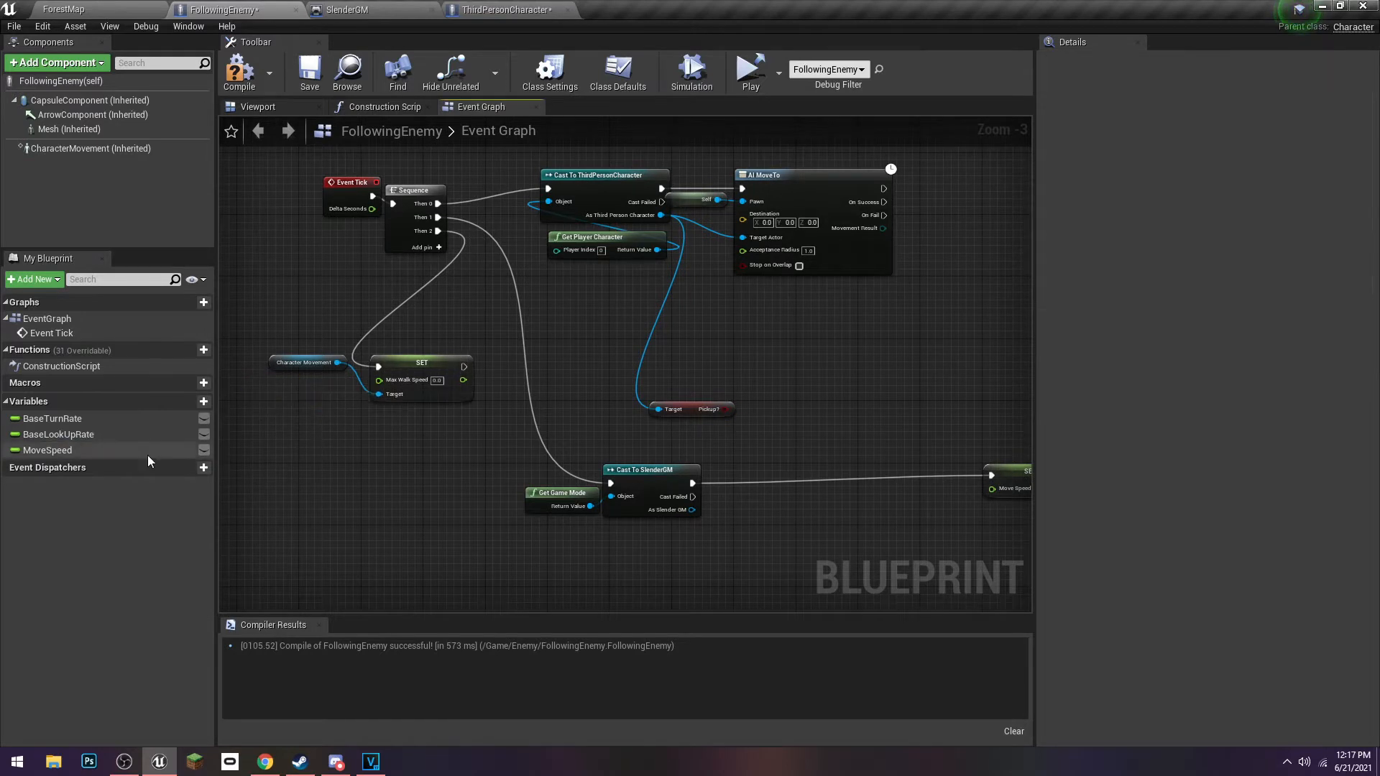
pyautogui.click(92, 446)
pyautogui.press('Delete')
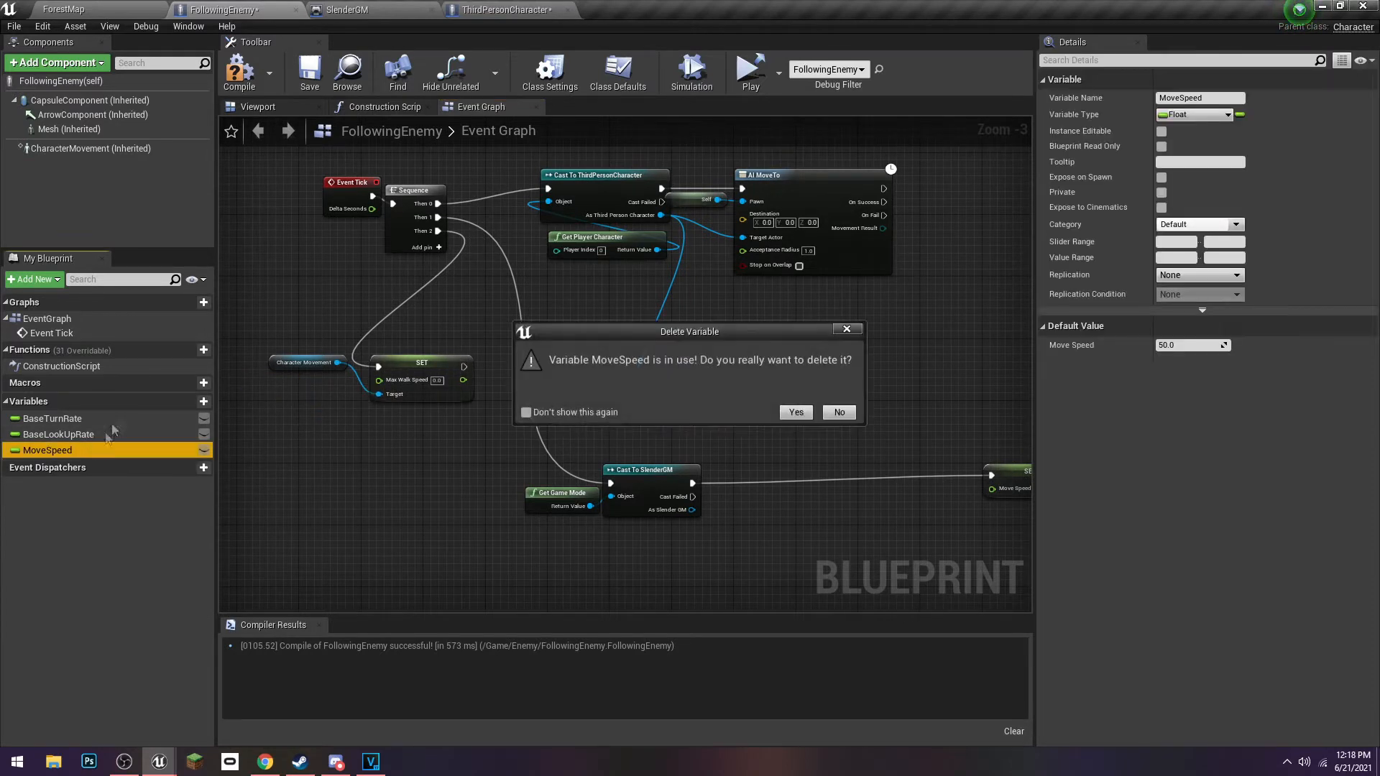
pyautogui.click(796, 413)
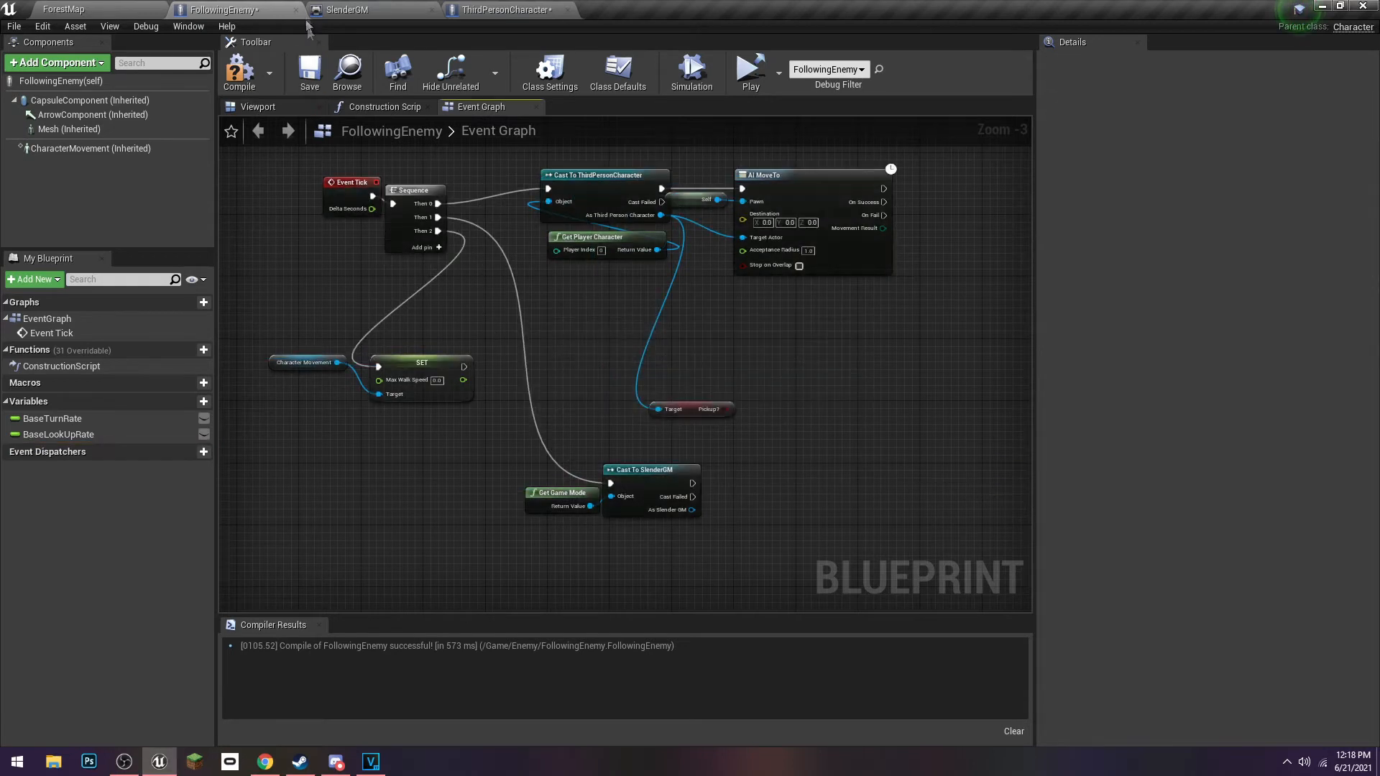
# Add a float variable named EnemyMoveSpeed to the SlenderGM blueprint, then compile and save it
pyautogui.click(347, 9)
pyautogui.scroll(3, 352, 323)
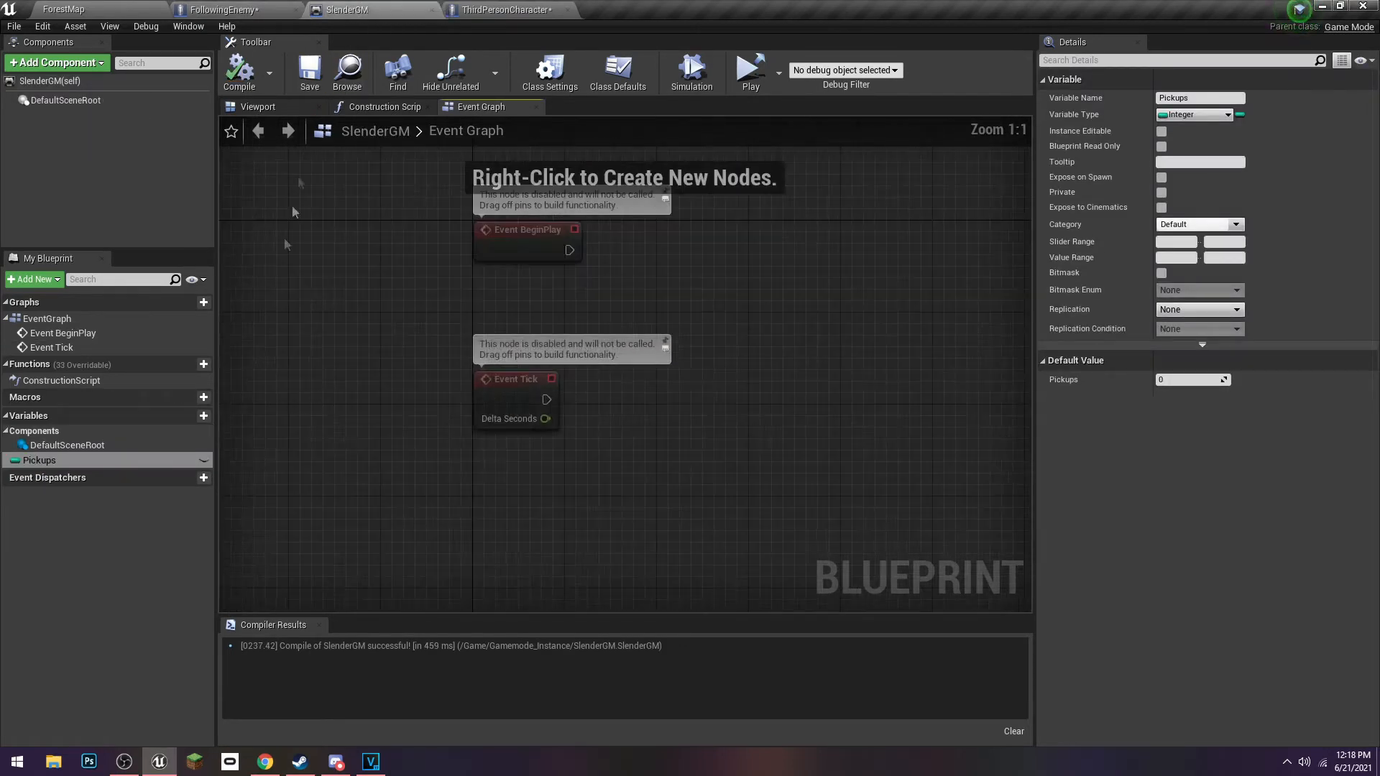
pyautogui.click(203, 415)
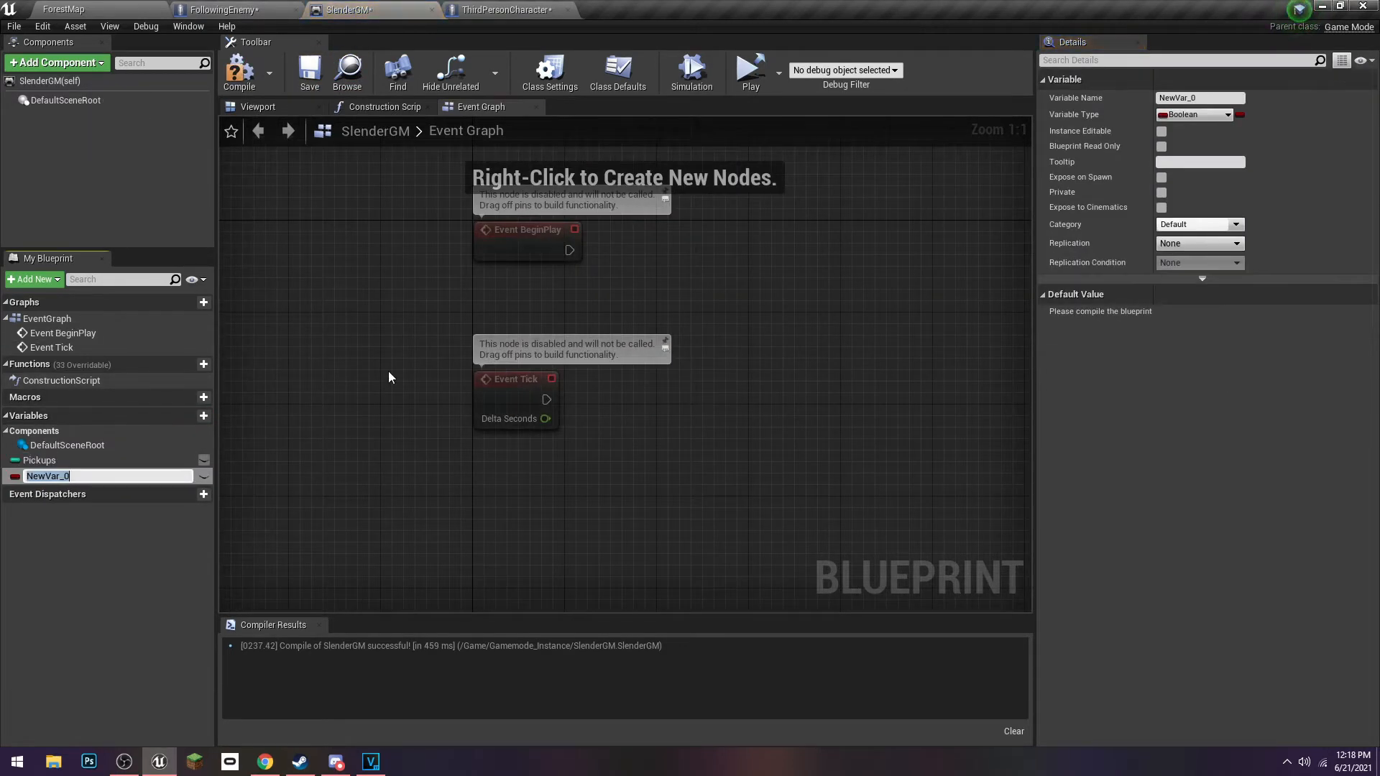
pyautogui.write('EnemyMoveSpeed')
pyautogui.press('Return')
pyautogui.click(1195, 115)
pyautogui.write('float')
pyautogui.click(1058, 153)
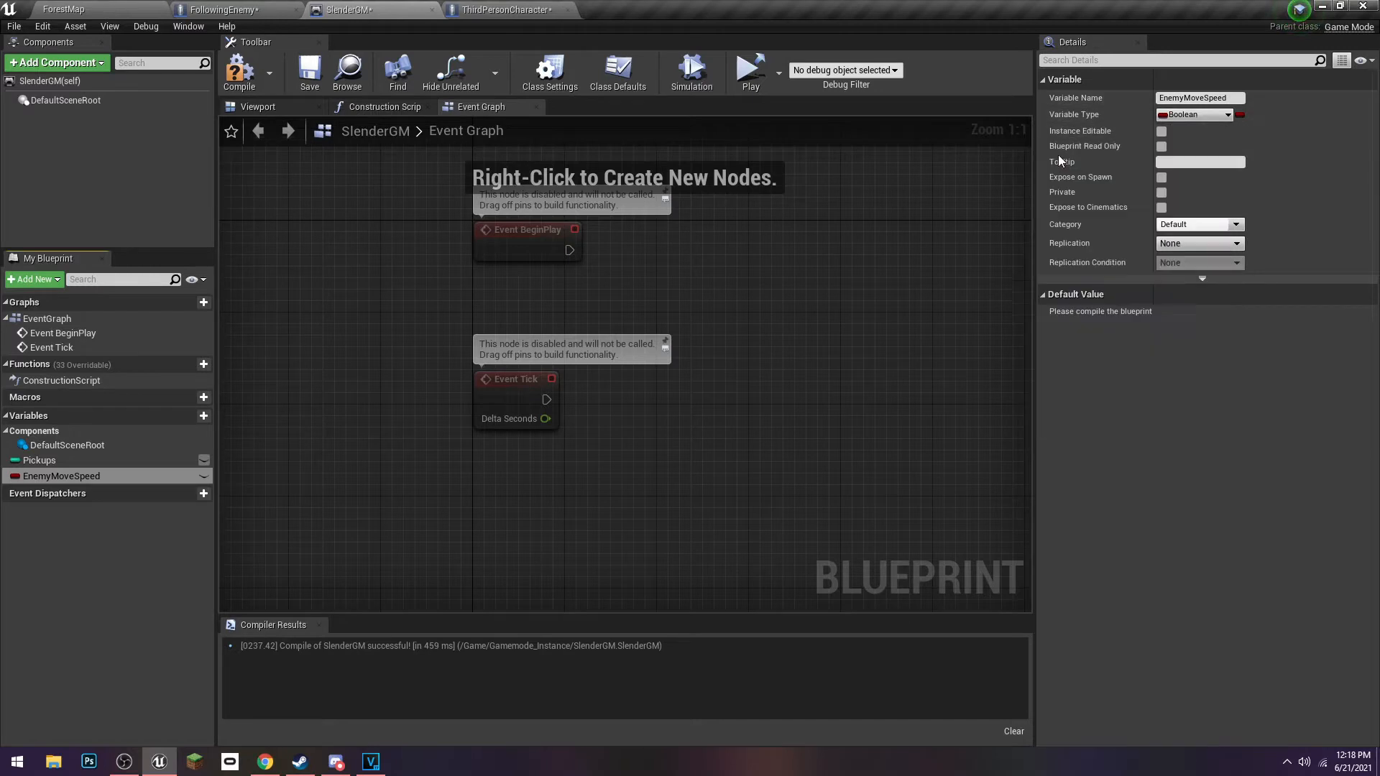
pyautogui.click(313, 75)
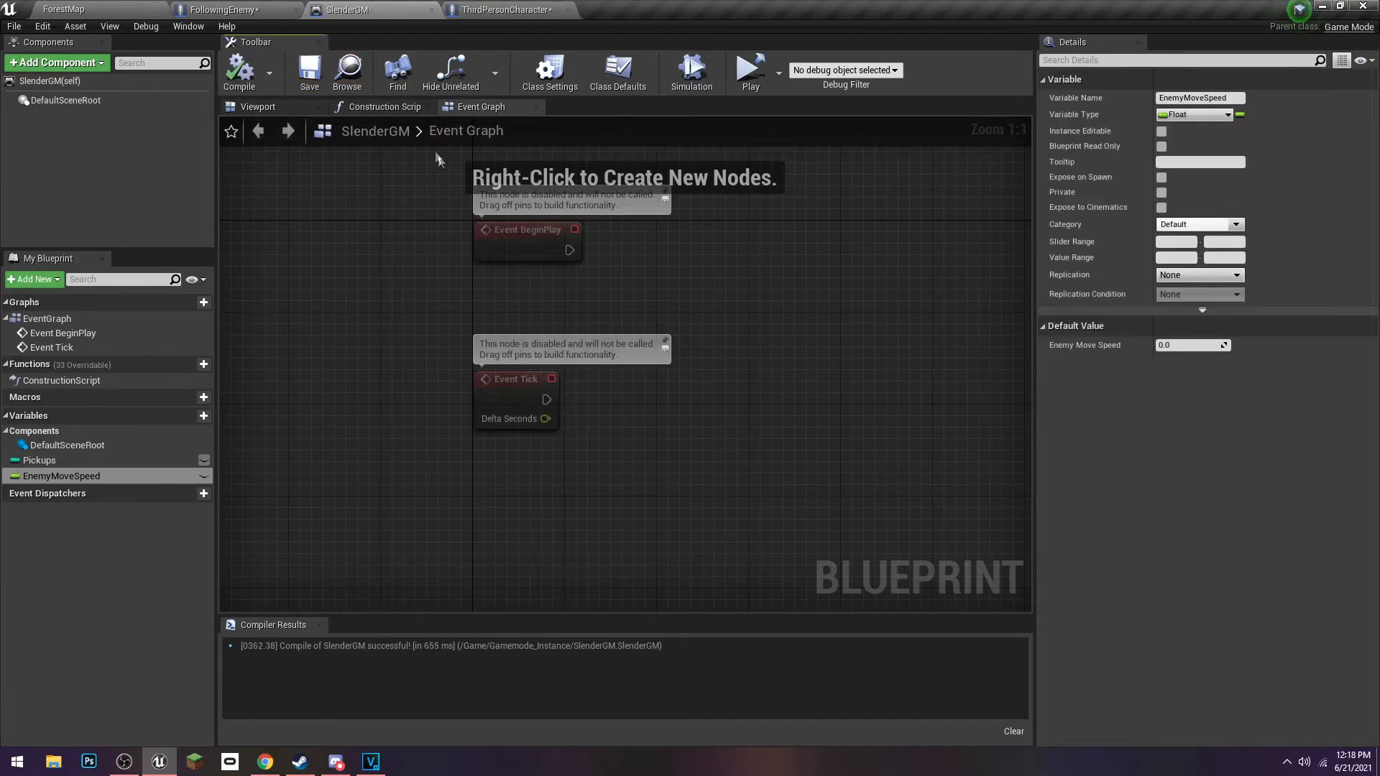
# In ThirdPersonCharacter, add a Set Enemy Move Speed node from the SlenderGM cast's output and run it after the Pickup? SET node
pyautogui.click(536, 7)
pyautogui.scroll(1, 731, 425)
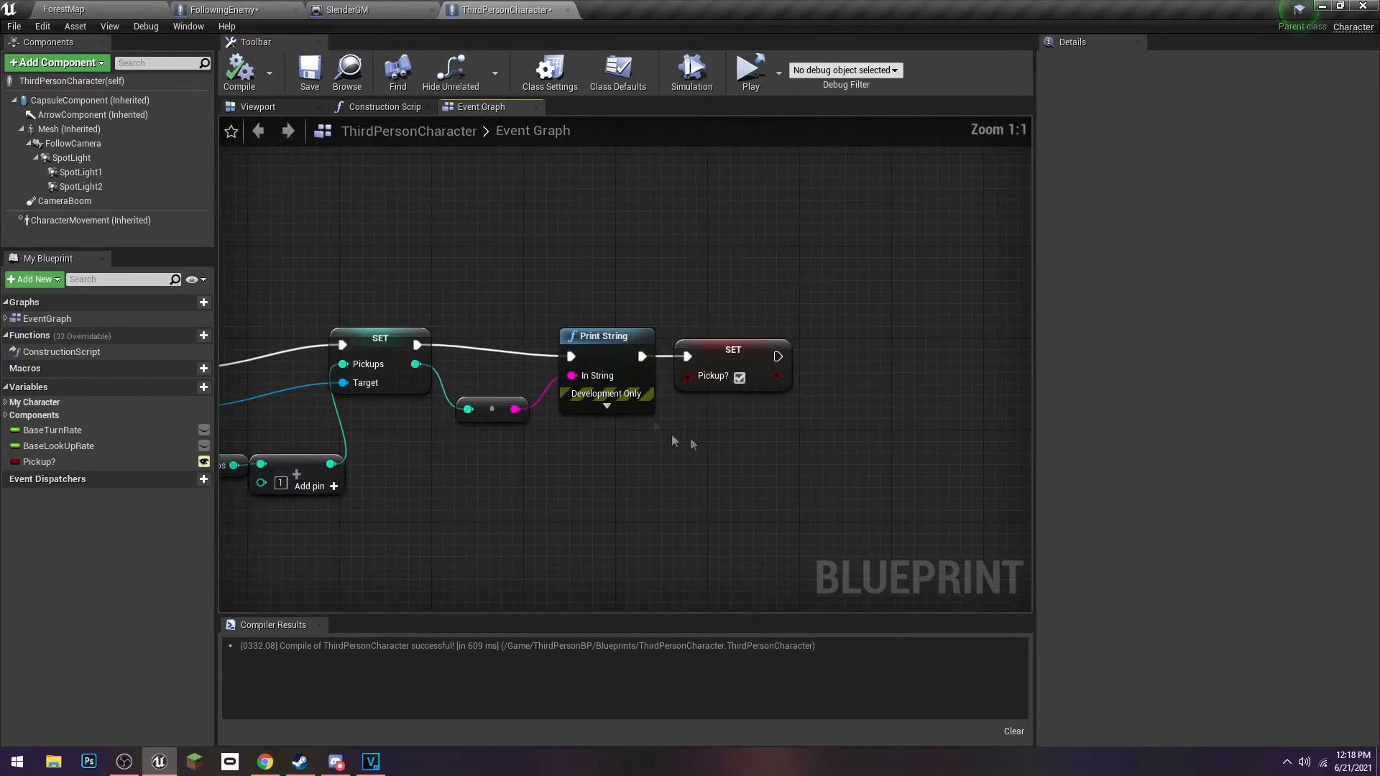
pyautogui.scroll(-5, 524, 387)
pyautogui.scroll(4, 458, 389)
pyautogui.moveTo(662, 422); pyautogui.dragTo(679, 362, button='right')
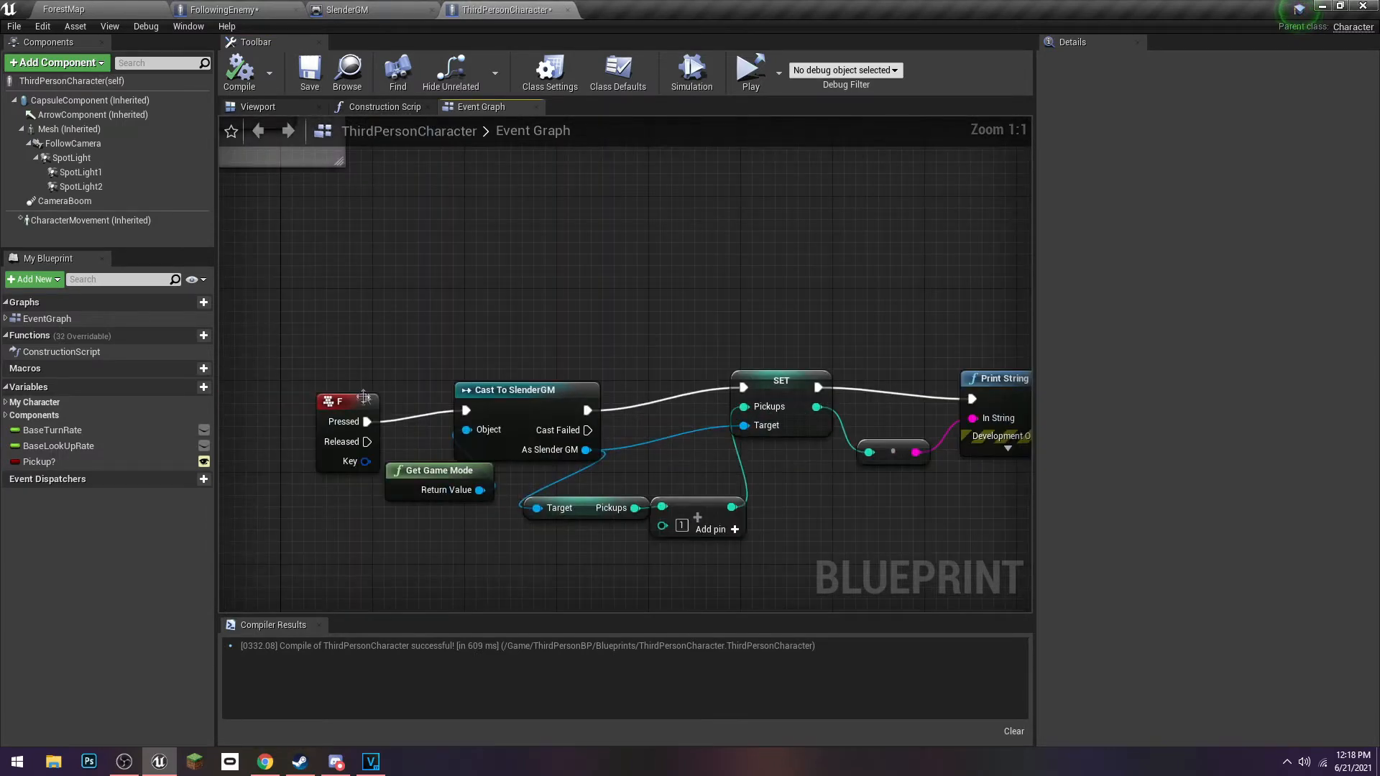
pyautogui.moveTo(365, 402); pyautogui.dragTo(366, 380)
pyautogui.click(648, 317)
pyautogui.moveTo(643, 334); pyautogui.dragTo(590, 427, button='right')
pyautogui.moveTo(510, 453); pyautogui.dragTo(914, 502)
pyautogui.write('set move sp')
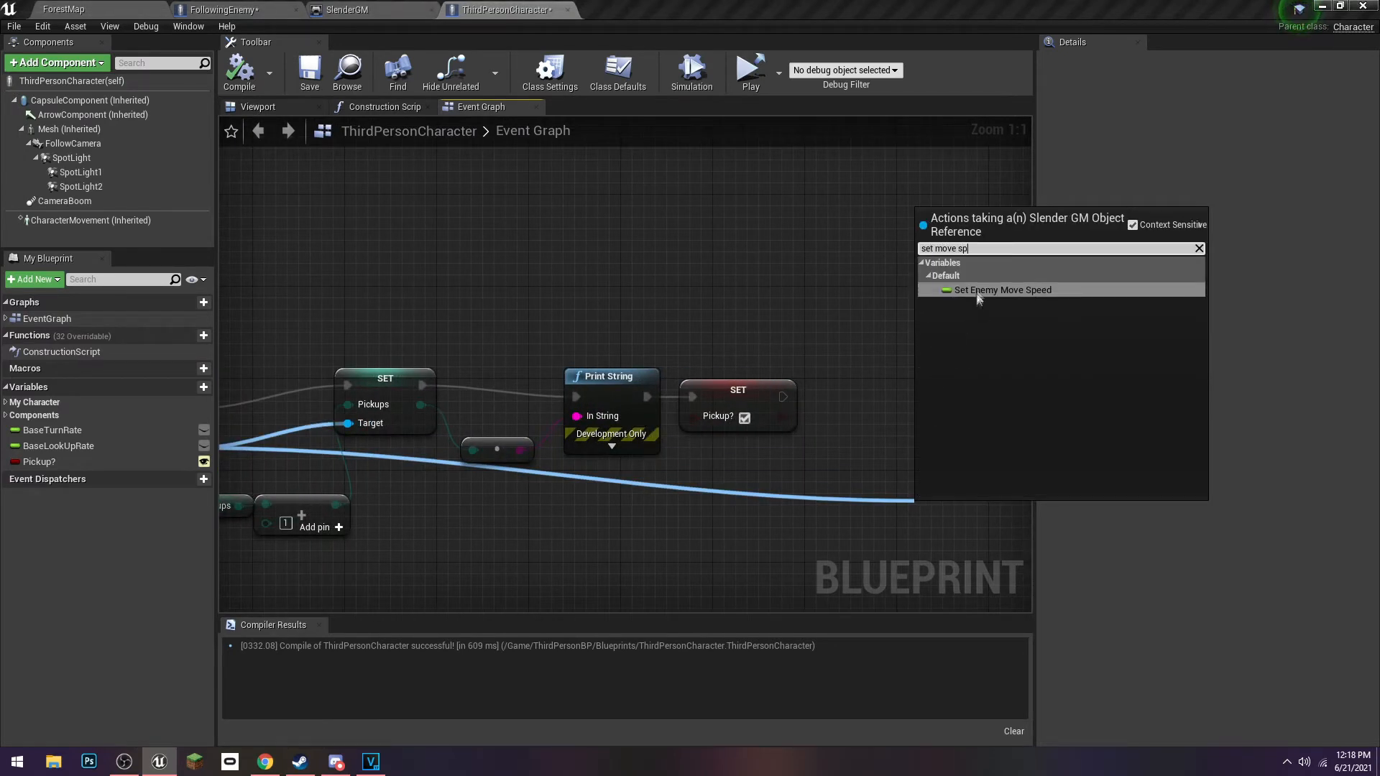
pyautogui.click(976, 294)
pyautogui.moveTo(784, 396); pyautogui.dragTo(939, 433)
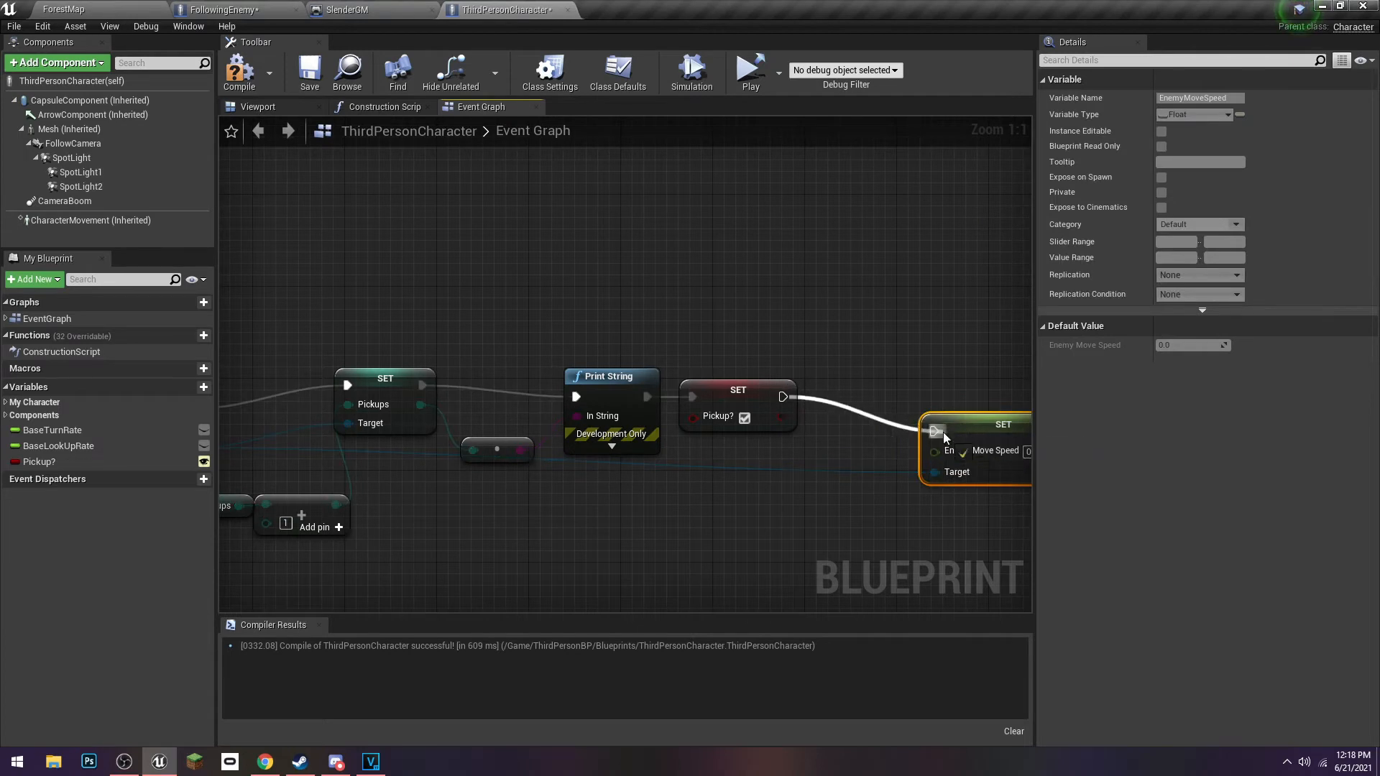
# Add a getter for Enemy Move Speed from the As Slender GM output of the cast
pyautogui.moveTo(708, 500); pyautogui.dragTo(858, 472, button='right')
pyautogui.moveTo(333, 424); pyautogui.dragTo(728, 509)
pyautogui.write('move spee')
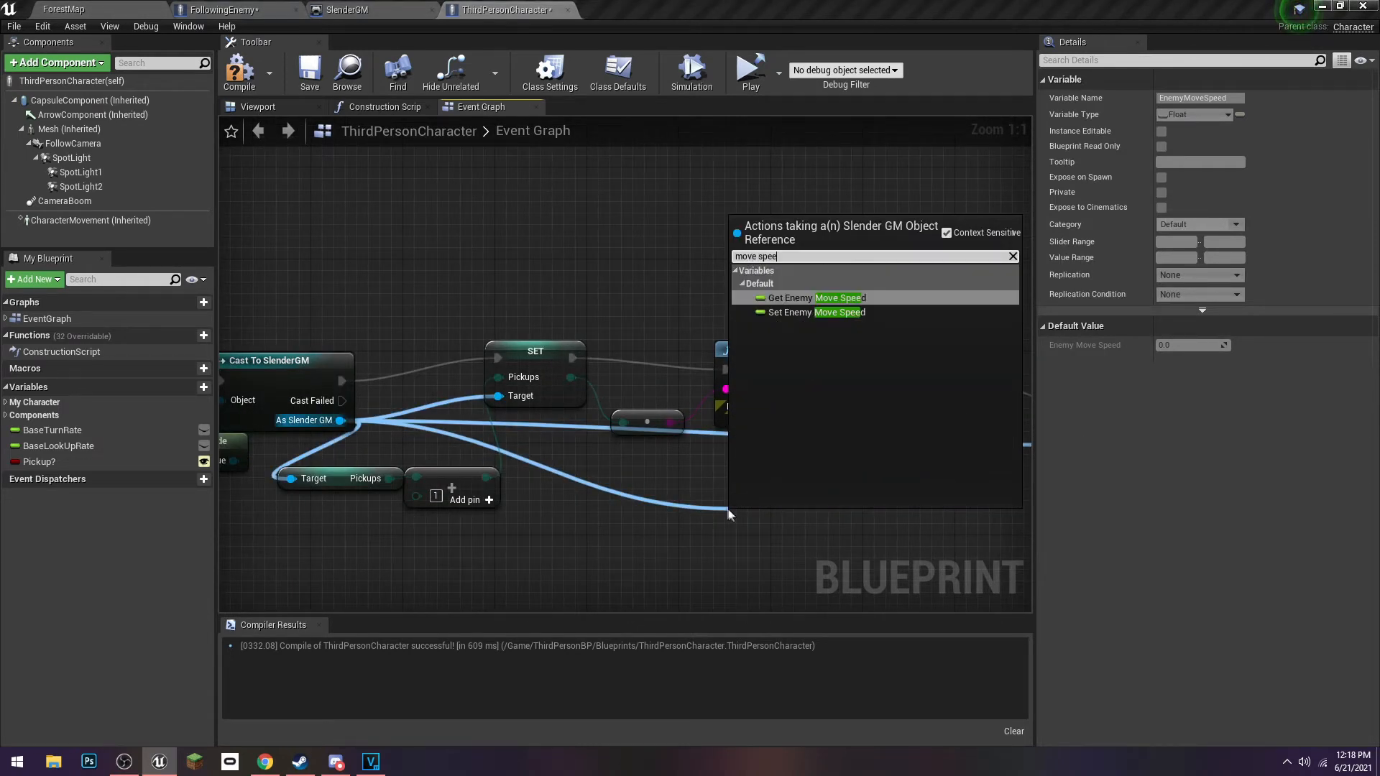
pyautogui.click(801, 299)
# Add 80.0 to Enemy Move Speed with a float addition feeding its SET node, then compile and save ThirdPersonCharacter
pyautogui.moveTo(907, 524); pyautogui.dragTo(761, 498, button='right')
pyautogui.moveTo(736, 500); pyautogui.dragTo(799, 490)
pyautogui.write('+')
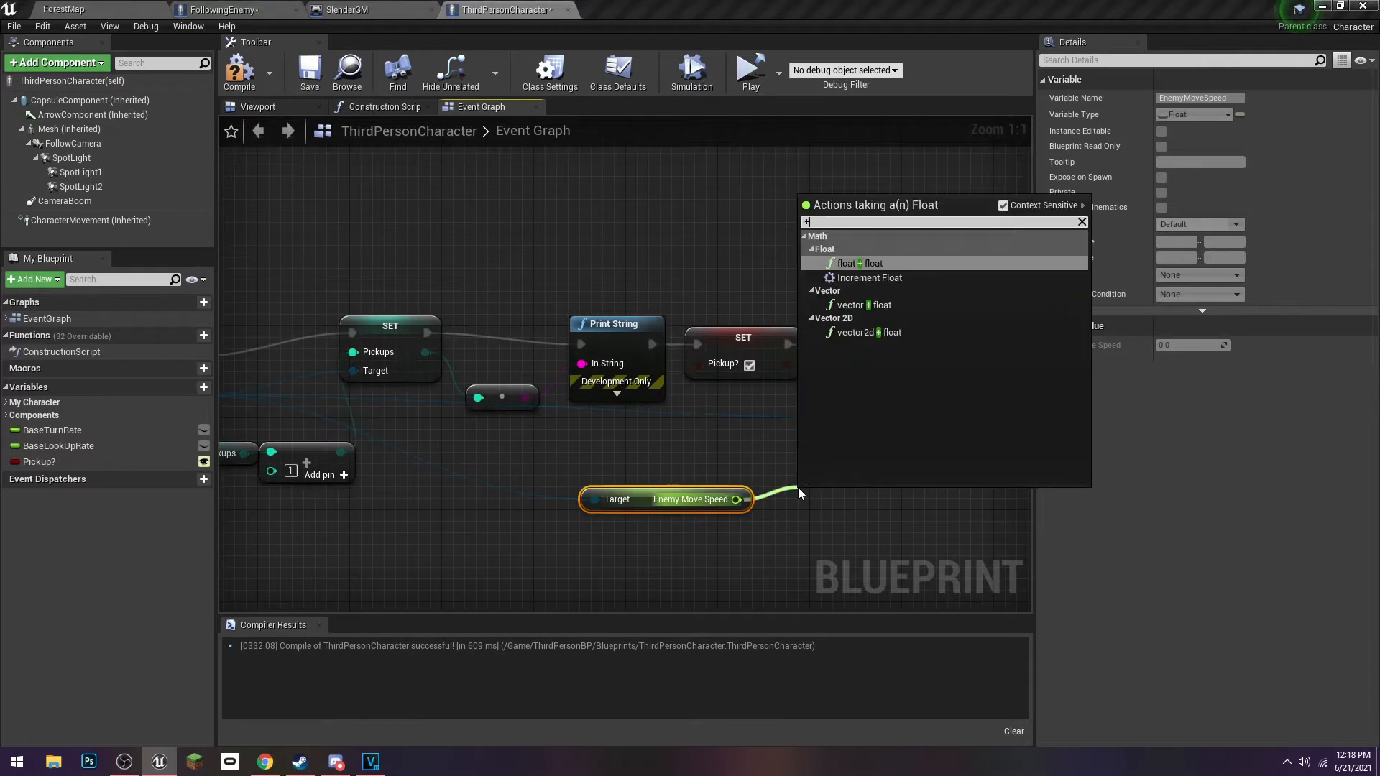
pyautogui.click(874, 265)
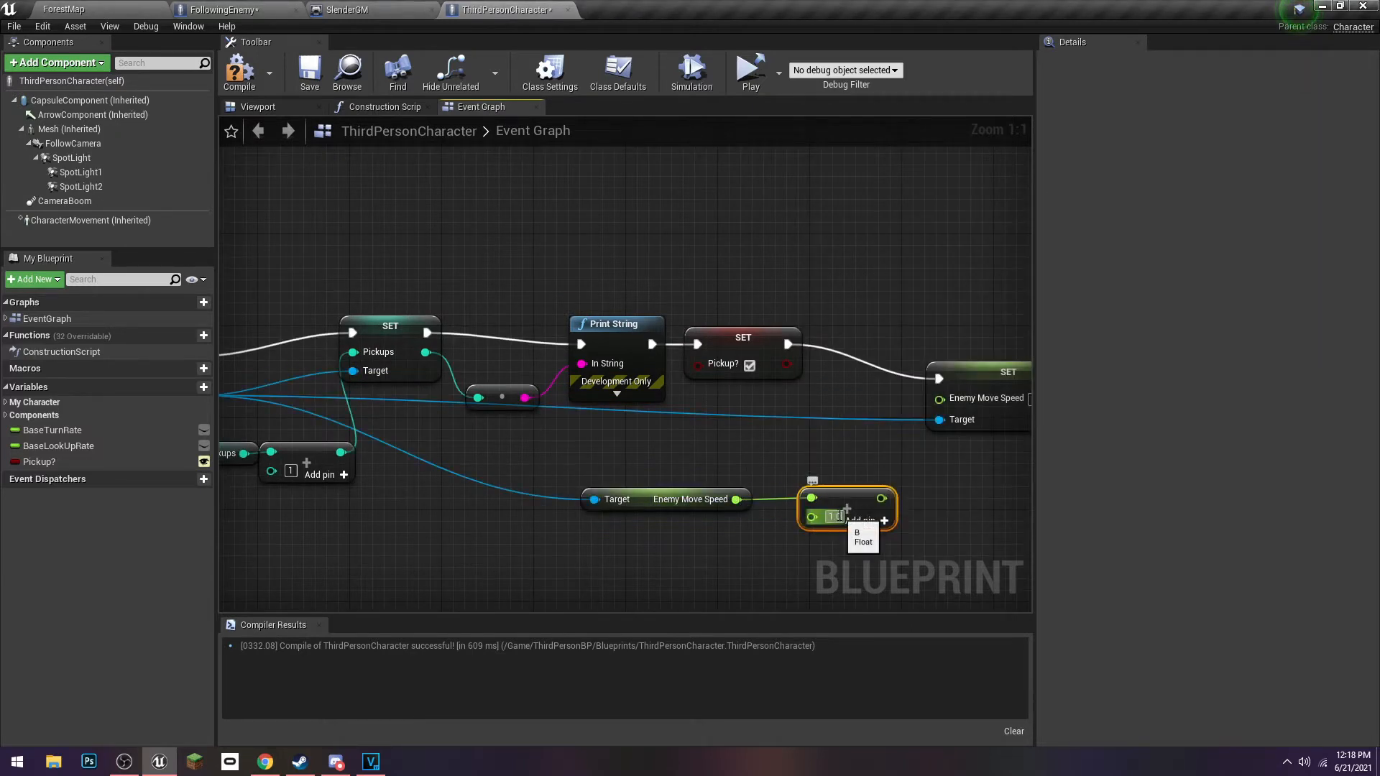
pyautogui.moveTo(882, 498); pyautogui.dragTo(939, 398)
pyautogui.scroll(-2, 650, 362)
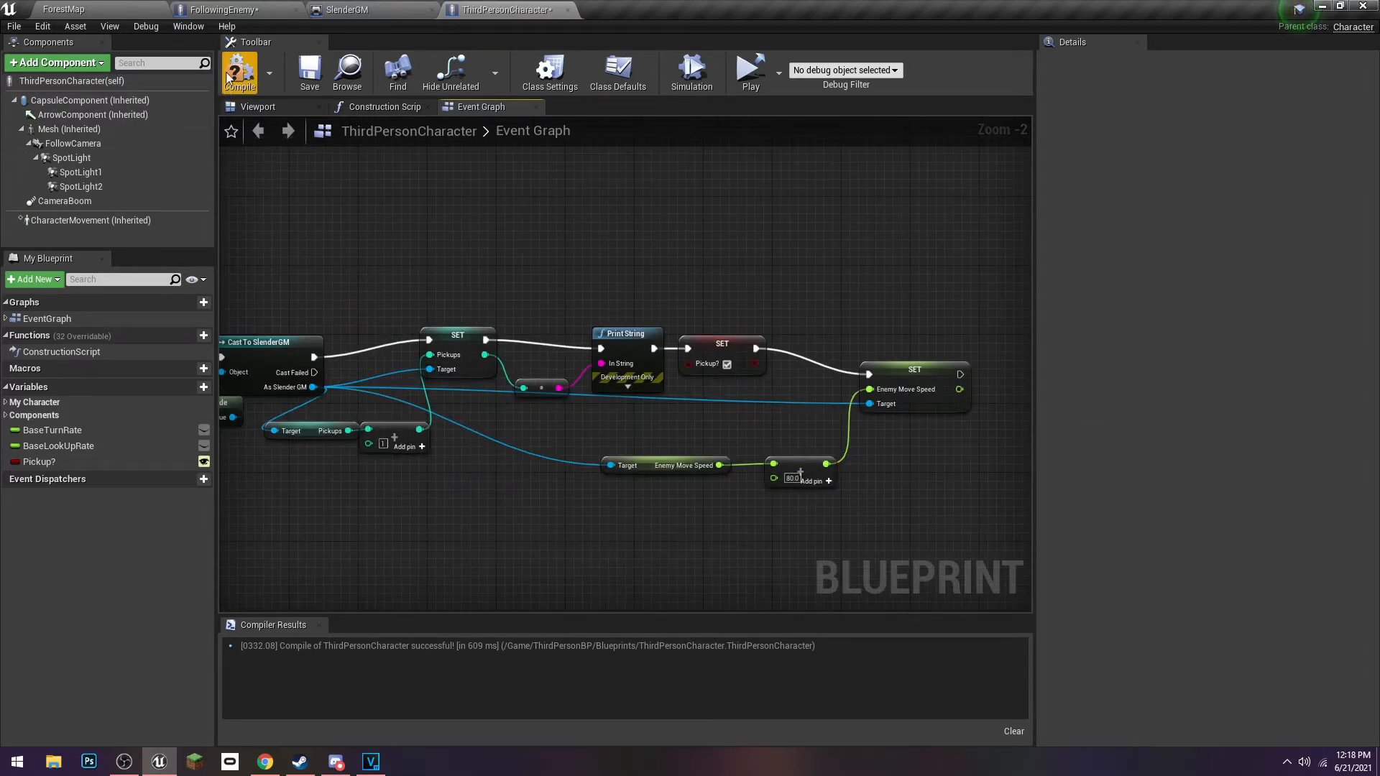
pyautogui.click(302, 76)
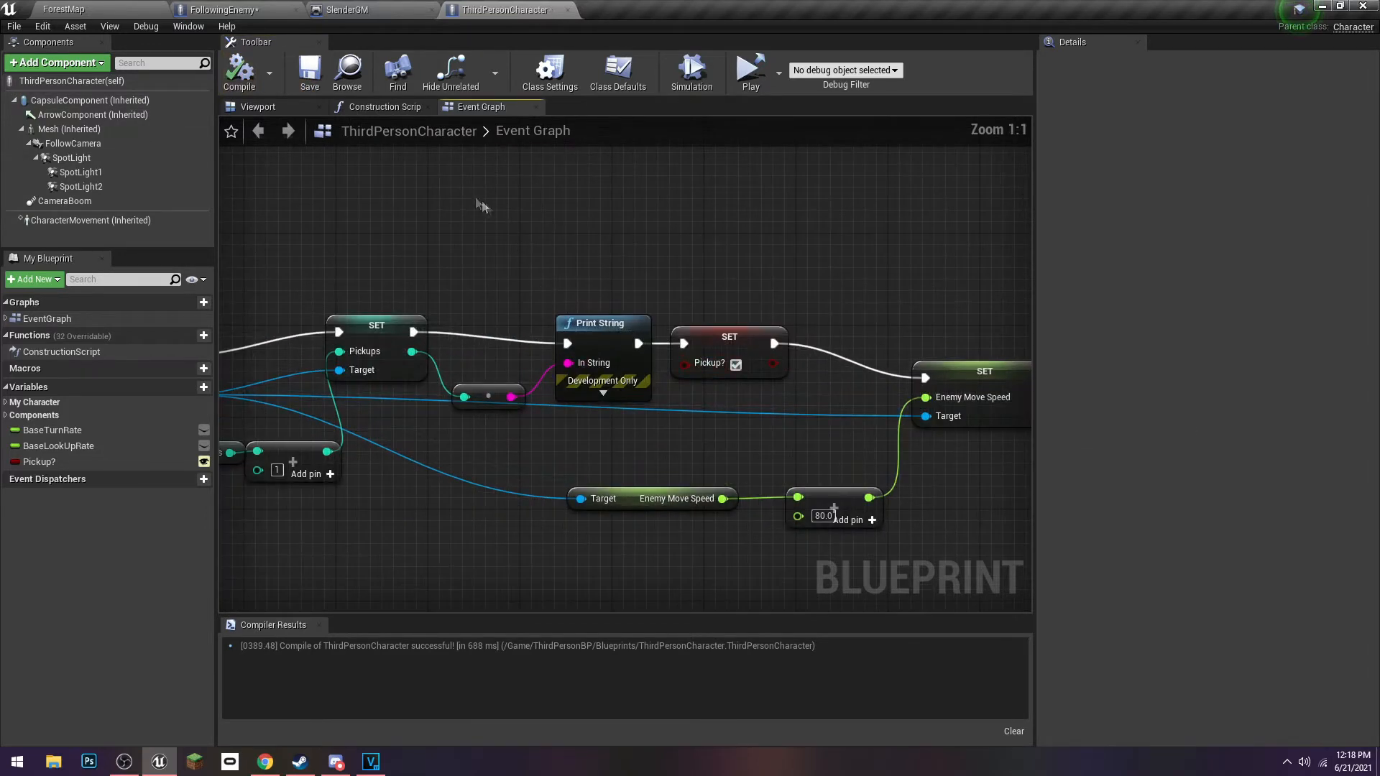
# Switch to the FollowingEnemy blueprint's event graph
pyautogui.click(347, 10)
pyautogui.click(244, 9)
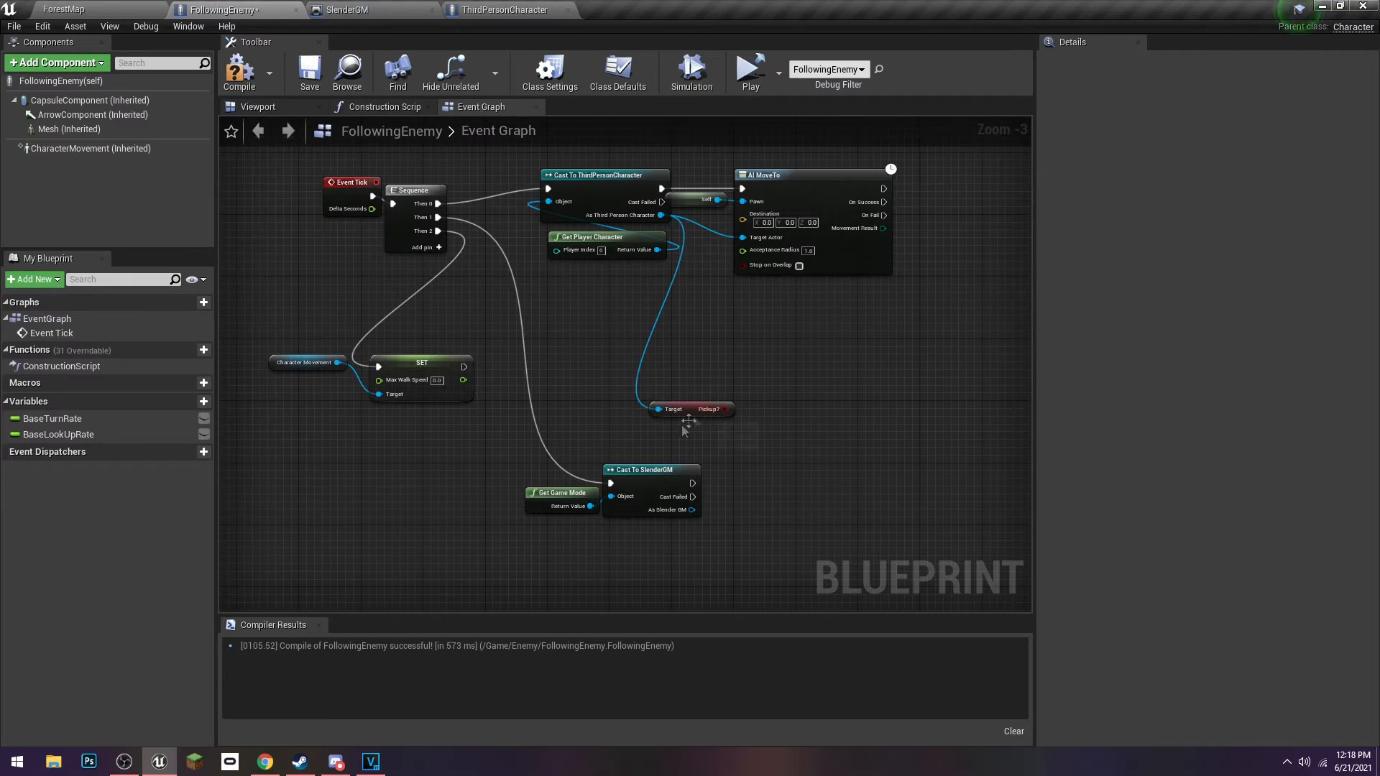
pyautogui.moveTo(779, 584); pyautogui.dragTo(568, 382)
pyautogui.press('Delete')
pyautogui.scroll(1, 415, 387)
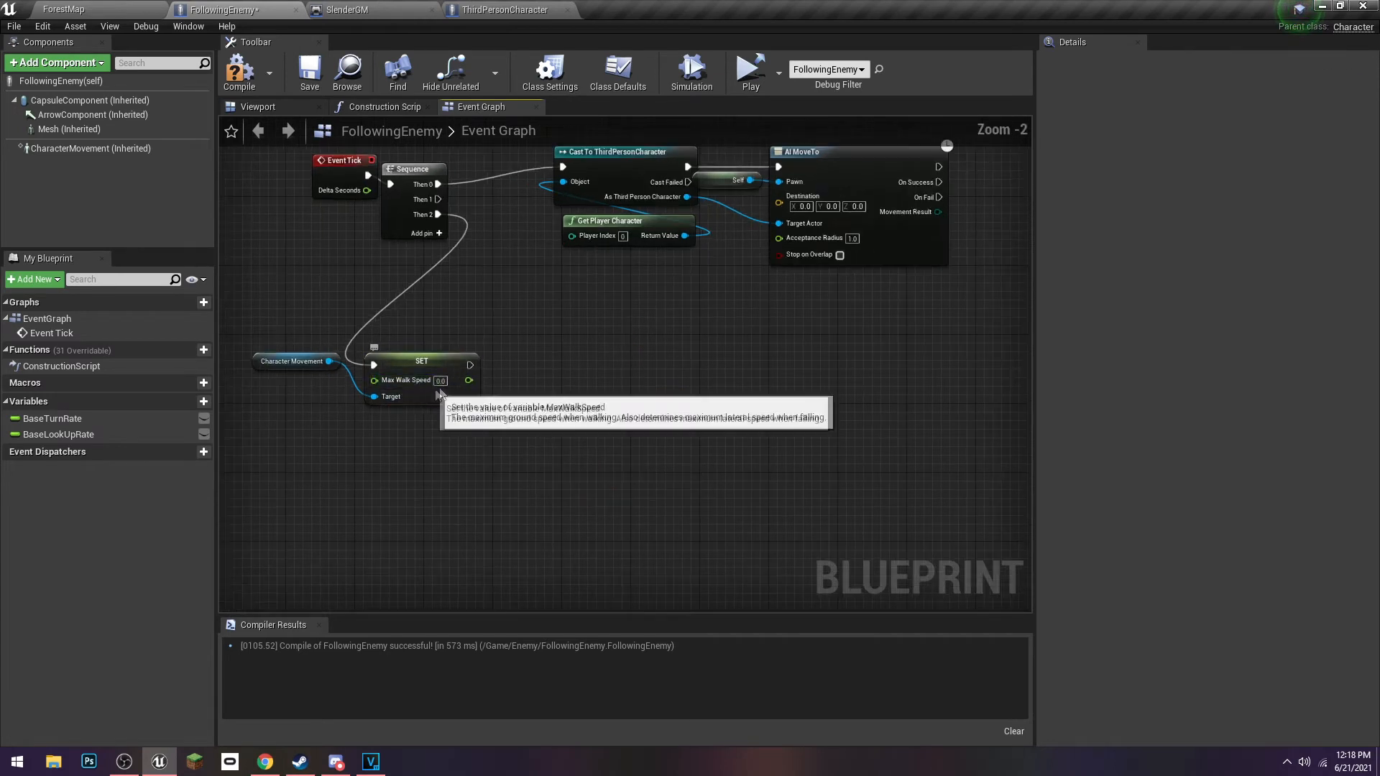
pyautogui.click(420, 388)
pyautogui.click(570, 421)
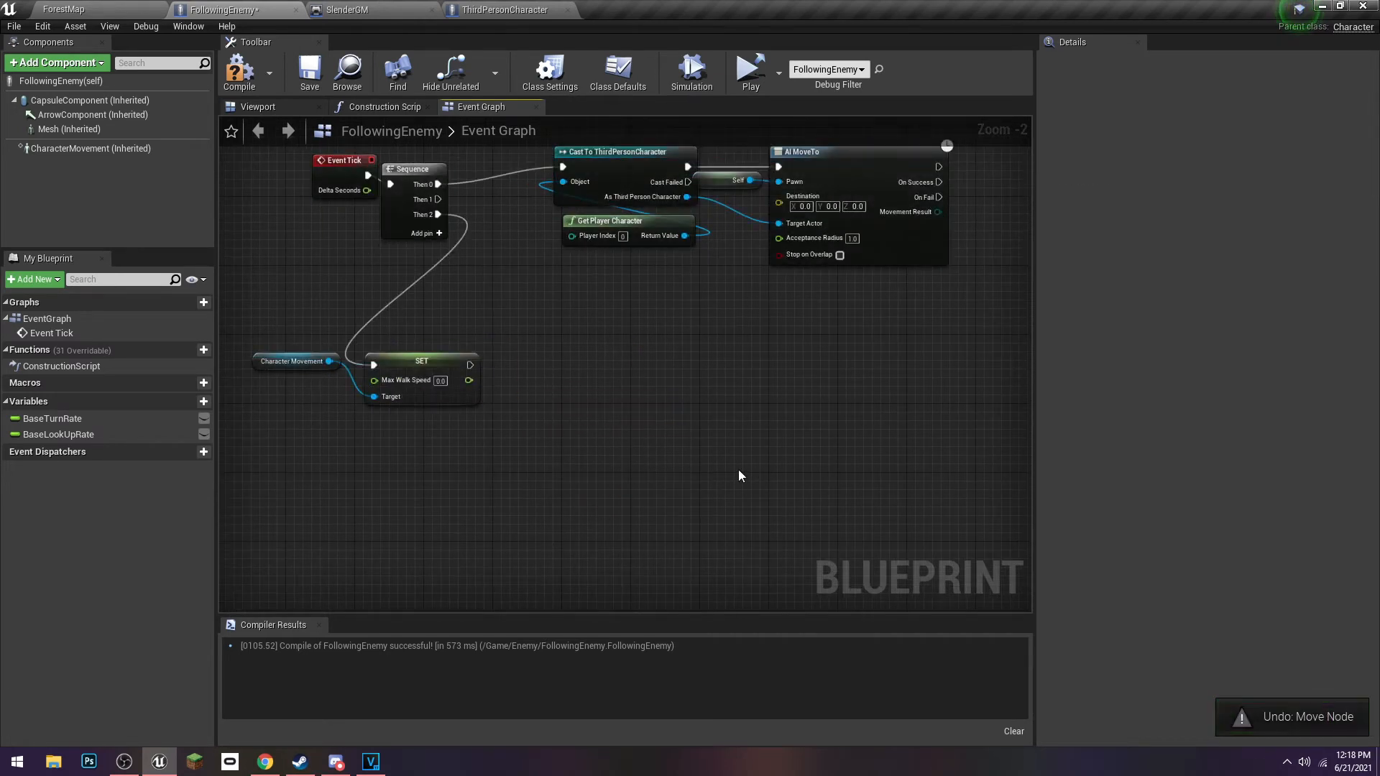
pyautogui.hotkey('ctrl', 'z')
# Delete the Pickup? getter above the SlenderGM cast and break the link from the Sequence's Then 2 output
pyautogui.click(668, 409)
pyautogui.press('Delete')
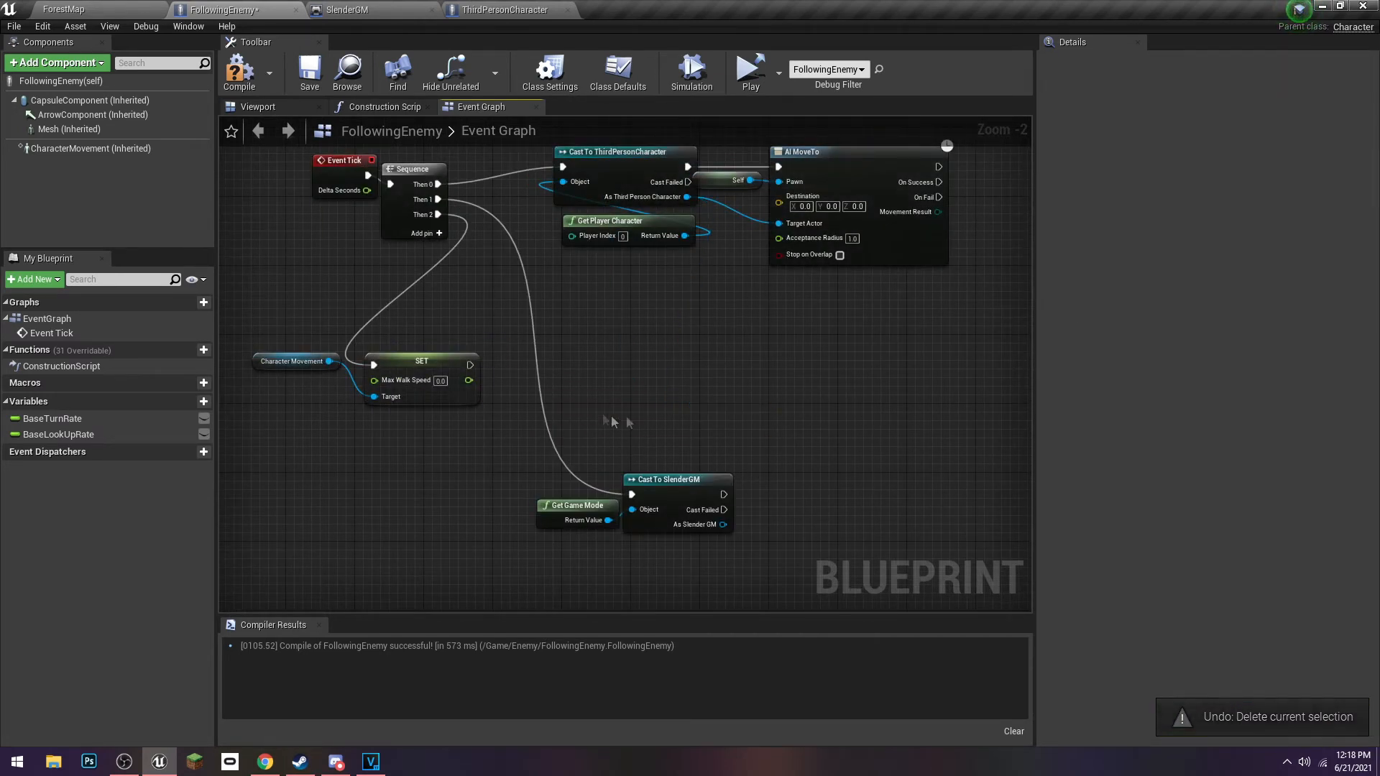
pyautogui.rightClick(435, 215)
pyautogui.click(467, 253)
# Move the Max Walk Speed SET node and its Character Movement reference beside the SlenderGM cast
pyautogui.moveTo(454, 455); pyautogui.dragTo(457, 456)
pyautogui.moveTo(407, 380); pyautogui.dragTo(445, 399)
pyautogui.moveTo(414, 449); pyautogui.dragTo(271, 320)
pyautogui.moveTo(413, 365); pyautogui.dragTo(922, 521)
pyautogui.click(783, 480)
pyautogui.scroll(2, 780, 482)
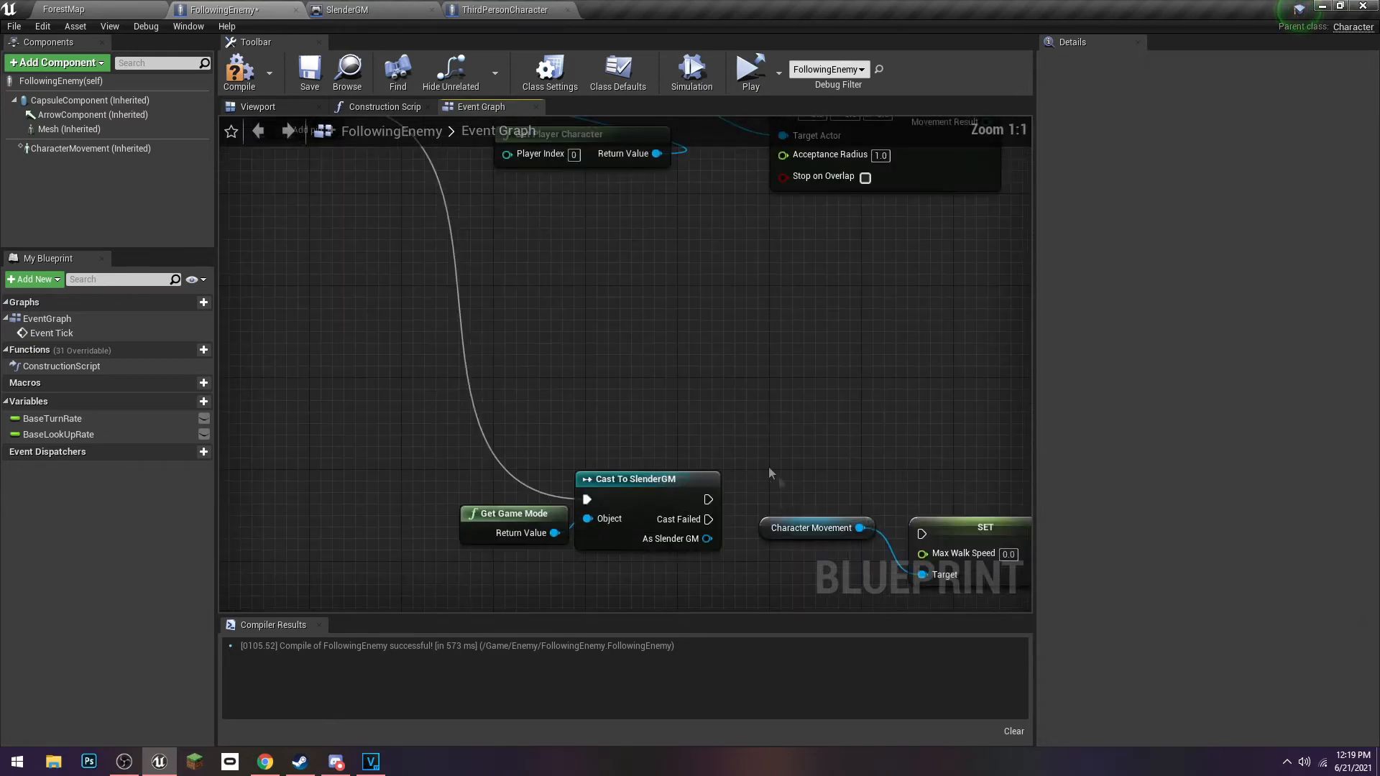
pyautogui.moveTo(784, 485); pyautogui.dragTo(743, 450, button='right')
pyautogui.moveTo(733, 493); pyautogui.dragTo(722, 550)
# Connect the SlenderGM cast's execution to the Max Walk Speed SET node and add an Enemy Move Speed getter from its output
pyautogui.moveTo(761, 479); pyautogui.dragTo(665, 393, button='right')
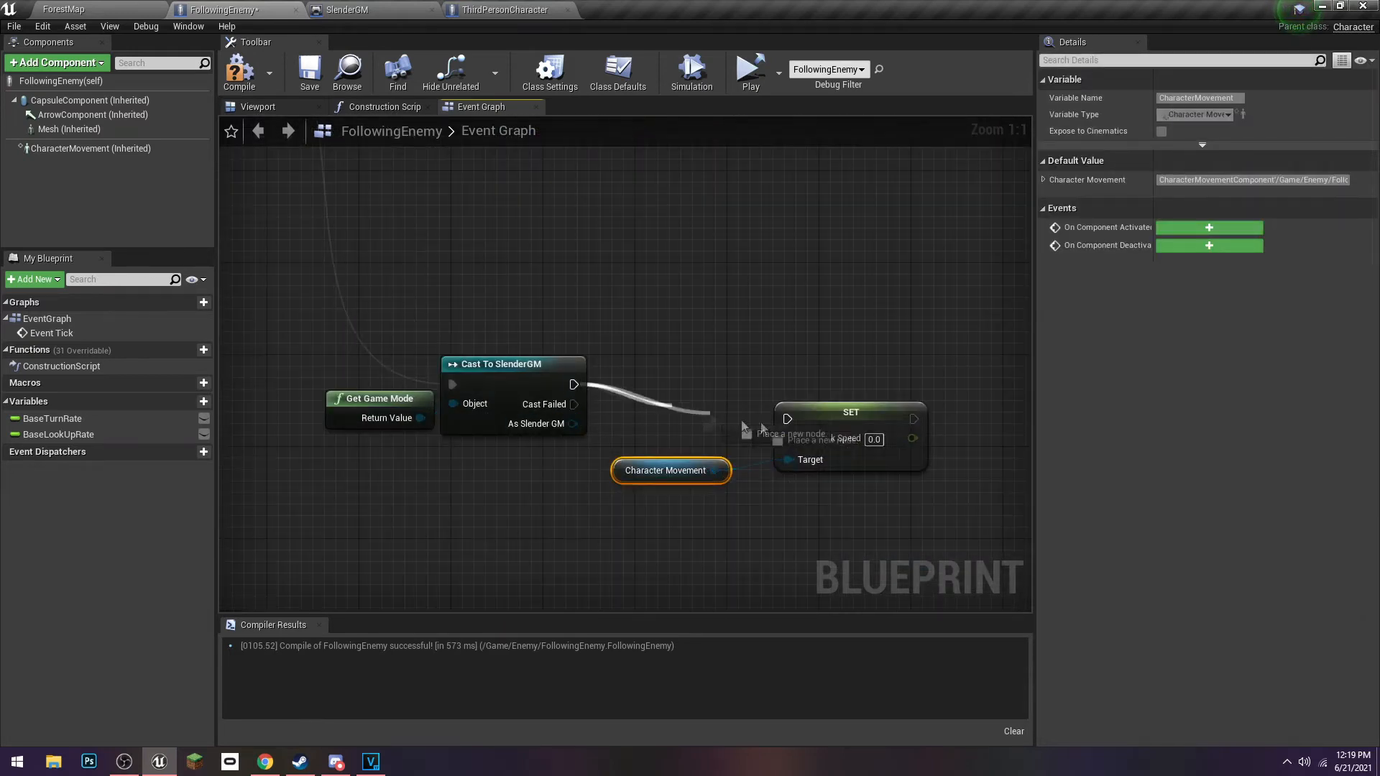
pyautogui.moveTo(574, 424); pyautogui.dragTo(546, 477)
pyautogui.write('mo')
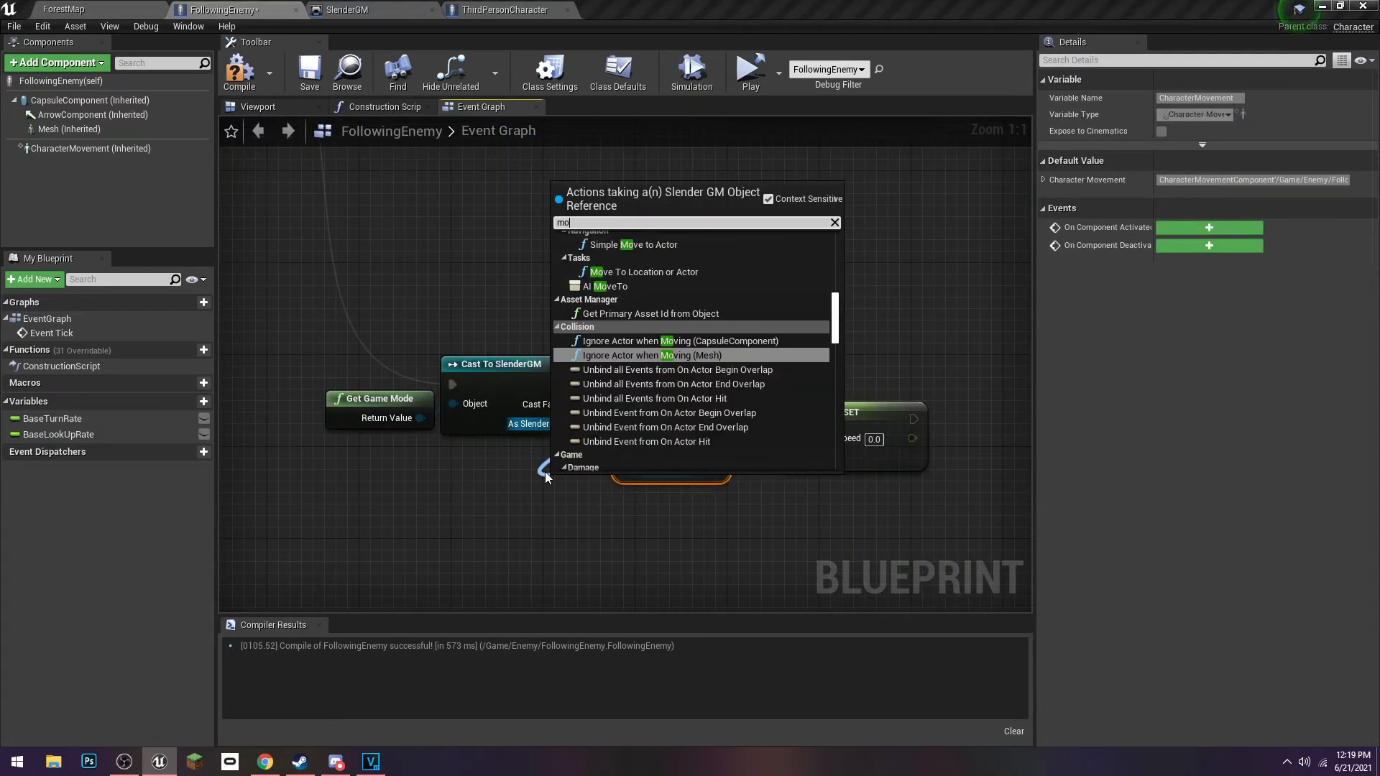
pyautogui.write('ve speed')
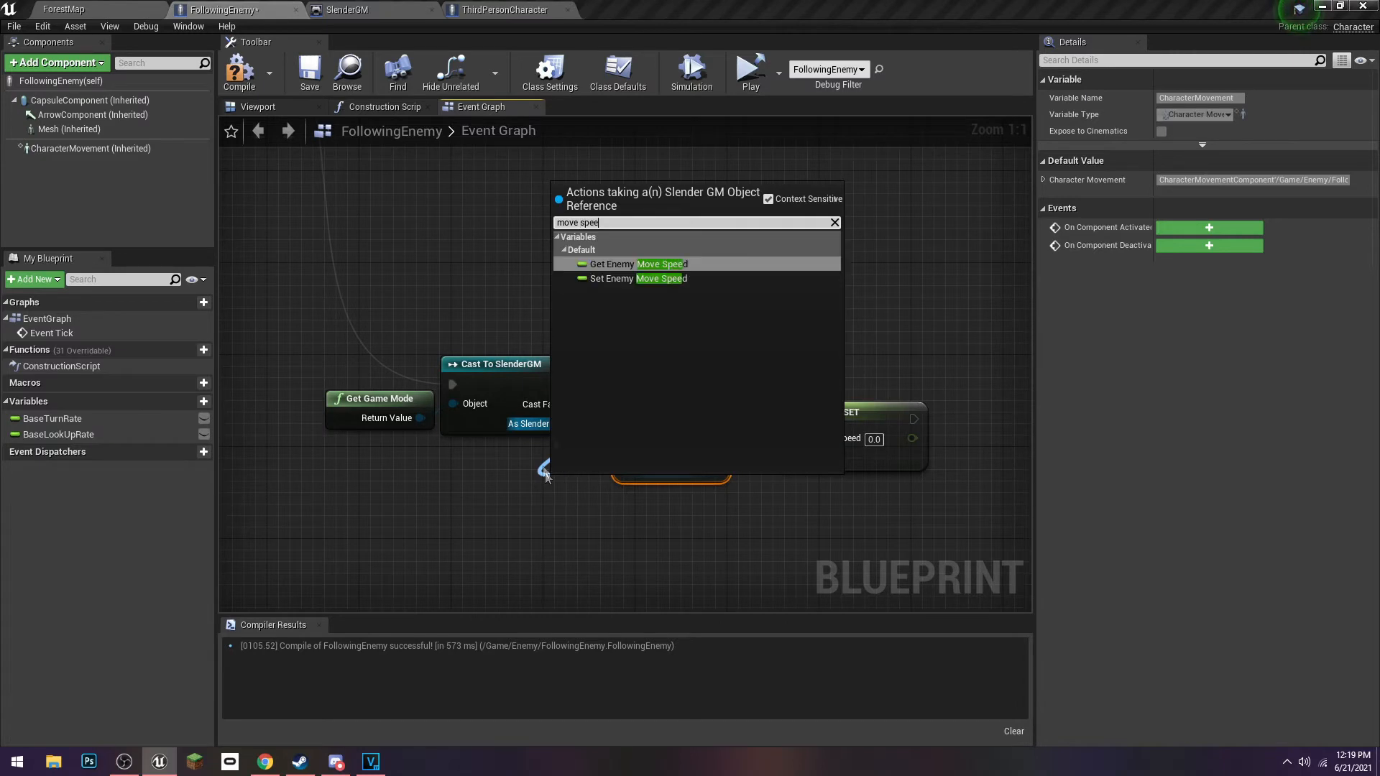
pyautogui.click(649, 267)
# Wire Enemy Move Speed into Max Walk Speed, arrange the getter and Character Movement nodes below the link, and compile FollowingEnemy
pyautogui.moveTo(719, 494); pyautogui.dragTo(788, 438)
pyautogui.moveTo(665, 471); pyautogui.dragTo(676, 540)
pyautogui.moveTo(600, 501); pyautogui.dragTo(624, 478)
pyautogui.click(240, 70)
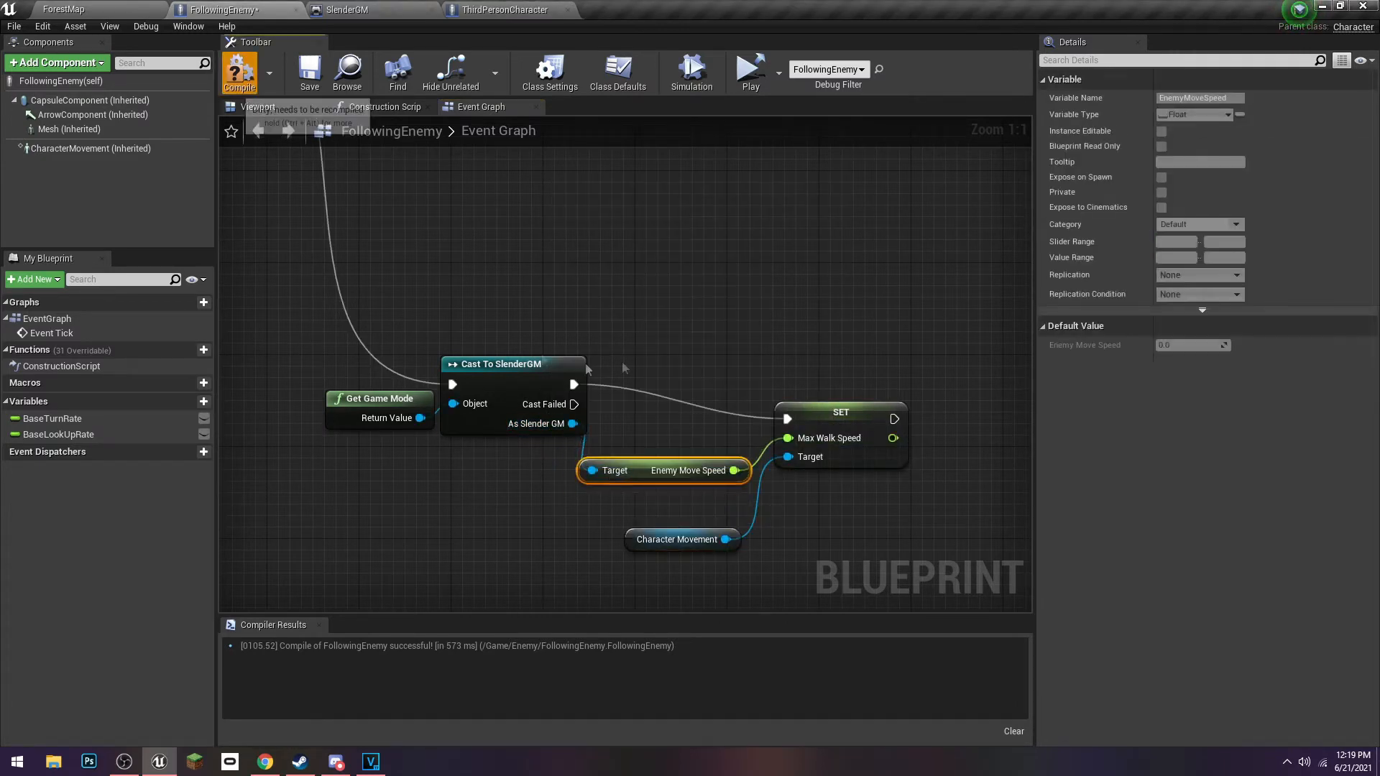
pyautogui.scroll(-3, 422, 260)
# Save the modified FollowingEnemy blueprint and the ForestMap level
pyautogui.click(68, 8)
pyautogui.hotkey('ctrl', 'shift', 's')
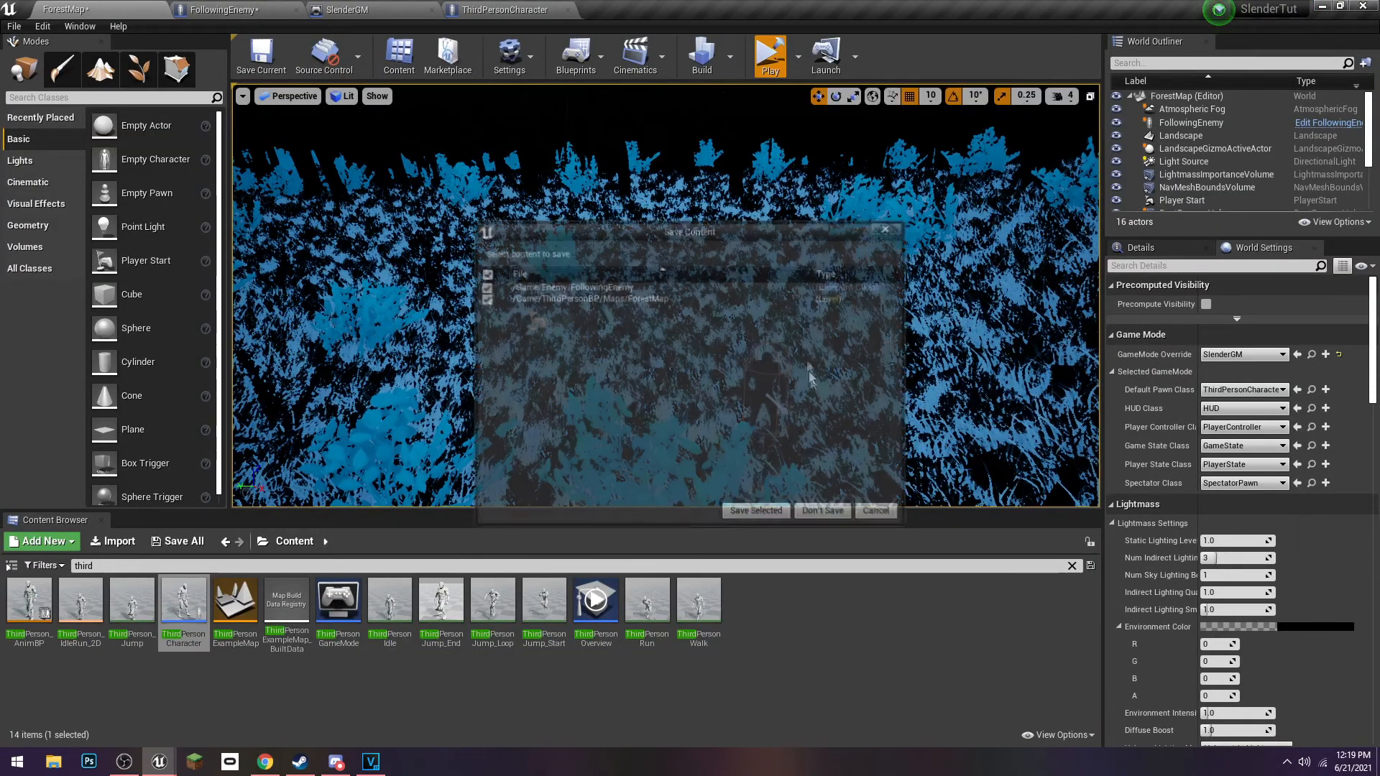
pyautogui.click(769, 508)
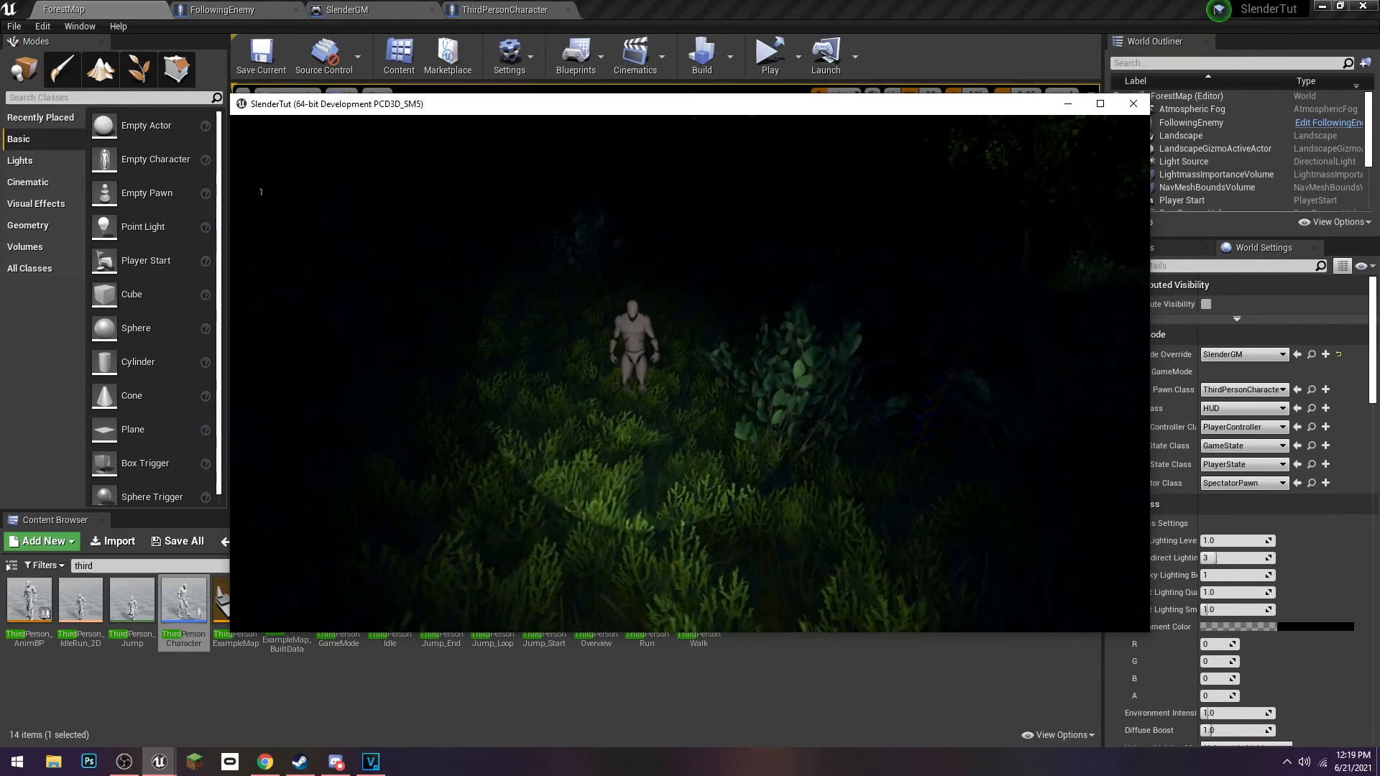
# Playtest the forest level, backing away from the enemy while repeatedly raising the pickup count, and end the session
pyautogui.press('s')
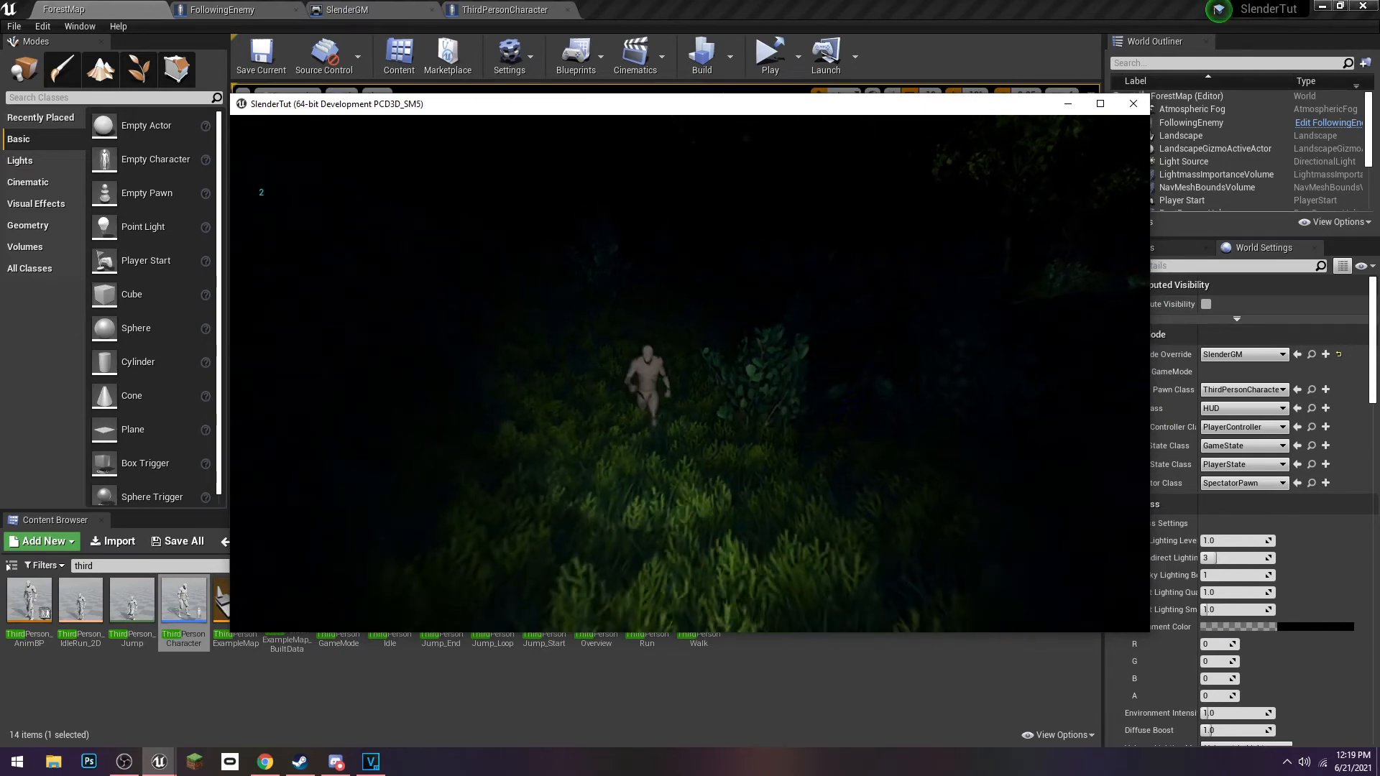
pyautogui.press('s')
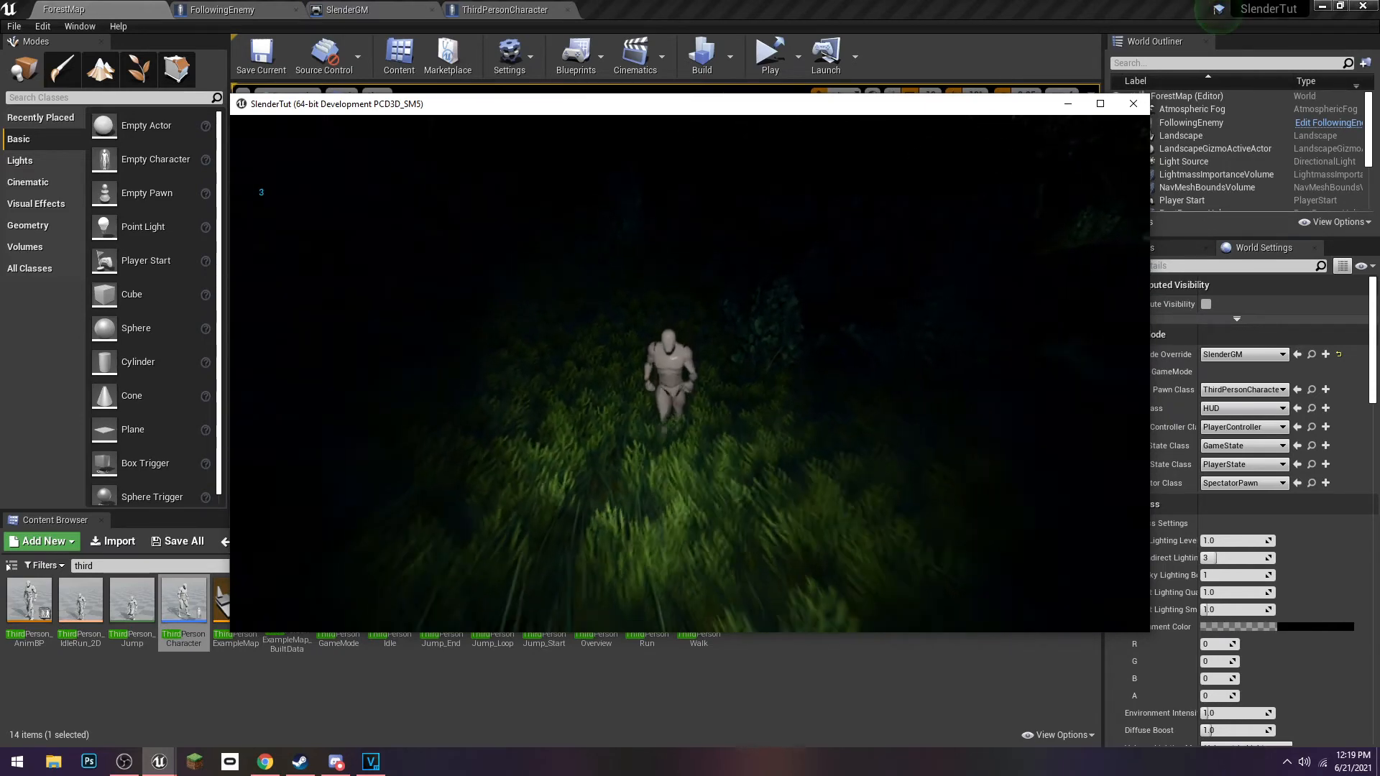
pyautogui.press('s')
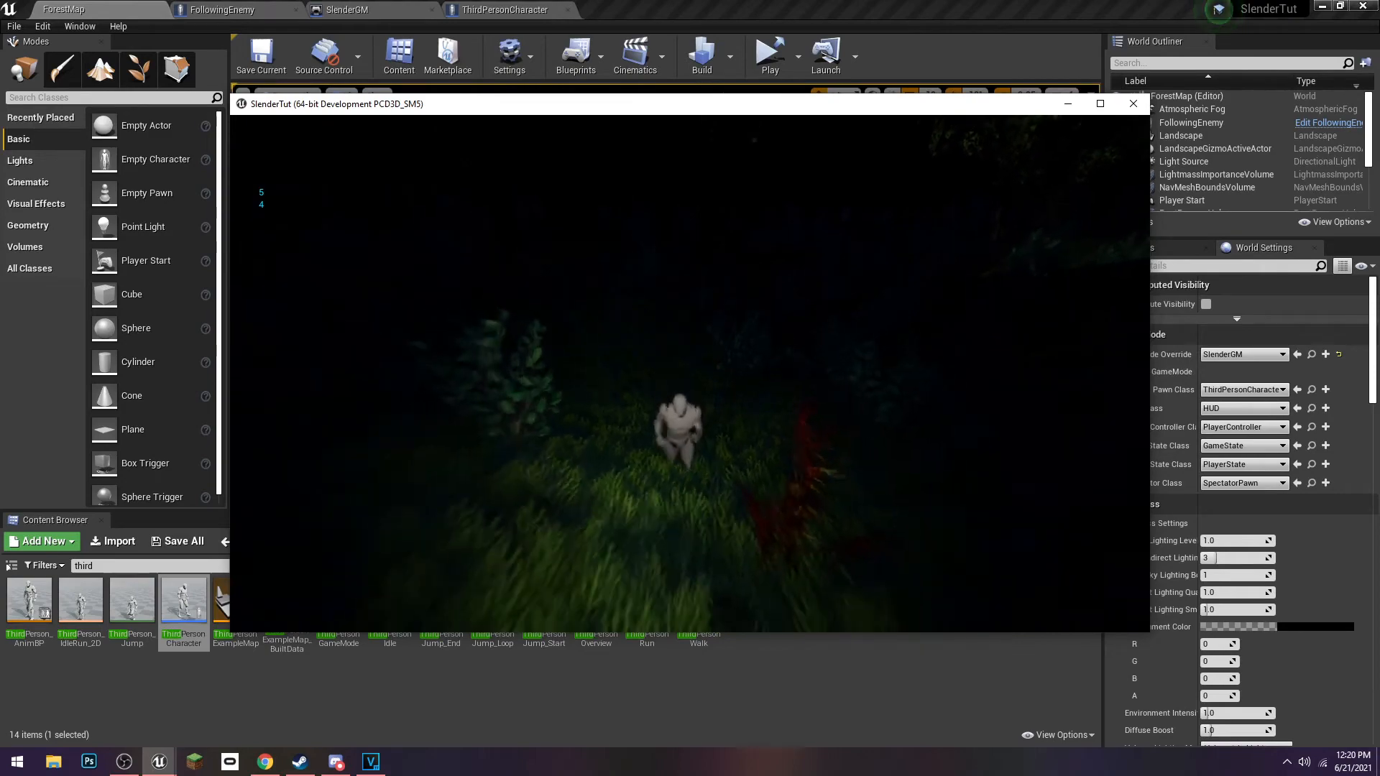
pyautogui.press('s')
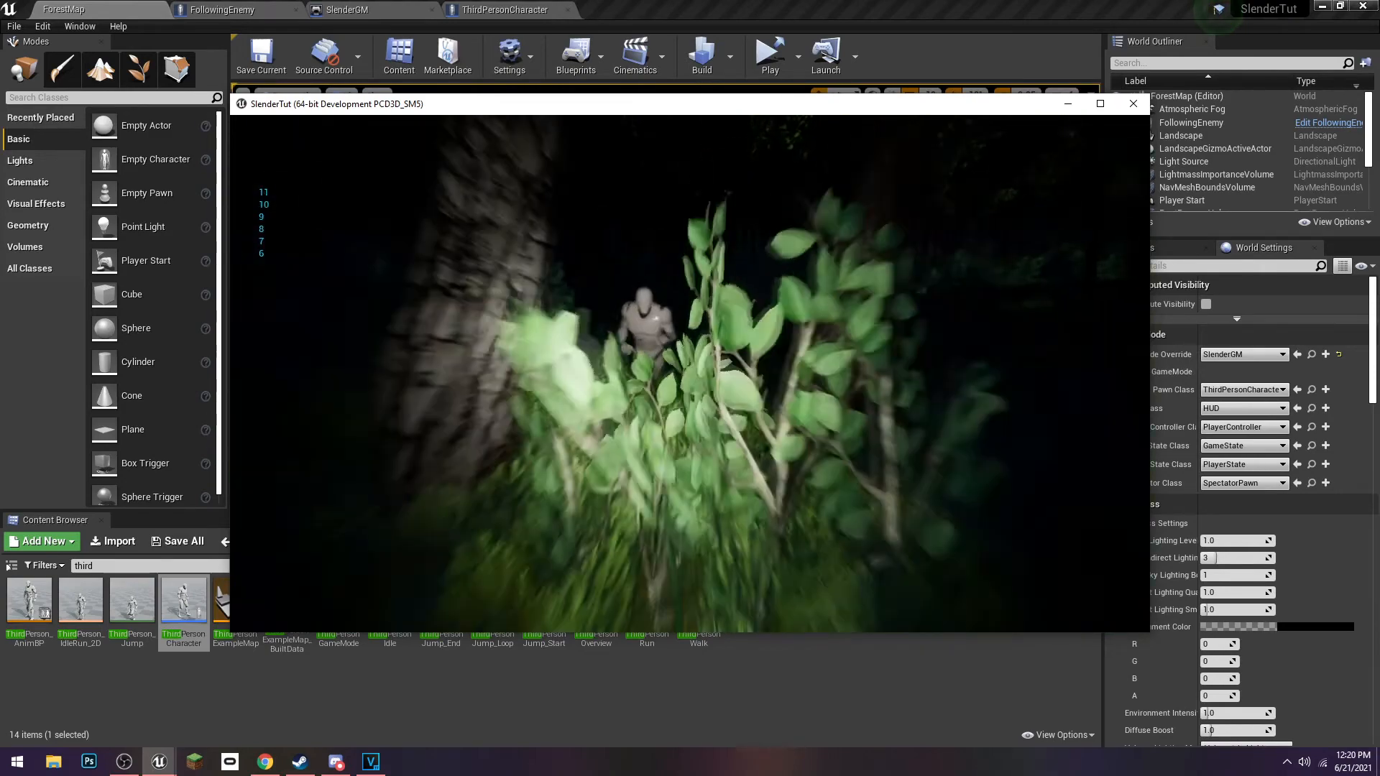
pyautogui.press('w')
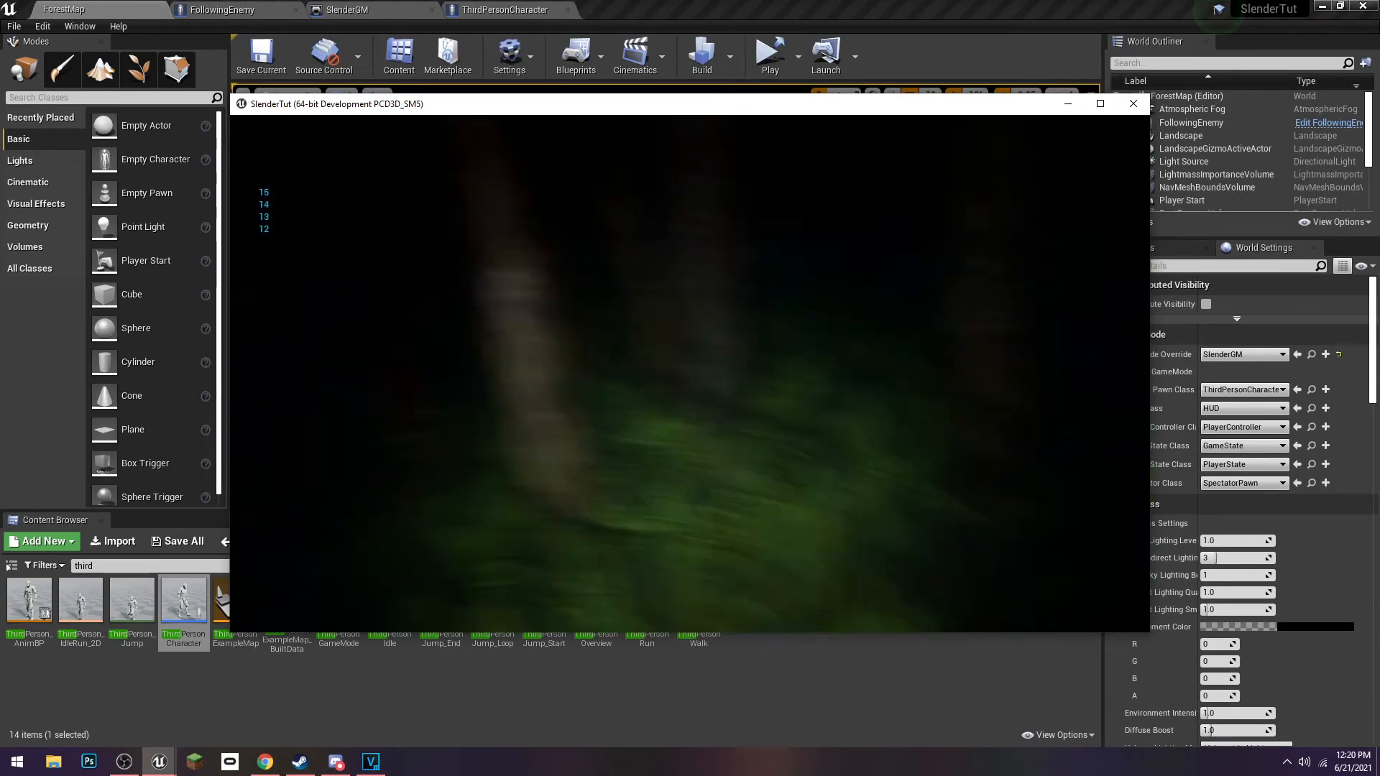
pyautogui.press('Escape')
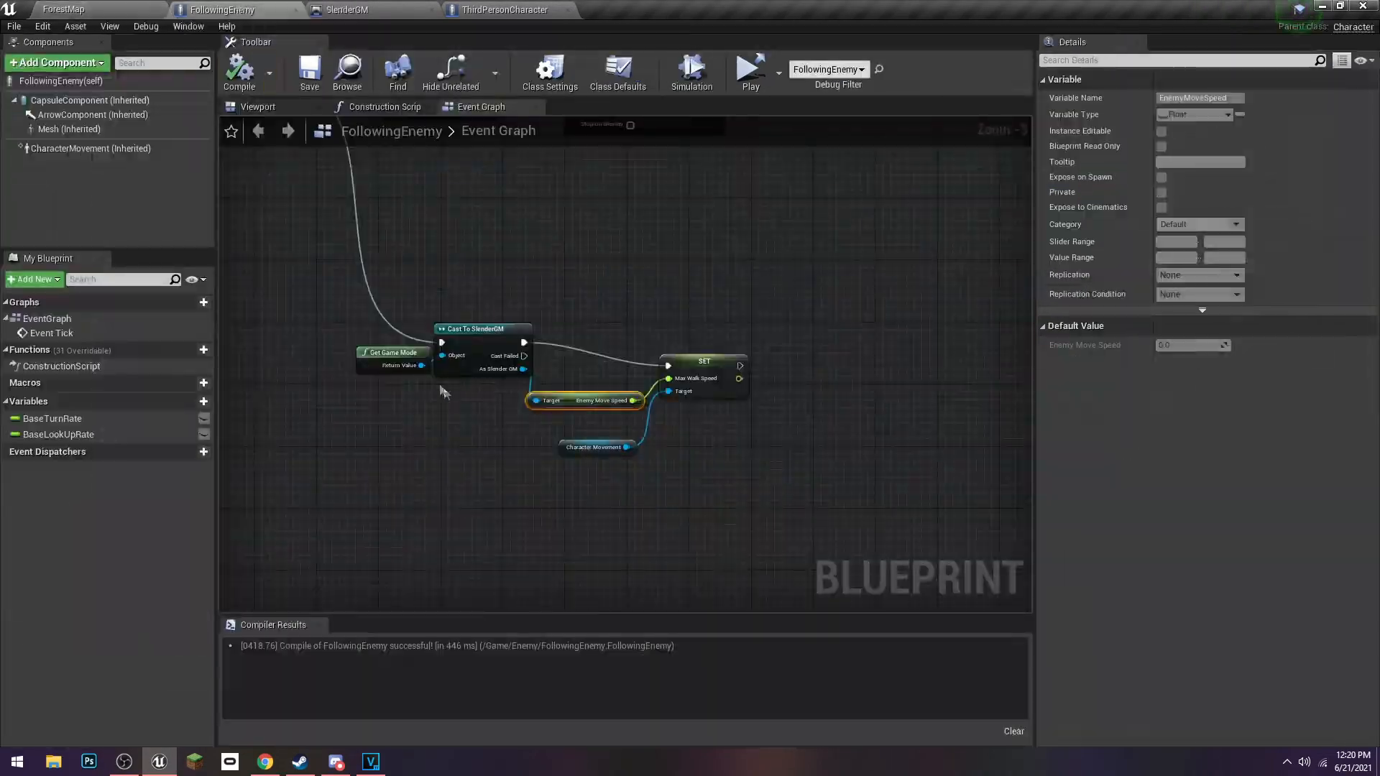
# Move the SlenderGM cast and Max Walk Speed node group in FollowingEnemy closer beneath the AI MoveTo branch
pyautogui.scroll(-3, 447, 385)
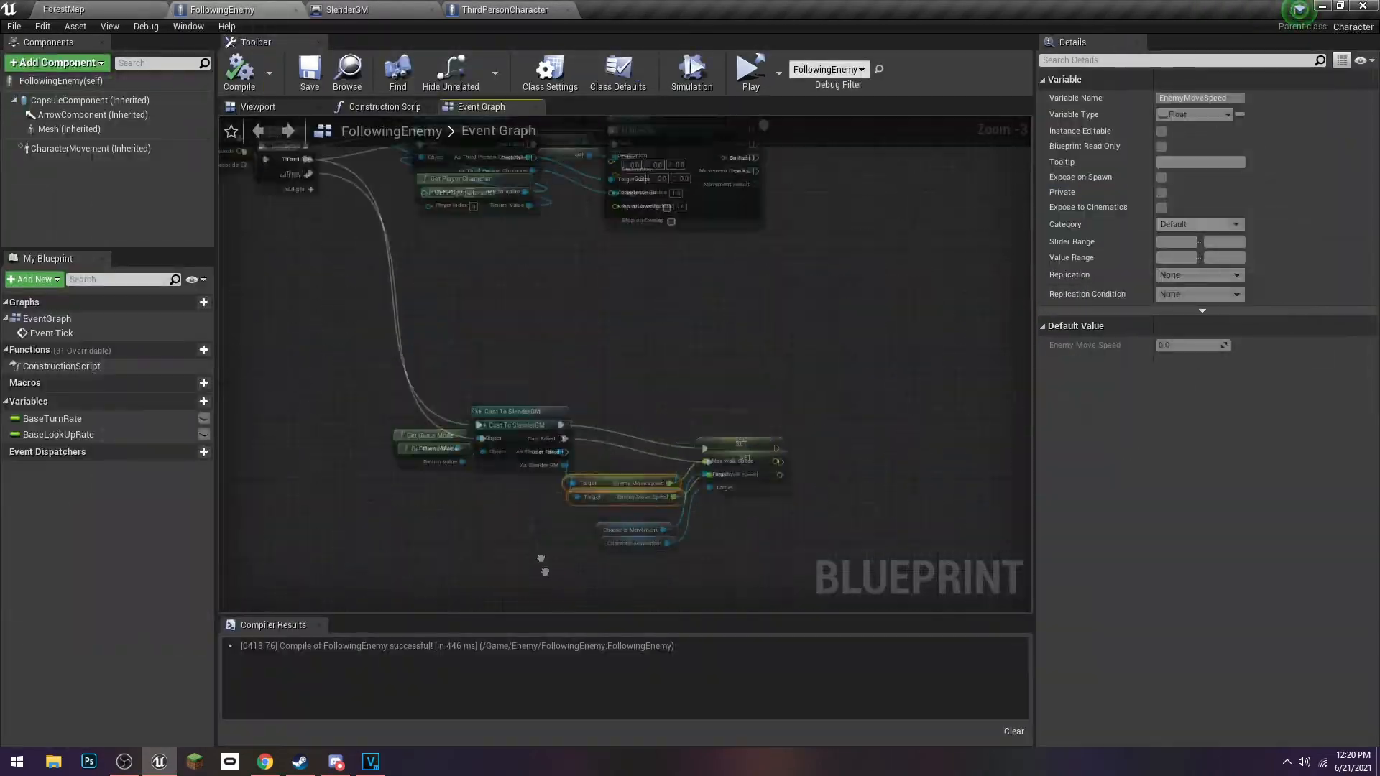
pyautogui.scroll(2, 517, 401)
pyautogui.moveTo(446, 375); pyautogui.dragTo(773, 615)
pyautogui.scroll(-1, 701, 573)
pyautogui.moveTo(783, 476); pyautogui.dragTo(674, 350)
pyautogui.moveTo(674, 350); pyautogui.dragTo(790, 482, button='right')
pyautogui.click(557, 353)
pyautogui.scroll(1, 557, 354)
pyautogui.moveTo(556, 370); pyautogui.dragTo(478, 318, button='right')
pyautogui.scroll(2, 481, 320)
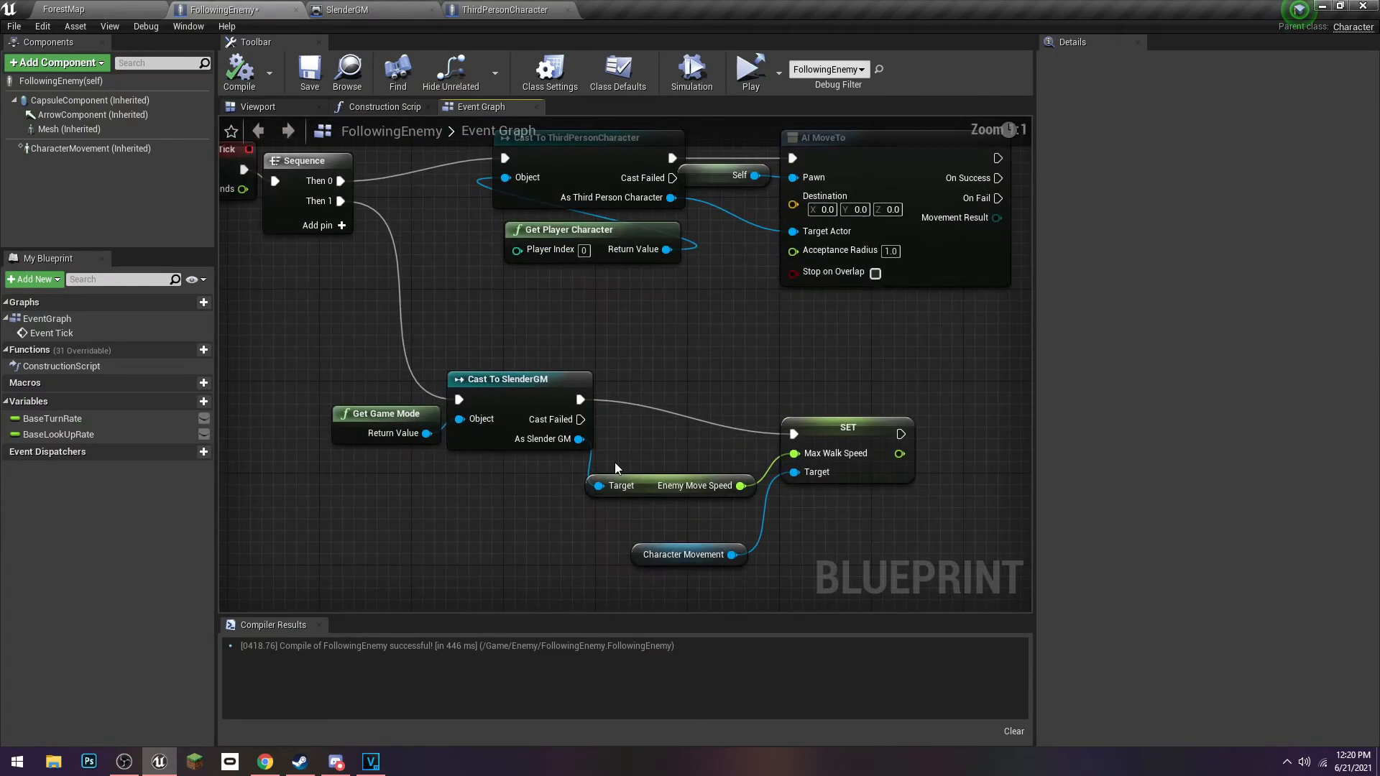
pyautogui.moveTo(614, 464); pyautogui.dragTo(685, 458, button='right')
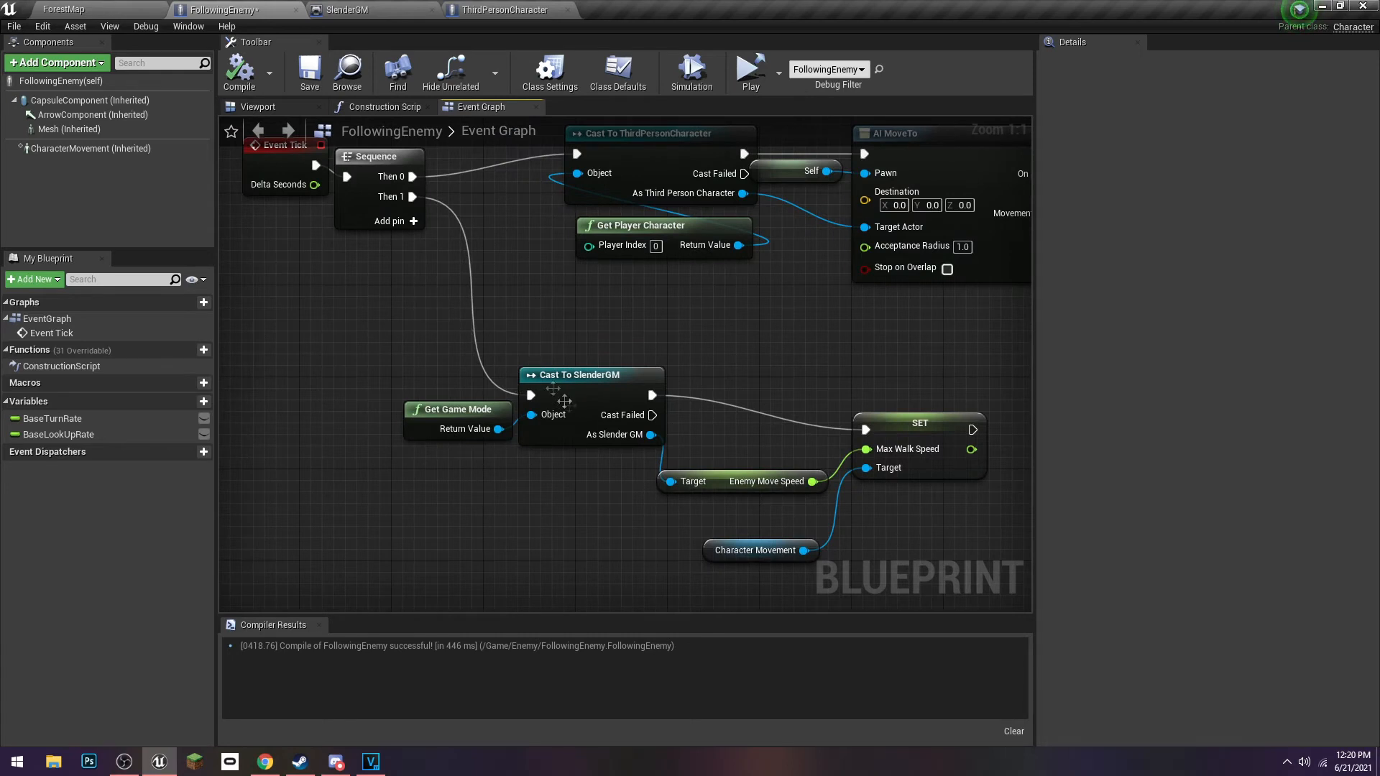
pyautogui.moveTo(625, 538); pyautogui.dragTo(622, 506, button='right')
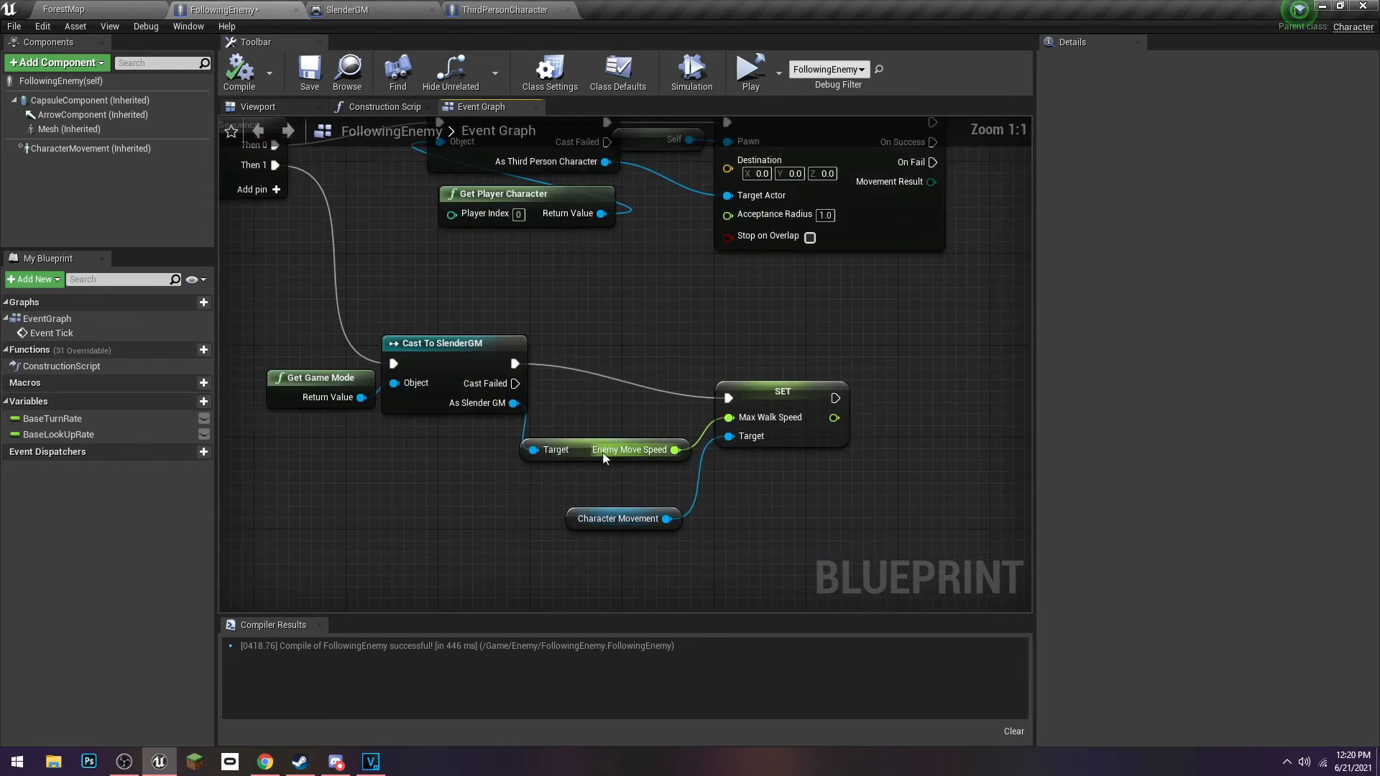
# Align the Max Walk Speed SET node with the SlenderGM cast and tuck Enemy Move Speed and Character Movement beneath them
pyautogui.moveTo(572, 463); pyautogui.dragTo(560, 475)
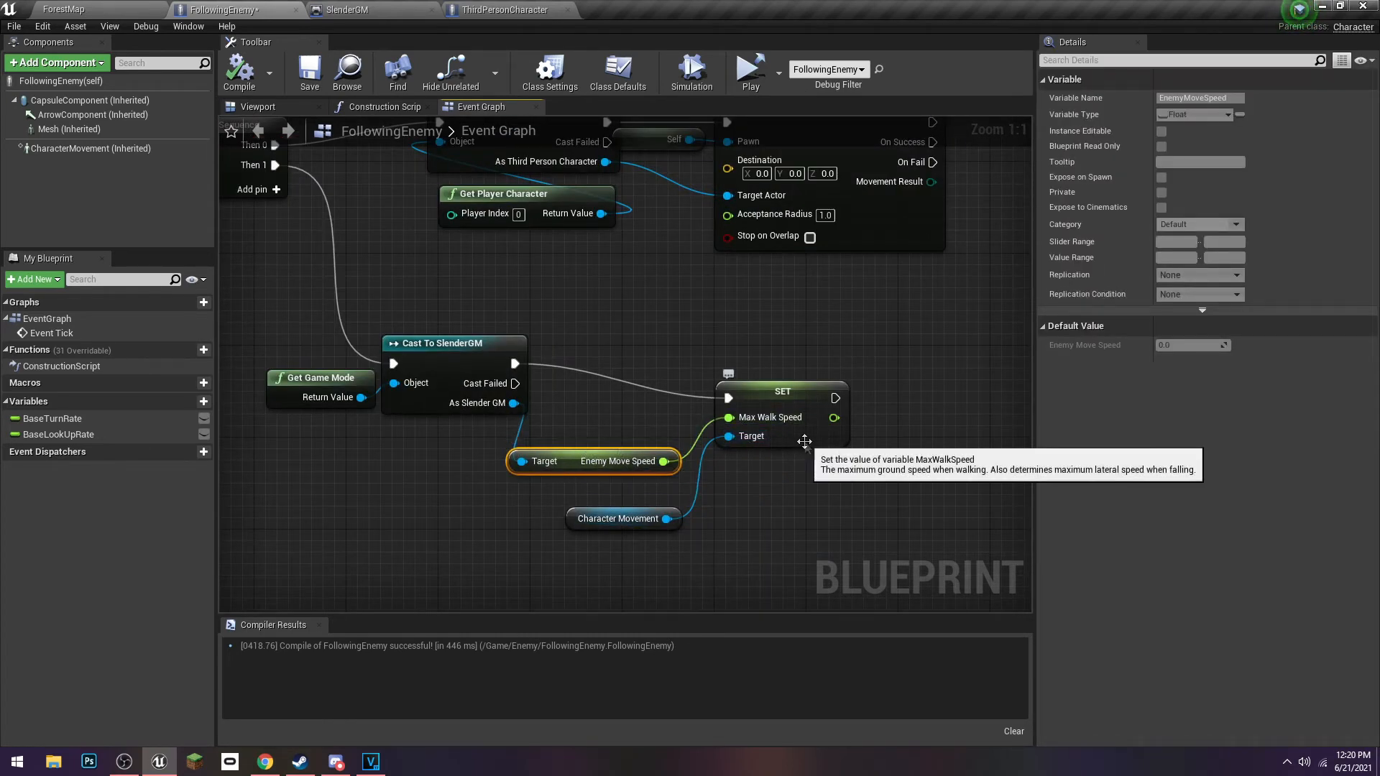
pyautogui.moveTo(805, 441); pyautogui.dragTo(781, 407)
pyautogui.moveTo(585, 531); pyautogui.dragTo(596, 444)
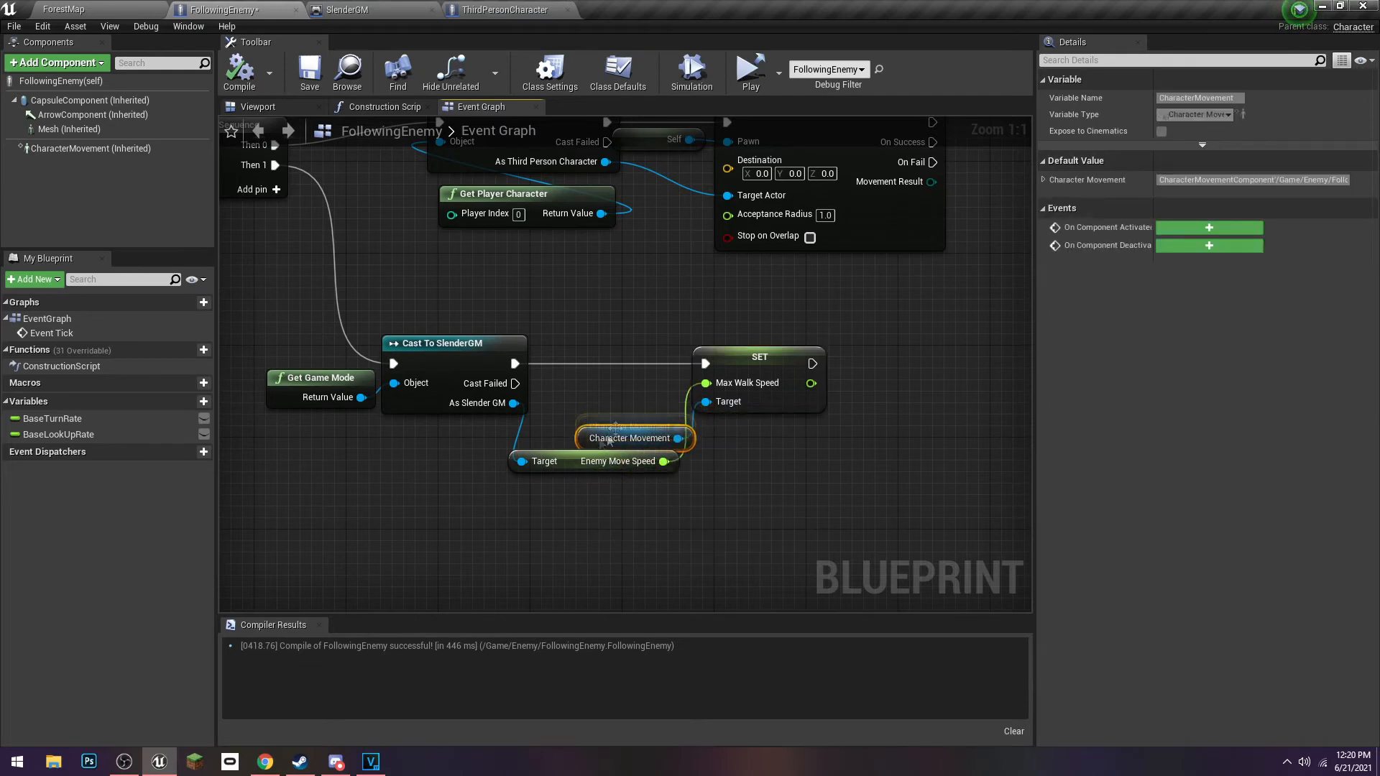
# Examine the Pickups and EnemyMoveSpeed variables in SlenderGM and the nodes that update them in ThirdPersonCharacter
pyautogui.click(373, 8)
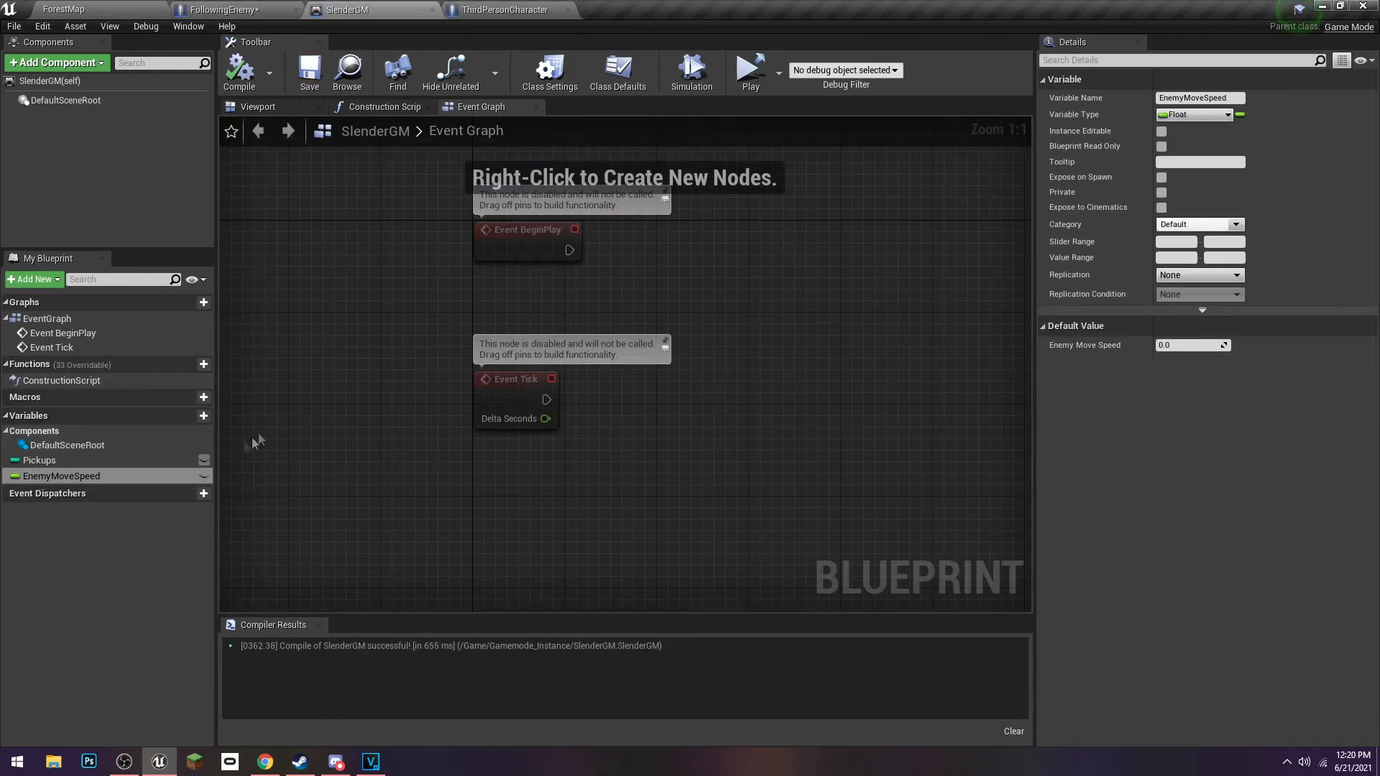
pyautogui.click(39, 460)
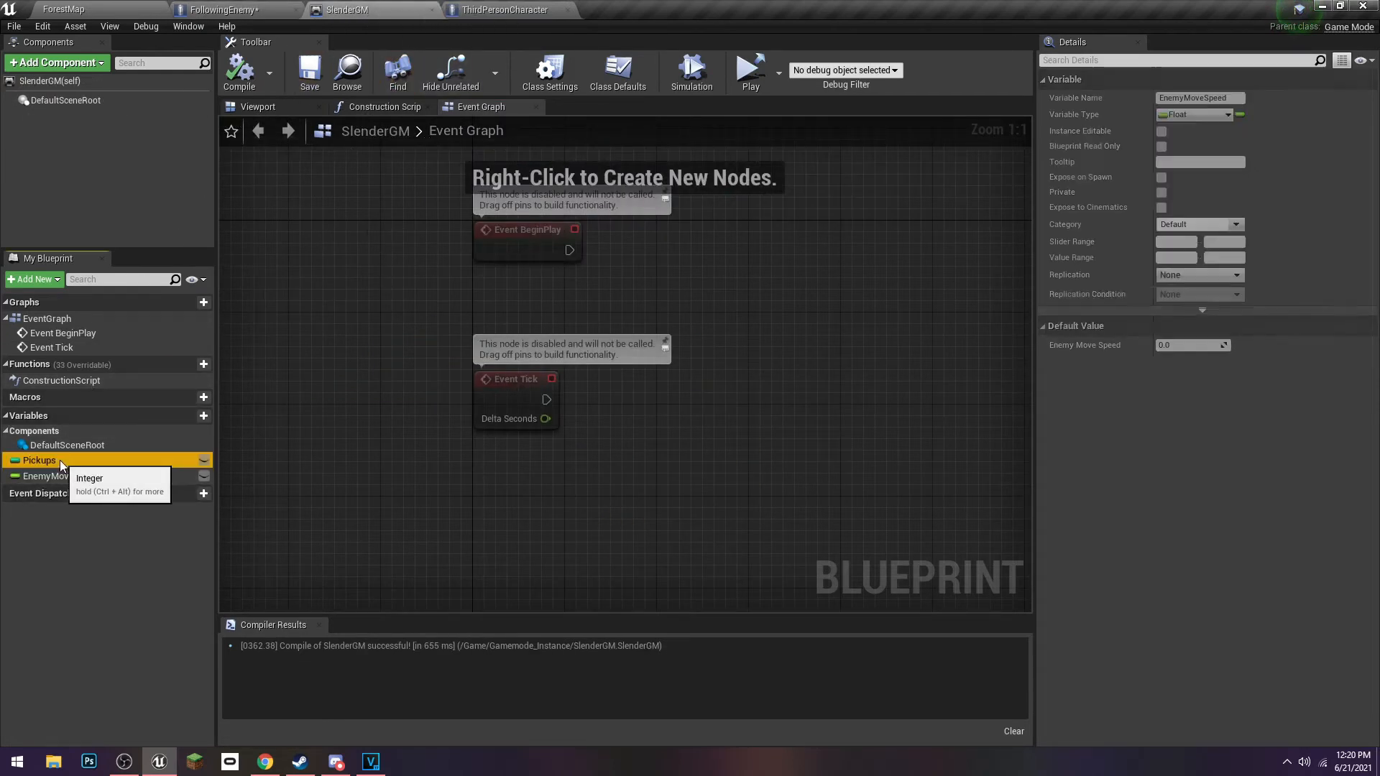
pyautogui.click(57, 476)
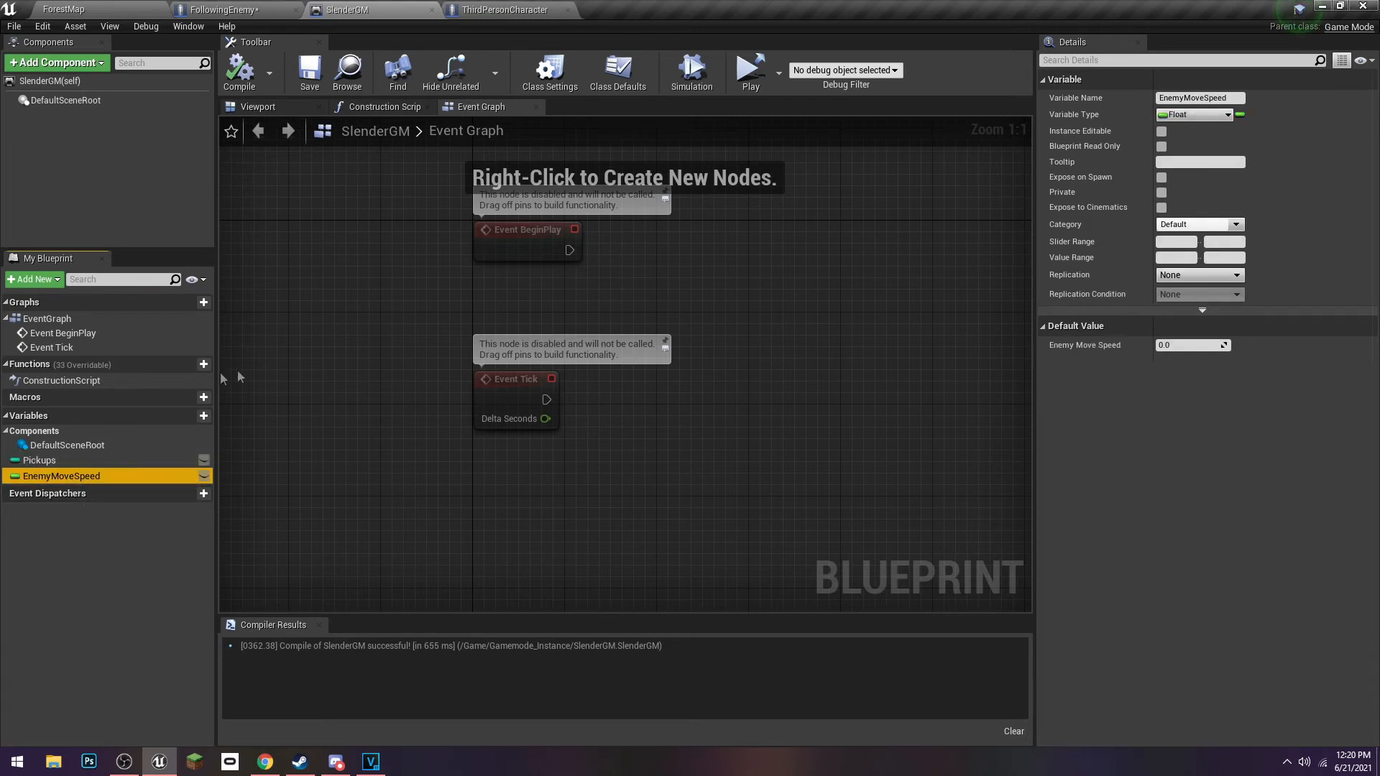
pyautogui.scroll(-4, 471, 317)
pyautogui.click(504, 10)
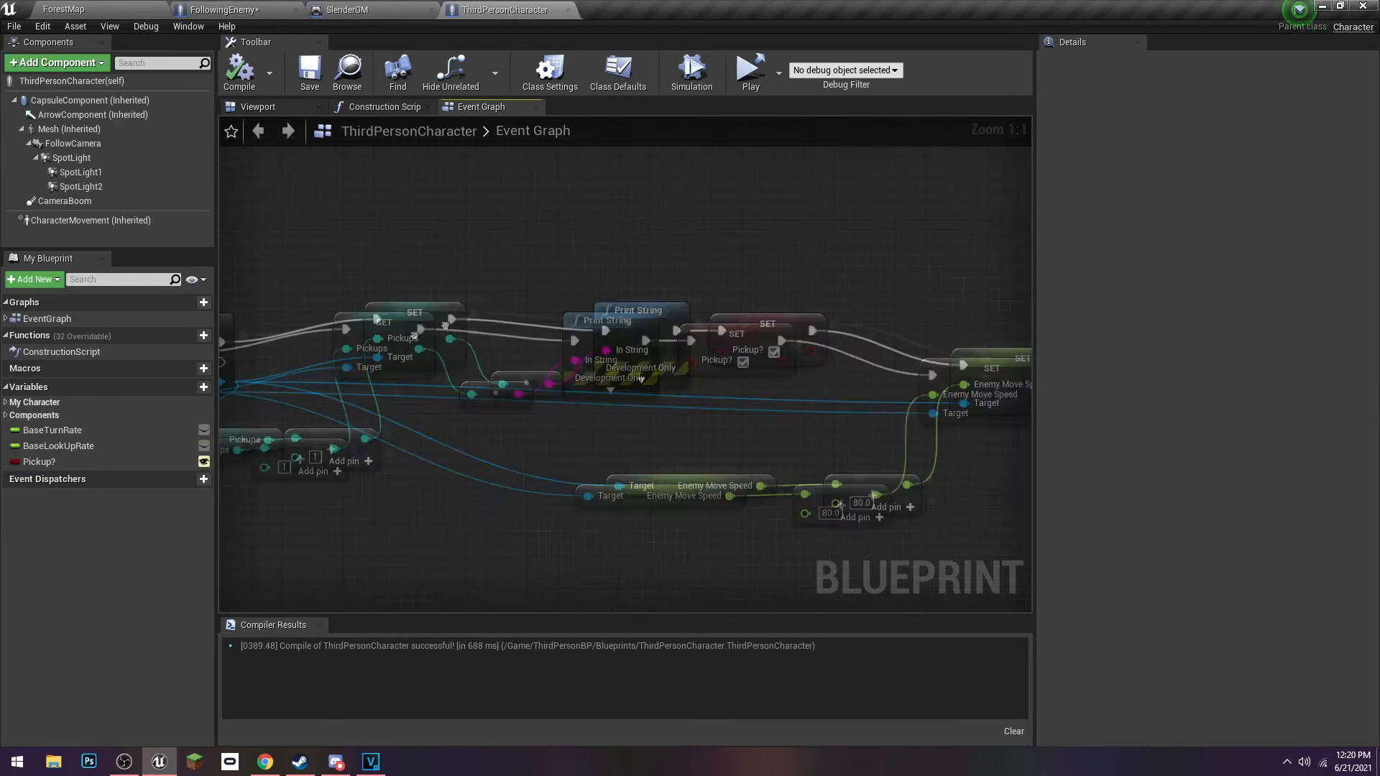
pyautogui.moveTo(405, 326); pyautogui.dragTo(599, 357, button='right')
pyautogui.scroll(5, 819, 366)
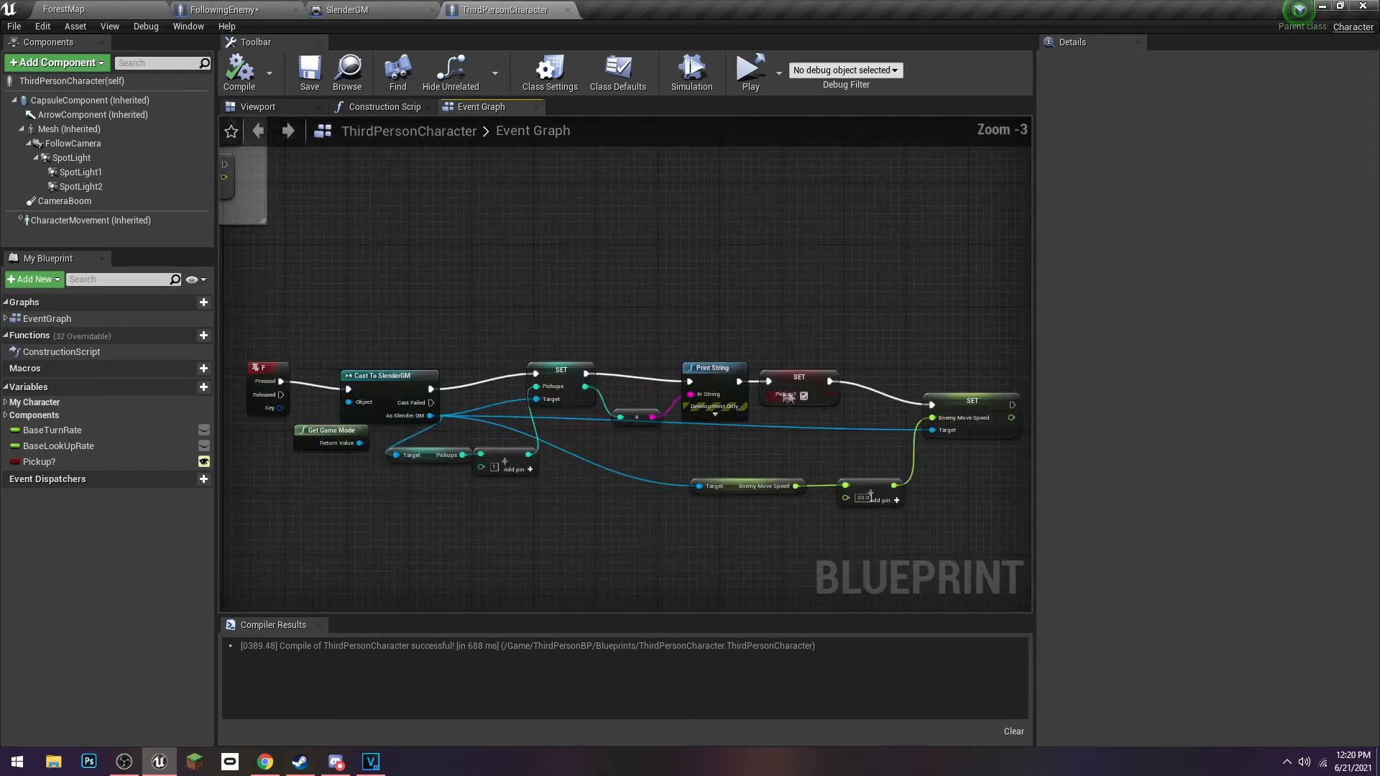
pyautogui.click(815, 377)
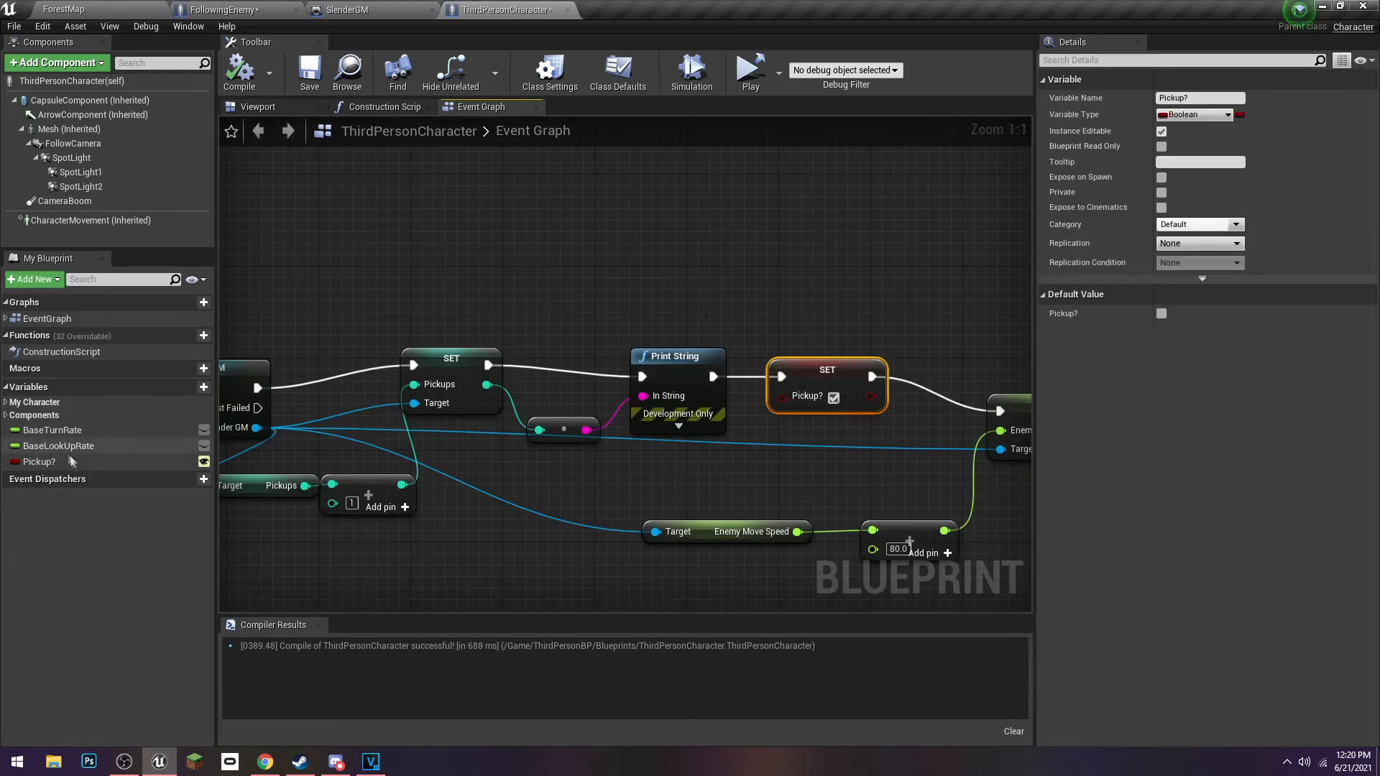
pyautogui.moveTo(618, 315); pyautogui.dragTo(434, 289, button='right')
pyautogui.click(449, 280)
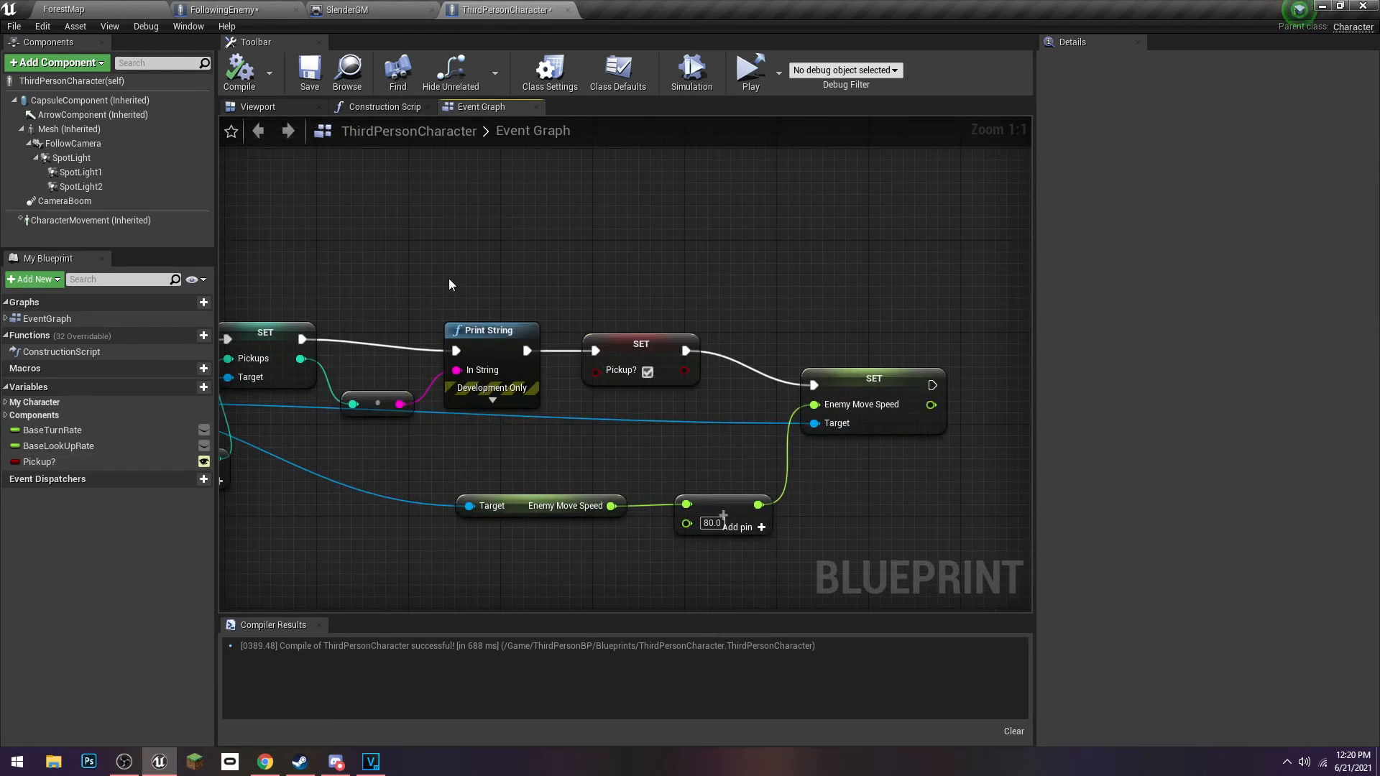
# Delete ThirdPersonCharacter's Pickup? SET node, connect Print String's execution to the Enemy Move Speed SET node, and compile
pyautogui.moveTo(662, 351); pyautogui.dragTo(685, 339)
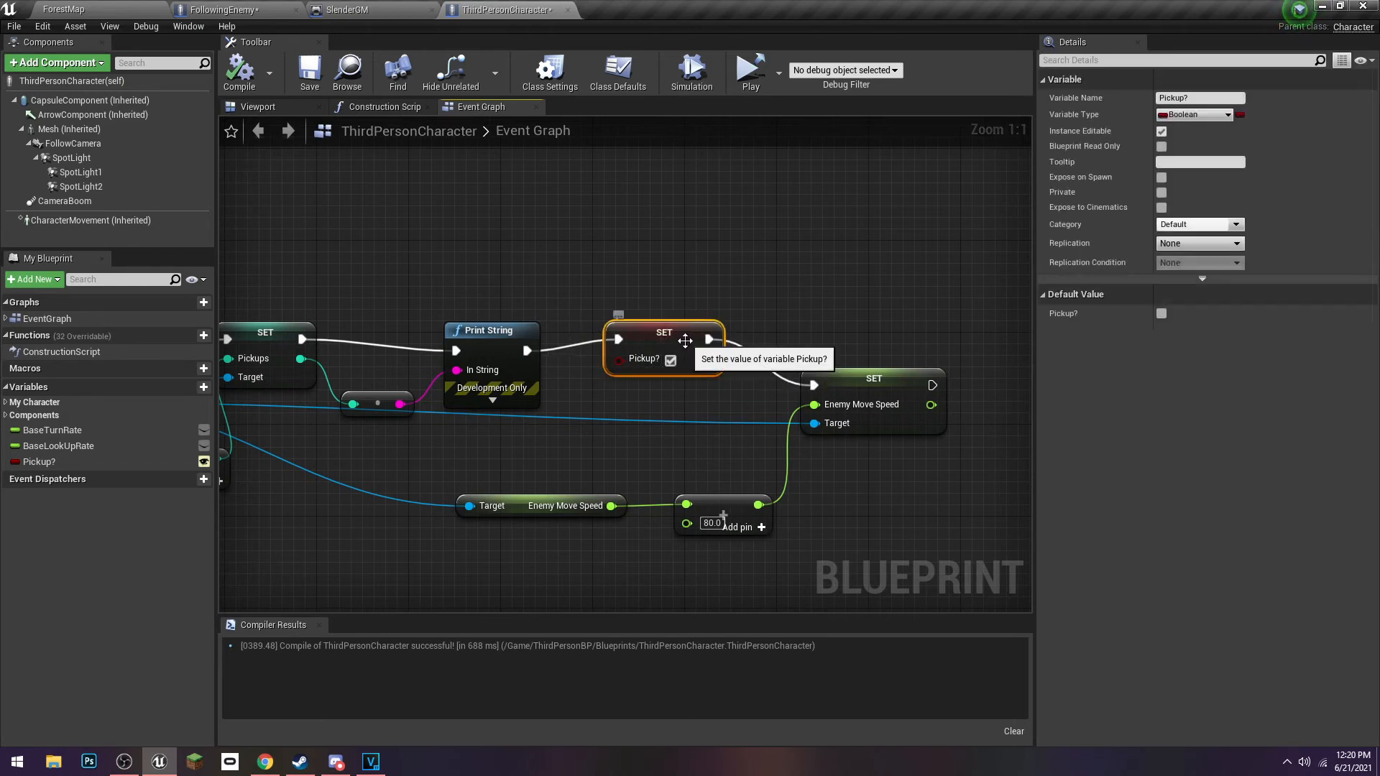
pyautogui.click(223, 9)
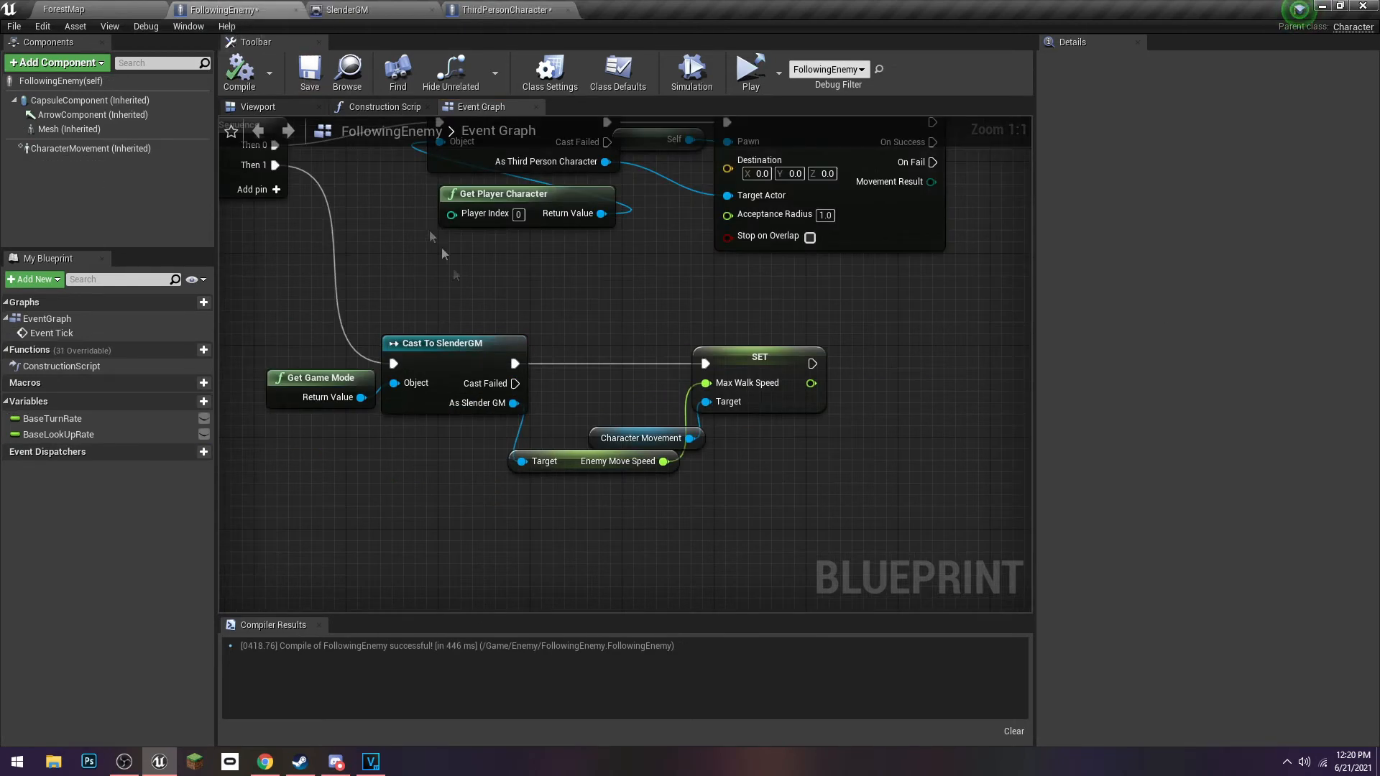
pyautogui.click(374, 9)
pyautogui.click(493, 14)
pyautogui.moveTo(528, 351); pyautogui.dragTo(801, 358)
pyautogui.scroll(-3, 654, 375)
pyautogui.moveTo(345, 493); pyautogui.dragTo(597, 521, button='right')
pyautogui.click(527, 516)
pyautogui.scroll(3, 528, 516)
pyautogui.moveTo(665, 435); pyautogui.dragTo(489, 437, button='right')
pyautogui.moveTo(887, 384); pyautogui.dragTo(751, 368, button='right')
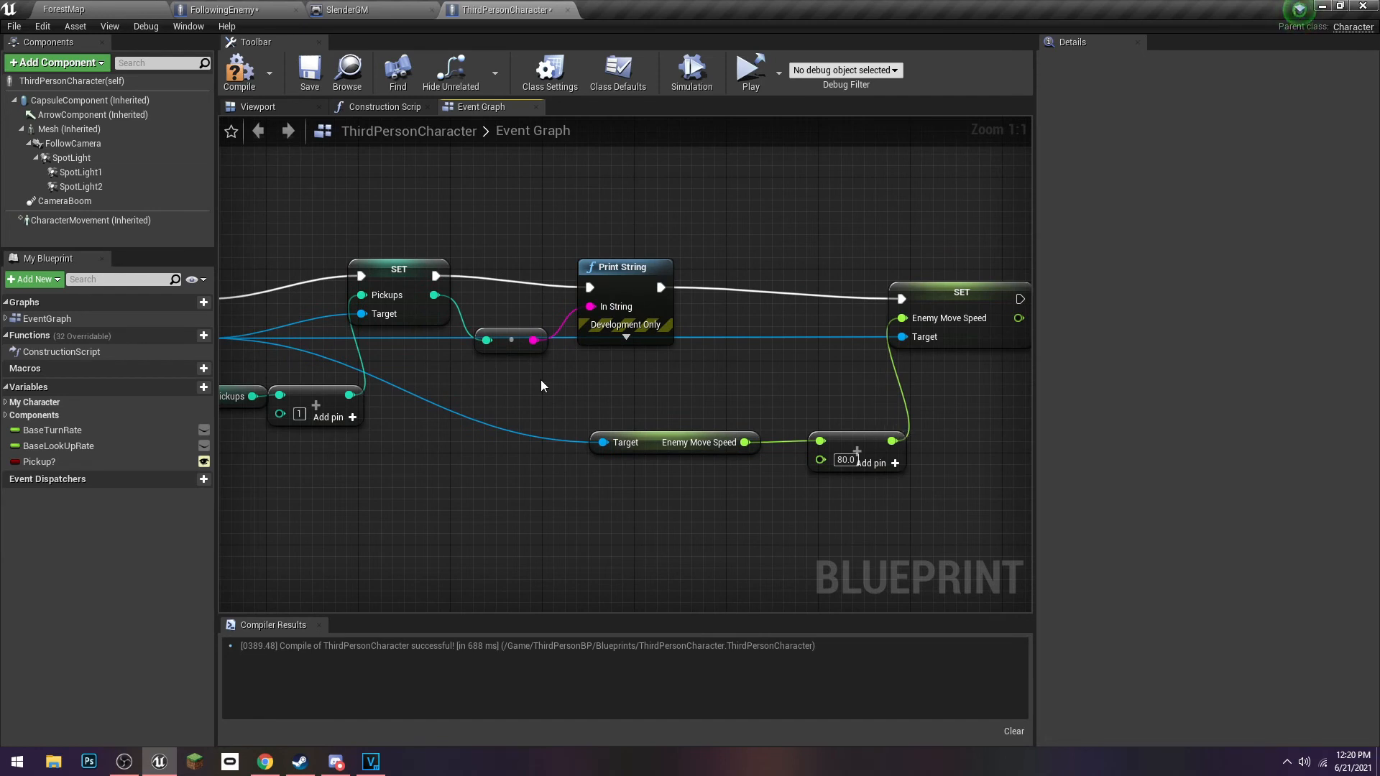
pyautogui.scroll(-1, 527, 381)
pyautogui.click(232, 85)
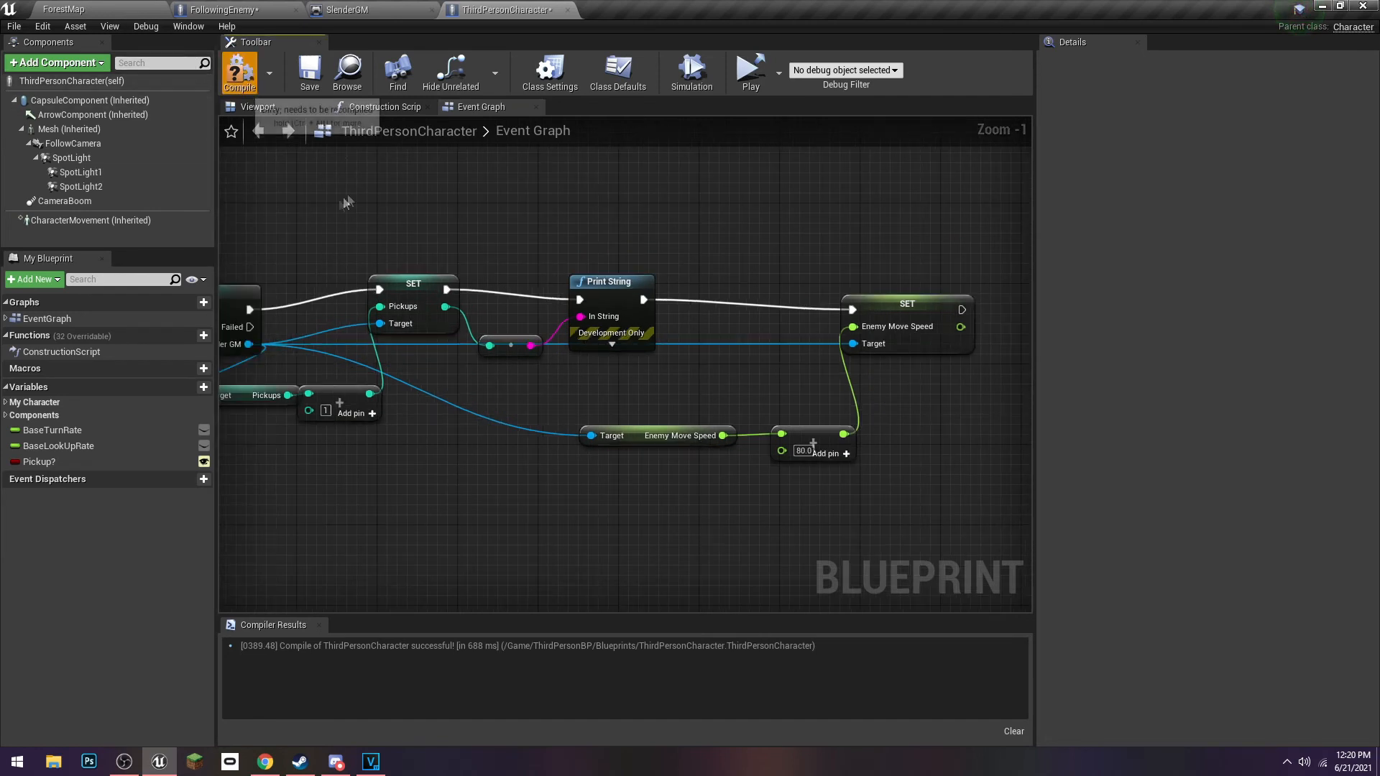
# Move the Enemy Move Speed getter, its 80.0 addition node and the SET node together, closer to Print String
pyautogui.scroll(-2, 392, 368)
pyautogui.scroll(2, 394, 368)
pyautogui.click(417, 358)
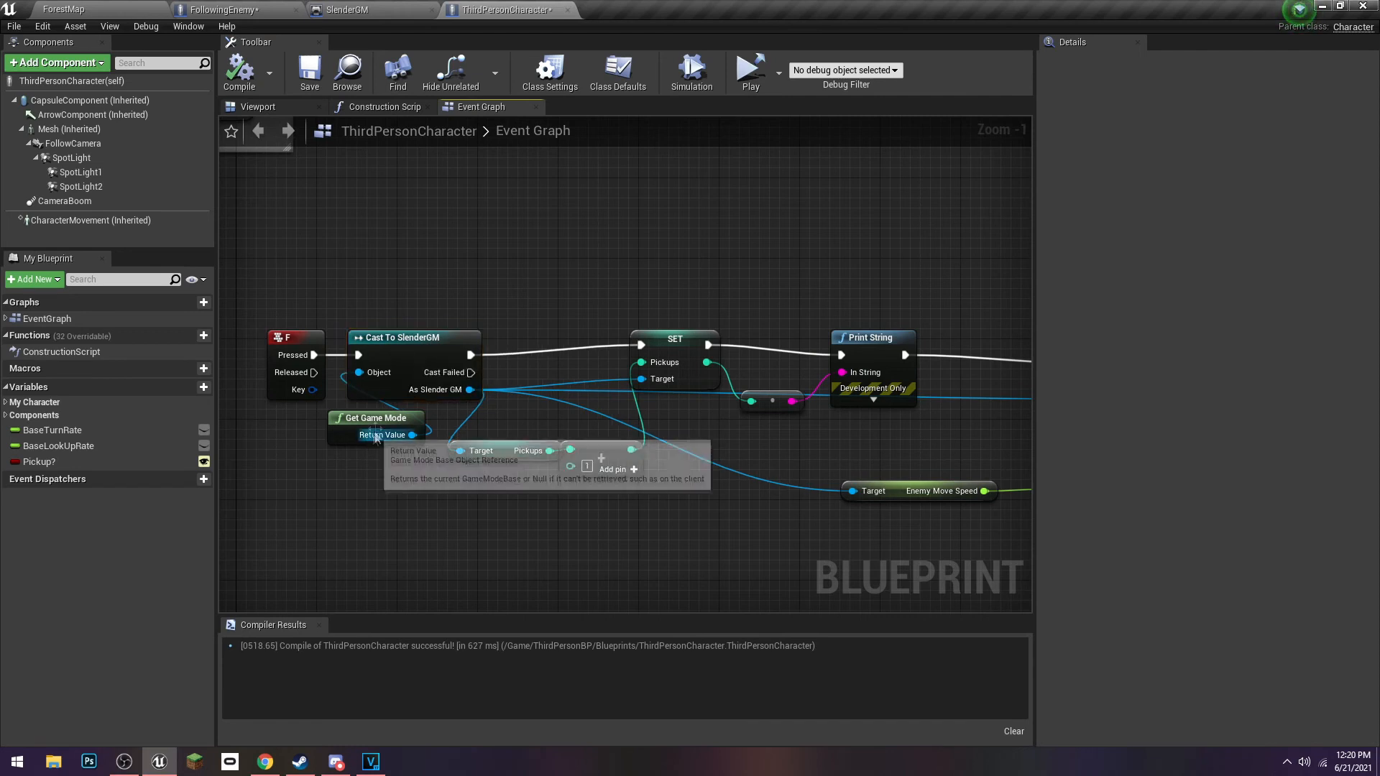
pyautogui.moveTo(540, 521); pyautogui.dragTo(372, 490, button='right')
pyautogui.scroll(-1, 575, 496)
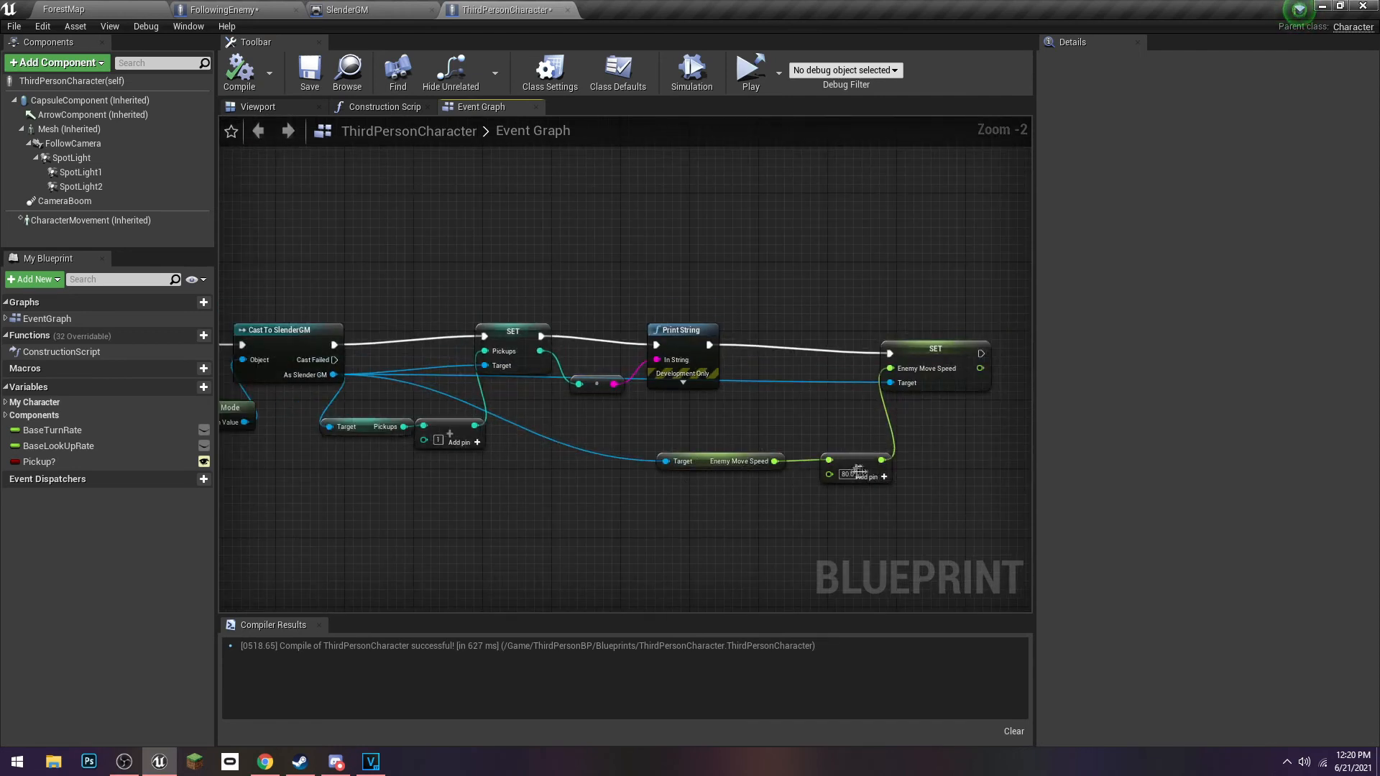
pyautogui.moveTo(774, 332); pyautogui.dragTo(774, 332)
pyautogui.moveTo(939, 356); pyautogui.dragTo(792, 347)
pyautogui.click(742, 322)
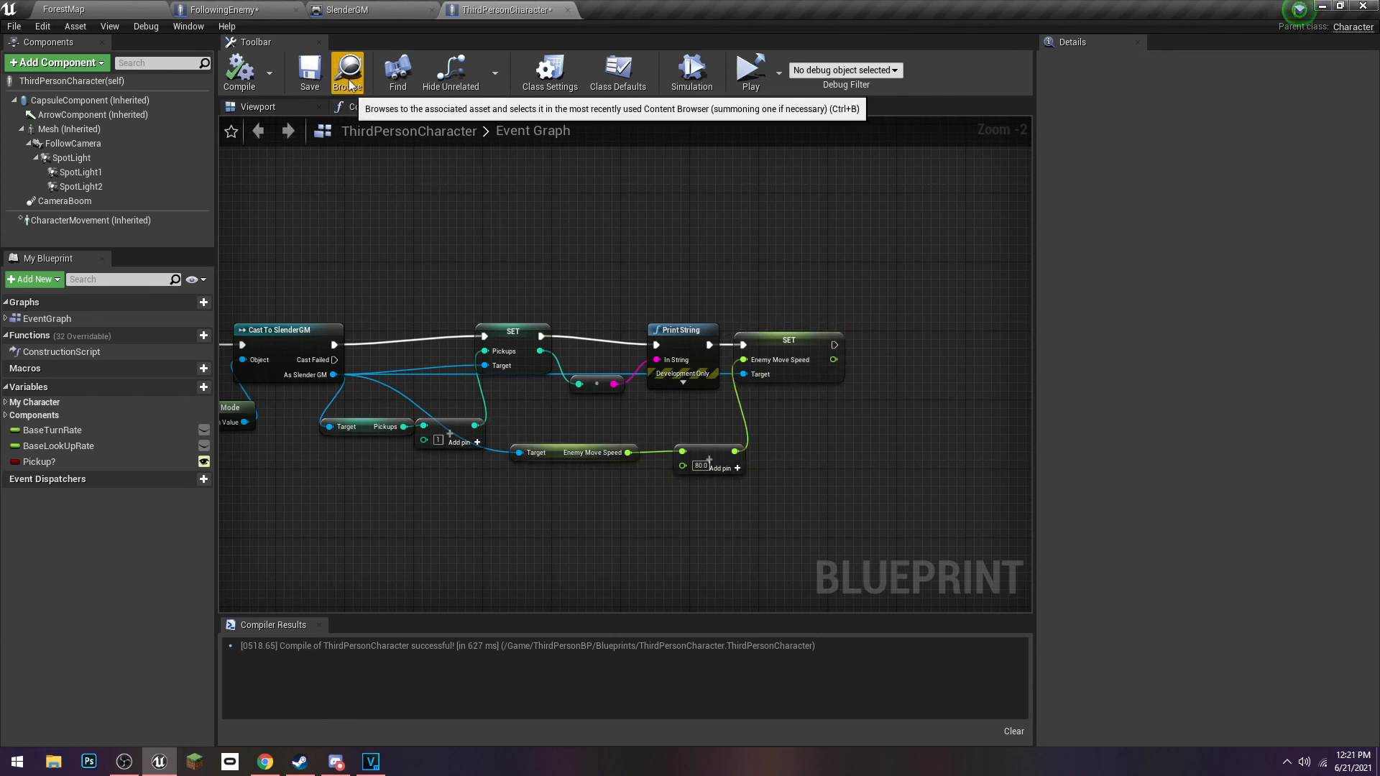
# Review the complete FollowingEnemy event graph, from Event Tick to the AI MoveTo and Max Walk Speed branches
pyautogui.click(289, 8)
pyautogui.scroll(4, 417, 431)
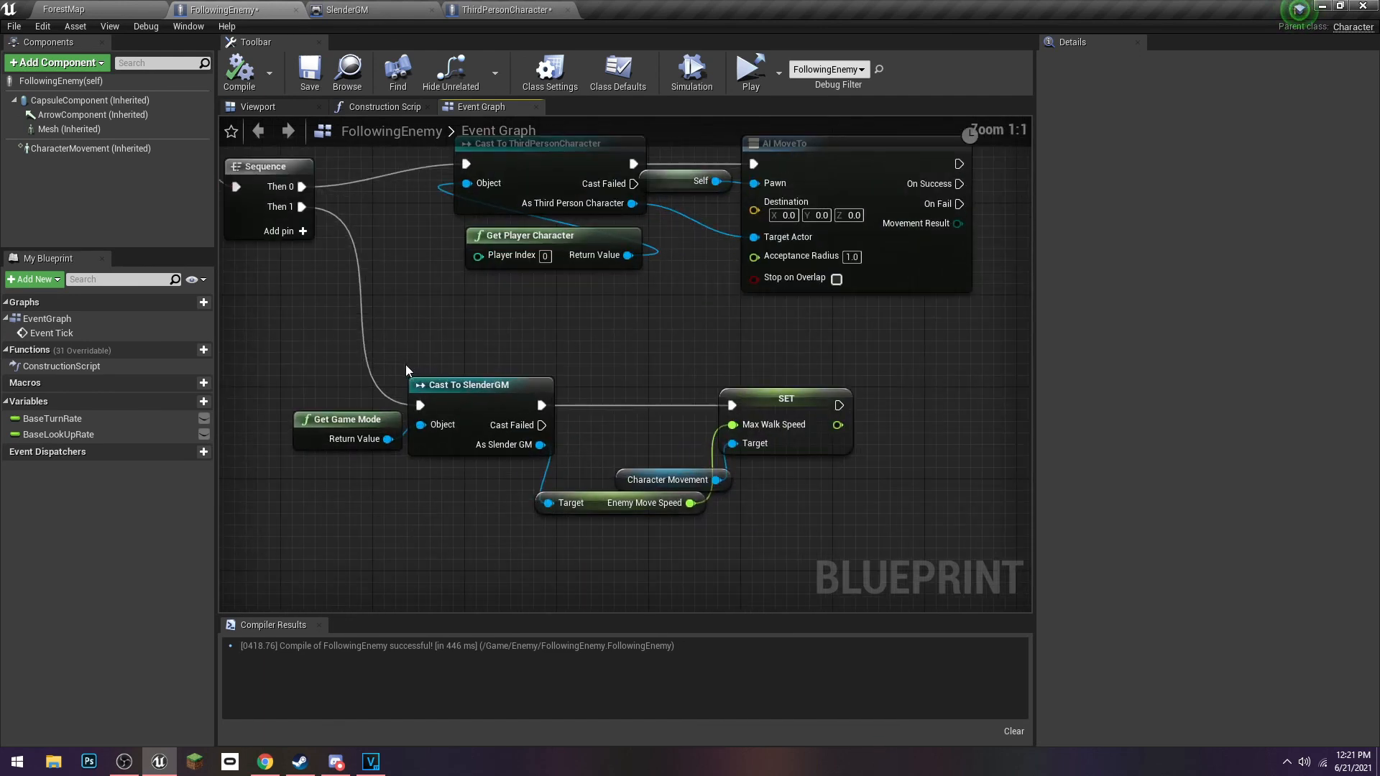
pyautogui.scroll(-2, 395, 352)
pyautogui.moveTo(386, 339); pyautogui.dragTo(430, 386, button='right')
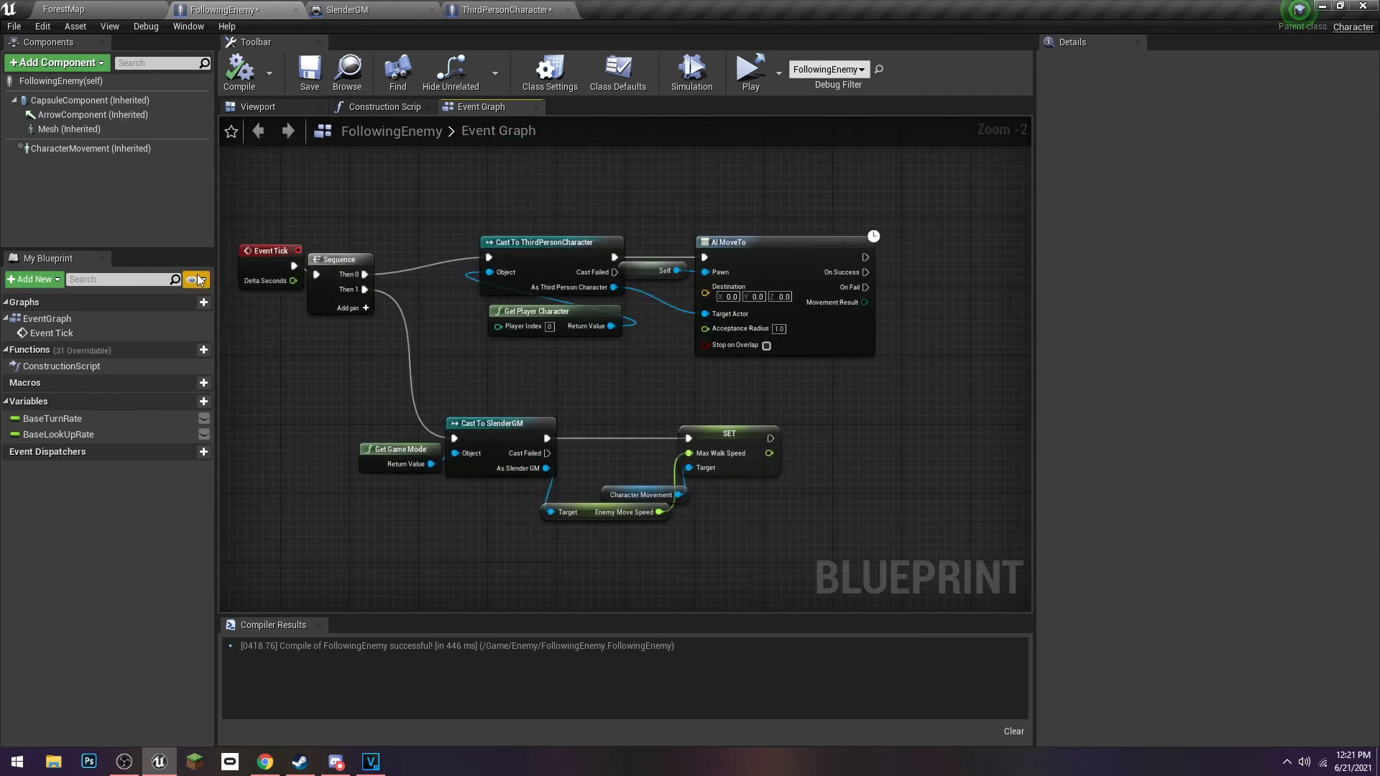